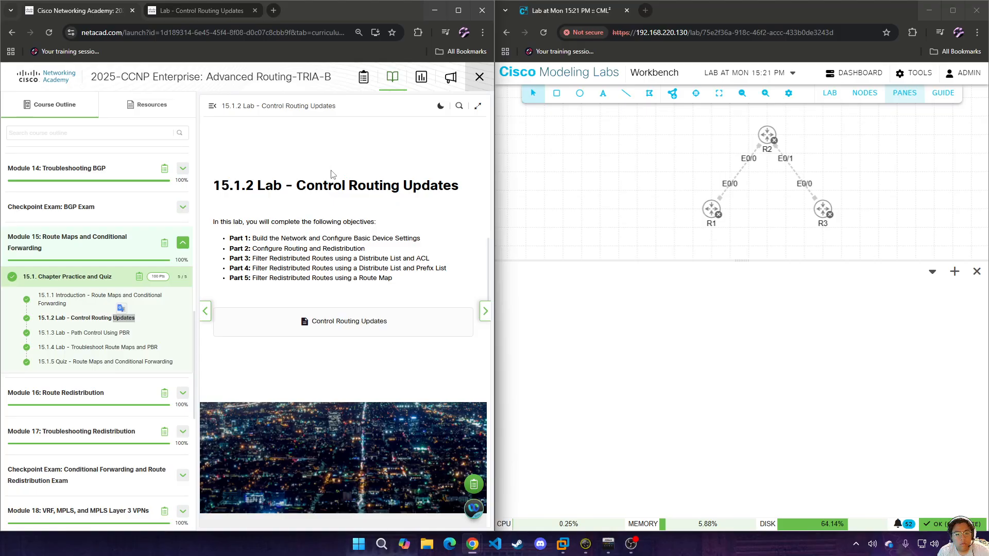
- Read the Control Routing Updates lab document from the topology and addressing table through the objectives to the start of Part 1
key("ctrl+Tab")
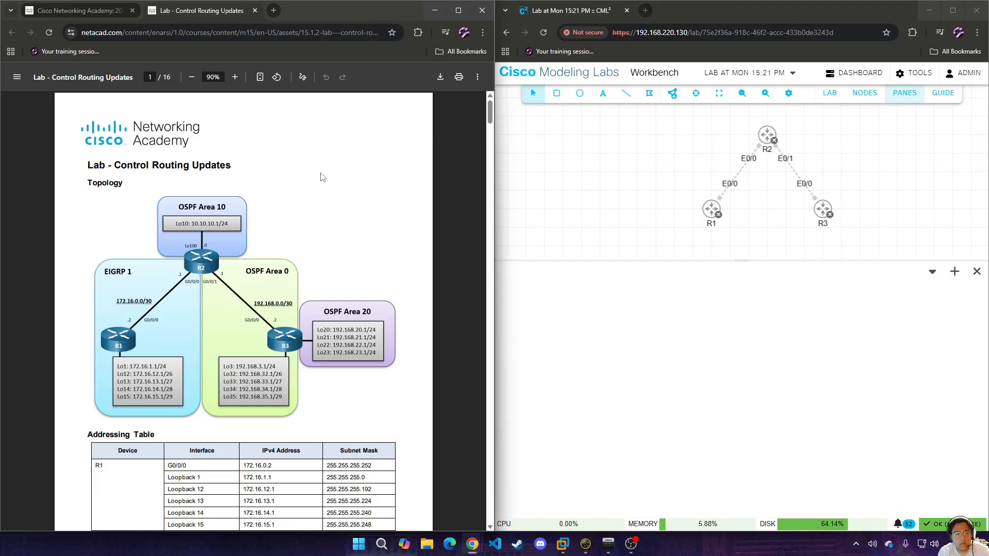
scroll(314, 176, "down", 12)
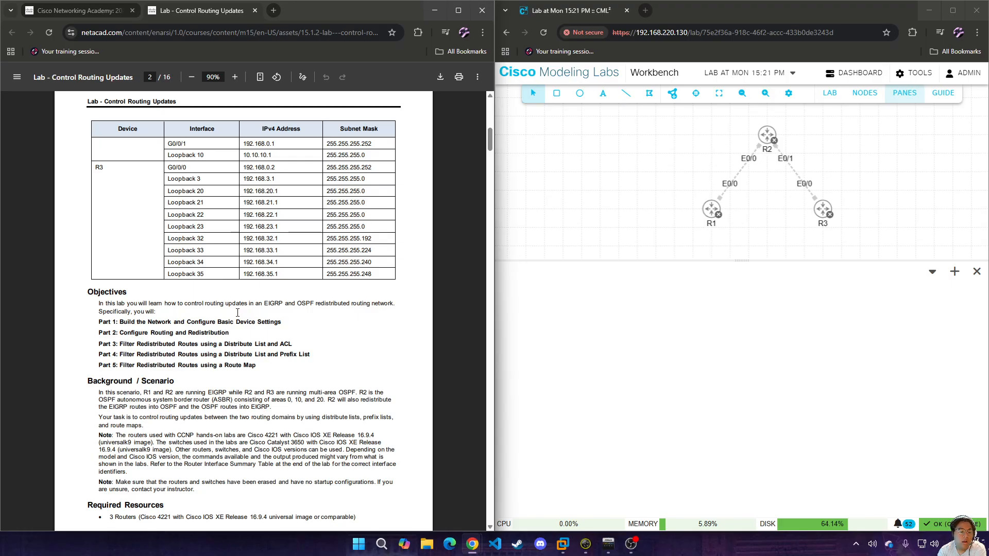
scroll(238, 313, "down", 2)
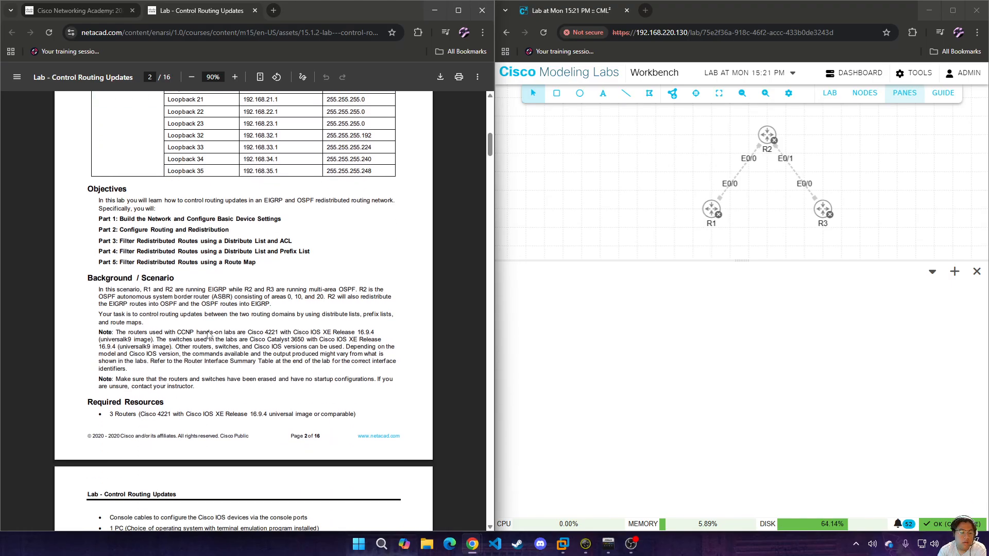
scroll(226, 336, "down", 1)
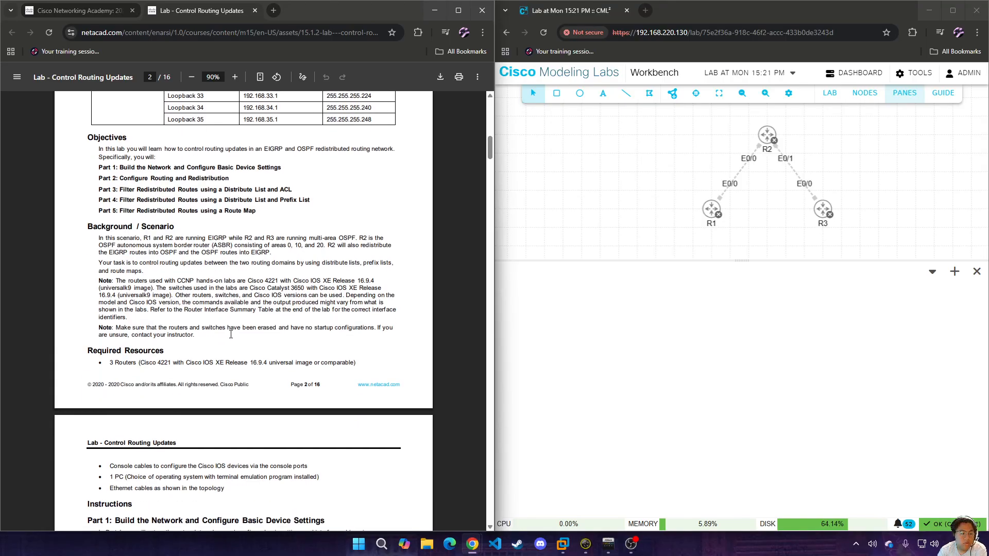
scroll(231, 335, "down", 2)
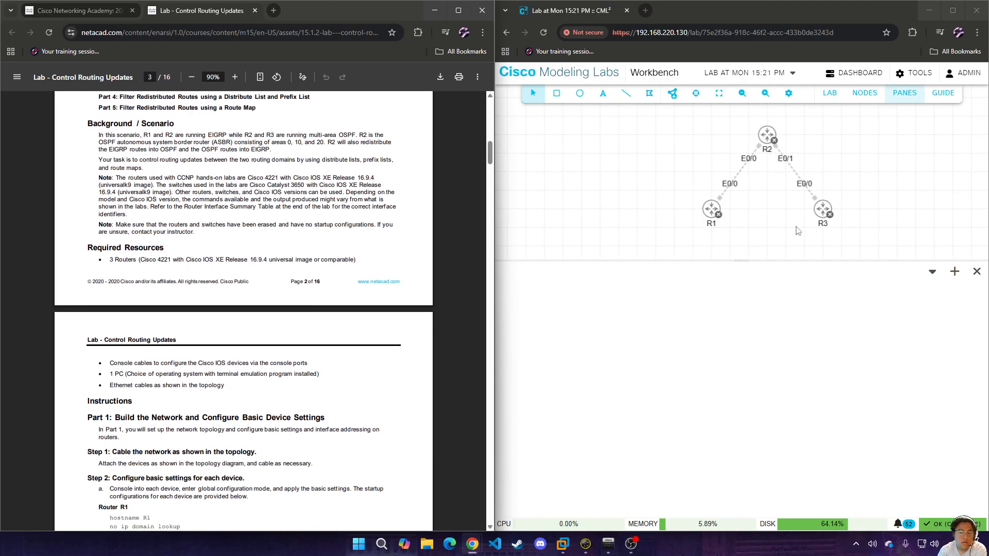
scroll(396, 294, "down", 1)
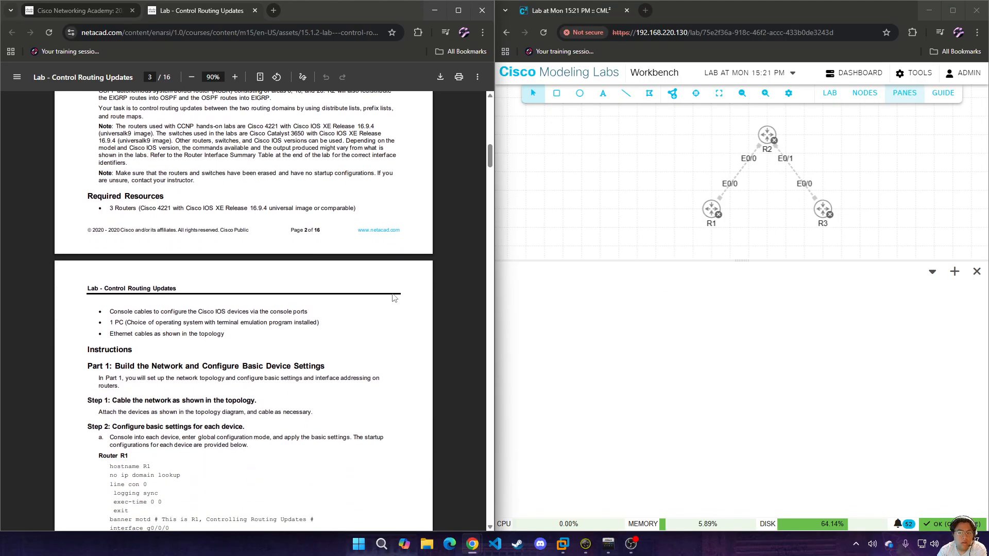
- Start the three router nodes R1, R2 and R3 in the lab topology
right_click(709, 214)
left_click(745, 242)
right_click(768, 134)
left_click(804, 163)
right_click(828, 205)
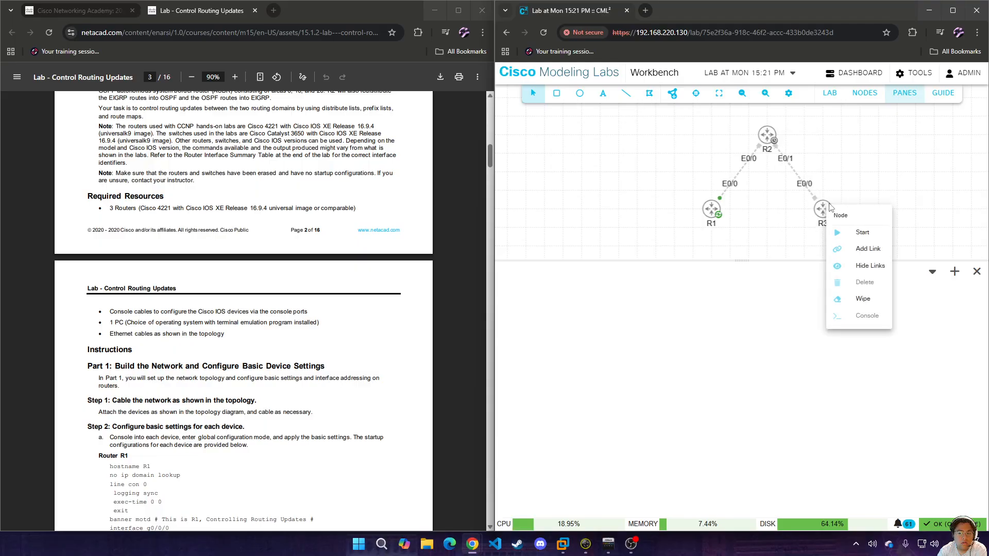
left_click(862, 233)
- Add console panes for routers R1, R2 and R3, with the lab document at Router R1's startup configuration
scroll(276, 207, "up", 9)
scroll(276, 207, "up", 6)
scroll(274, 211, "down", 12)
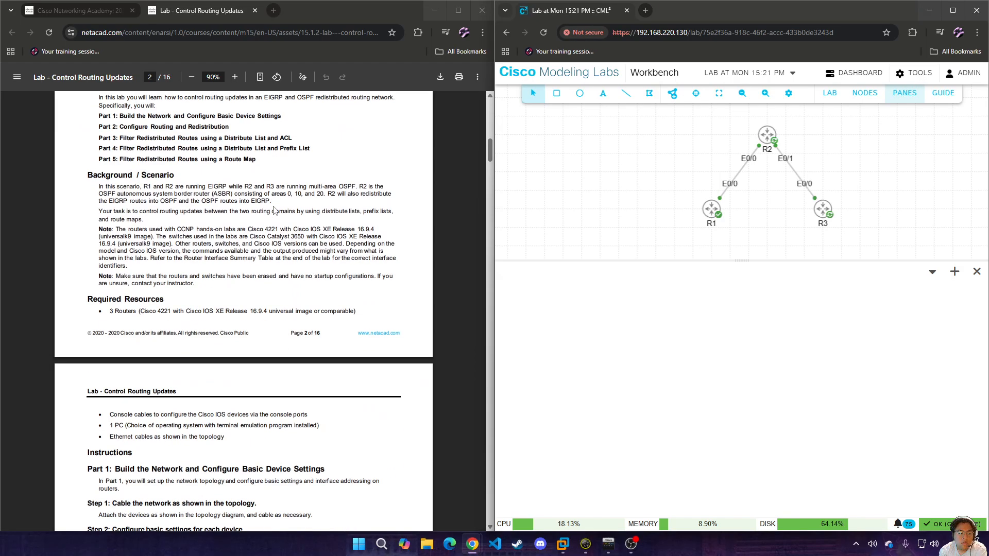
scroll(275, 211, "down", 4)
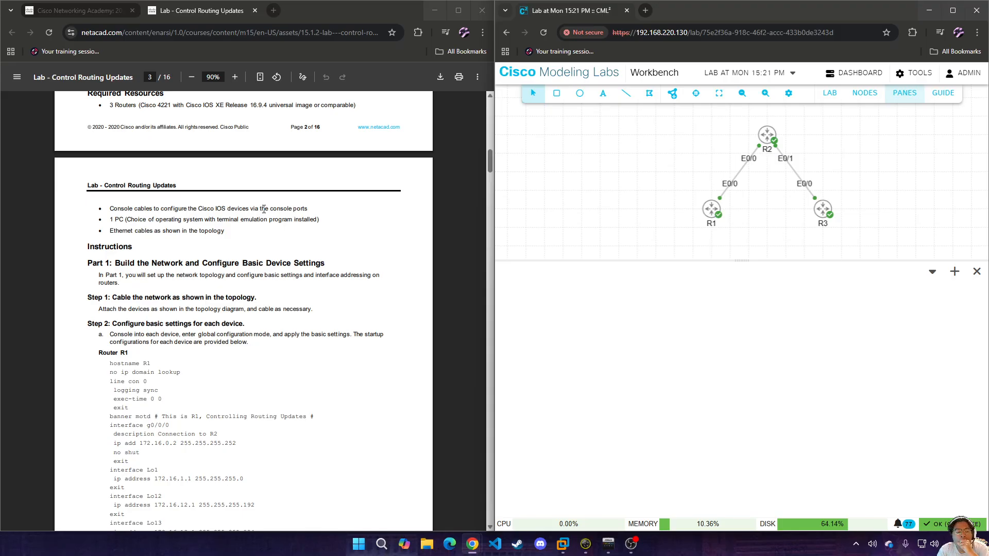
scroll(264, 209, "down", 9)
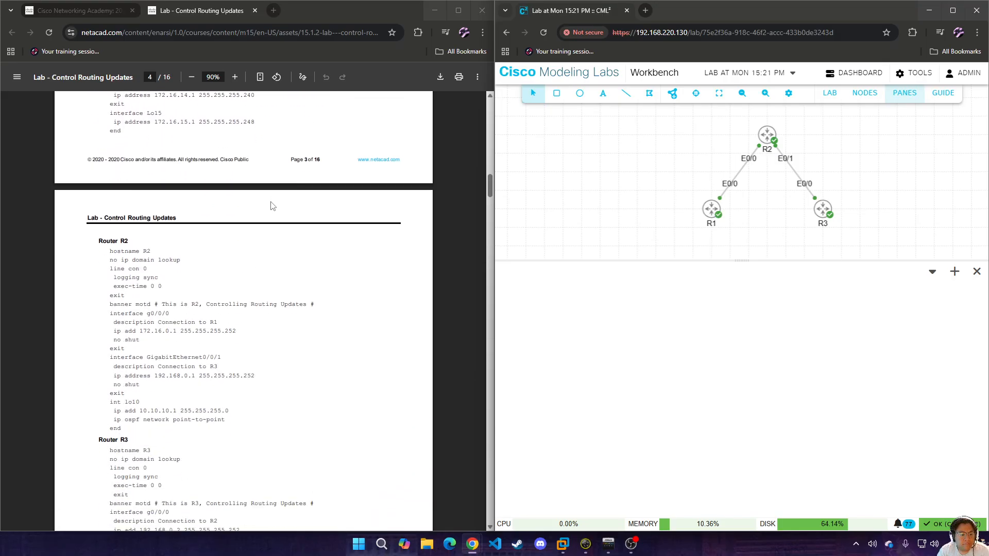
scroll(275, 205, "up", 4)
right_click(711, 209)
left_click(745, 319)
right_click(767, 135)
left_click(800, 246)
right_click(818, 216)
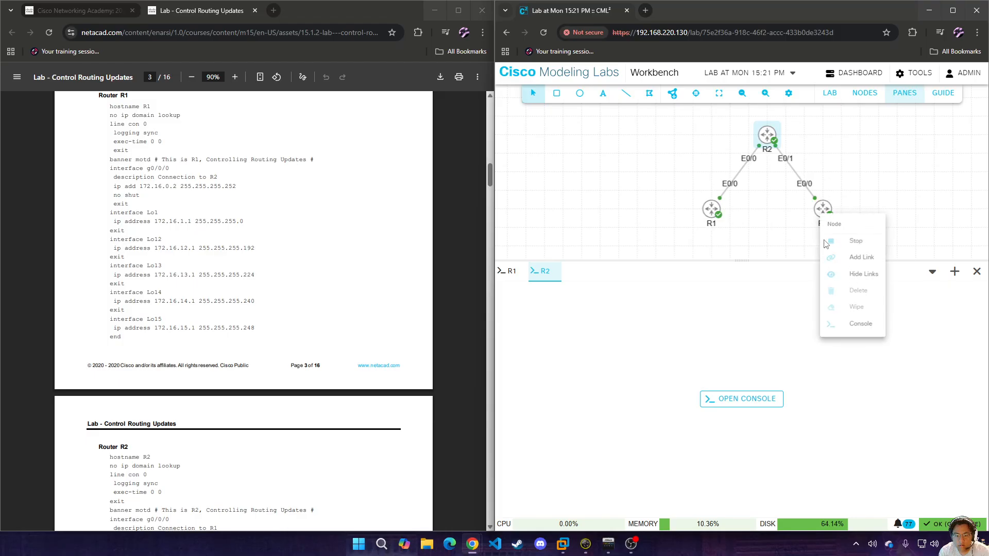
left_click(830, 326)
- Open R1's console session and bring up its command prompt
left_click(510, 273)
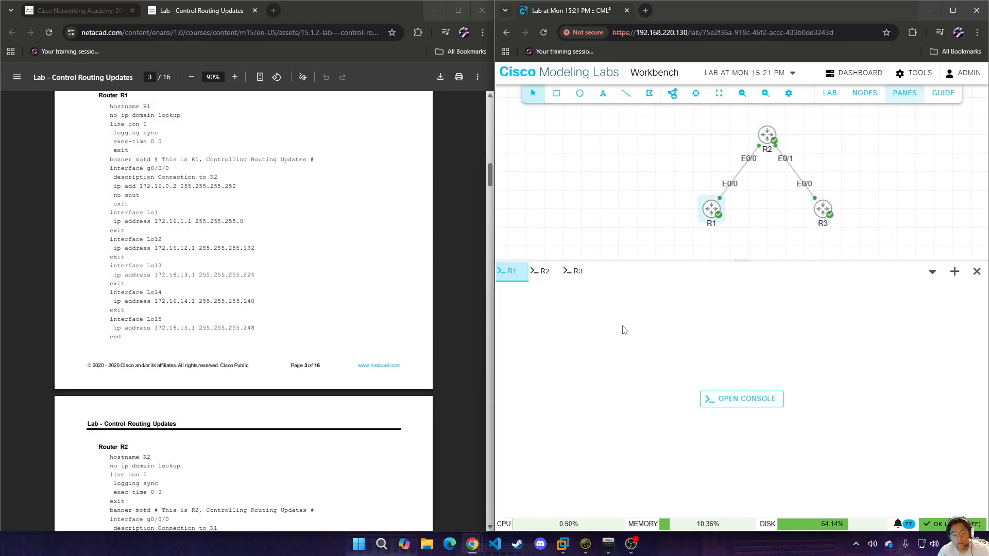
left_click(716, 401)
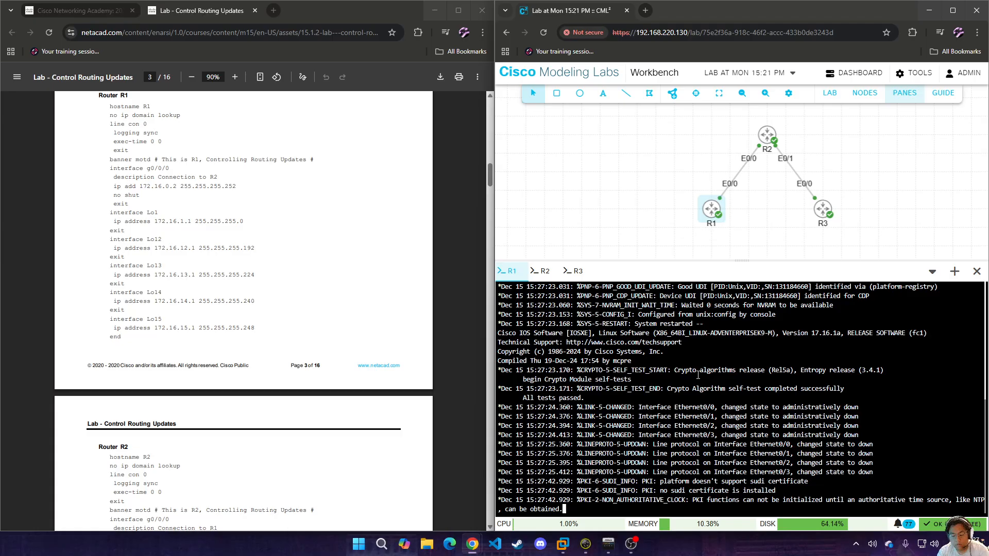
key("Return")
key("Return")
key("Return")
key("Return")
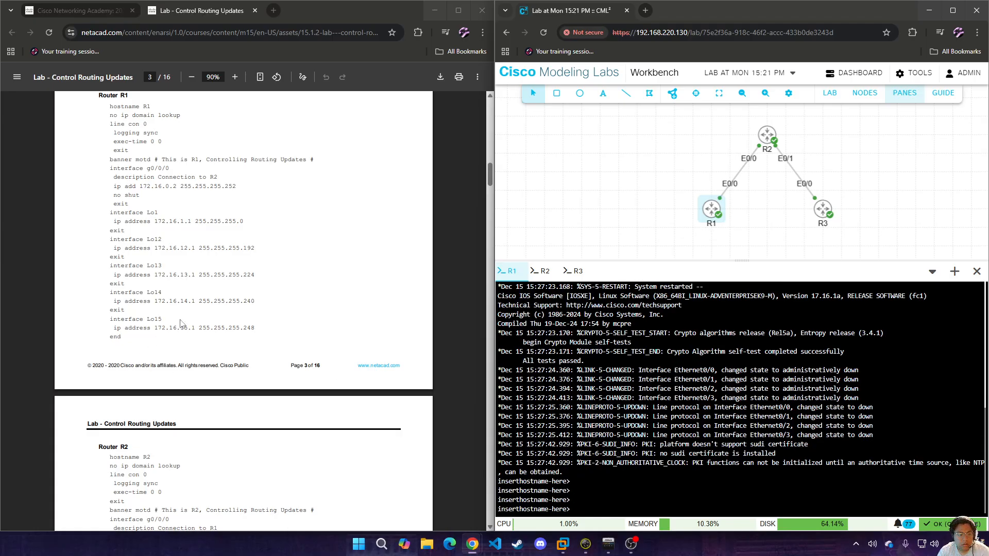
- Enter privileged and global configuration mode on the first router and set its hostname to R1
scroll(181, 323, "up", 1)
type("en")
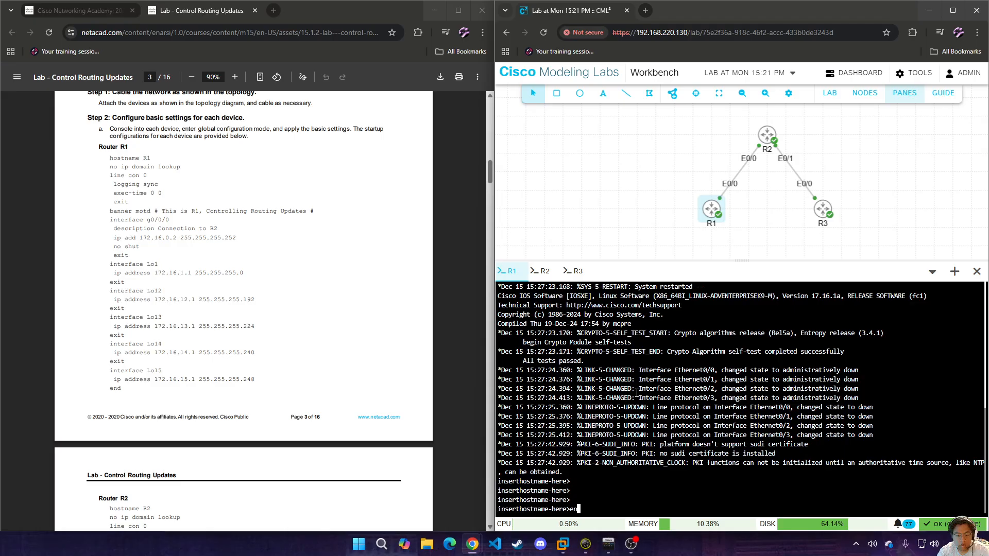
key("Return")
type("conf t")
key("Return")
type("host")
key("Tab")
type("R1")
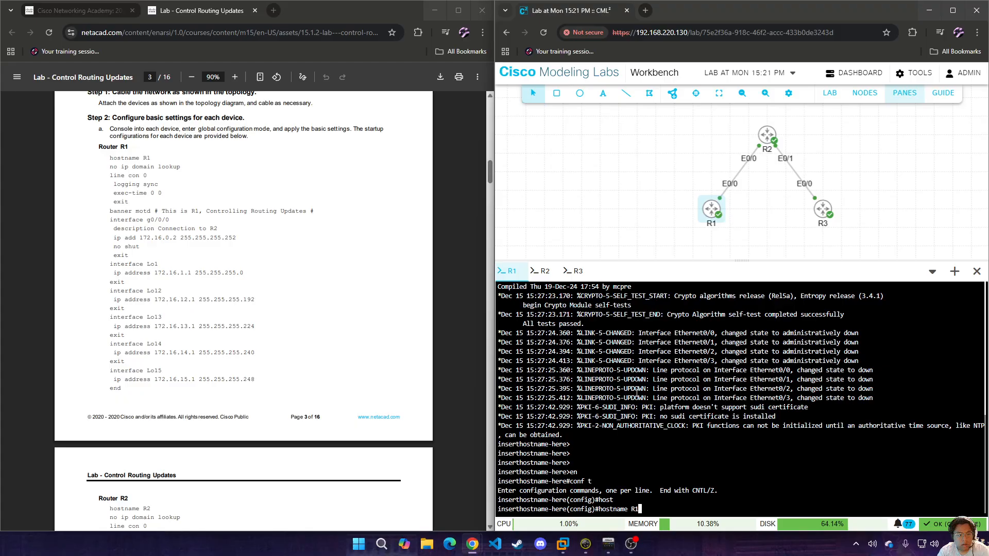
key("Return")
- Disable IP domain lookup on R1
type("no ip domain loo")
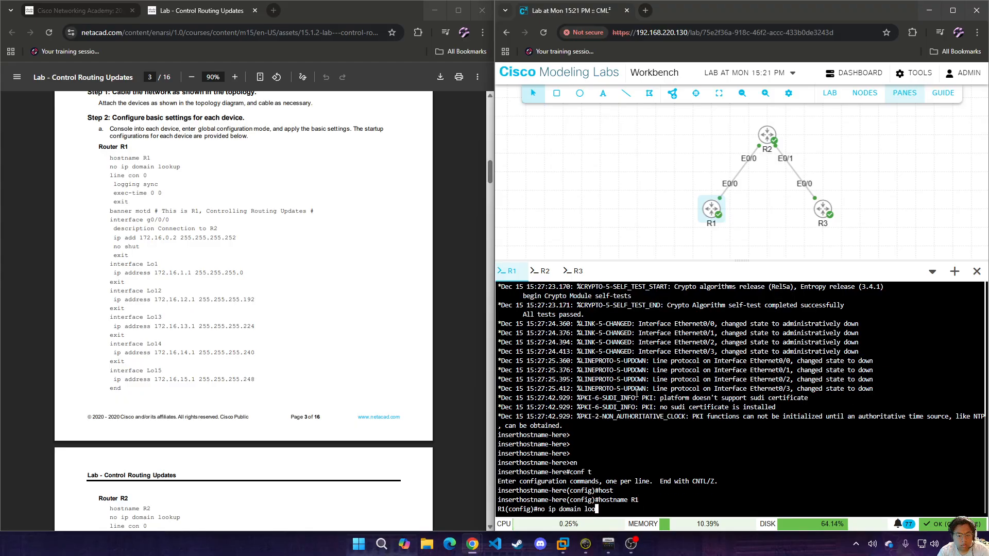
key("Tab")
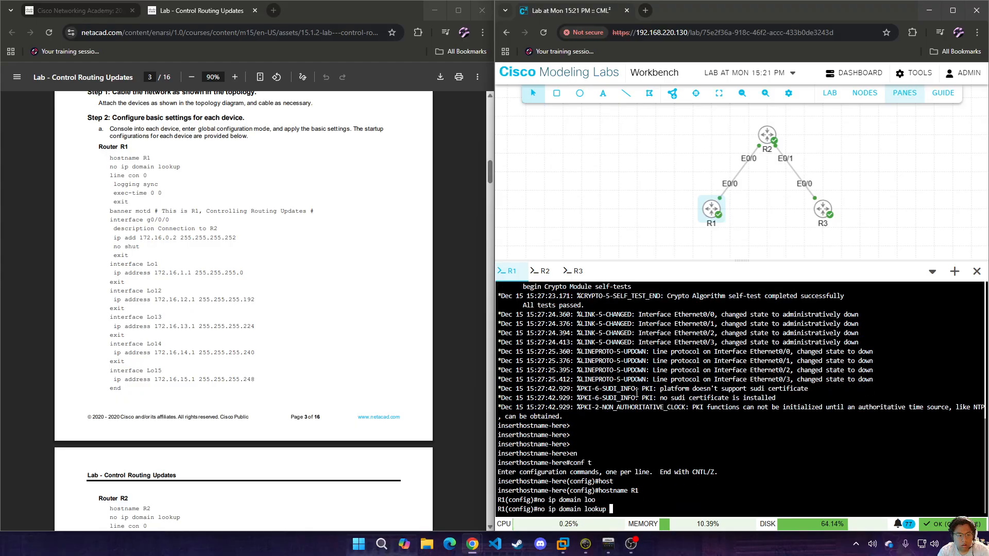
key("Return")
- Enable synchronous logging on R1's console line 0
type("line co")
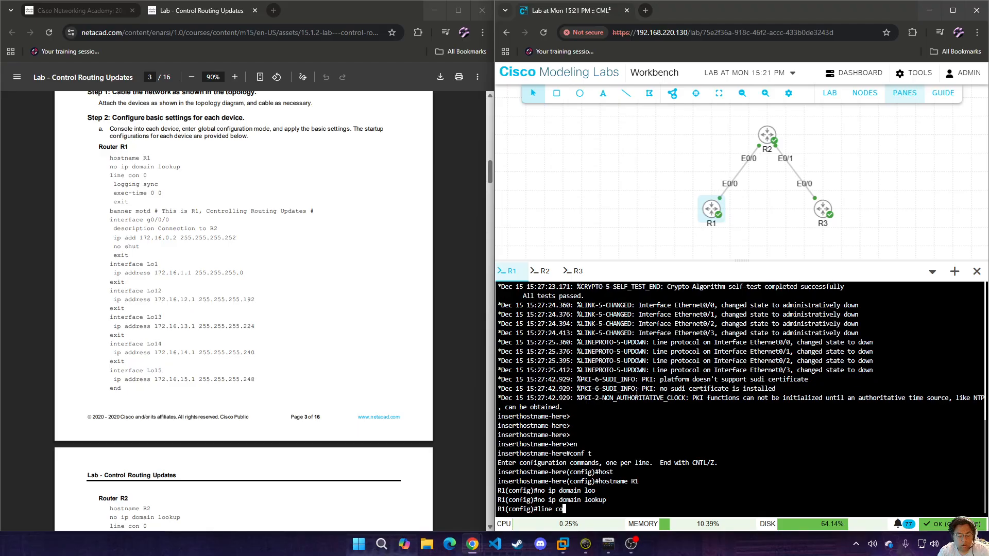
type("n 0")
key("Return")
type("loggy")
key("Tab")
key("BackSpace")
key("Tab")
type("sy")
key("Tab")
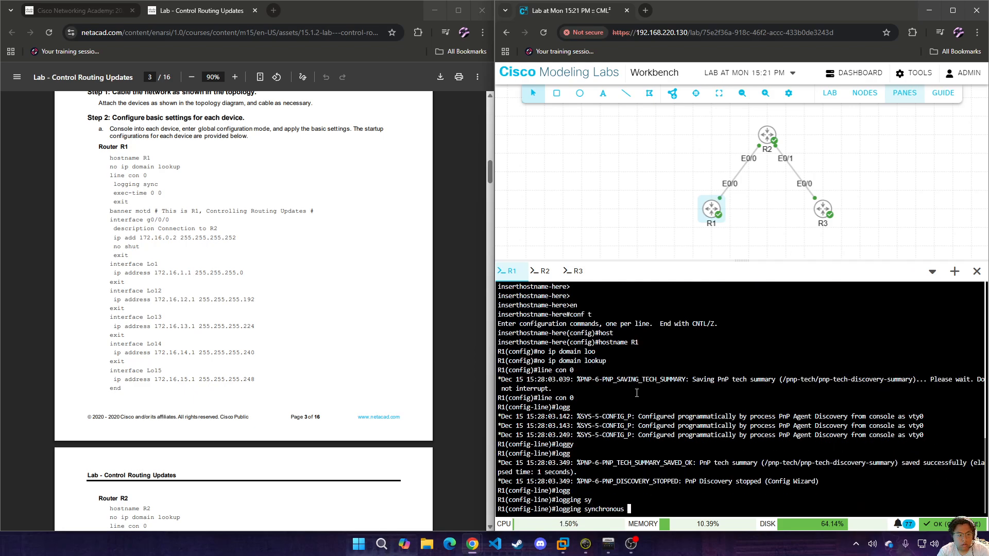
key("Return")
- Set the console line's exec timeout to 0 0 and return to global configuration mode
type("exec-time 0 0")
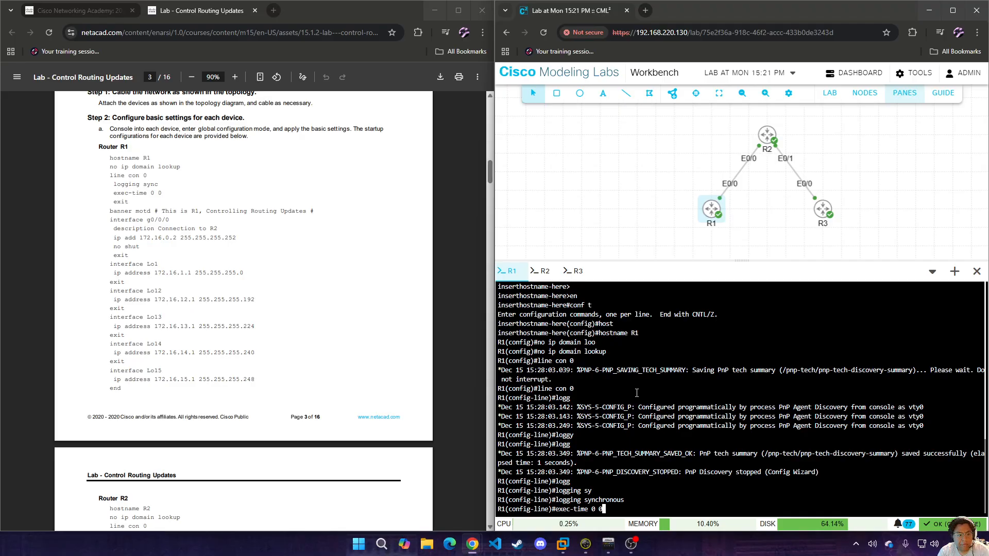
key("Return")
type("exit")
key("Return")
- Set R1's message-of-the-day banner to "This is R1", using # as the delimiter
type("bann")
key("Tab")
type("mot")
key("Tab")
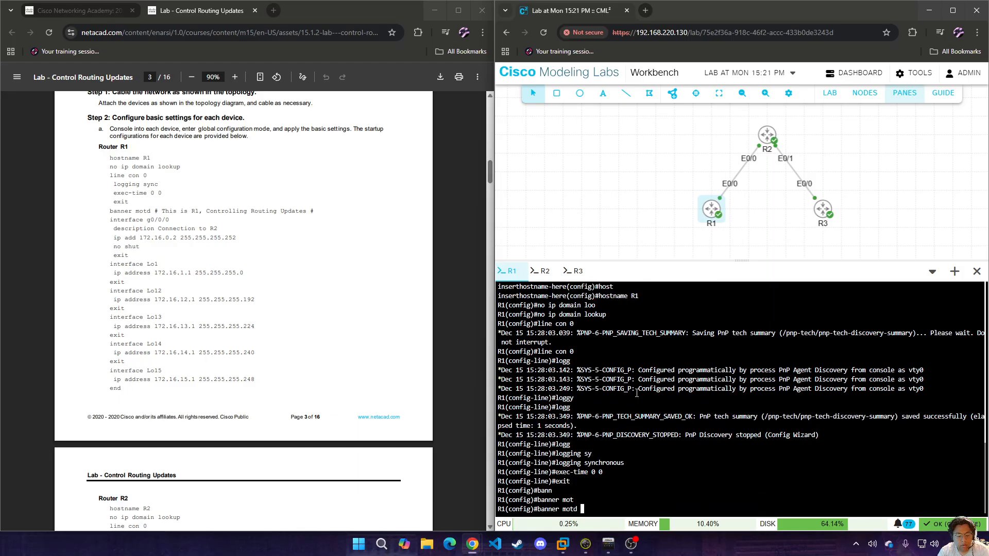
type("# This is R1")
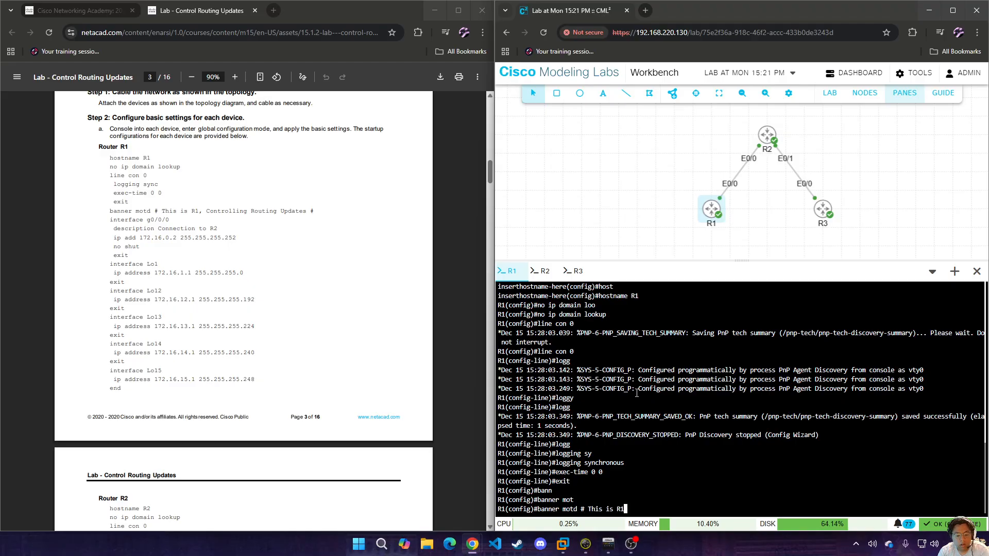
type(" $")
key("Return")
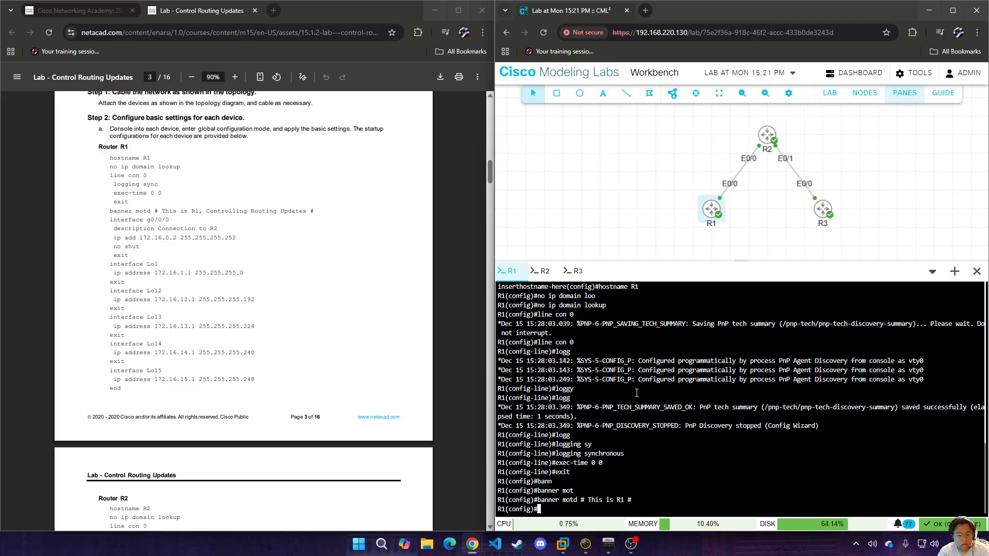
- Give R1's interface e0/0 the description "Connection to R2"
type("int e0/0")
key("Return")
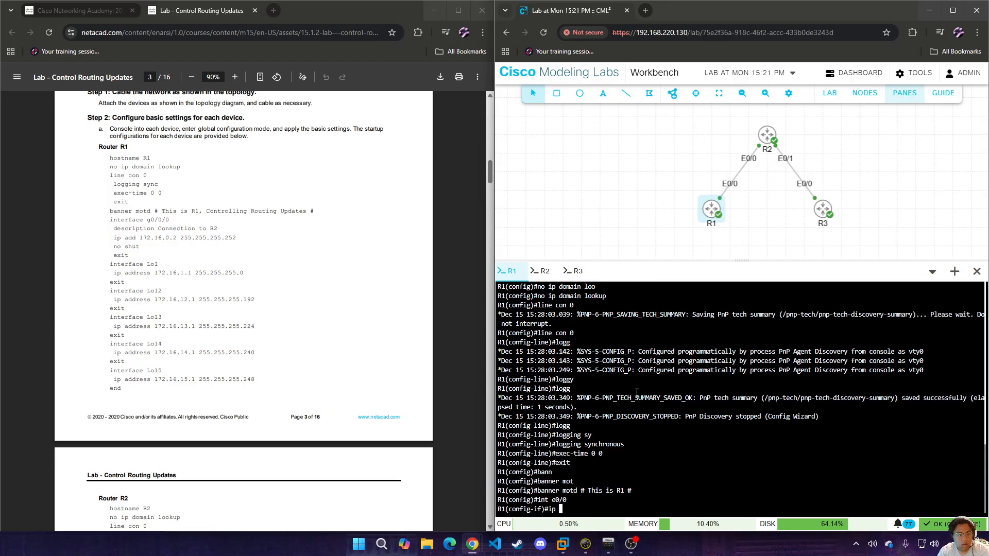
type("descr")
key("Tab")
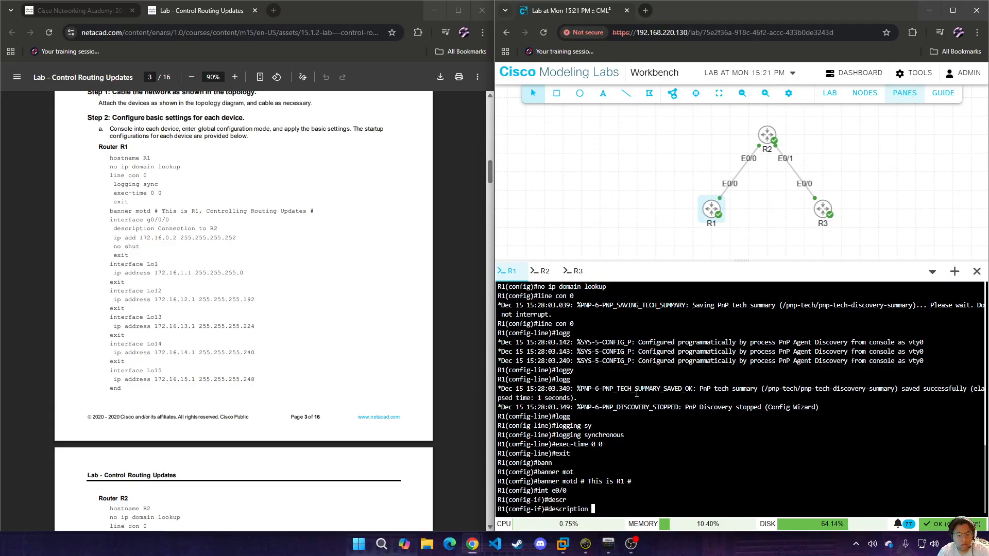
type("Conn")
key("Tab")
type("ection")
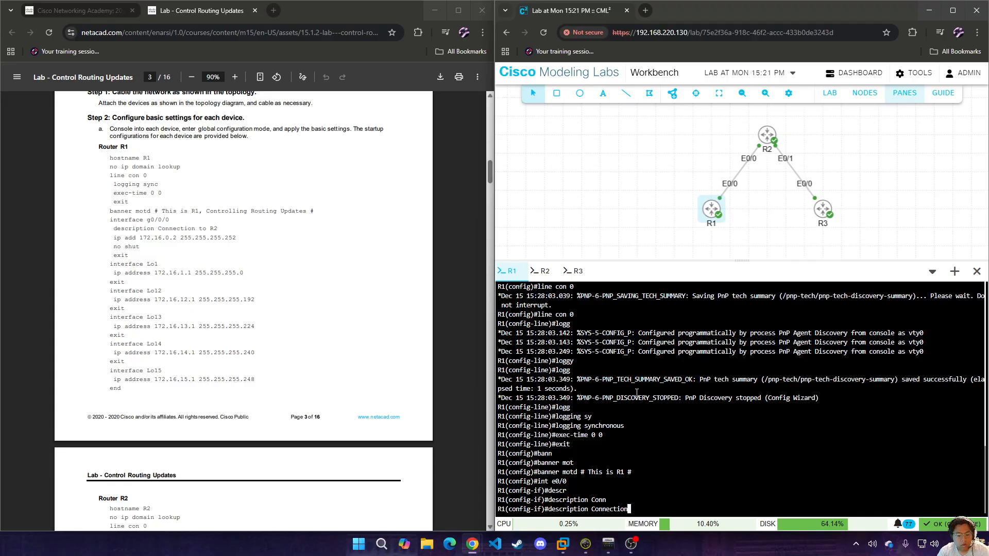
key("Tab")
type("to R2")
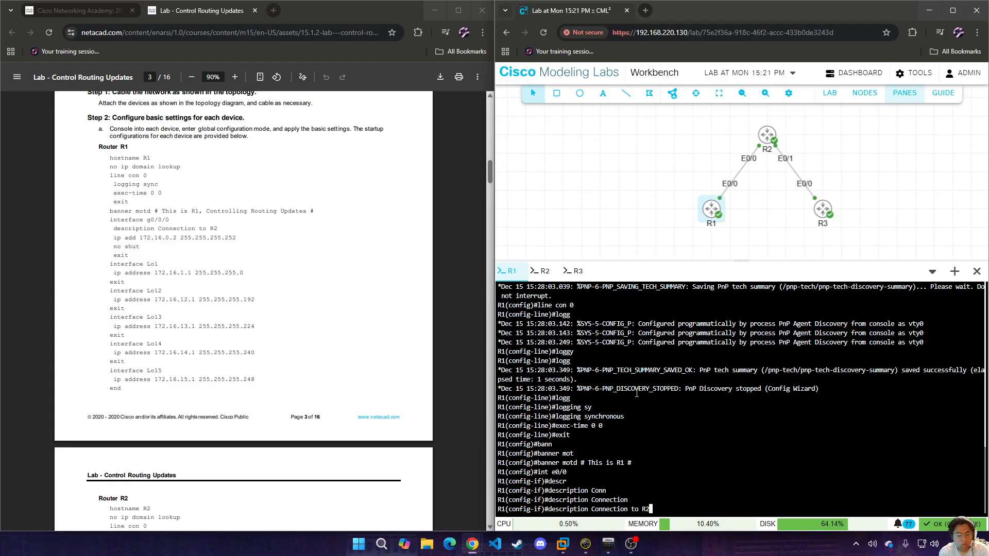
key("Return")
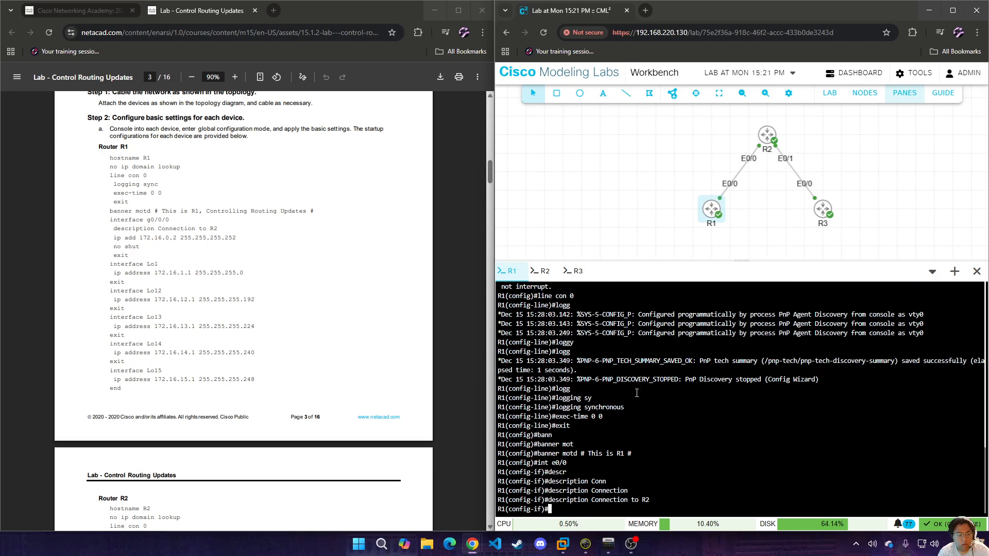
- Assign 172.16.0.2 with mask 255.255.255.252 to R1's interface e0/0 and enable the interface
type("ip add")
key("Tab")
type("172.16.")
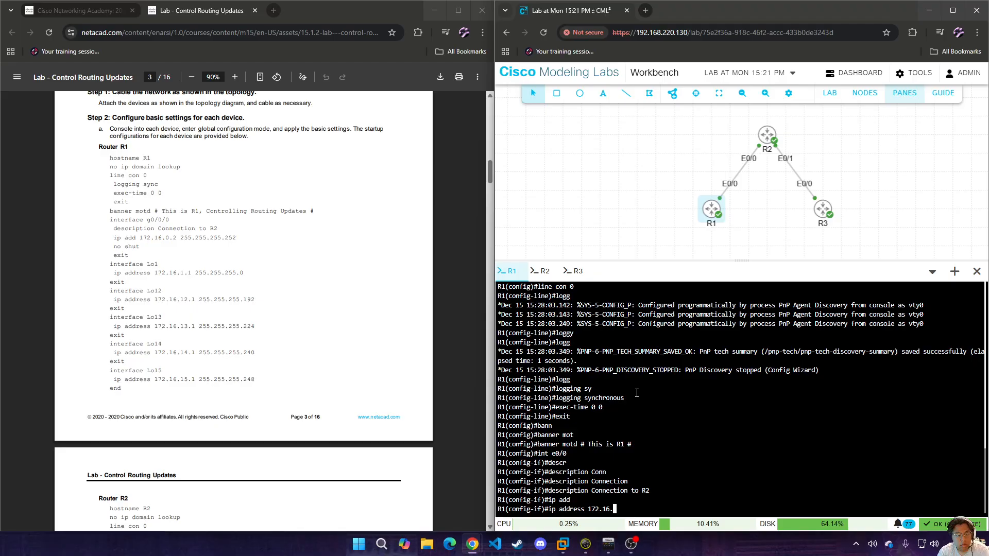
type("0.2 255.255.255.25")
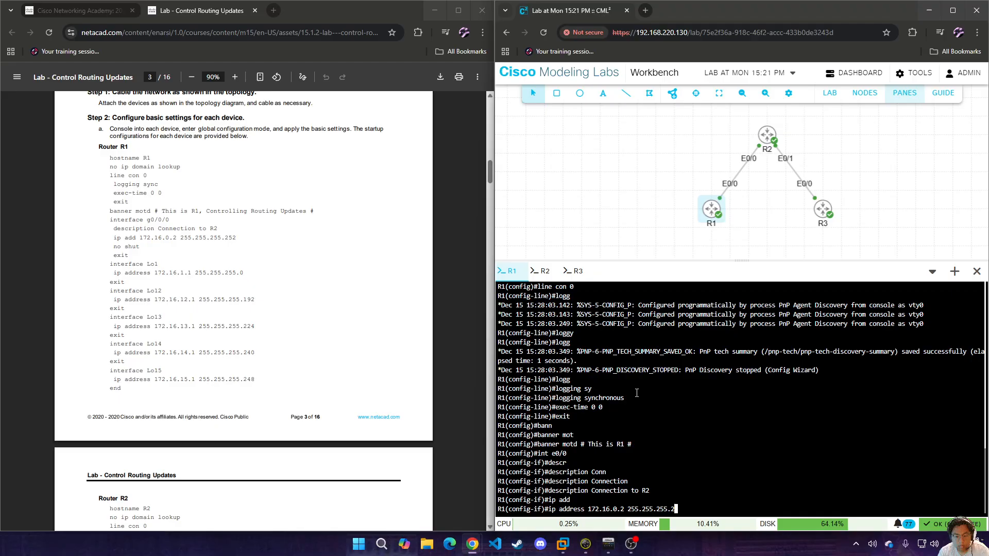
type("2")
key("Return")
type("no sh")
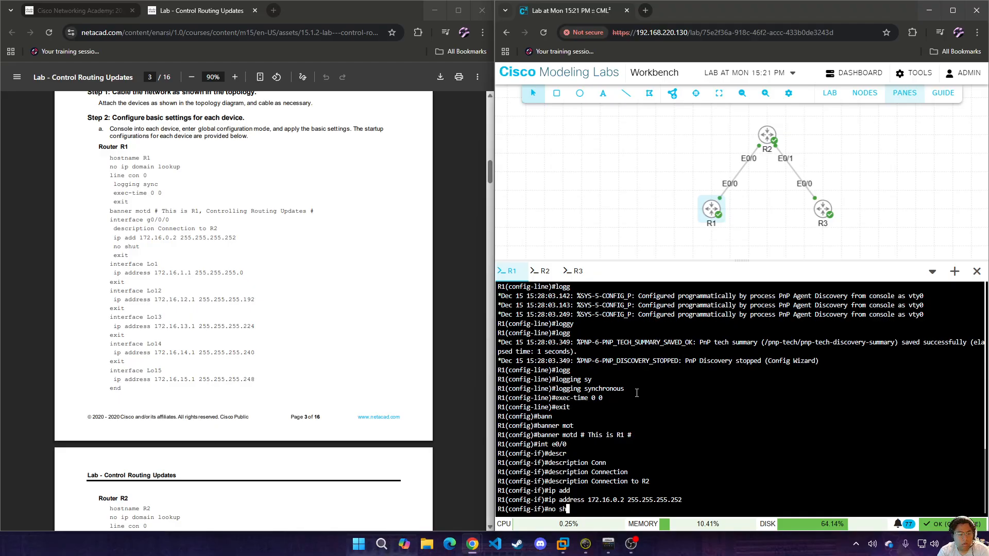
key("Return")
- Try to configure R1's loopback 1 with address 172.16.1.1 and mask 255.255.255.0, and return to global configuration mode
type("exit int lo1")
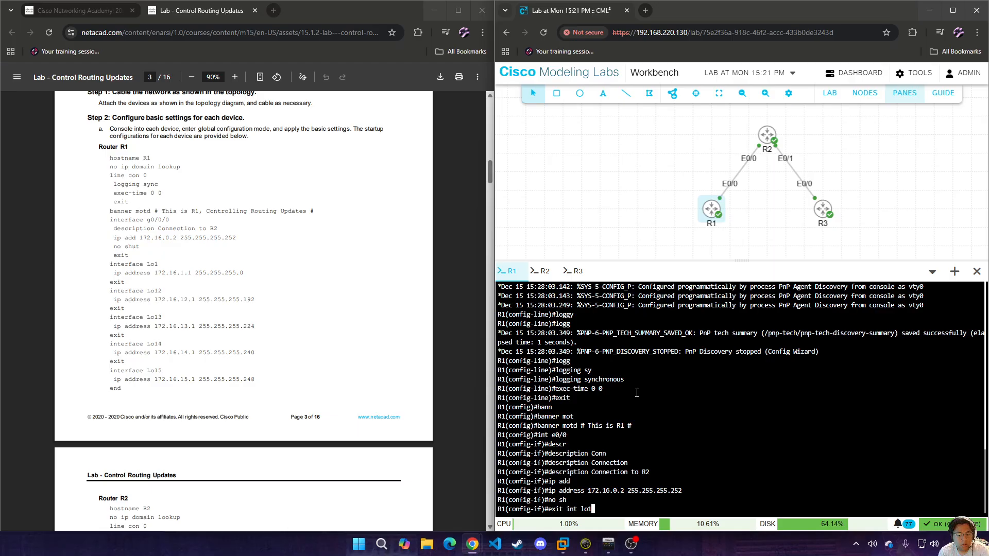
key("Return")
type("ip add ")
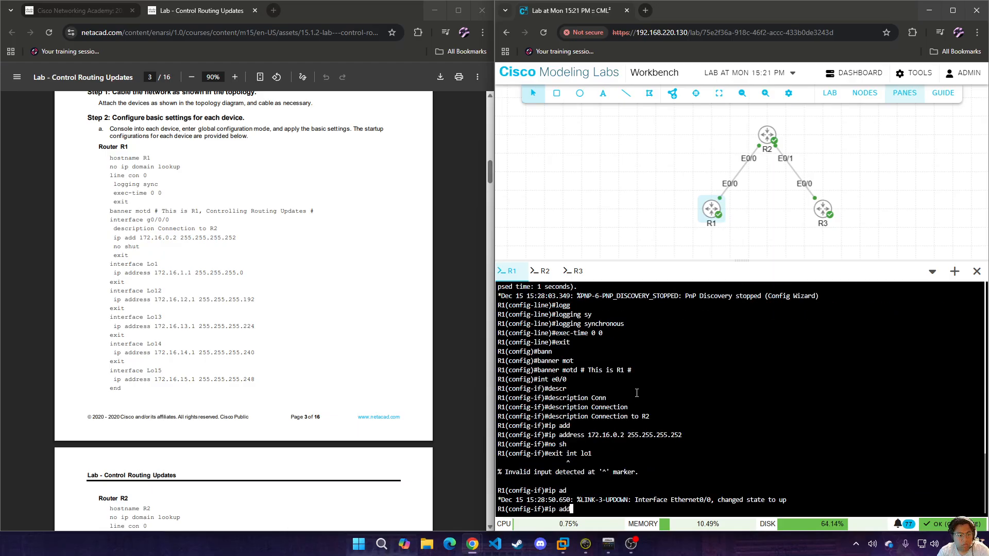
type("172.16.1")
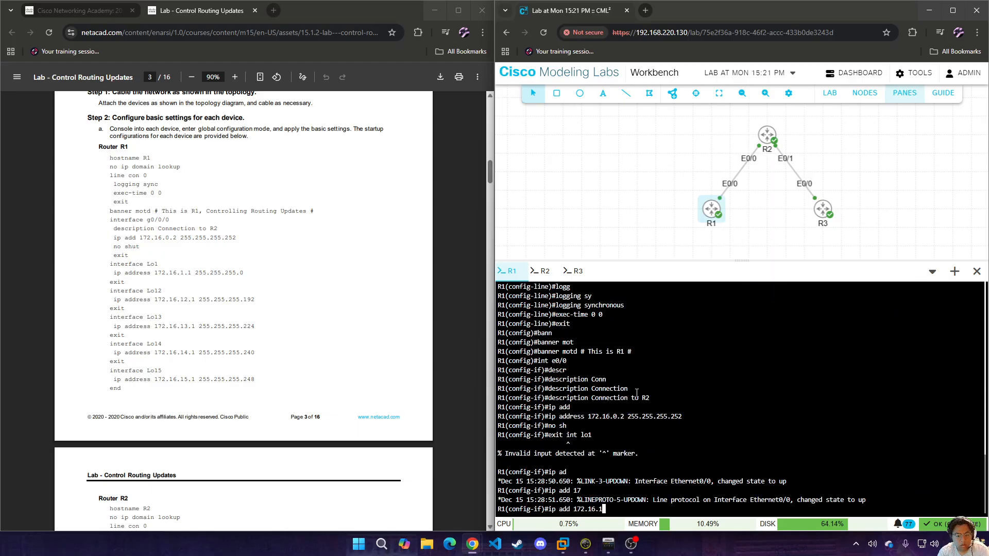
type(".1 255.255.255.0")
key("Return")
type("i")
key("BackSpace")
type("exit")
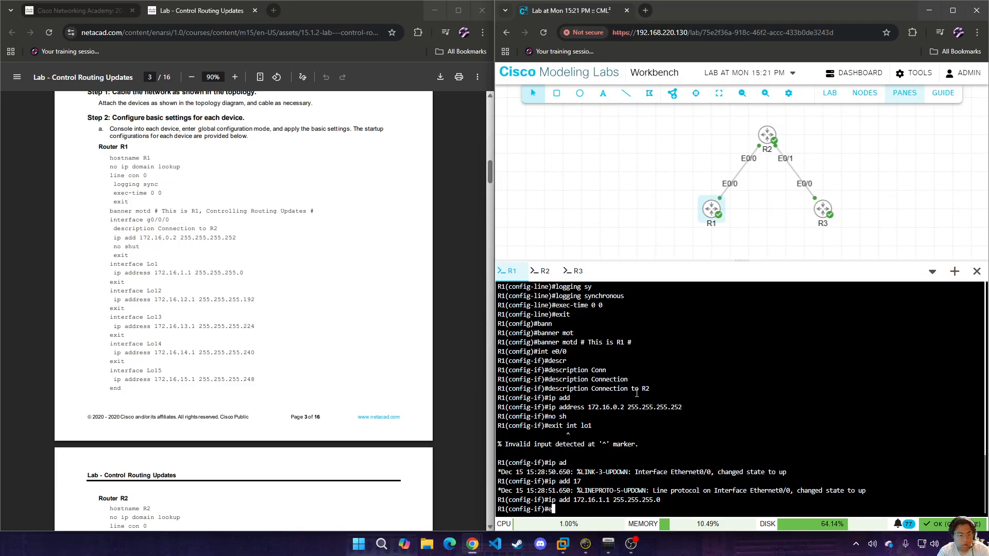
key("Return")
- Create loopback 12 on R1 with address 172.16.12.1 and mask 255.255.255.192, and return to global configuration mode
type("ig)#i")
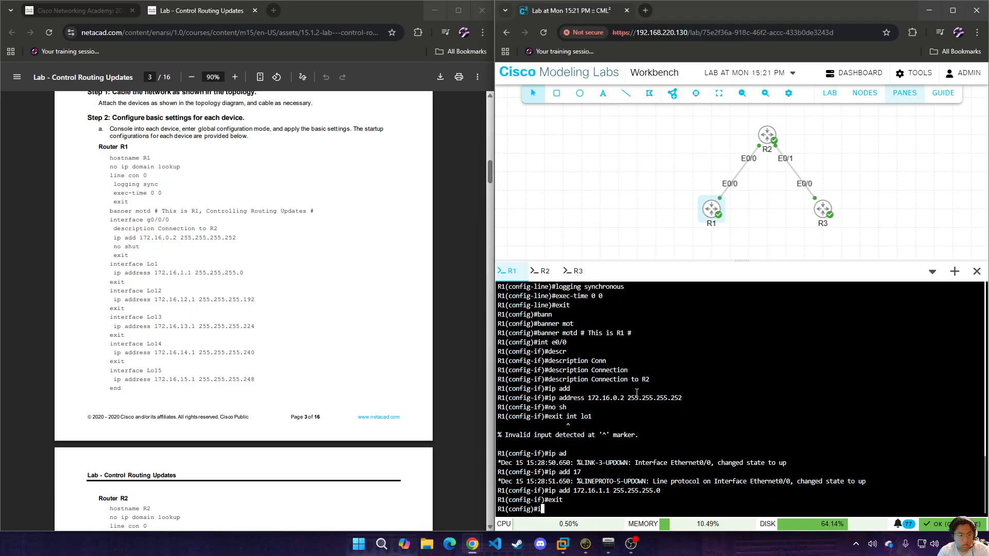
type("nt lo12")
key("Return")
type("ip add ")
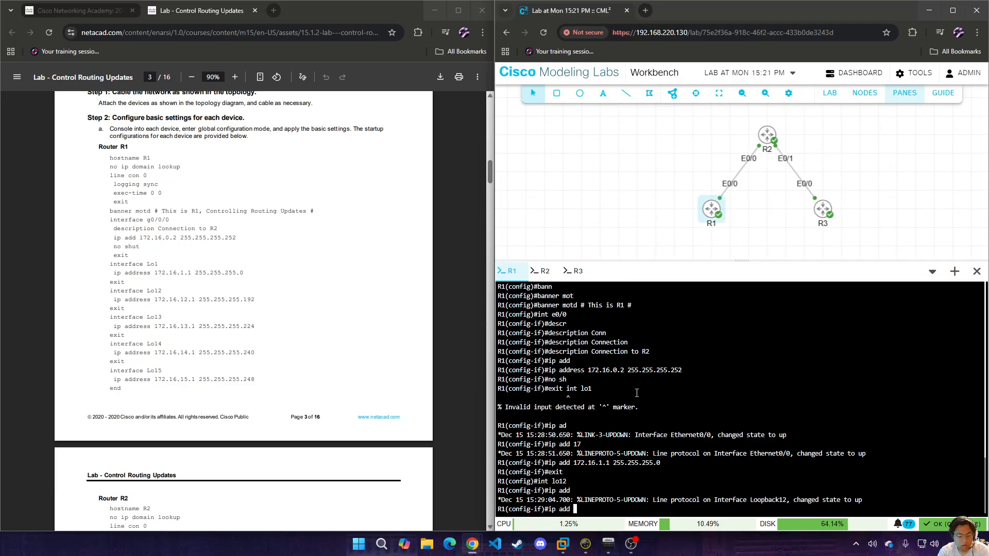
type("172.16.12.1")
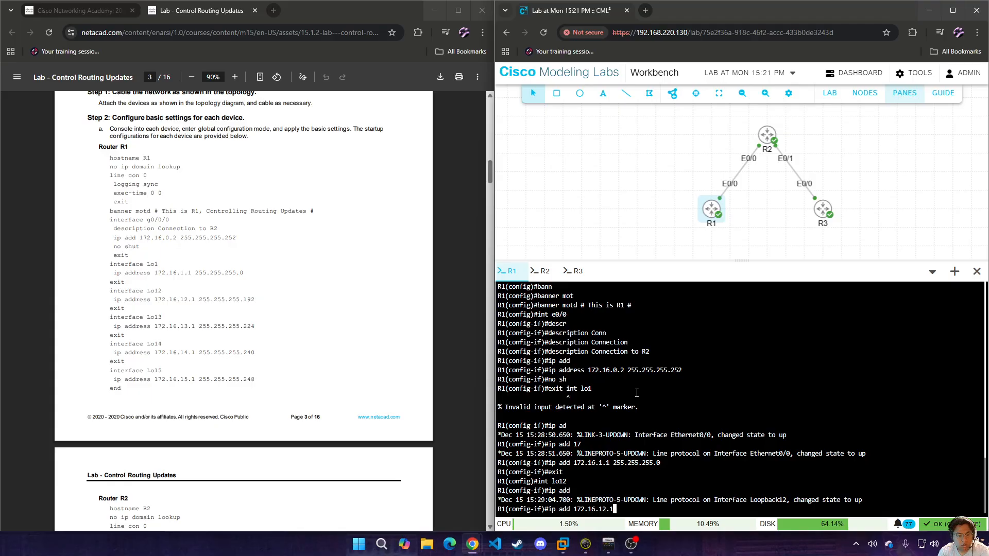
type(" 255.255.255.192")
key("Return")
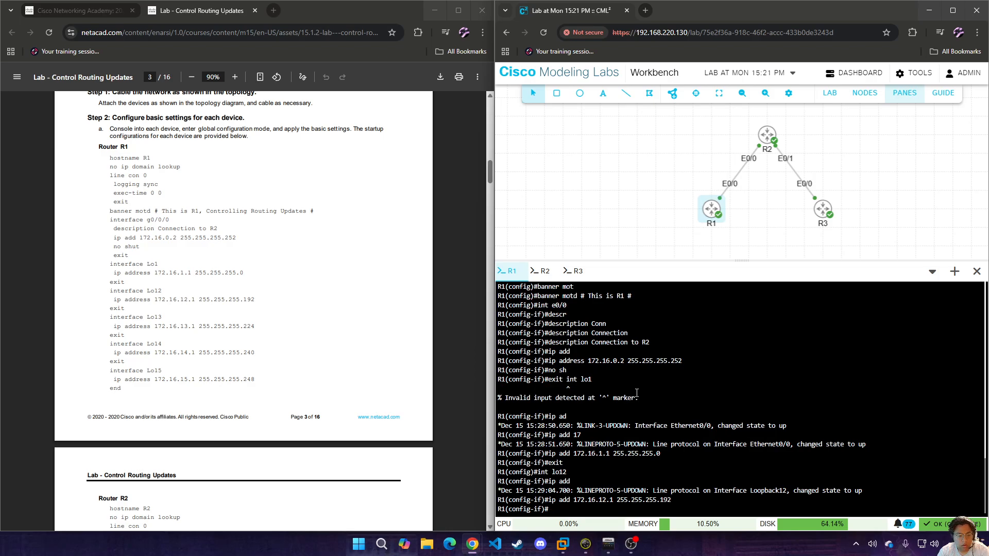
type("exit")
key("Return")
- Create loopback 13 on R1 with address 172.16.13.1 and mask 255.255.255.224
type("i")
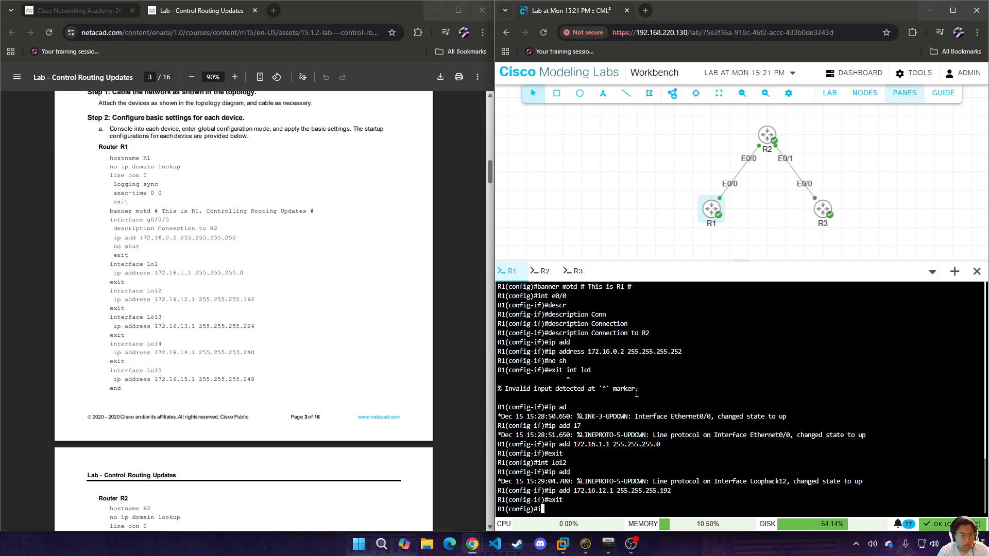
type("nt lo13")
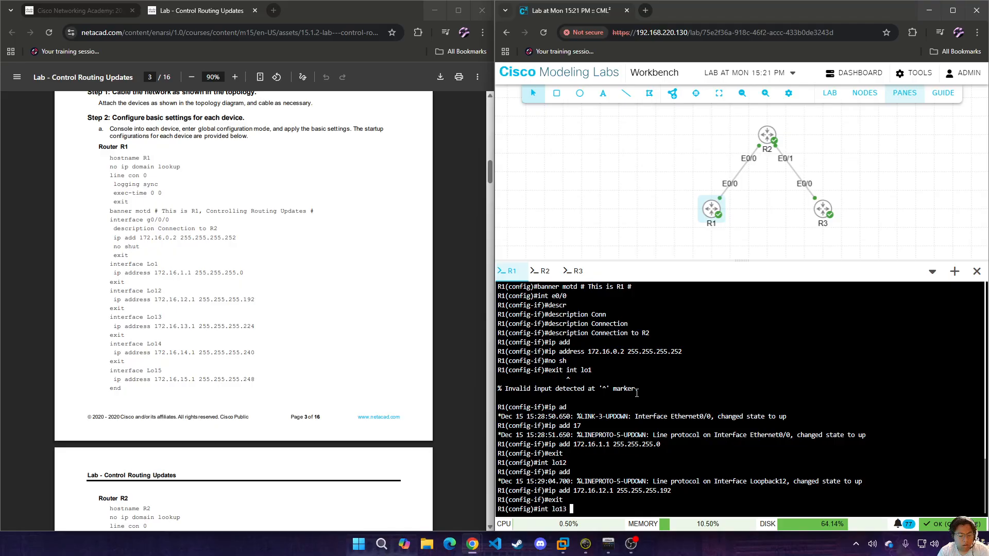
key("Return")
type("ip ad")
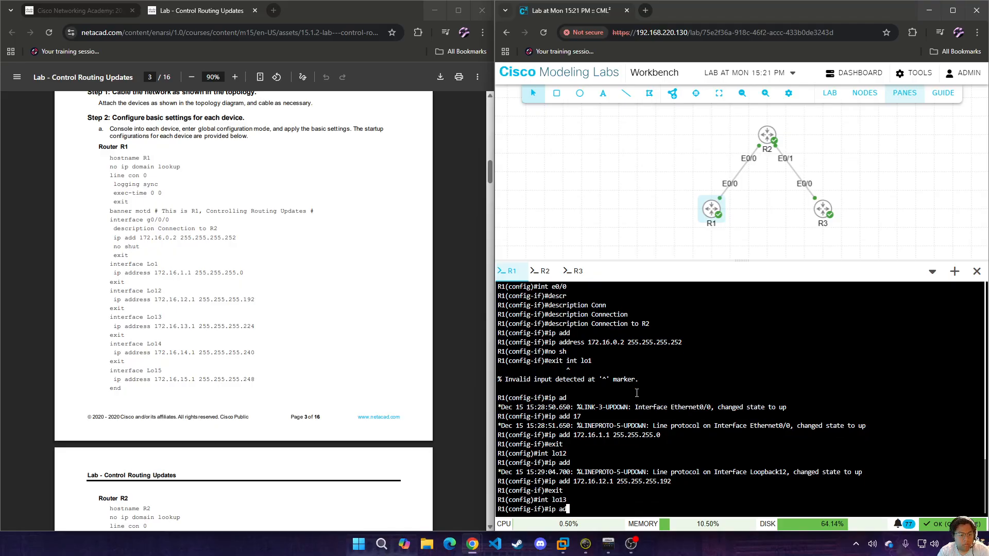
type("d 172.1")
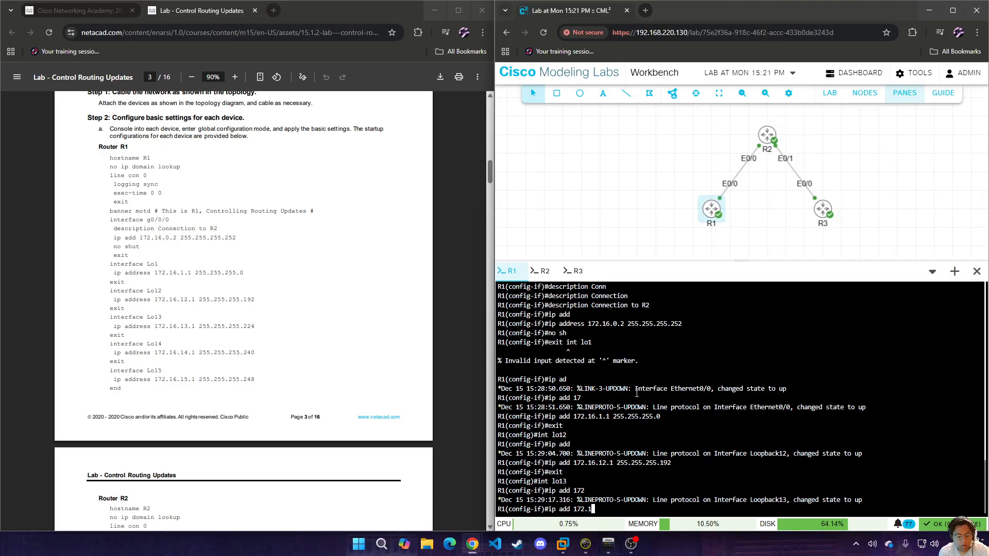
type("6.13.1 255.255.255")
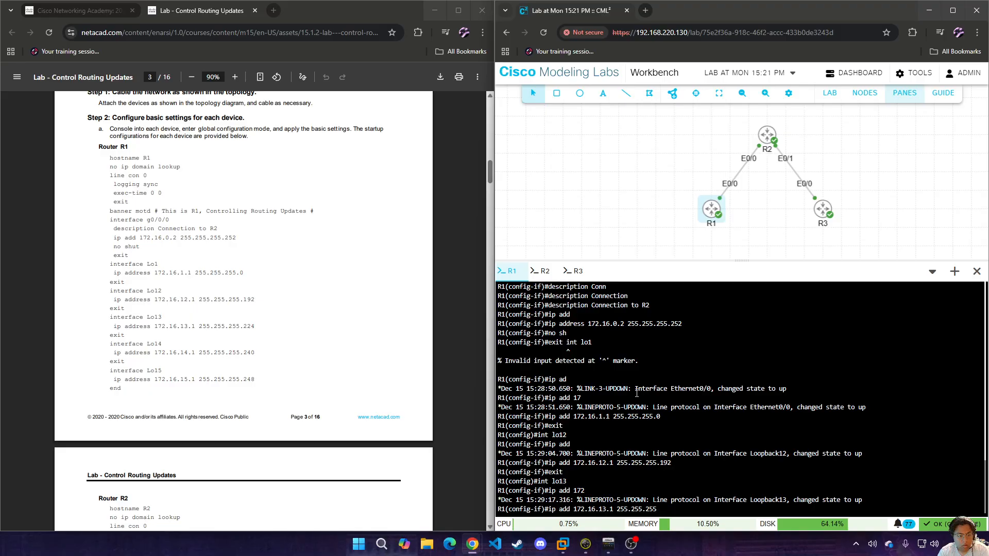
type("224")
key("Return")
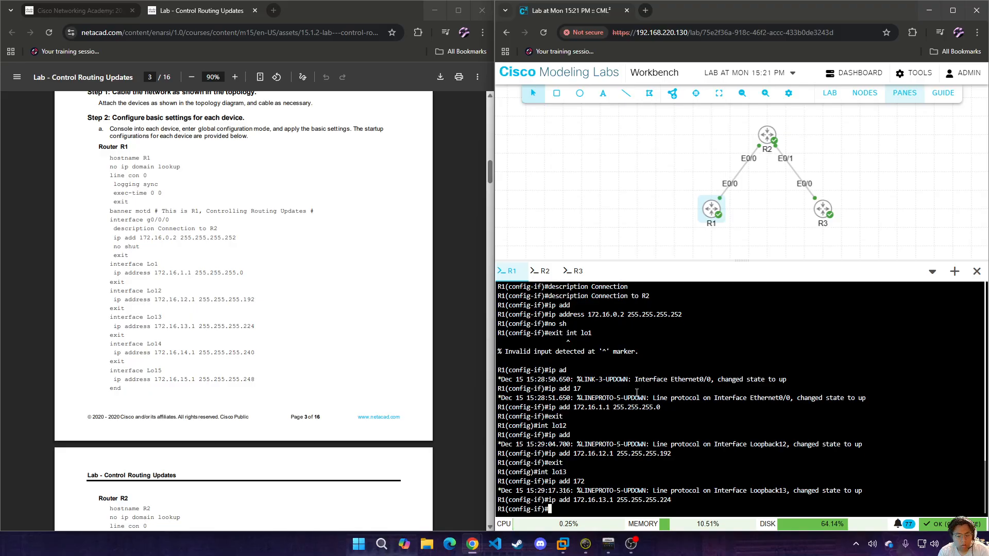
type("exit]")
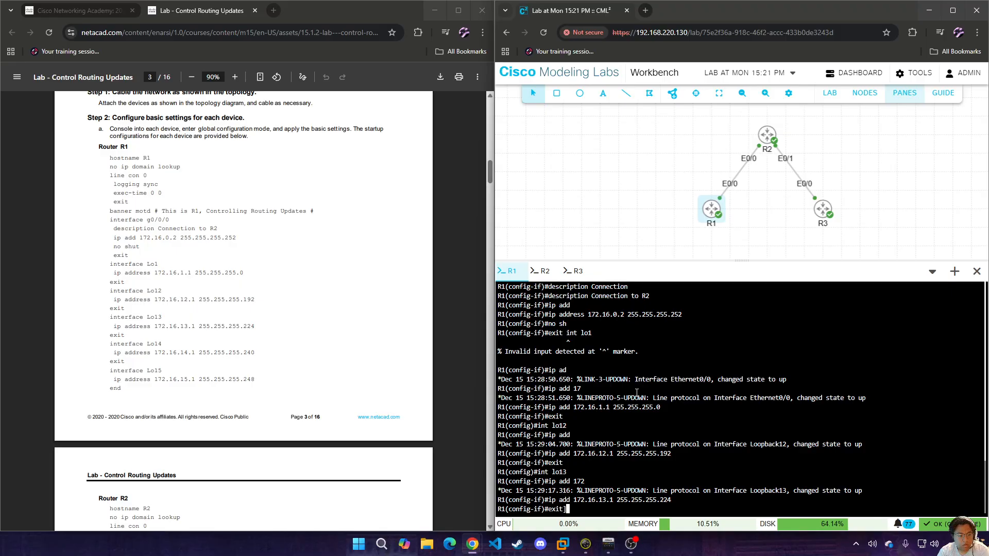
key("Return")
- Create loopback 14 on R1 with address 172.16.14.1 and mask 255.255.255.240, and return to global configuration mode
type("int l")
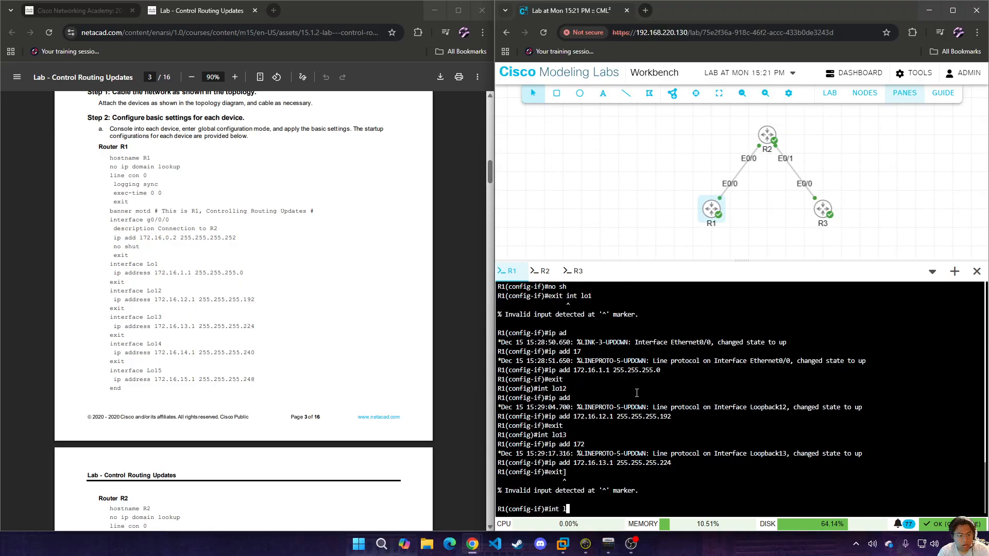
type("o14")
key("Return")
type("int lo14")
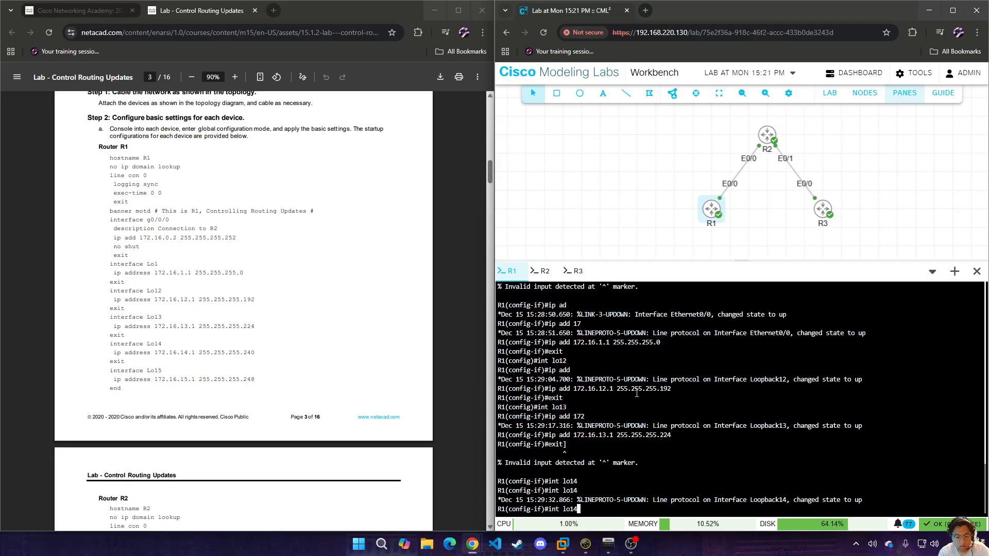
key("Return")
type("ip add")
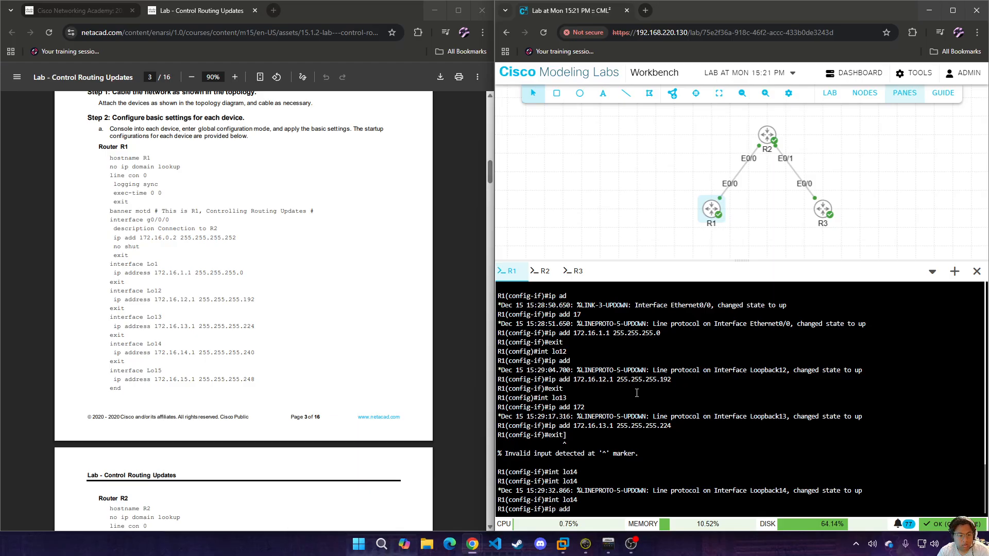
type(" 172.")
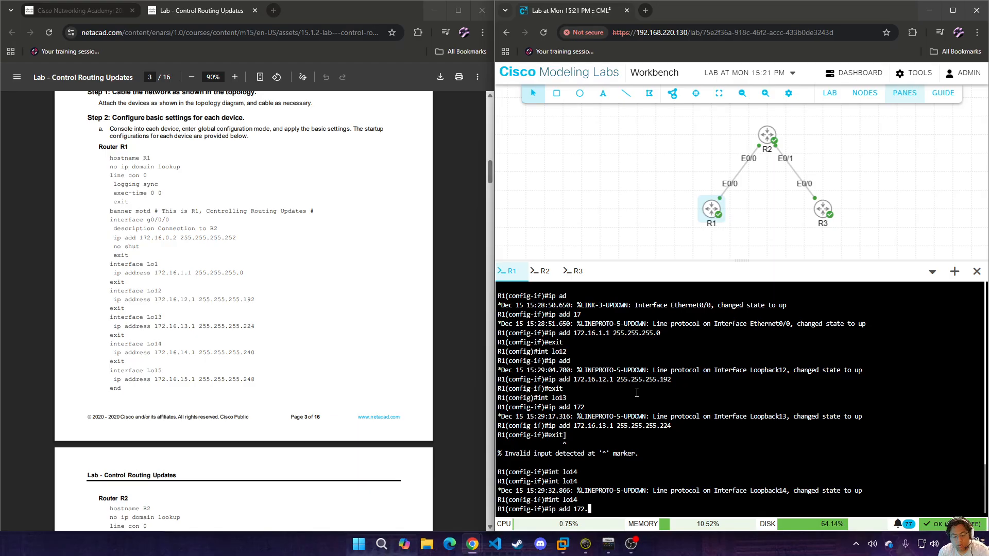
type("16.14.1 2")
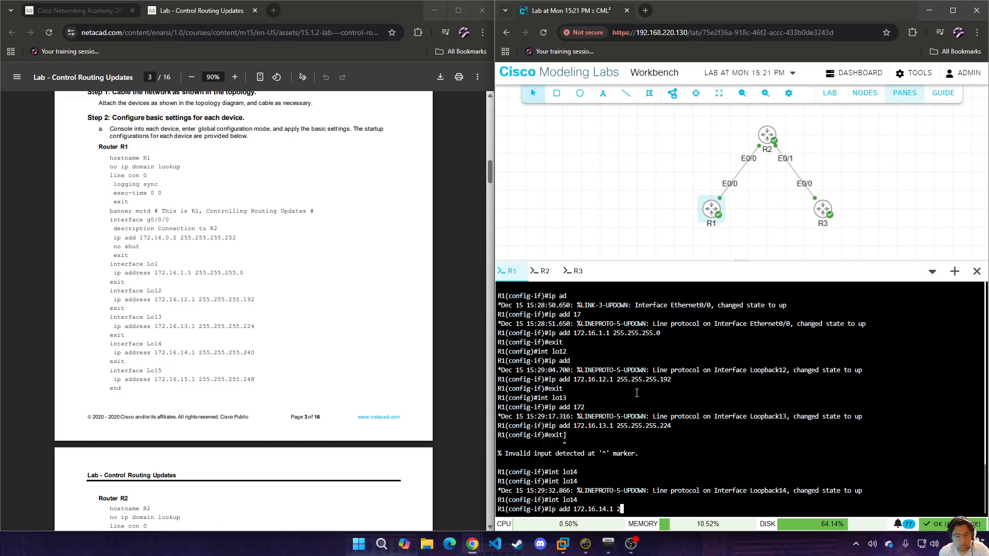
type("55.255.255.240")
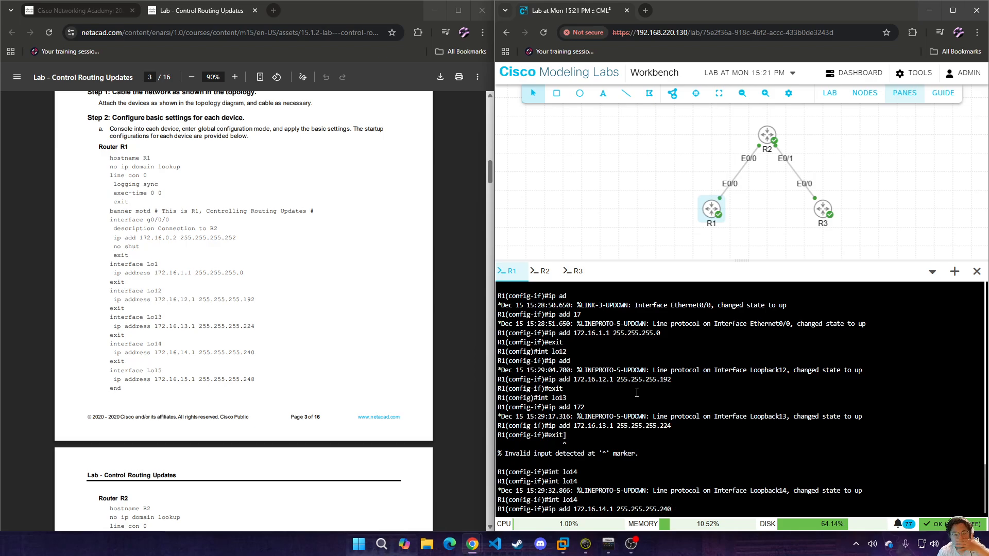
key("Return")
type("exit")
key("Return")
- Create loopback 15 on R1 with address 172.16.15.1 and mask 255.255.255.248, and end the configuration session
type("int lo15")
key("Return")
type("ip add 172.15.")
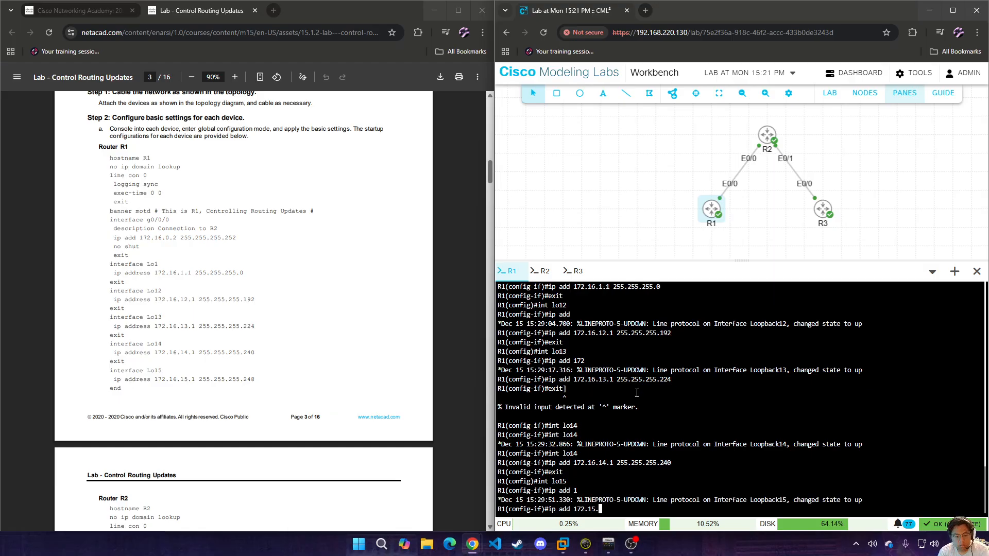
key("BackSpace")
key("BackSpace")
type("6.15.1 2")
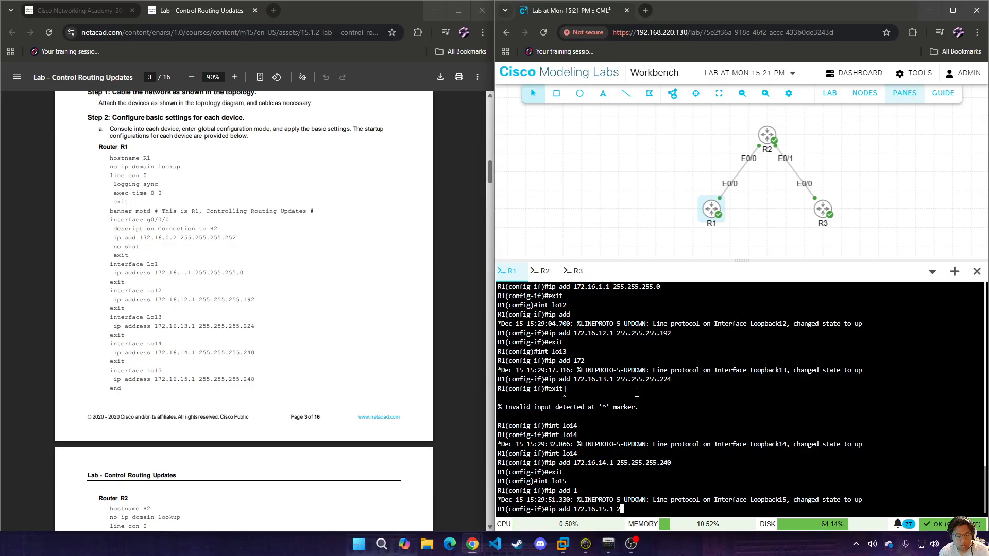
type("55.255.255.248")
key("Return")
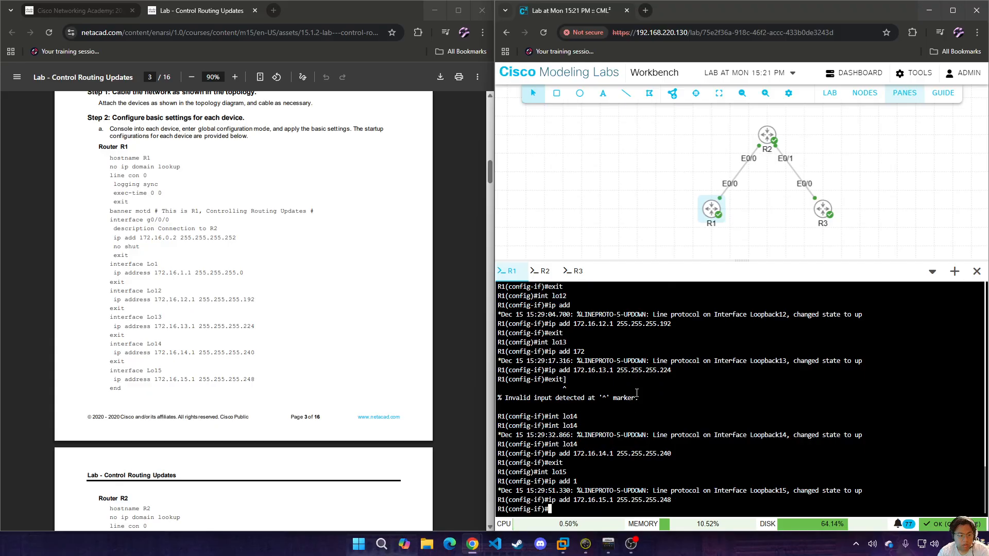
type("end")
key("Return")
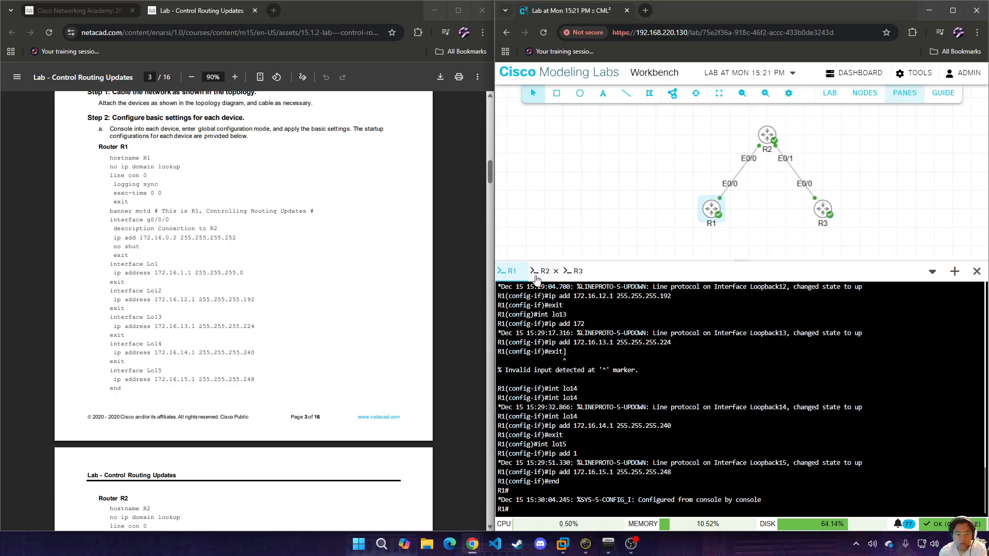
- Open R2's console and bring up its command prompt
left_click(541, 271)
scroll(206, 373, "down", 3)
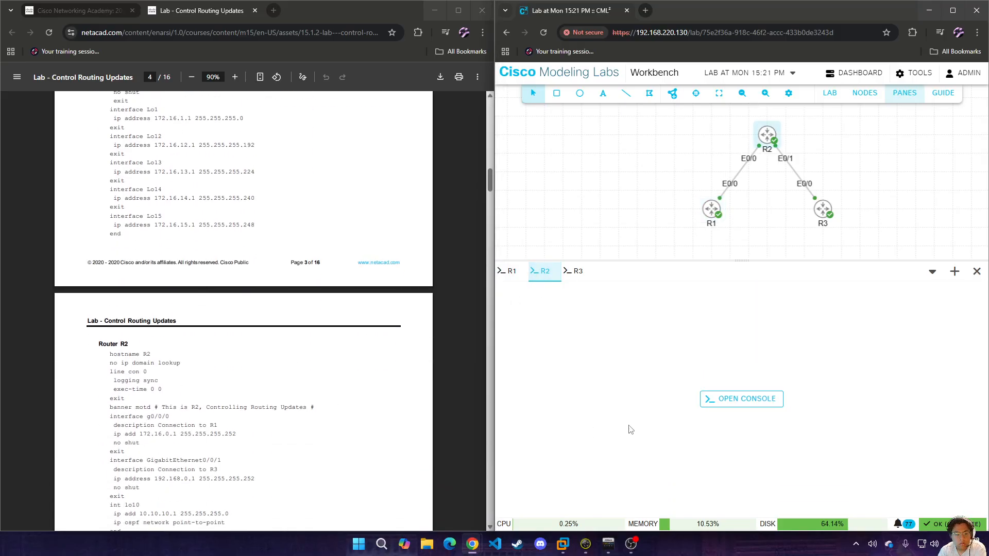
left_click(706, 404)
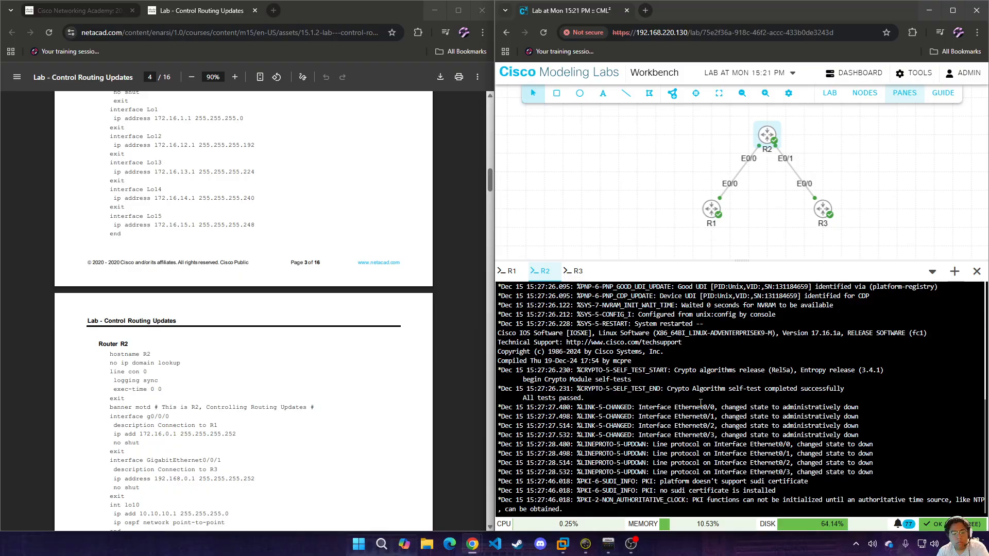
key("Return")
key("Return")
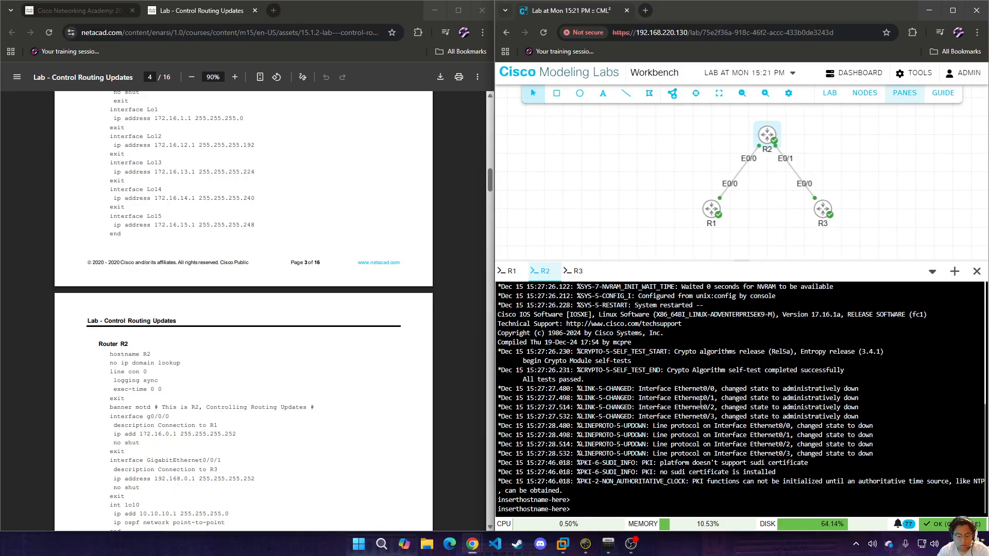
- Enter global configuration mode on the second router and set its hostname to R2
type("en")
key("Return")
type("conf t")
key("Return")
type("hos")
key("Tab")
type("R2")
key("Return")
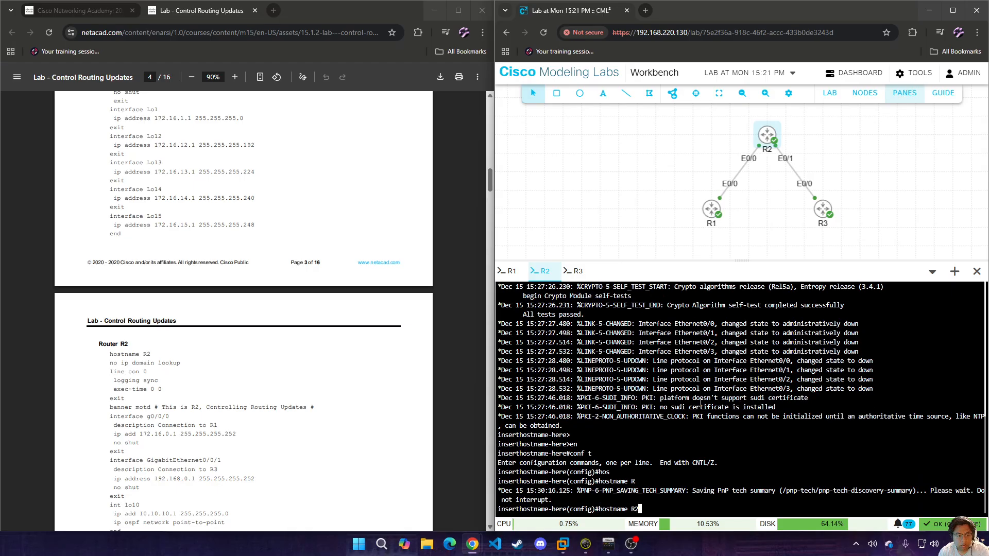
- Disable IP domain lookup on R2
type("no ip domi")
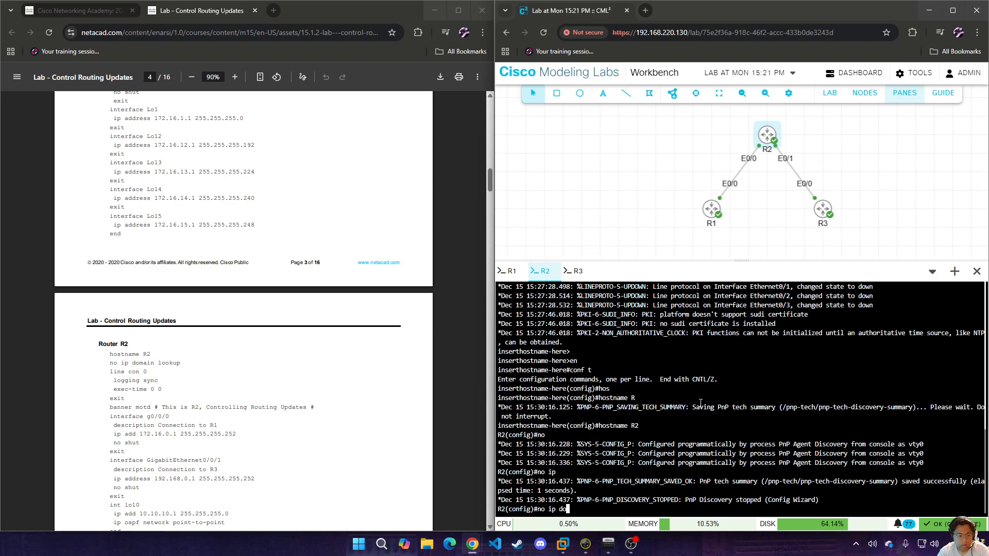
key("Tab")
type("l")
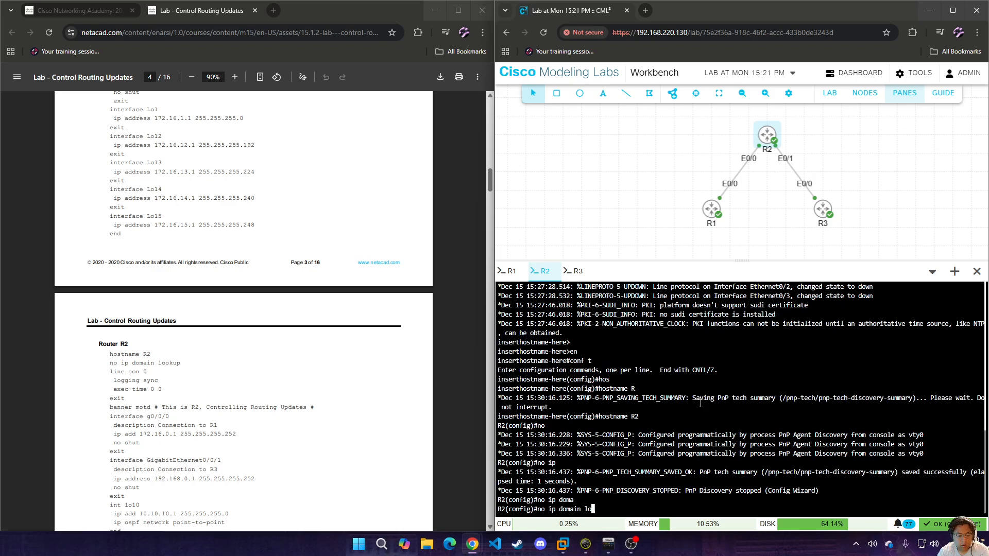
type("o")
key("Tab")
key("Tab")
key("Return")
- Enable synchronous logging on R2's console line 0
type("line con 0")
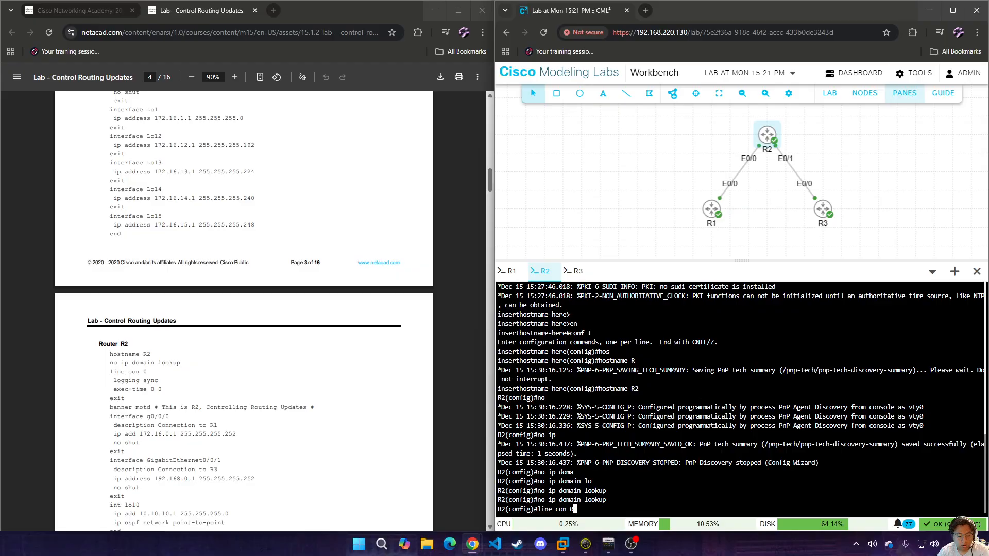
key("Return")
type("logging s")
key("Tab")
type("sy")
key("Tab")
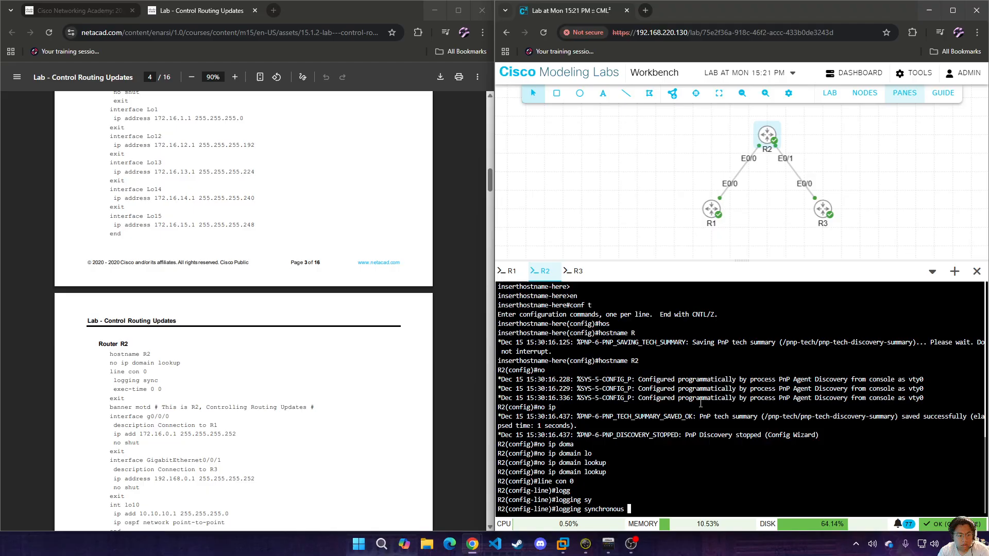
key("Return")
- Set R2's console line exec timeout to 0 0 and return to global configuration mode
type("exec-time 0 0")
key("Return")
type("exit")
key("Return")
- Set R2's message-of-the-day banner to "This is R2", delimited by # characters
type("banner")
key("Tab")
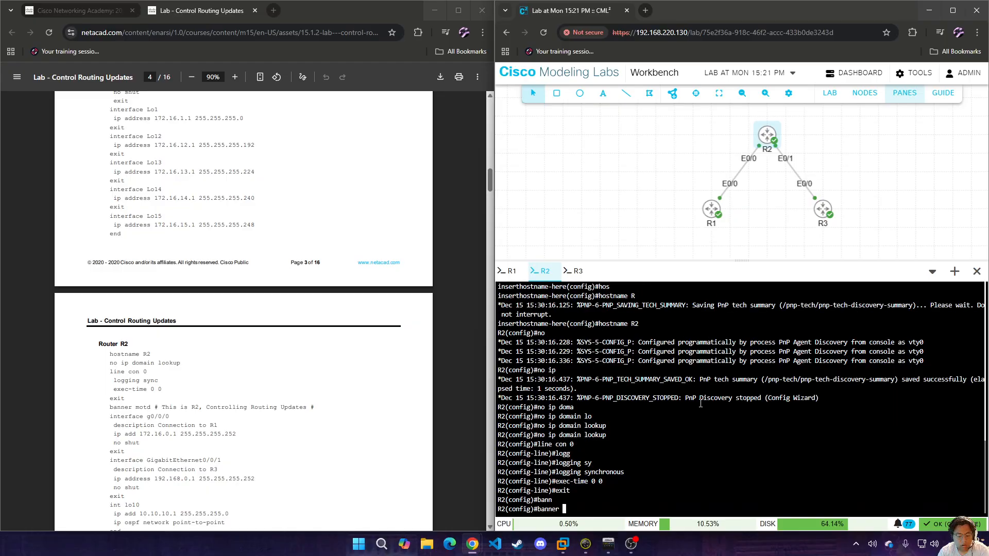
type("mot")
key("Tab")
type("# This is R2")
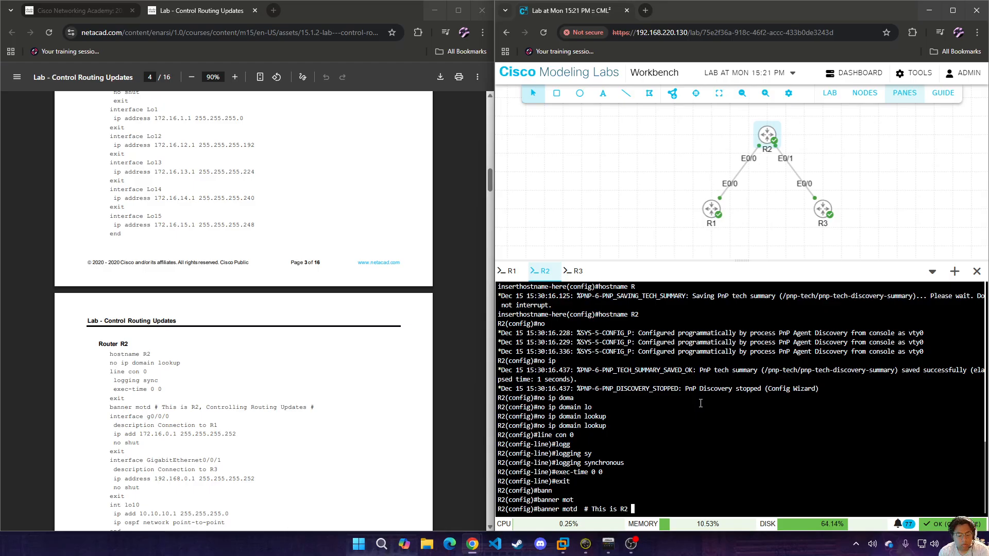
type(" #")
key("Return")
- Enter interface e0/0 on R2 and give it the description "Connection to R1"
type("int")
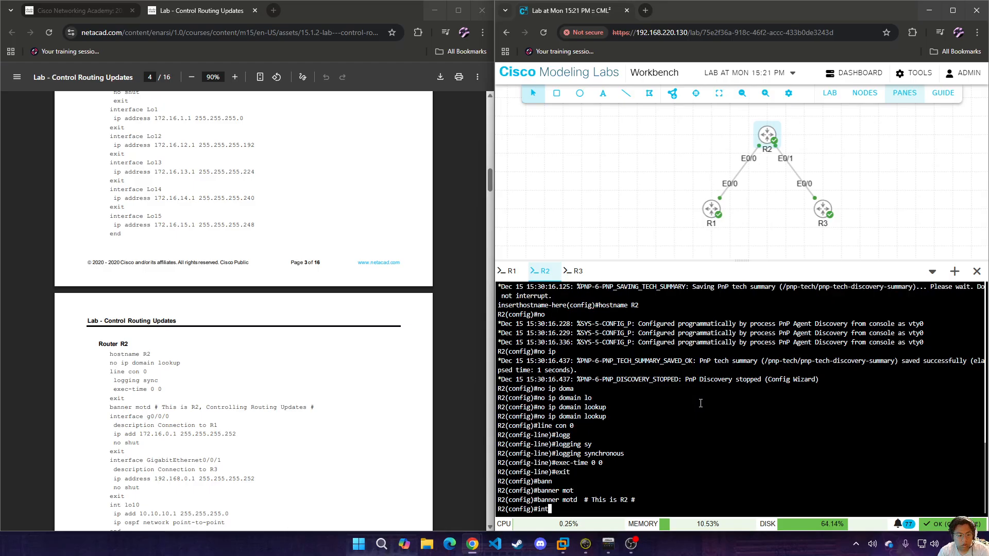
type(" r0/0")
key("Return")
type("i")
key("BackSpace")
type("des")
key("Tab")
type("C")
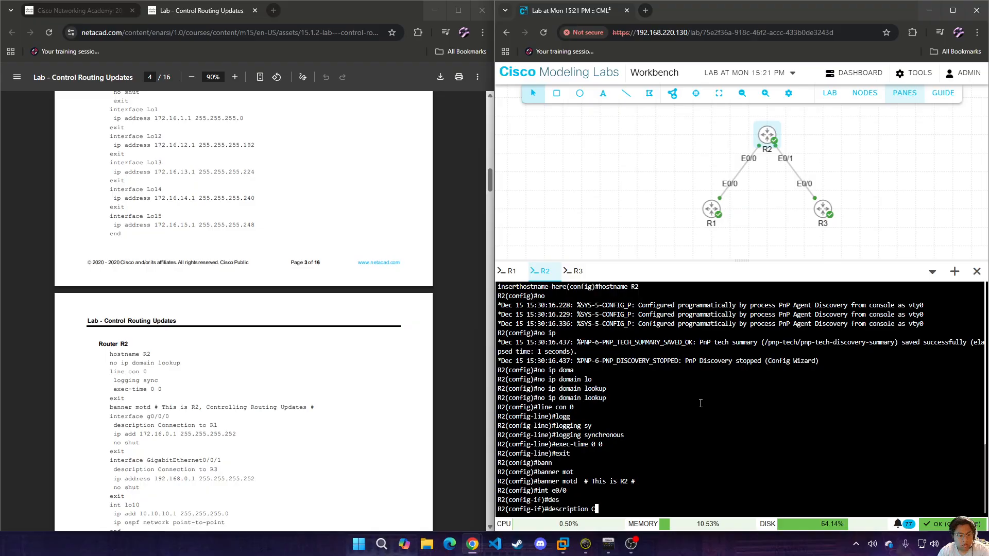
type("onnection to R1")
key("Return")
- Assign IP address 172.16.0.1 255.255.255.252 to R2's e0/0 interface and enable it
type("ip add 172.16.")
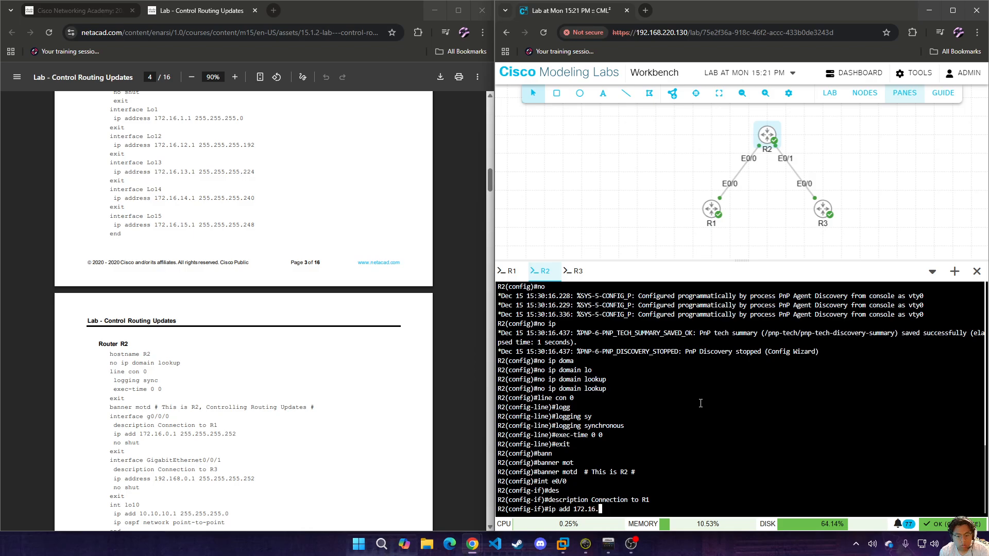
type("0.1 255.255.255.252")
key("Return")
type("no sh")
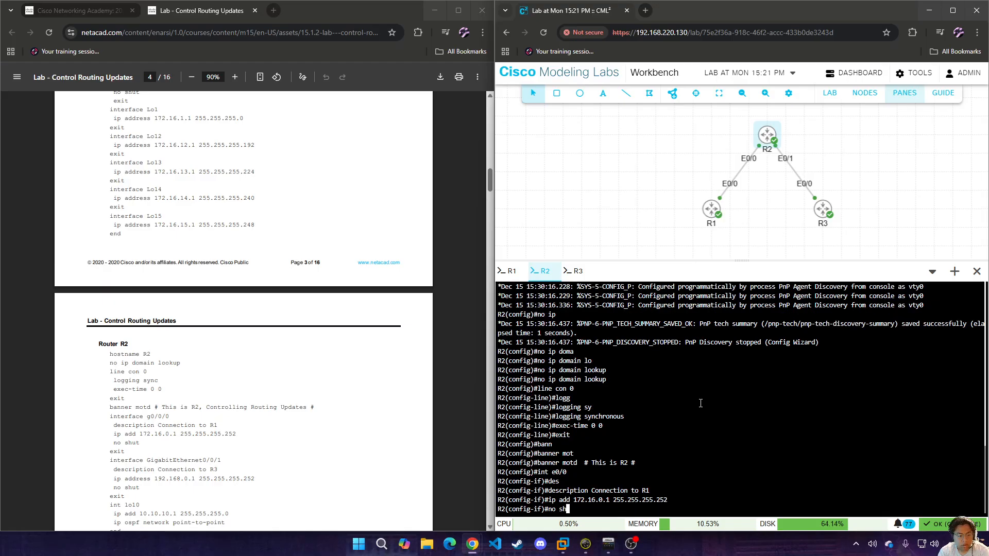
key("Return")
- Try to leave e0/0 and enter e0/1 on R2 with the combined command exit int e0/1
type("exit int ")
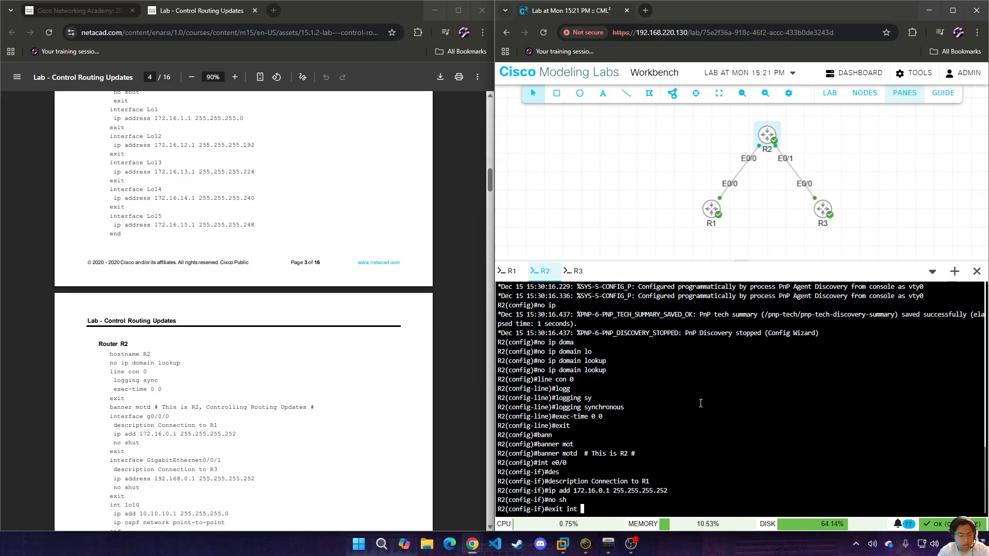
type("g0")
key("BackSpace")
key("BackSpace")
type("e0")
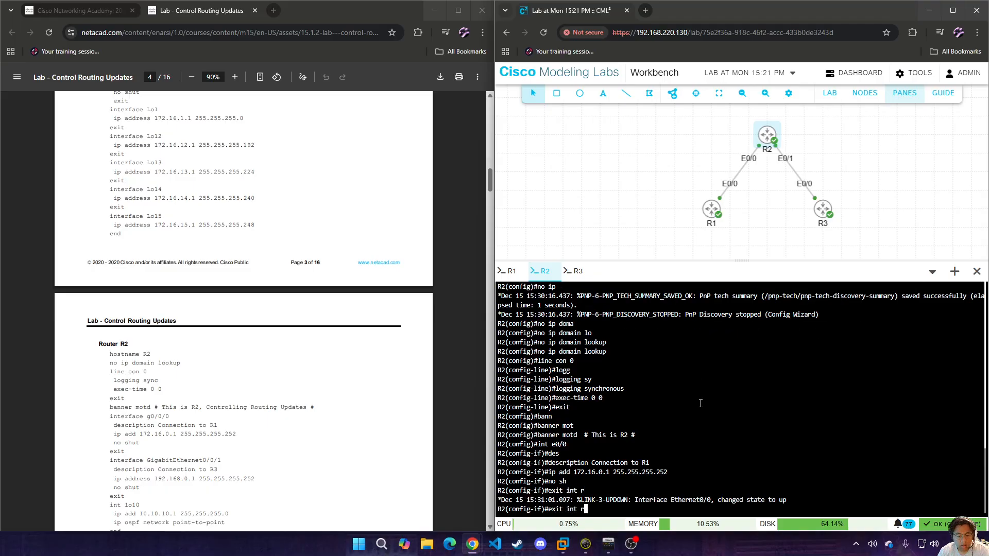
type("/1")
key("Return")
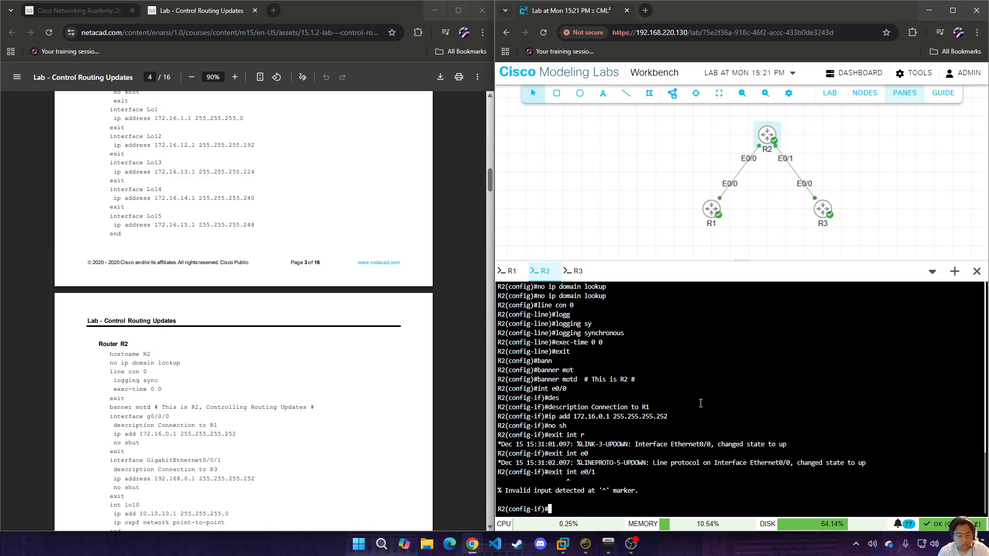
- Correct the previous command to int e0/1 and enter that interface's configuration on R2
key("Up")
key("Left")
key("Left")
key("Left")
key("Left")
key("Left")
key("Left")
key("Left")
key("Left")
key("Left")
key("Right")
key("Right")
key("BackSpace")
key("BackSpace")
key("BackSpace")
key("BackSpace")
key("BackSpace")
key("Return")
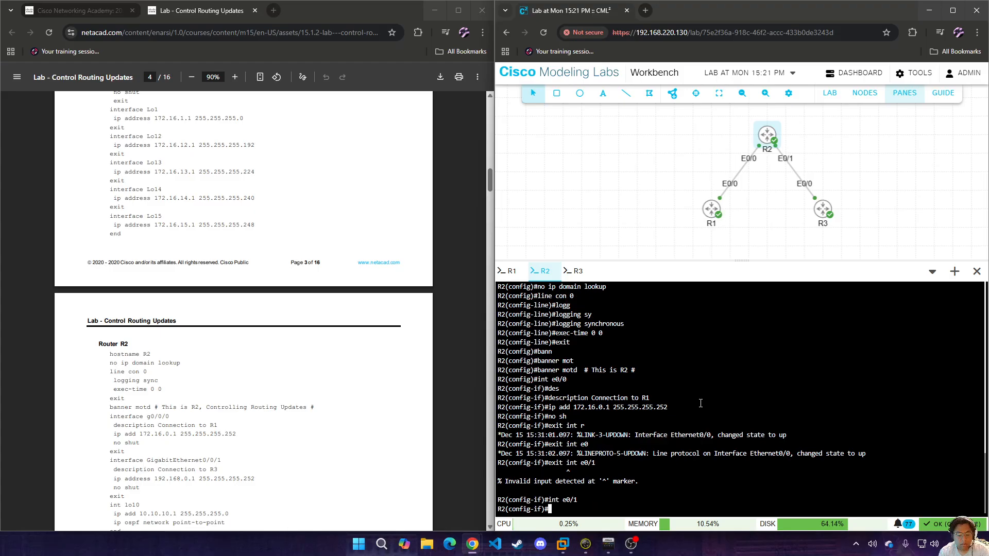
- Give R2's e0/1 interface the description "Connection to R3"
type("ip a")
key("BackSpace")
key("BackSpace")
key("BackSpace")
key("BackSpace")
type("desc")
key("Tab")
type("Con")
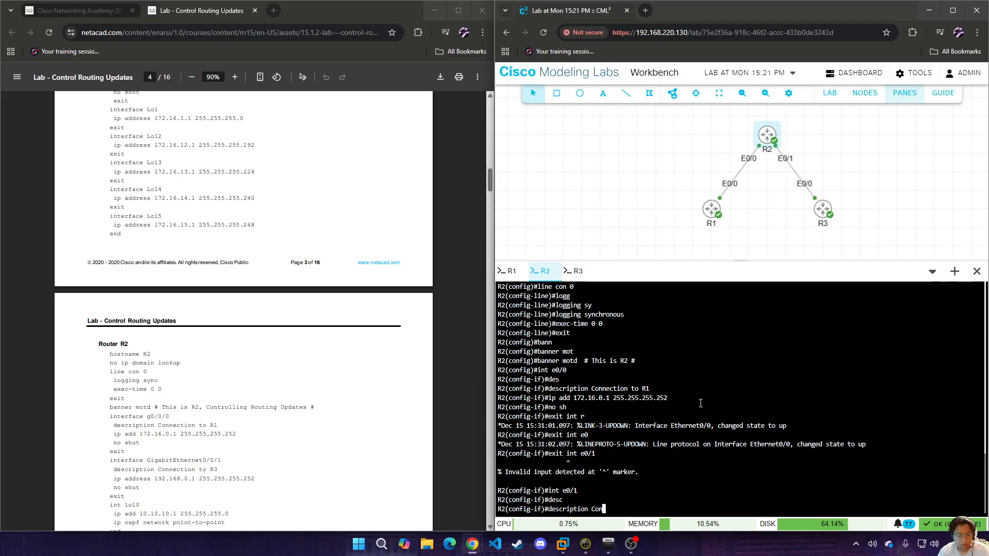
type("nection to R3")
key("Return")
- Assign IP address 192.168.0.1 255.255.255.252 to R2's e0/1 interface and enable it
type("ip add 192.168.0.2")
key("BackSpace")
type("1 .55.255.255.")
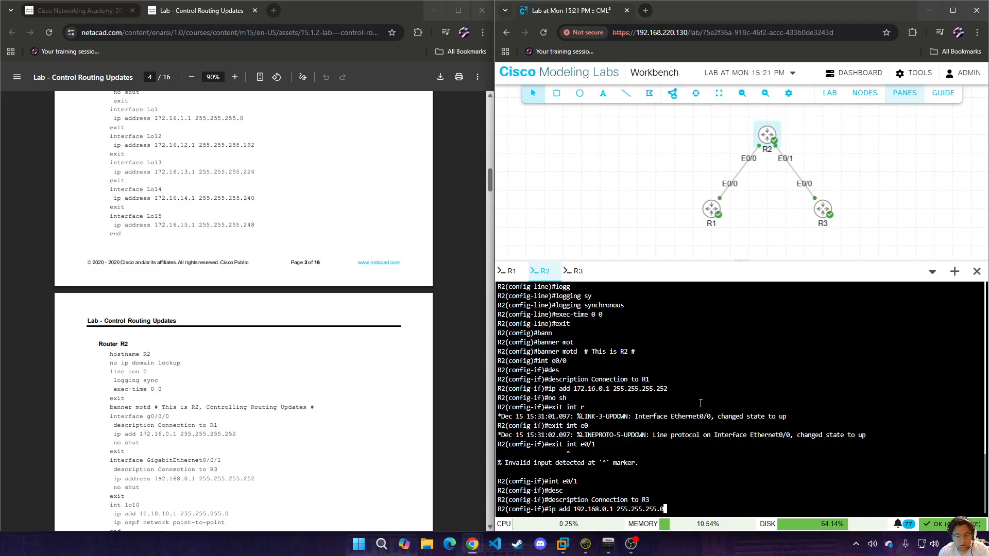
type("252")
key("Return")
type("no sh")
key("Return")
- Try to leave e0/1 and enter loopback 10 on R2 with the combined command exit int lo10
type("exit i")
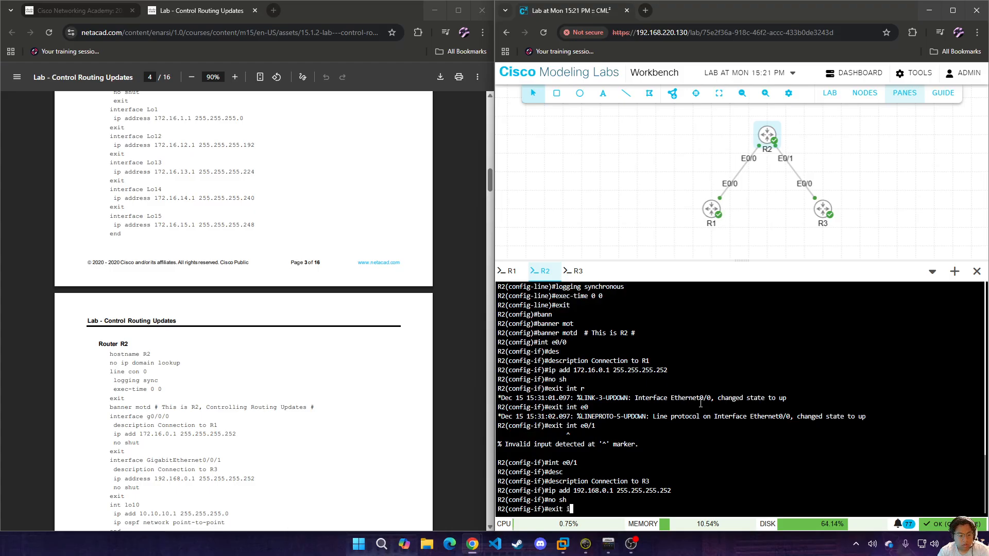
type("nt lo10")
key("Return")
- Assign IP address 10.10.10.1 255.255.255.0 to the current interface on R2
scroll(318, 324, "down", 3)
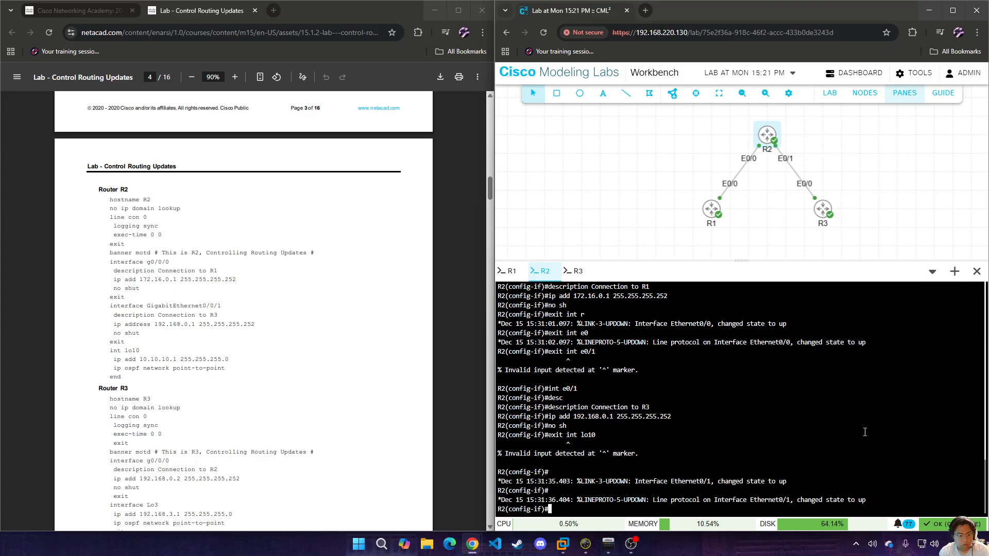
type("ip add 10")
left_click(863, 432)
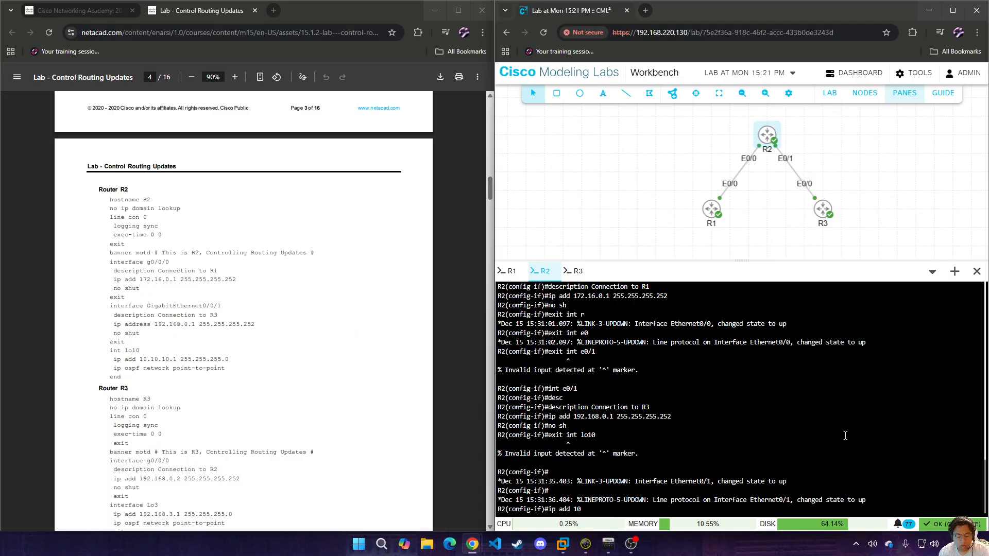
type(".10.10")
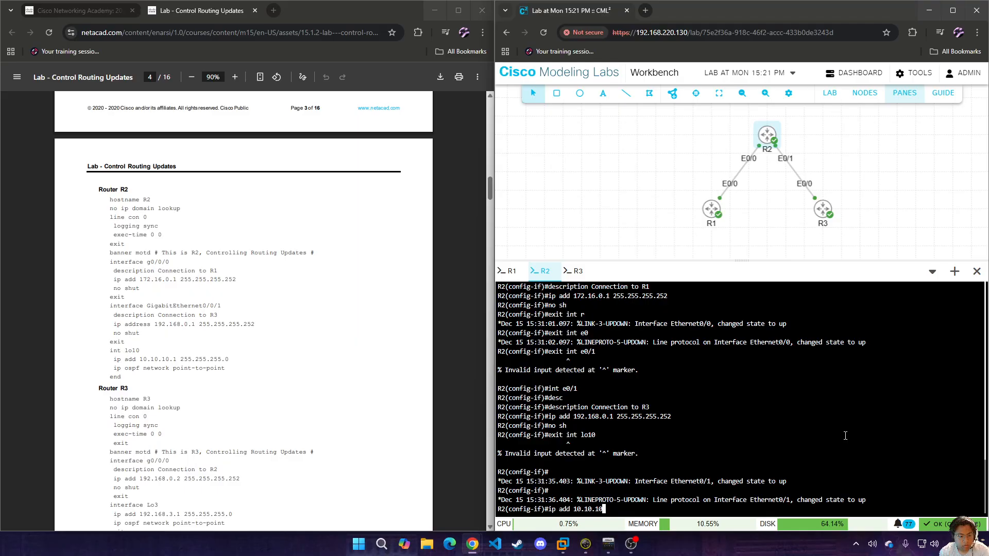
type(" 255.255.255.0")
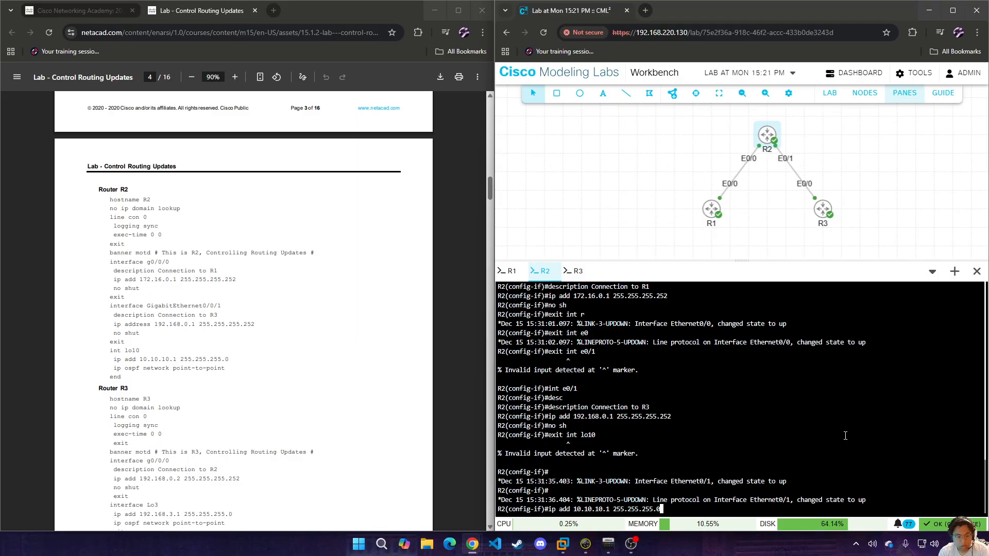
key("Return")
- Set the current R2 interface's OSPF network type to point-to-point and return to privileged EXEC mode
type("ip os")
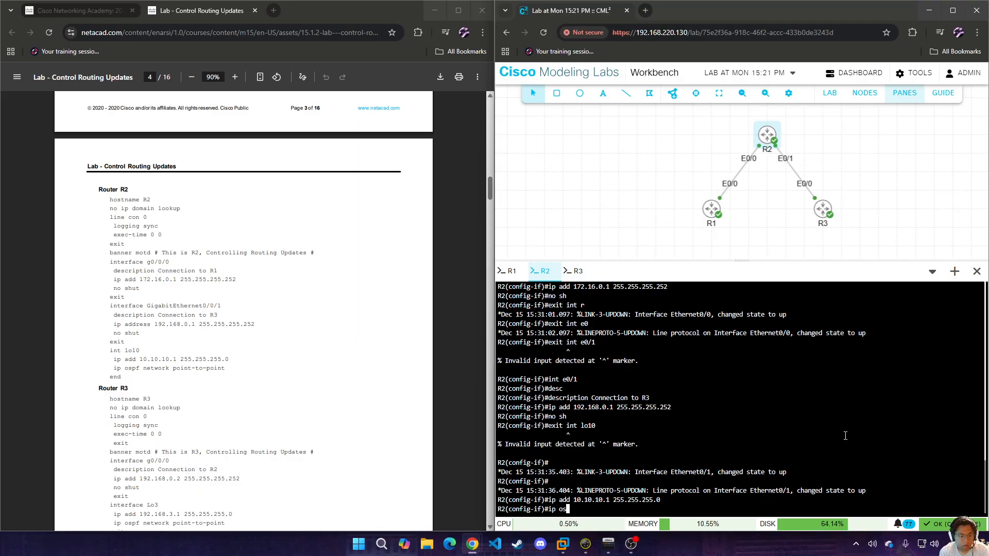
key("Tab")
type("ne")
key("Tab")
type("po")
key("Tab")
type("p")
key("Tab")
key("Return")
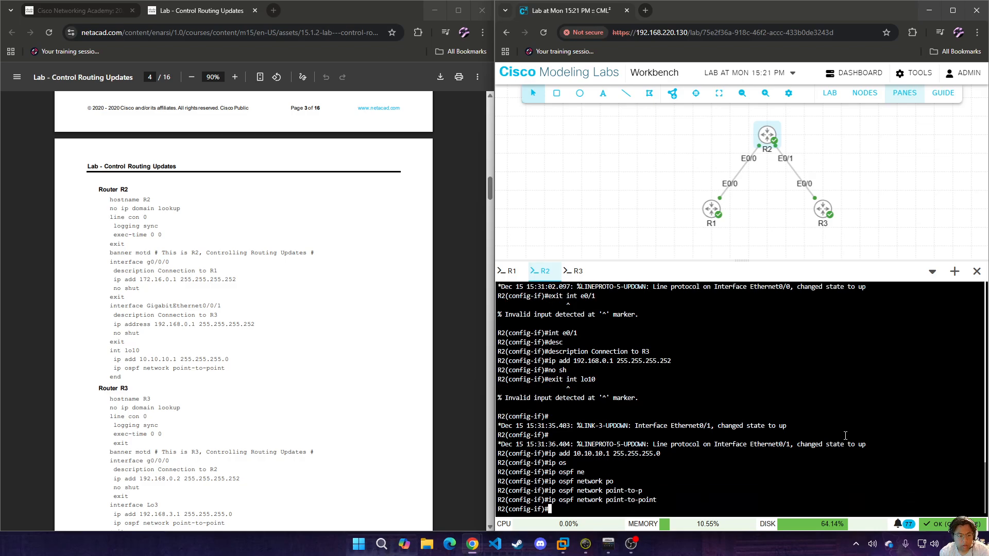
type("end")
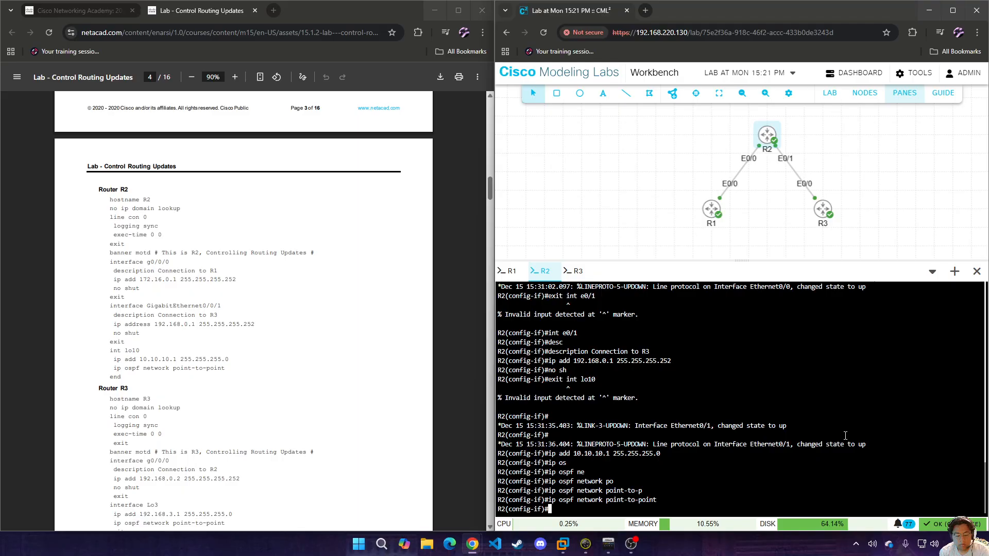
key("Return")
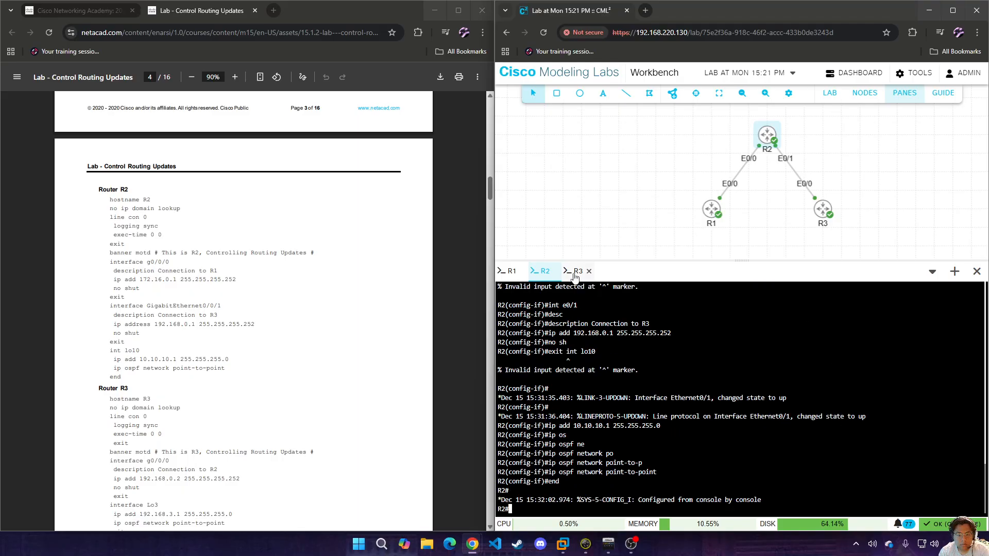
- Open R3's console, wake the session and enter global configuration mode
left_click(575, 271)
left_click(711, 402)
scroll(282, 321, "down", 10)
scroll(283, 321, "up", 10)
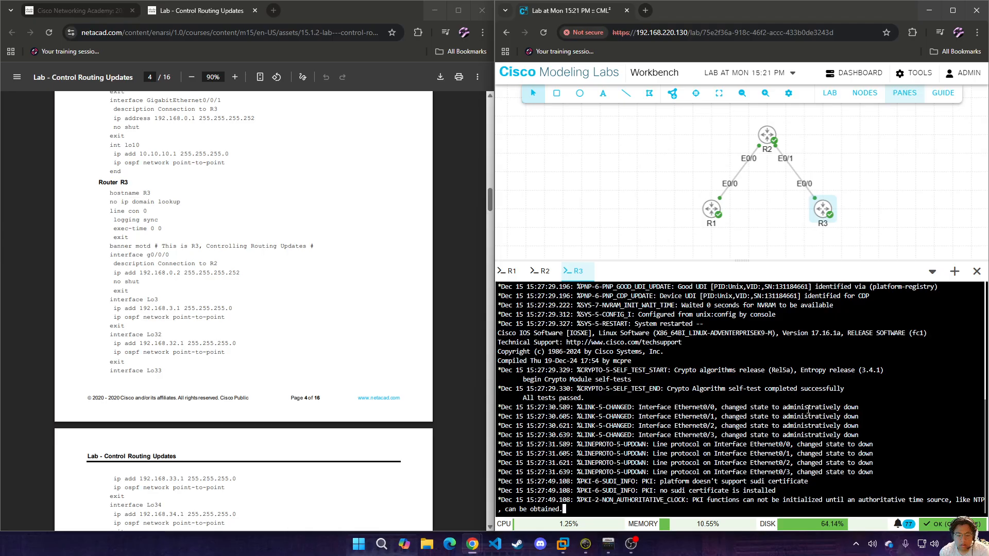
key("Return")
type("en")
key("Return")
type("conf t")
key("Return")
- Set the third router's hostname to R3 and disable its IP domain lookup
type("hos")
key("Tab")
type("R3")
key("Return")
type("no ip domain loo")
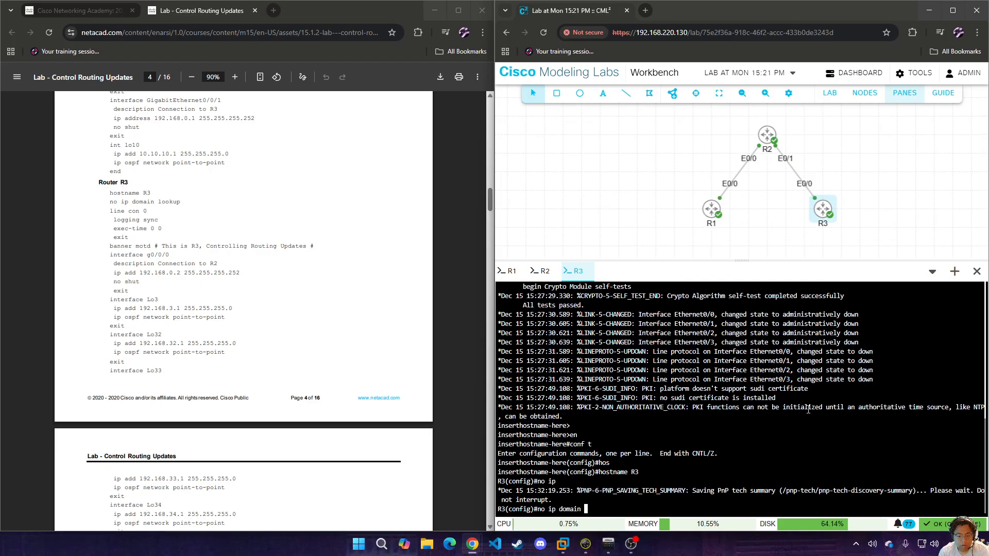
key("Tab")
key("Return")
- Enable synchronous logging on R3's console line 0
type("line con 0")
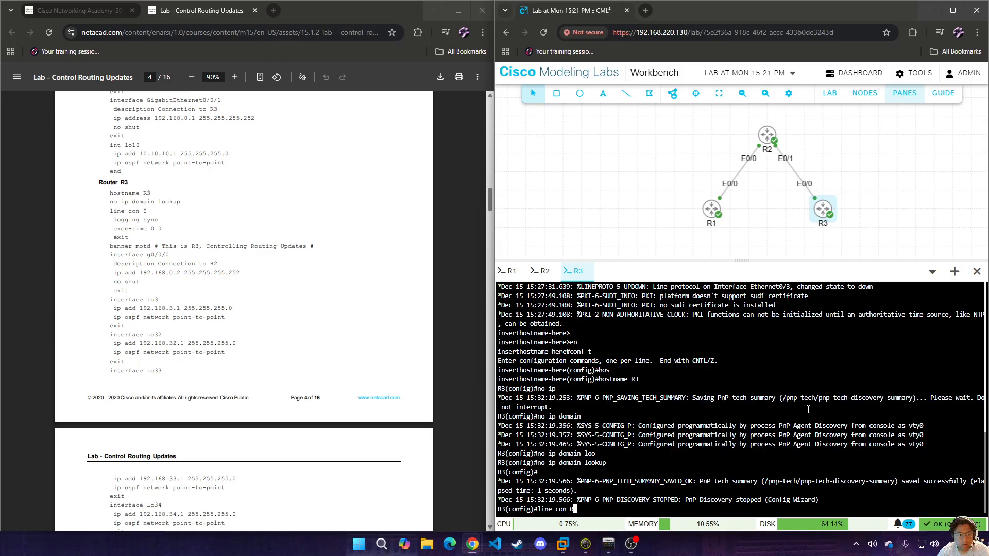
key("Return")
type("logg")
key("Tab")
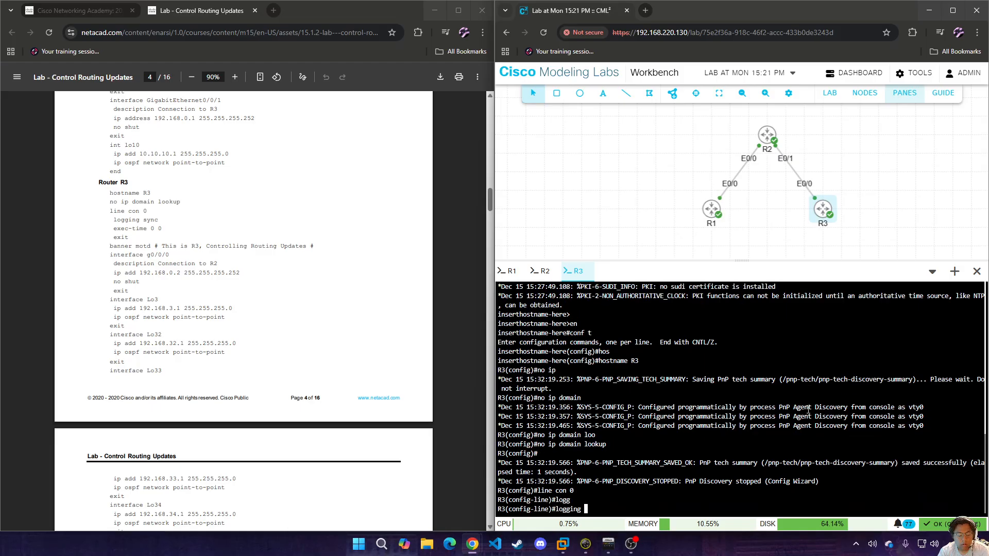
type("sy")
key("Tab")
key("Return")
- Set R3's console line exec timeout to 0 0 and return to global configuration mode
type("exec0-")
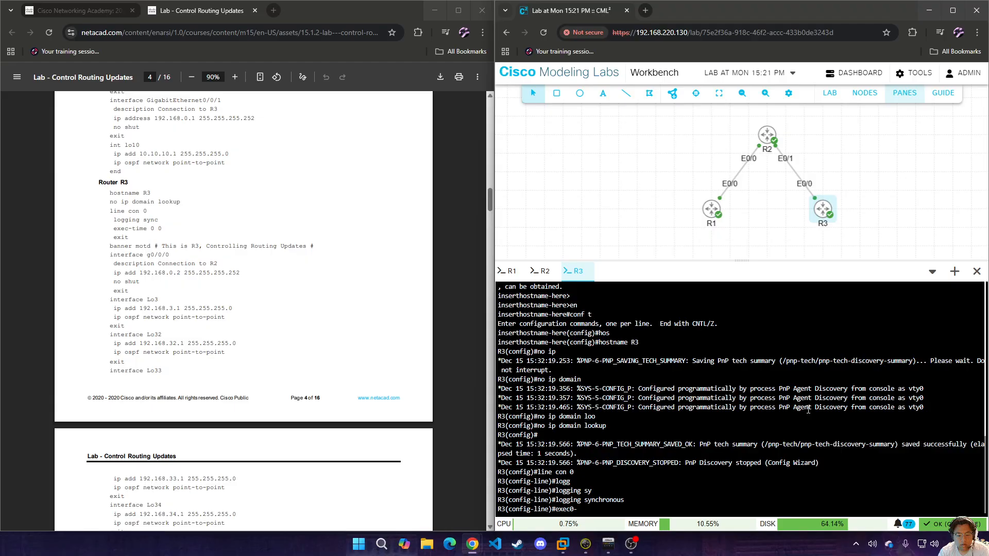
key("BackSpace")
key("BackSpace")
type("-time 0 0")
key("Return")
type("exit")
key("Return")
- Set R3's message-of-the-day banner to "This is R3", delimited by # characters
type("ba")
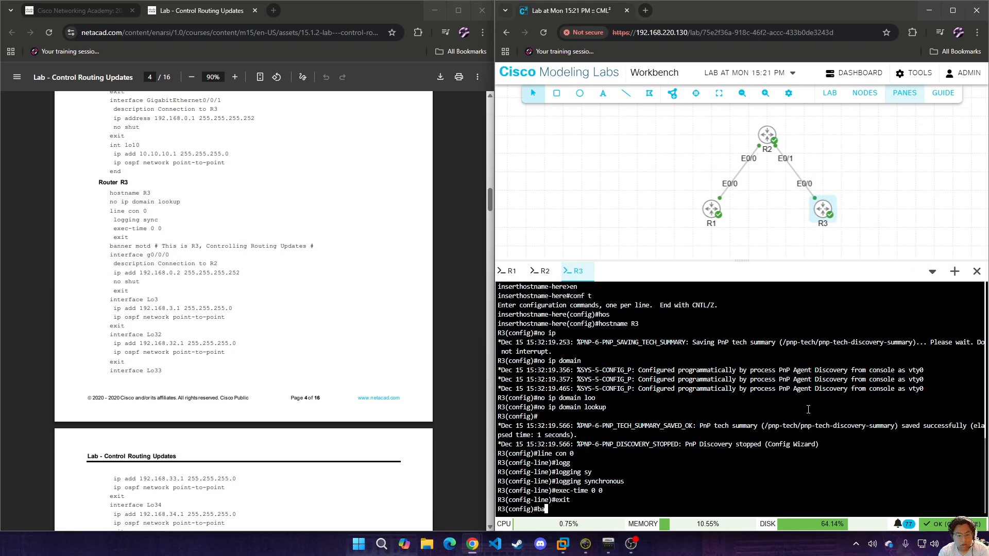
type("n")
key("Tab")
type("mot")
key("Tab")
type("#This is R3#")
key("Return")
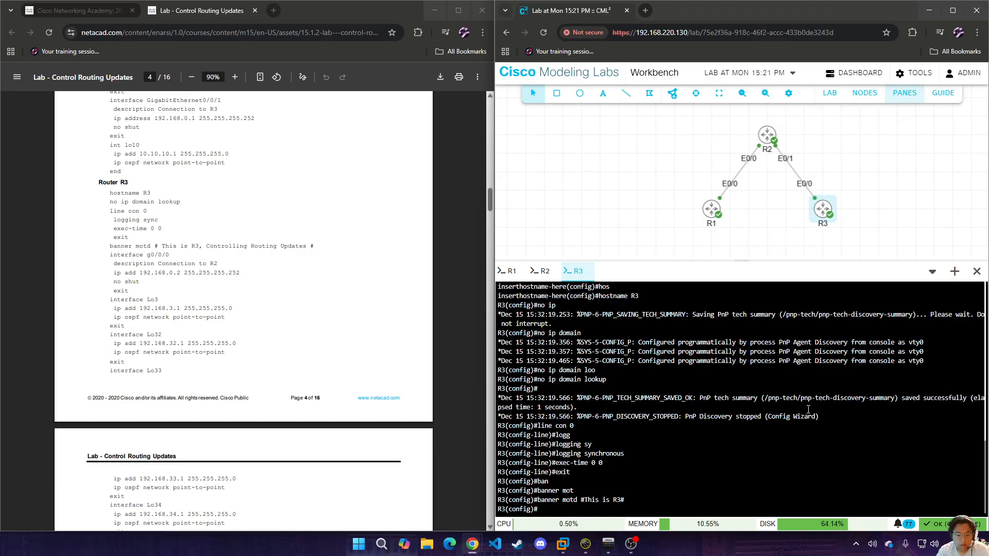
- Enter interface e0/0 on R3 and assign it IP address 192.168.0.2 255.255.255.252
type("int r0")
key("BackSpace")
key("BackSpace")
type("e0")
type("0")
key("Return")
type("ip add 192.168.2.")
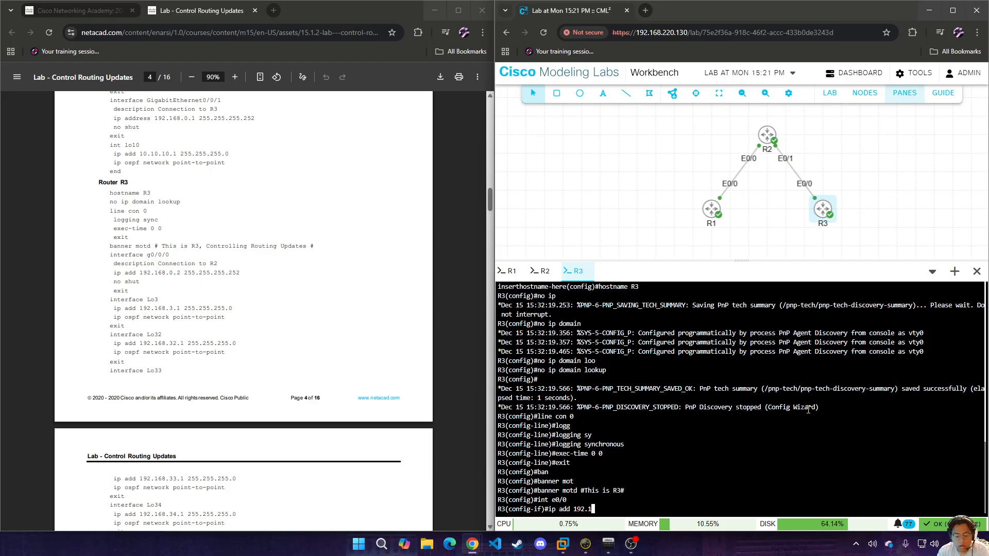
key("BackSpace")
type("0.2 255.255.255.252")
key("Return")
- Enable R3's e0/0 interface and return to global configuration mode
type("no sh")
key("Return")
type("exit inr")
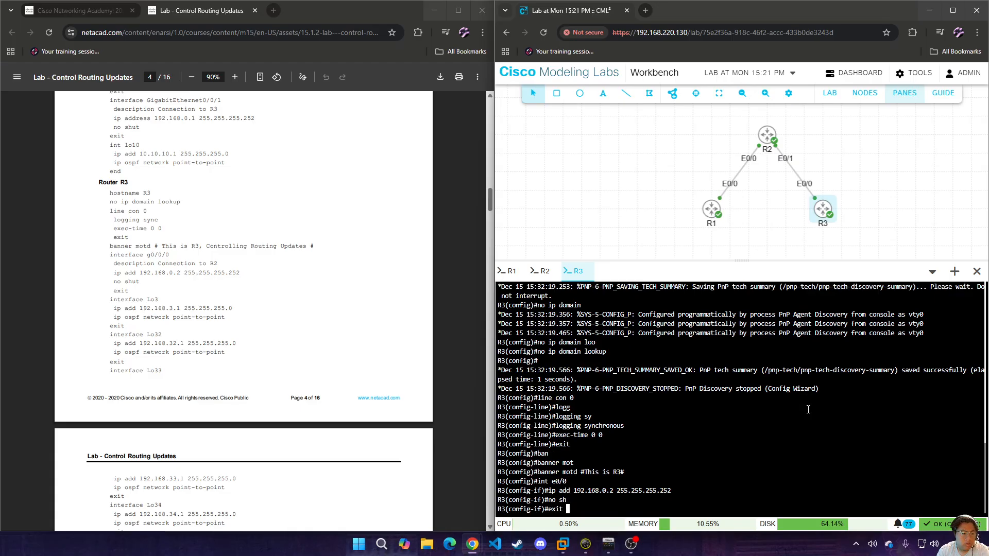
key("BackSpace")
key("BackSpace")
key("BackSpace")
key("BackSpace")
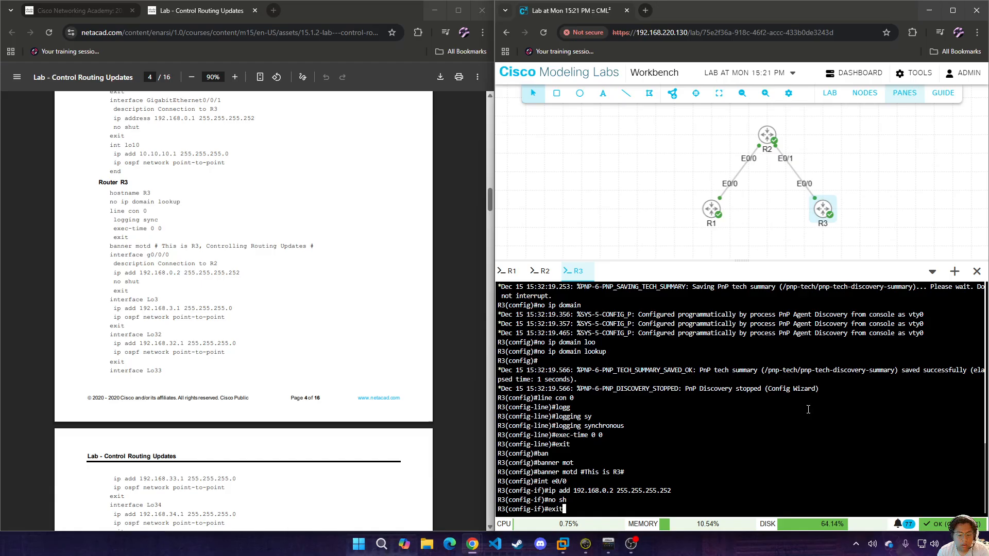
key("Return")
- Create loopback interface lo3 on R3 and assign it IP address 192.168.3.1 255.255.255.0
type("int lo3")
key("Return")
type("i")
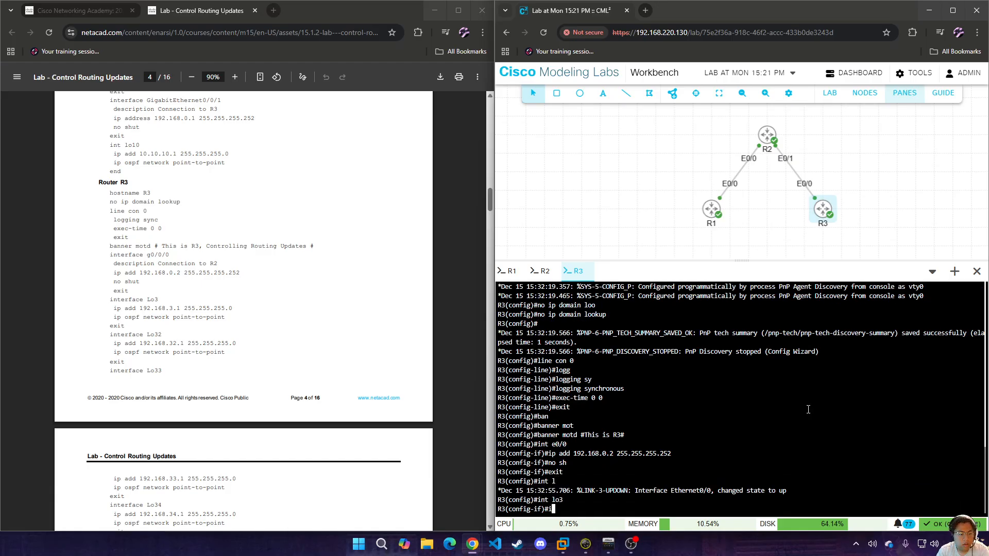
type("p add 192.1")
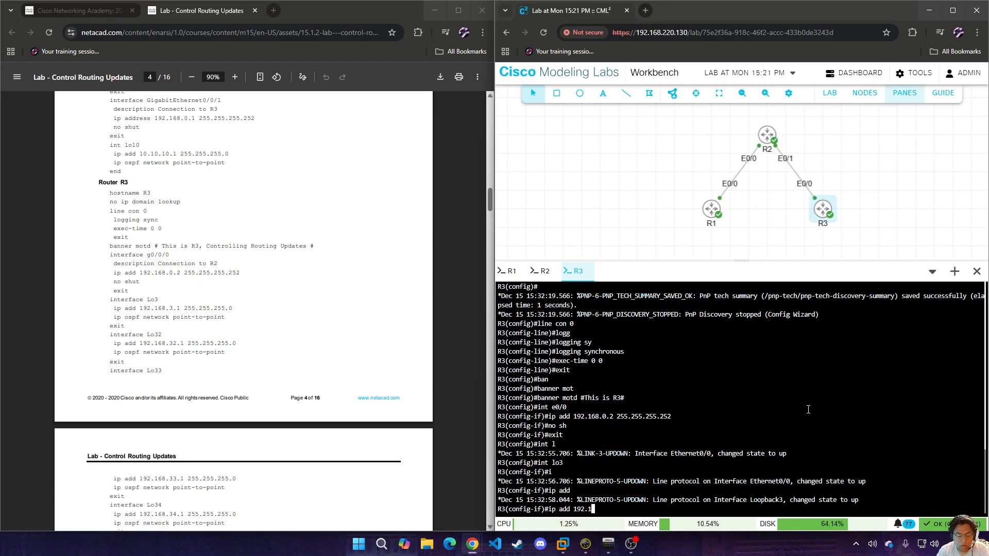
type("68.3.1")
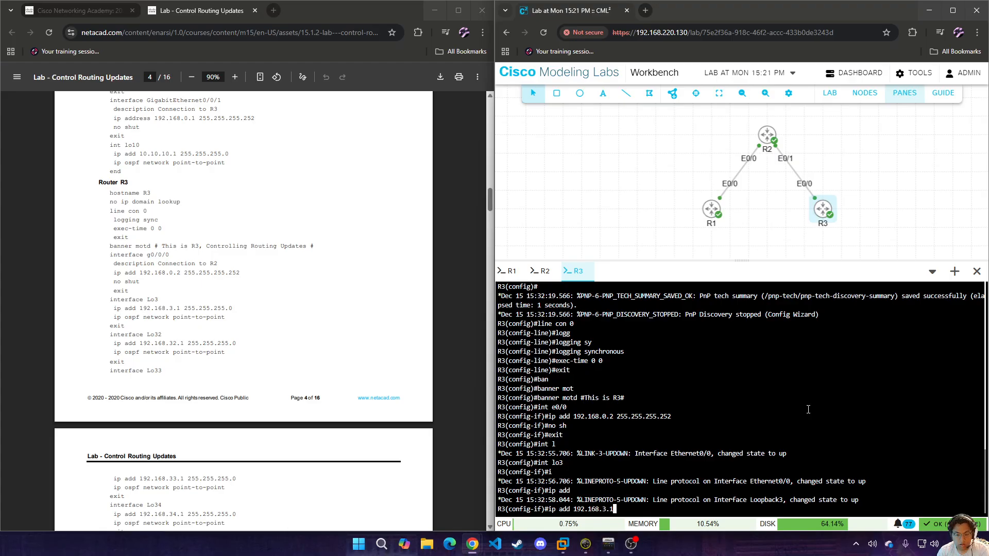
type(" 255.255.255.0")
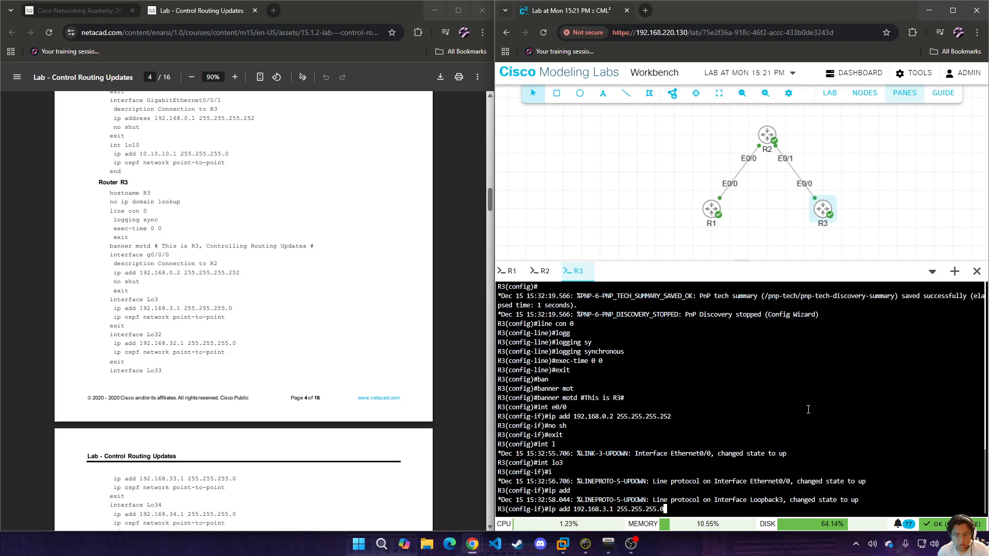
key("Return")
- Set the OSPF network type of R3's lo3 to point-to-point and return to global configuration mode
type("iip os")
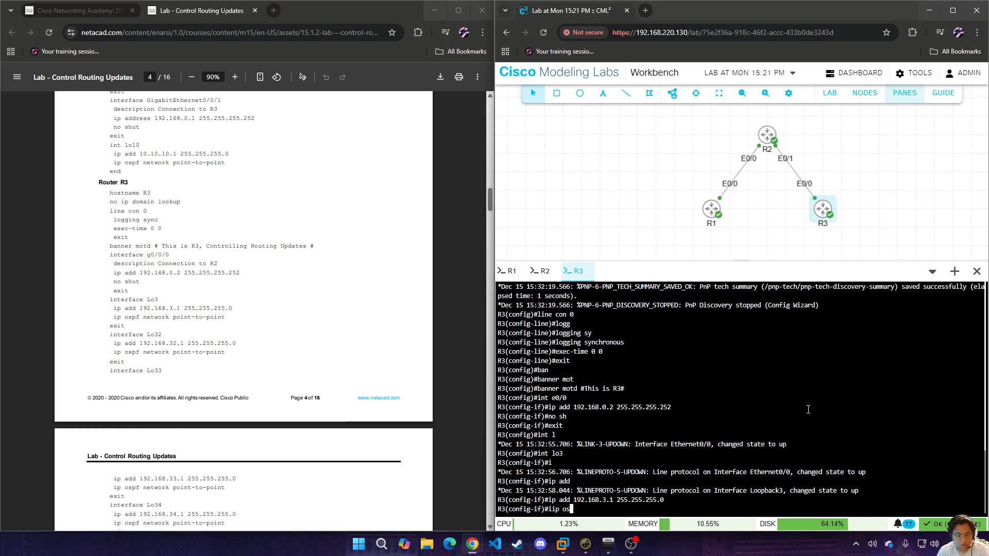
key("Tab")
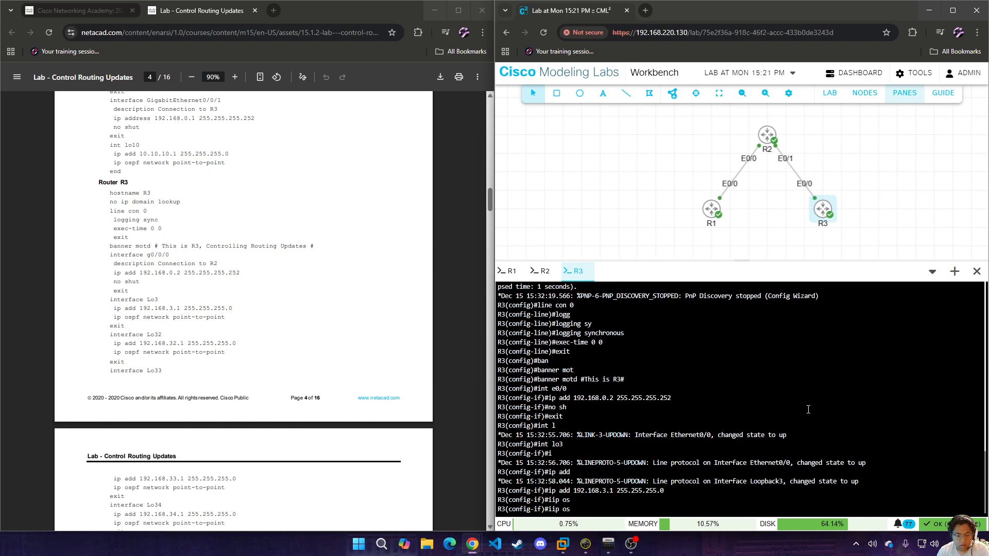
key("BackSpace")
key("BackSpace")
key("BackSpace")
key("BackSpace")
key("BackSpace")
key("BackSpace")
type("ip os")
key("Tab")
type("net")
key("Tab")
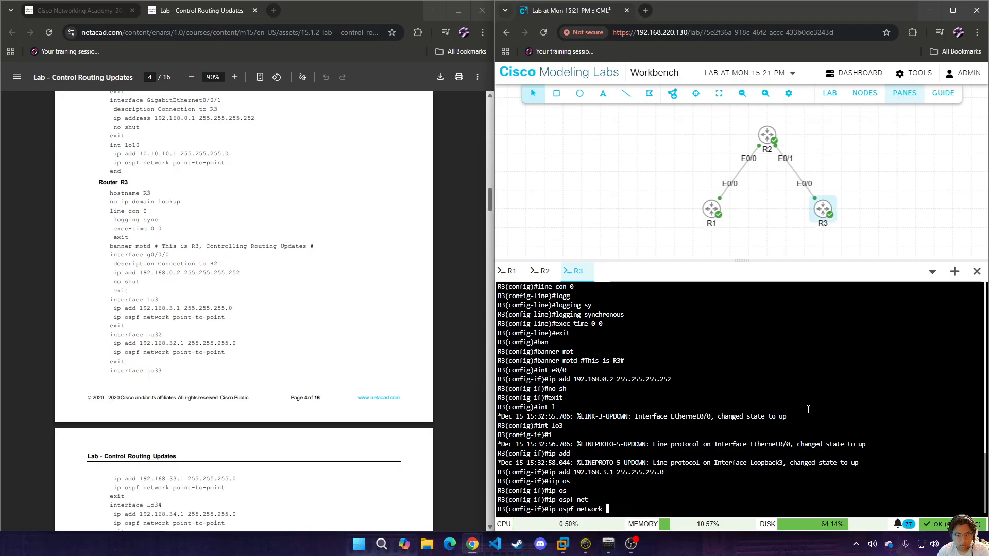
type("po")
key("Tab")
type("int-to-p")
key("Tab")
key("Return")
type("exit")
key("Return")
- Create loopback interface lo32 on R3 and assign it IP address 192.168.32.1 255.255.255.0
type("int lo 32")
key("BackSpace")
key("BackSpace")
key("BackSpace")
type("32")
key("Return")
type("ip add 192.16")
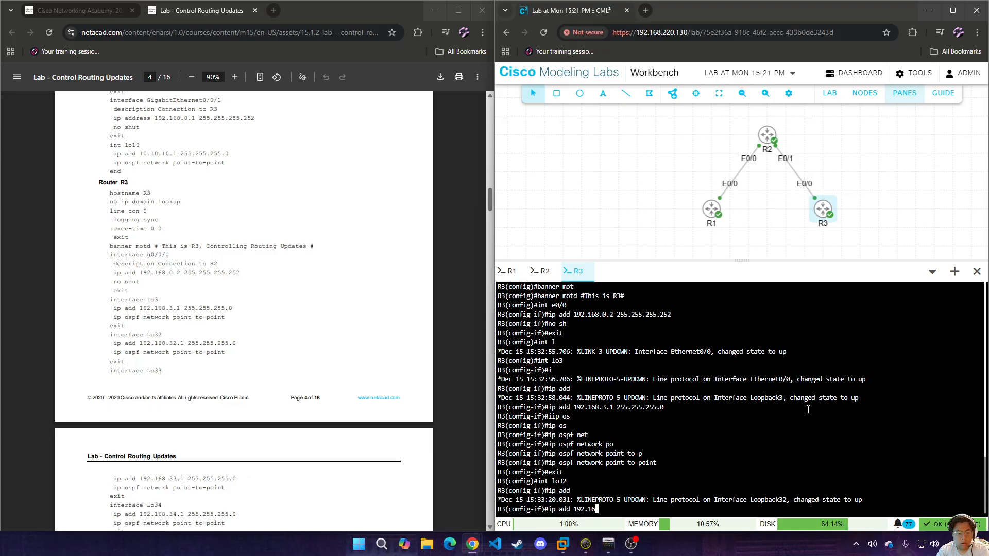
type("8.32.1 255.255.255.0")
key("Return")
- Set the OSPF network type of R3's lo32 to point-to-point and return to global configuration mode
type("ip osp")
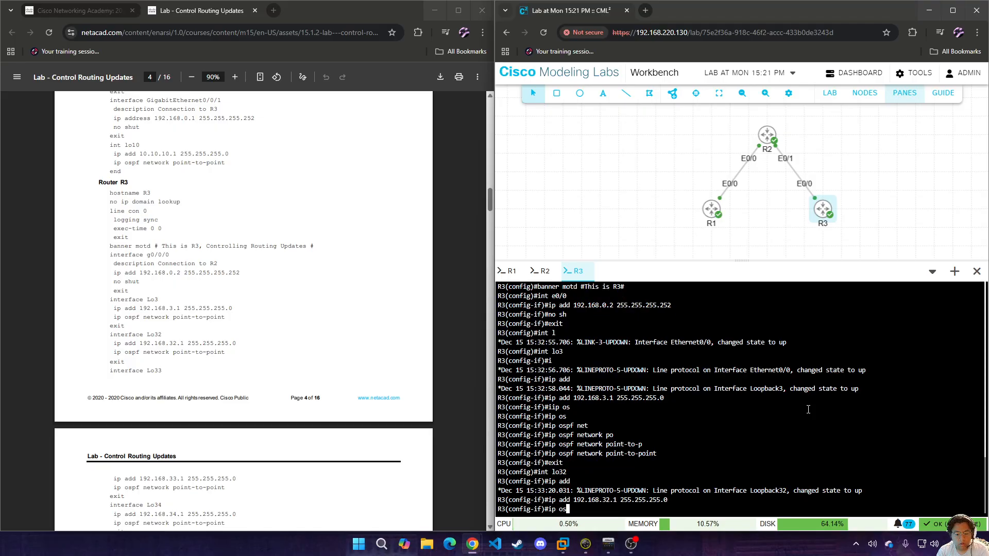
key("Tab")
type("net")
key("Tab")
type("po")
key("Tab")
type("int-to-p")
key("Tab")
key("Return")
type("exit")
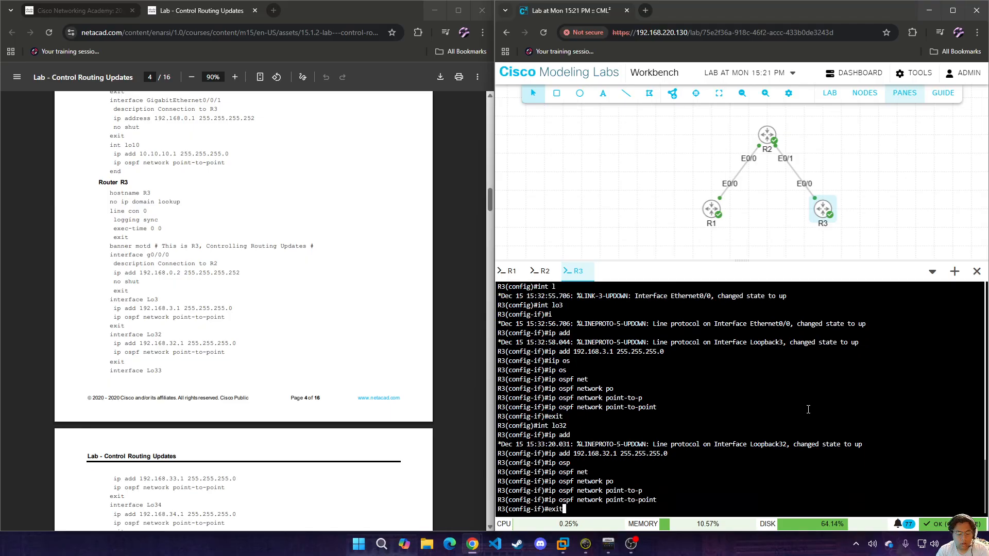
key("Return")
- Create loopback interface lo33 on R3 and assign it IP address 192.168.33.1 255.255.255.0
type("int lo33")
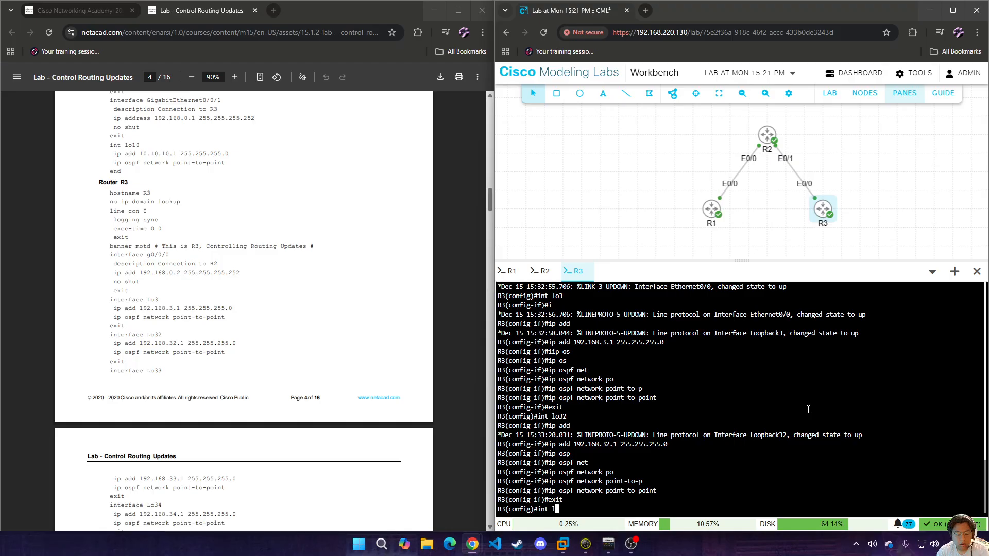
key("Return")
type("ip a")
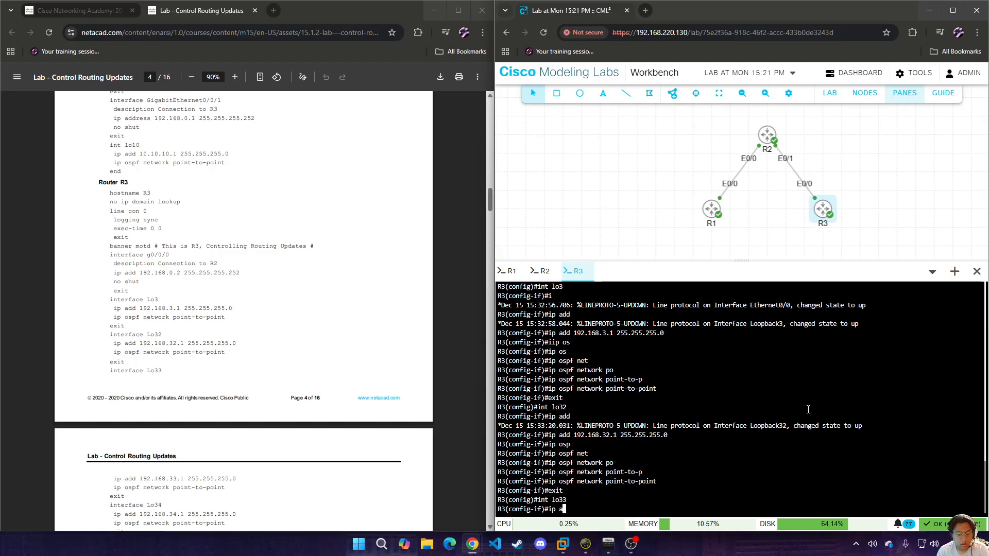
type("dd 192.168.3")
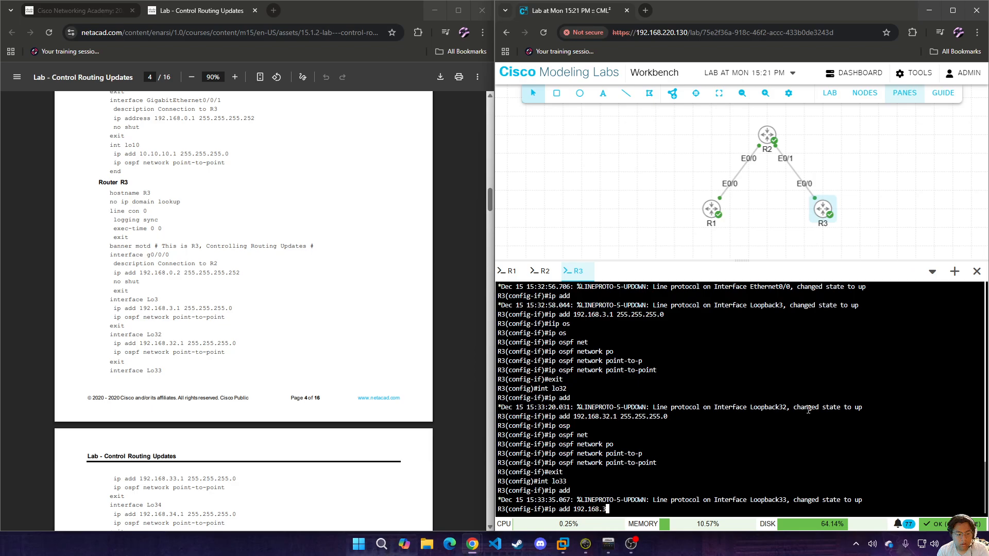
type("3.1 255.255.255.0")
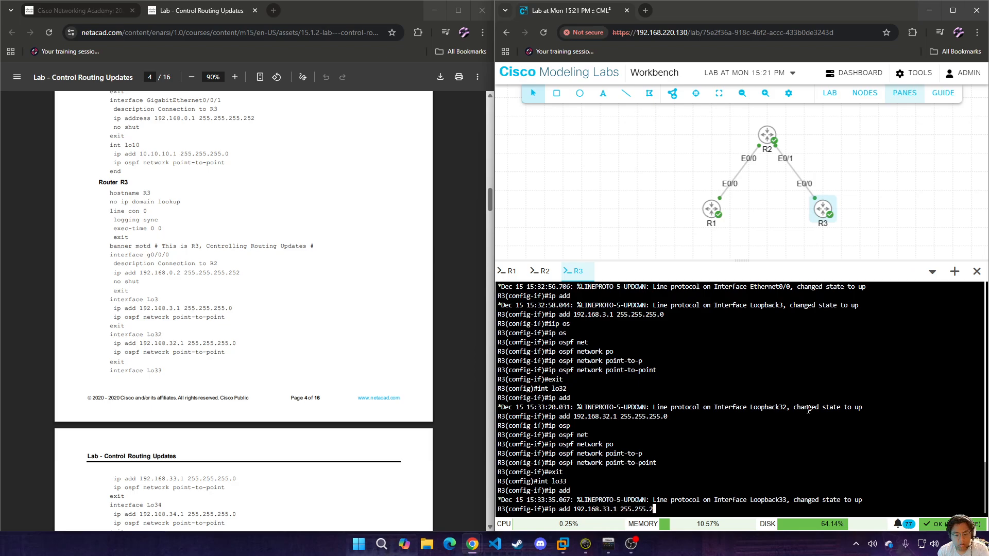
key("Return")
- Set the OSPF network type of R3's lo33 to point-to-point and return to global configuration mode
type("ip ospf")
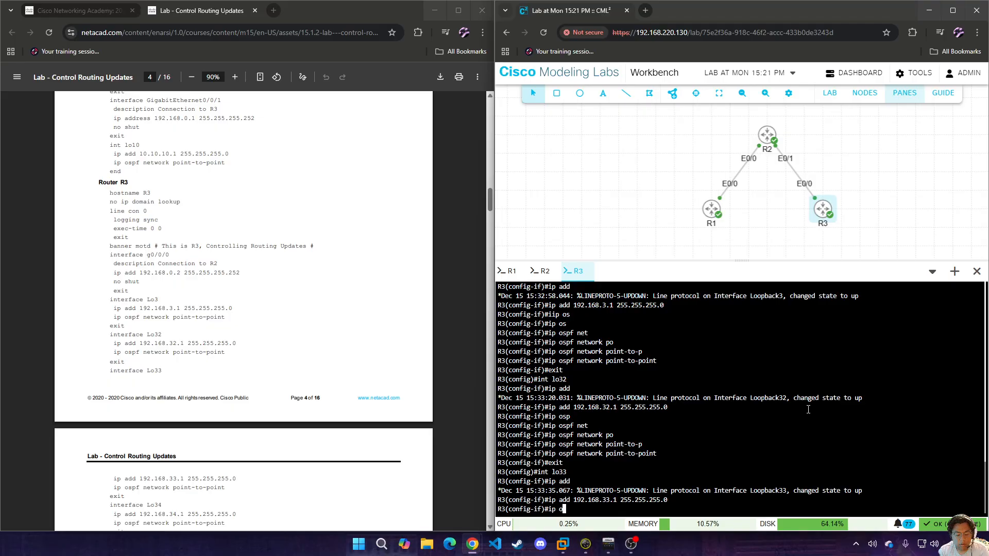
key("Tab")
type("ne")
key("Tab")
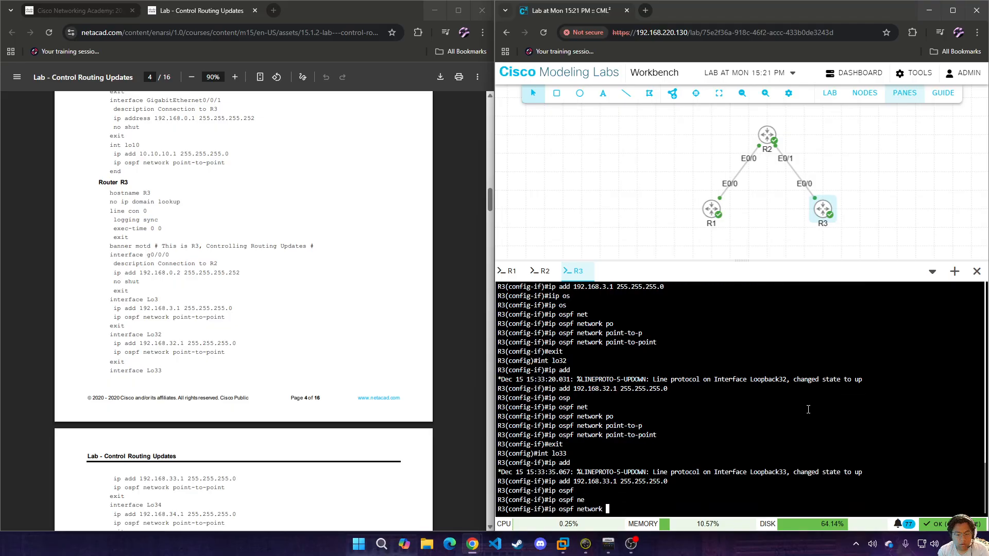
type("po")
key("Tab")
type("p")
key("Tab")
key("Return")
type("exit")
key("Return")
- Create loopback interface lo34 on R3 with IP address 192.168.34.1 255.255.255.0 and OSPF network type point-to-point
type("int lo34")
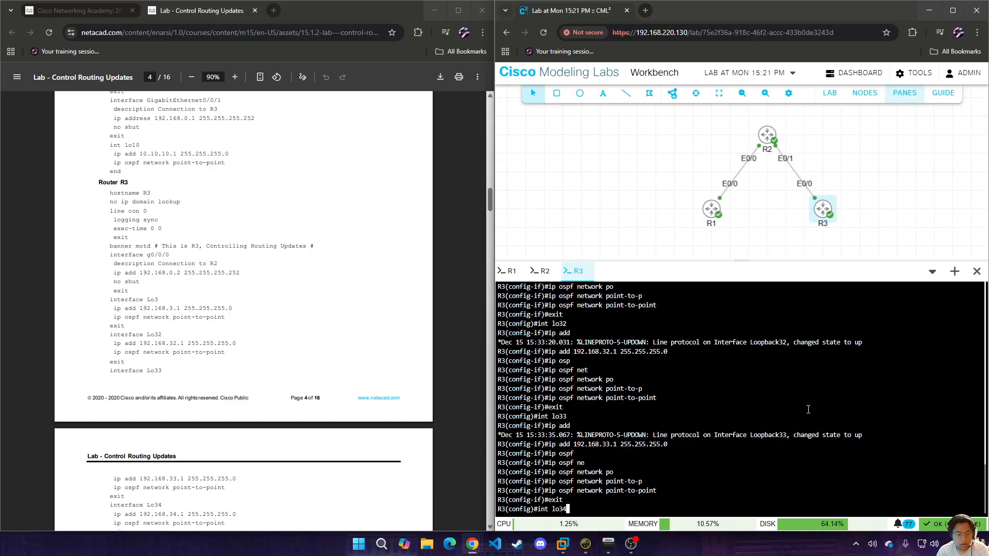
key("Return")
type("ip")
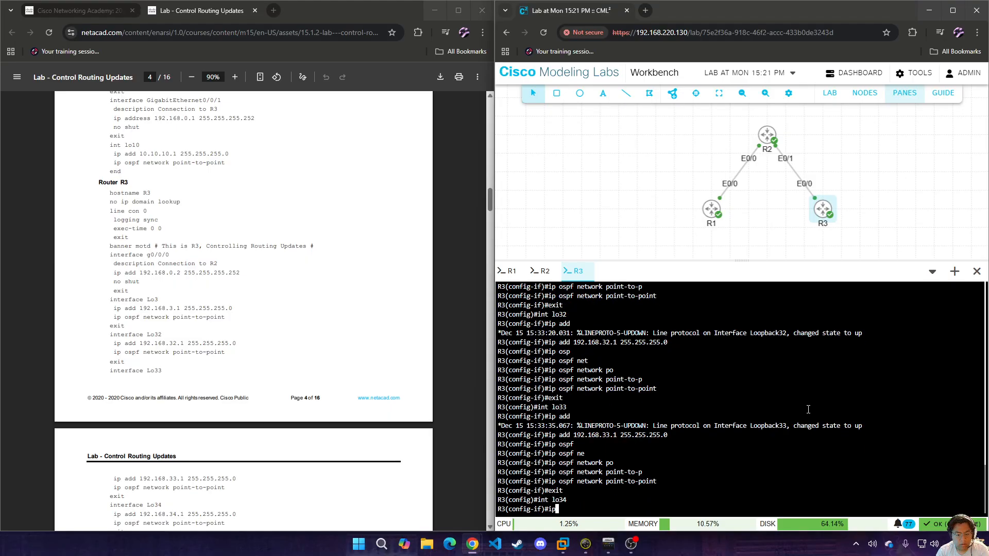
type(" add 192.168.34")
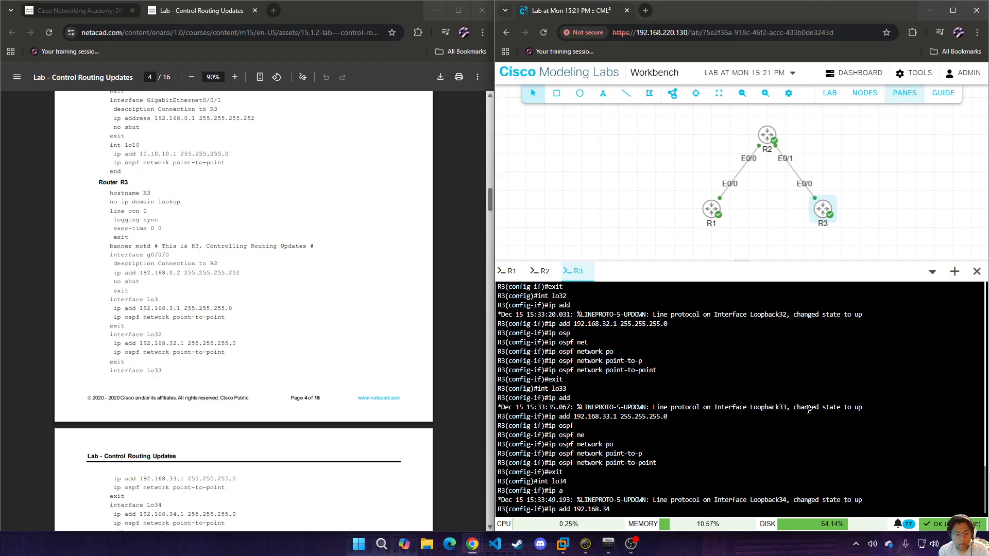
type(".1 255.25")
key("BackSpace")
type(".1 255.255.255.")
key("BackSpace")
key("BackSpace")
type("0")
key("Return")
type("ip ospf network point-to-point")
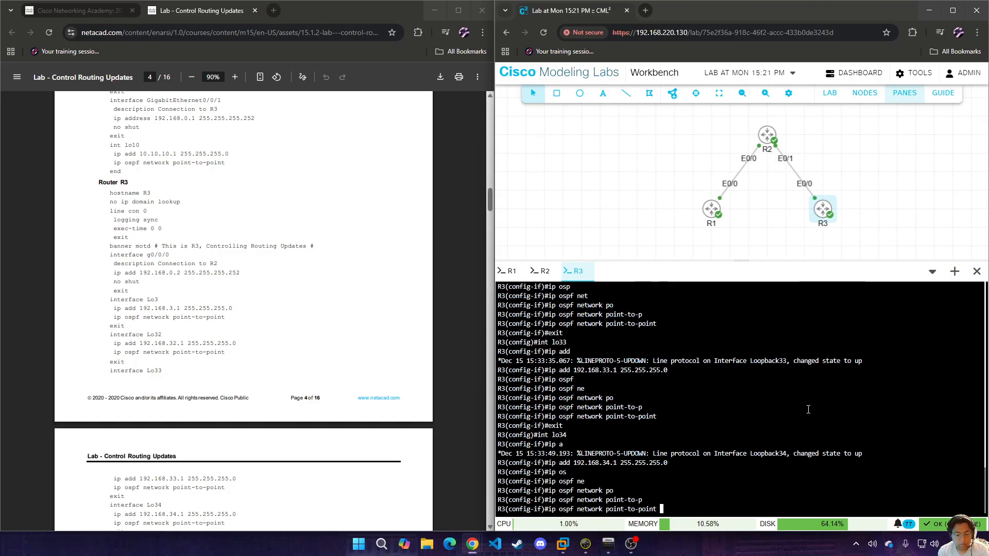
key("Return")
- Create loopback interface lo35 on R3 and assign it IP address 192.168.35.1 255.255.255.0, following the lab guide
scroll(392, 346, "down", 2)
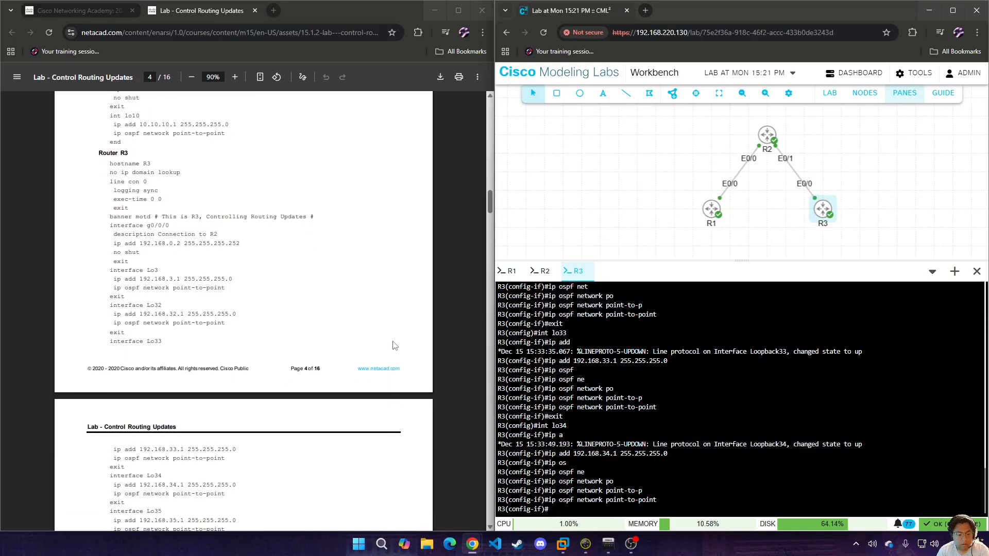
scroll(381, 343, "down", 3)
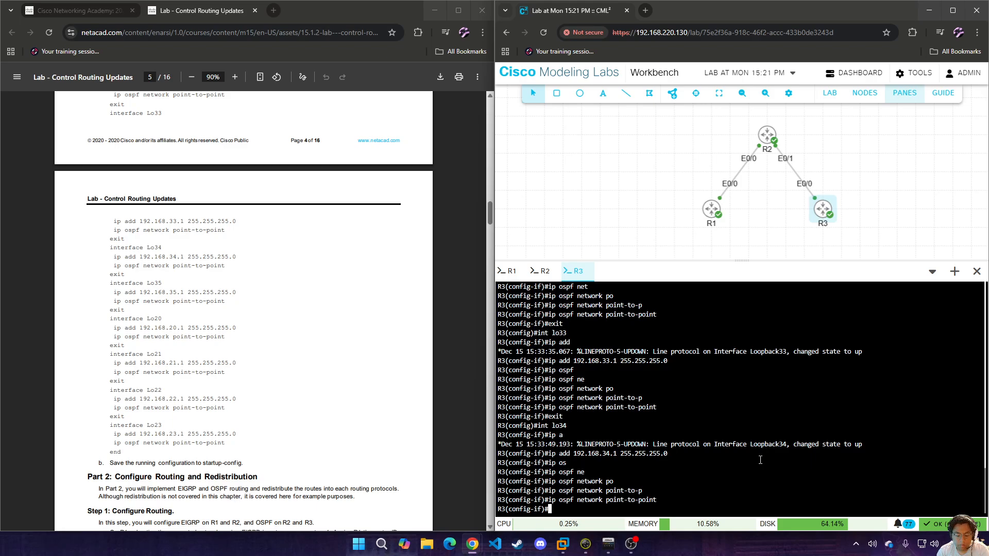
type("int lo35")
key("Return")
type("ip add")
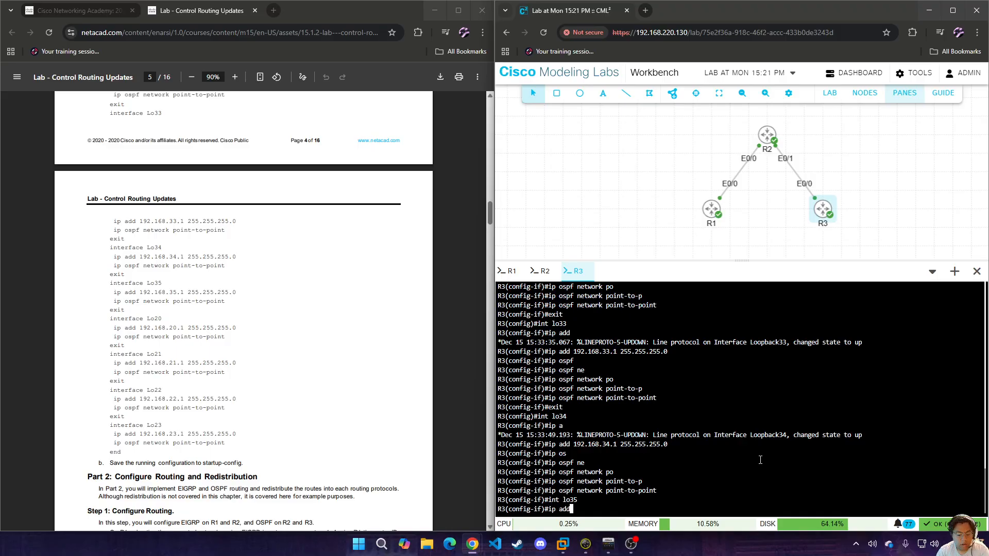
type(" 192.168.35.1 255.255.255.0")
key("Return")
- Set the OSPF network type of R3's lo35 interface to point-to-point
type("ip os")
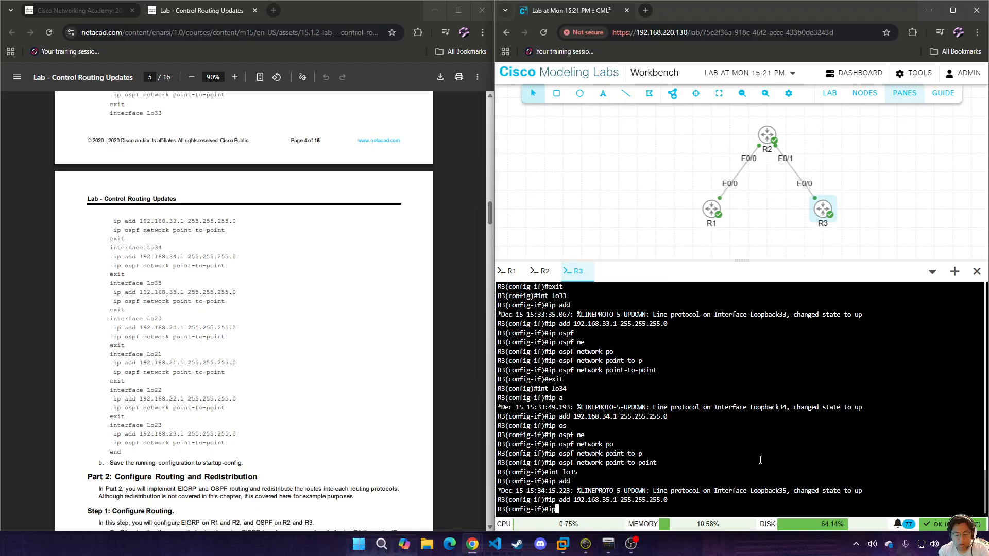
key("Tab")
type("ne")
key("Tab")
type("po")
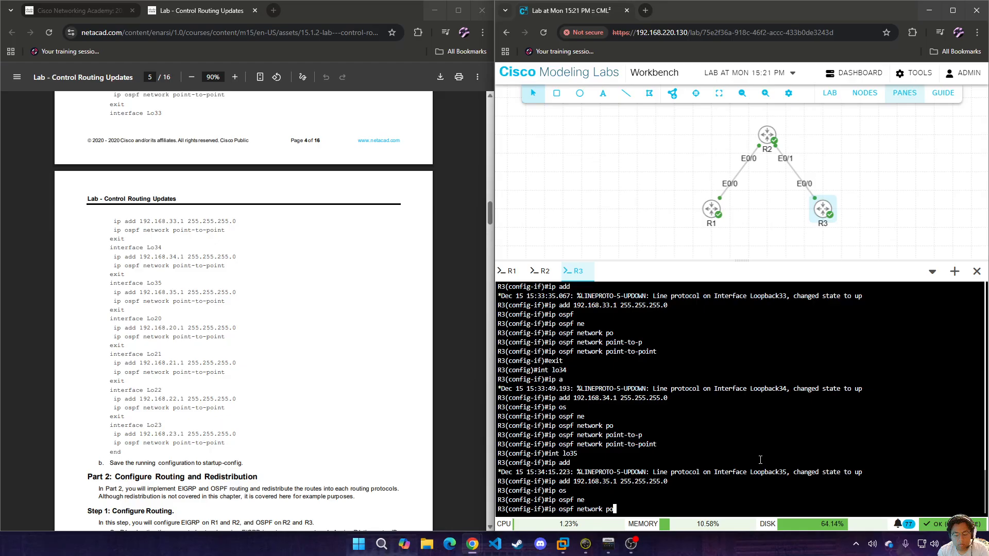
key("Tab")
type("p")
key("Tab")
key("Return")
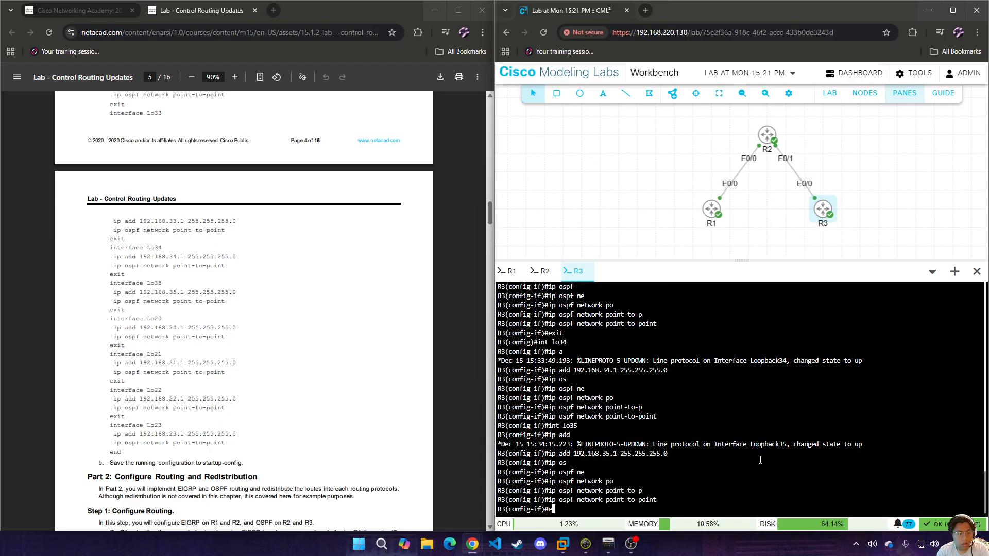
- Create loopback interface lo20 on R3 and assign it IP address 192.168.20.1 255.255.255.0
type("int lo20")
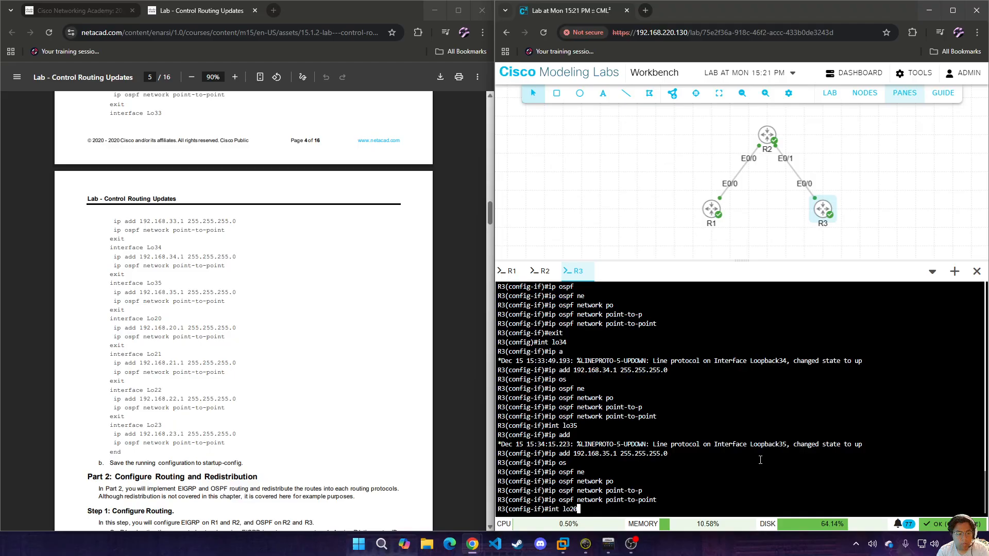
key("Return")
type("ip add ")
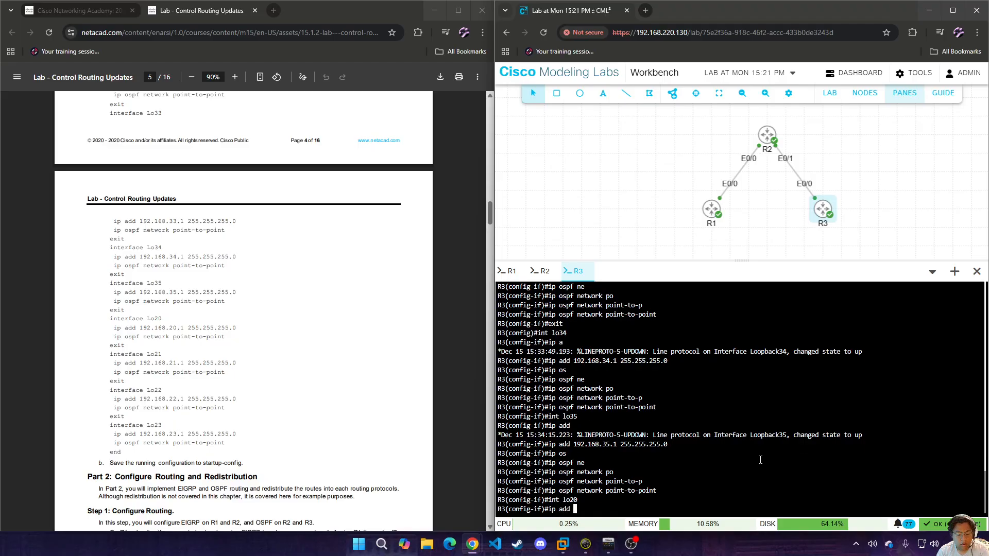
type("192.168.20.1")
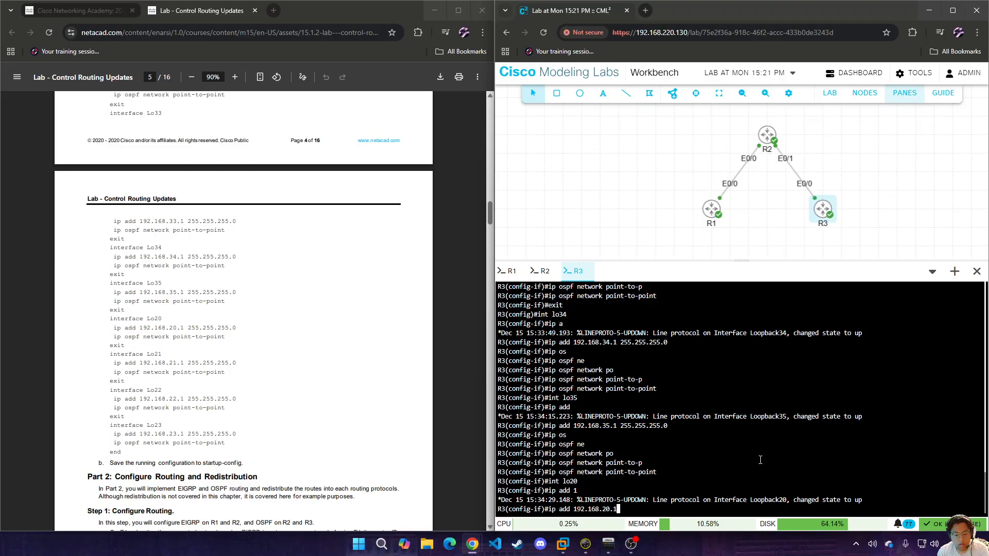
type(" 255.255.255.0")
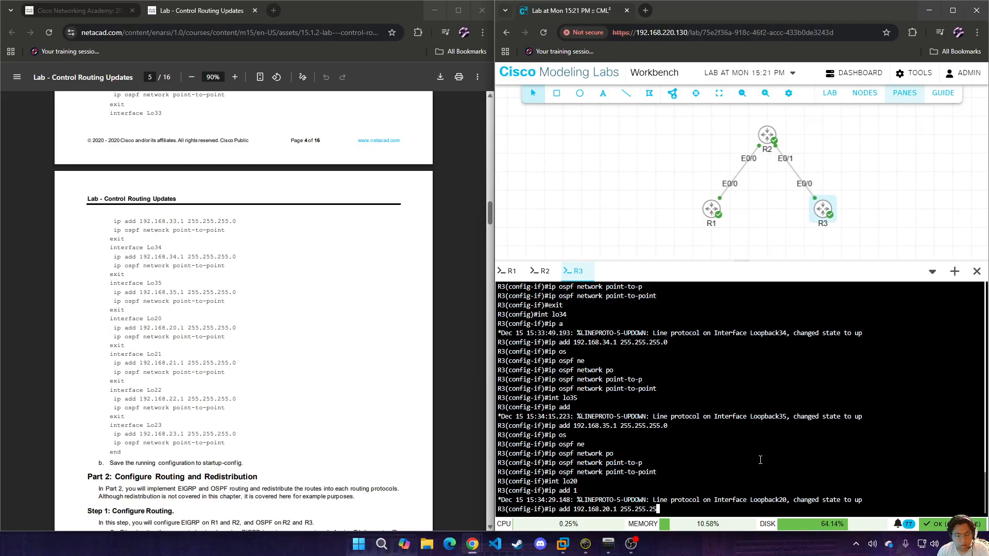
key("Return")
- Set the OSPF network type of R3's lo20 interface to point-to-point
type("ip os")
key("Tab")
type("pf ne")
key("Tab")
type("p")
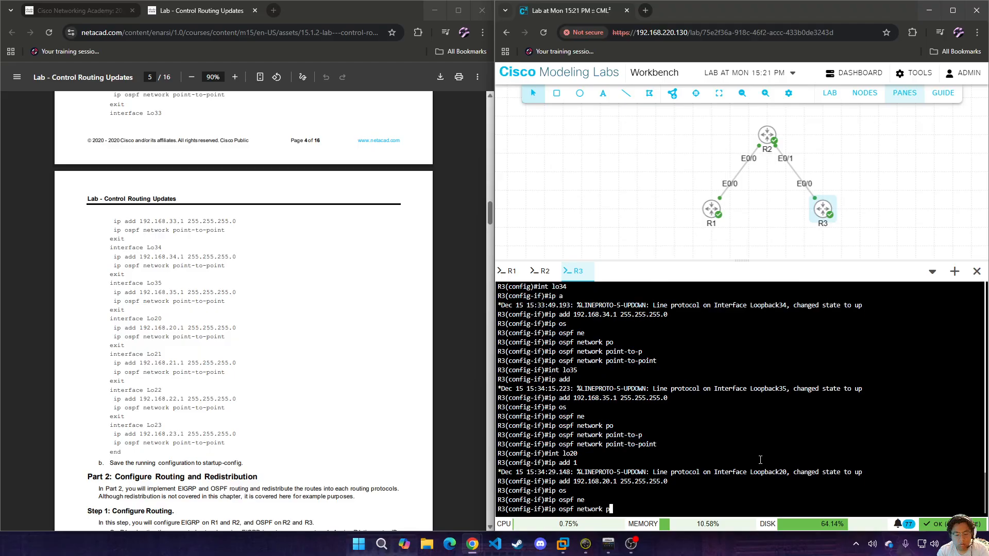
key("Tab")
key("Tab")
key("Return")
type("e")
key("BackSpace")
- Create loopback interface lo21 on R3 and assign it IP address 192.168.21.1 255.255.255.0
type("int lo21")
key("Return")
type("ip")
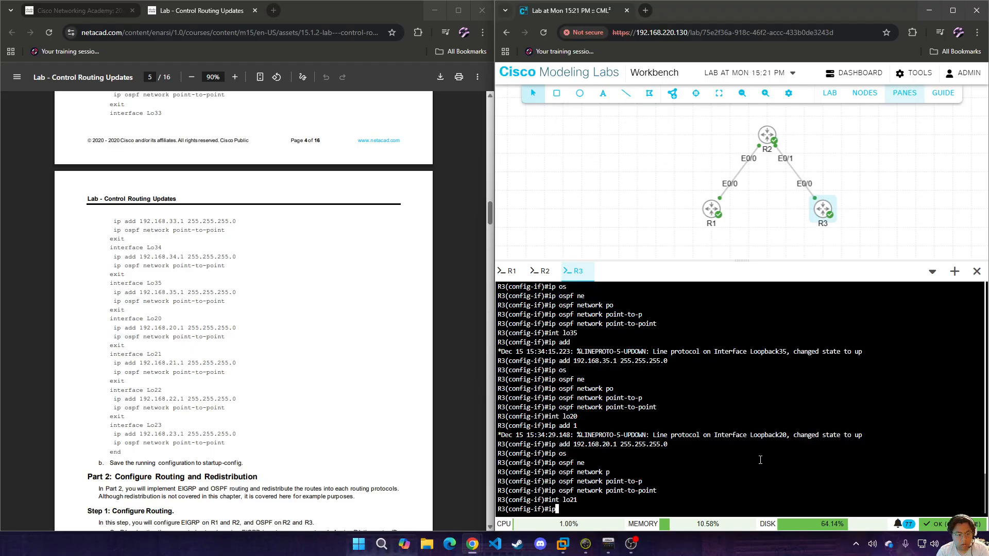
type(" add 192.168.21.1 255.255.255.255.0")
key("Return")
- Set the OSPF network type of R3's lo21 interface to point-to-point
type("ip os")
key("Tab")
type("ne")
key("Tab")
type("p")
key("Tab")
type("p")
key("Tab")
key("Return")
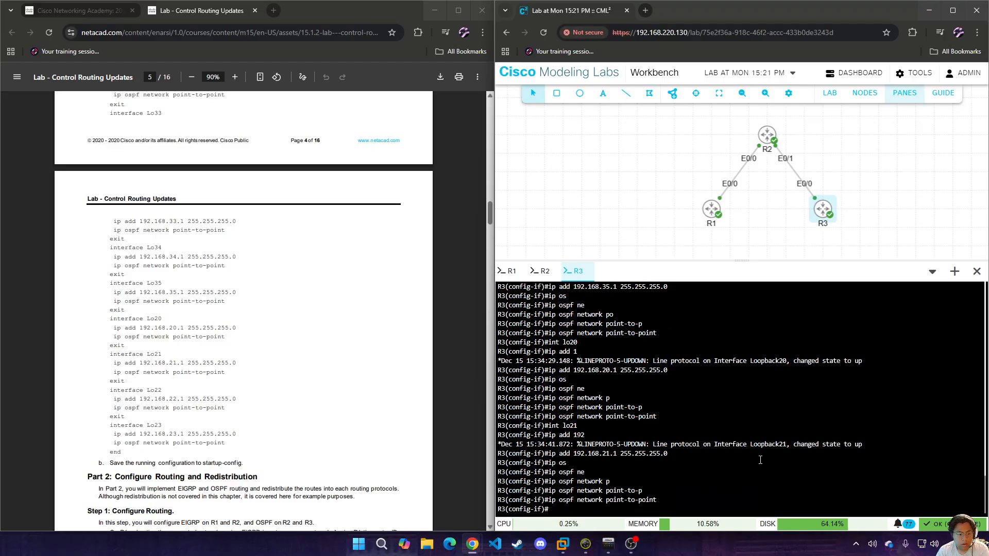
- Create loopback interface lo22 on R3 and assign it IP address 192.168.22.1 255.255.255.0
type("int lo22")
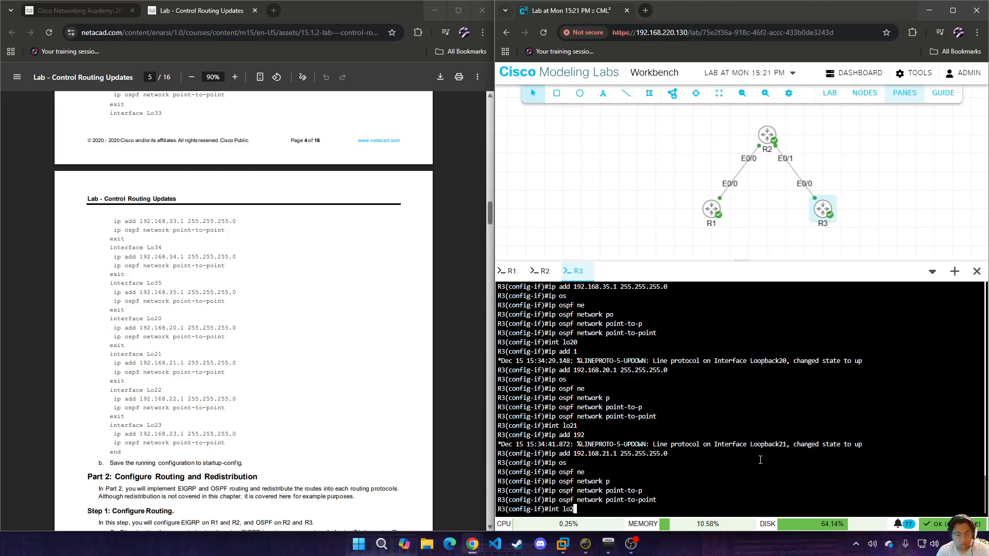
key("Return")
type("ip add 1")
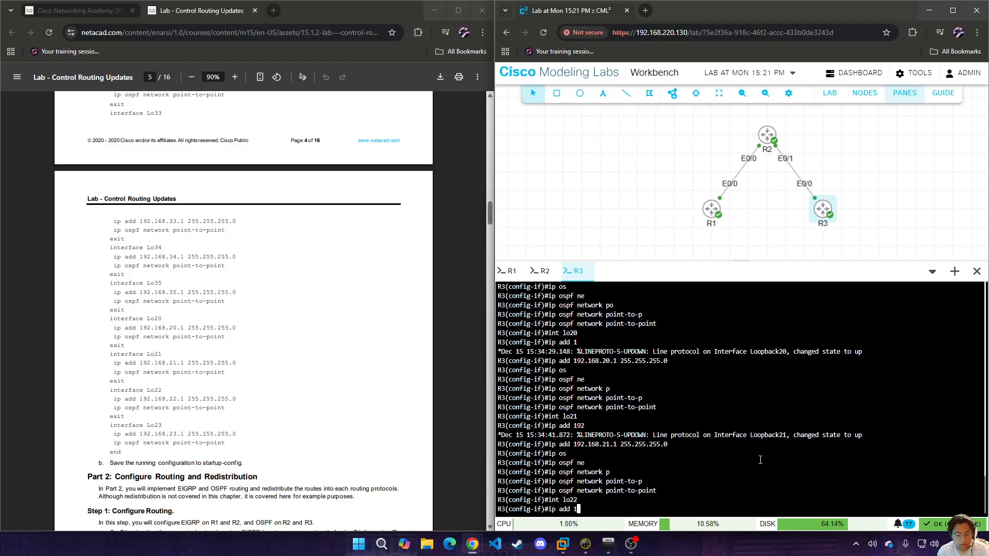
type("92.168.22.1")
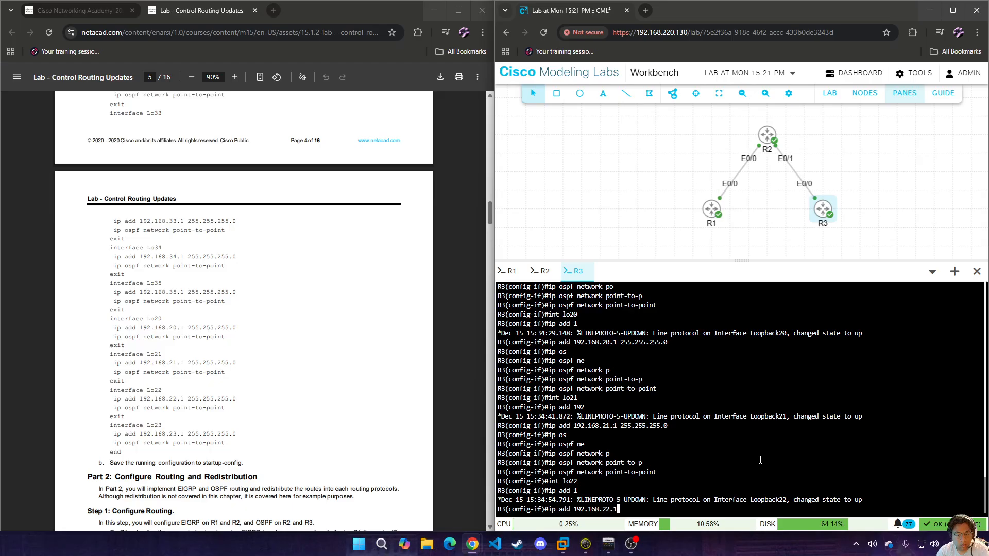
type(" 255.255.255.0")
key("Return")
- Set the OSPF network type of R3's lo22 interface to point-to-point
type("ip so")
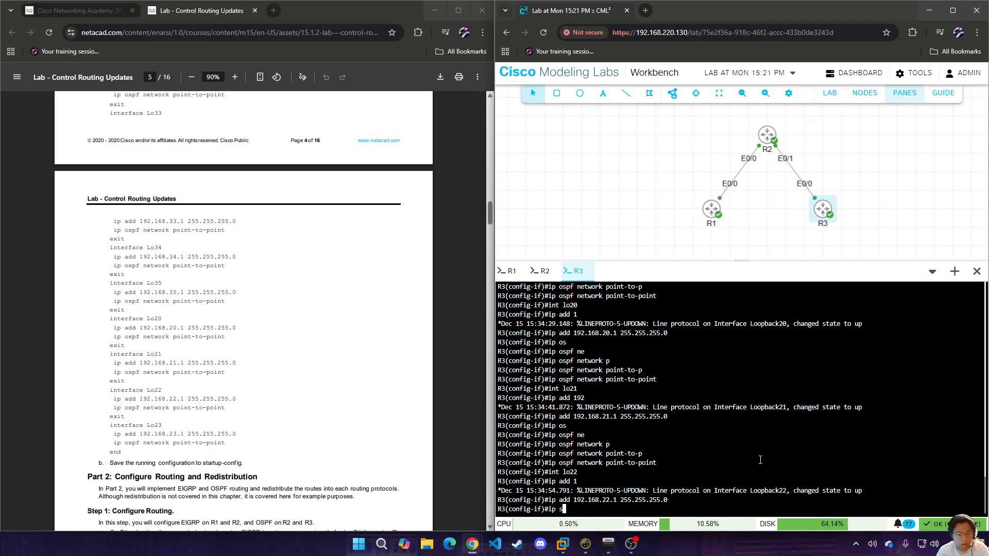
key("Tab")
key("BackSpace")
key("BackSpace")
type("os")
key("Tab")
type("n")
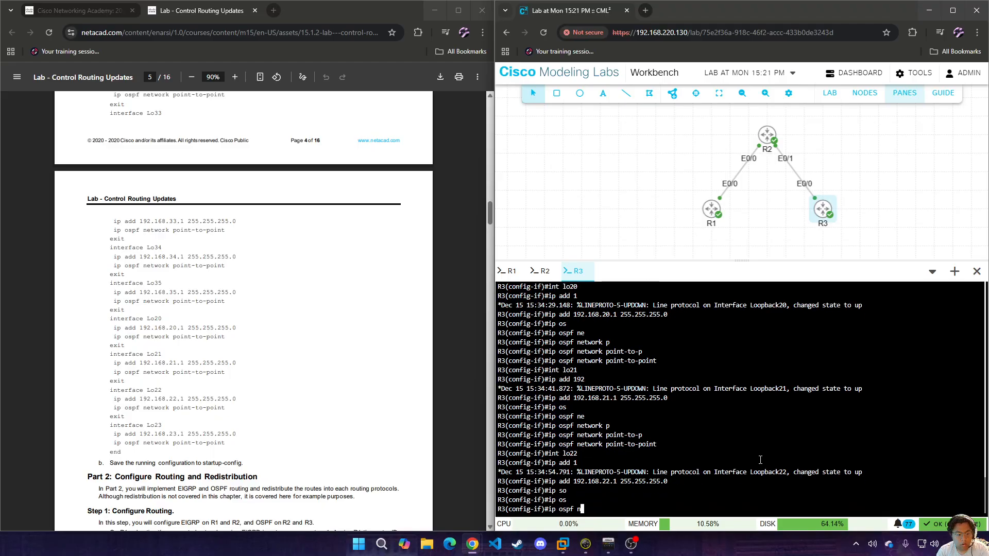
type("etwork")
key("Tab")
type("p")
key("Tab")
key("Return")
key("Up")
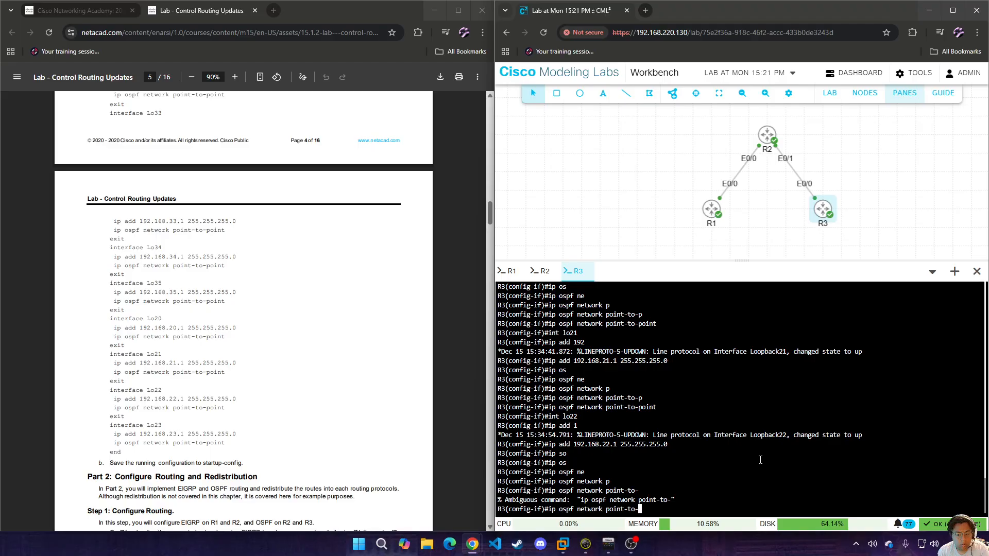
type("p")
key("Tab")
key("Return")
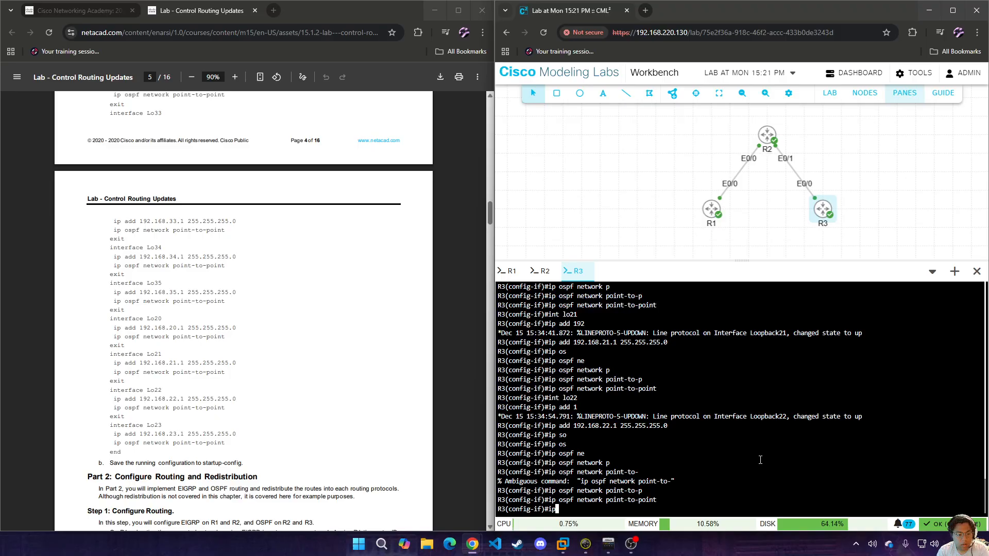
- Create loopback interface lo23 on R3 and assign it IP address 192.168.23.1 255.255.255.0
type("ip")
key("BackSpace")
type("ntt lo23 ip")
key("Tab")
key("BackSpace")
key("BackSpace")
key("BackSpace")
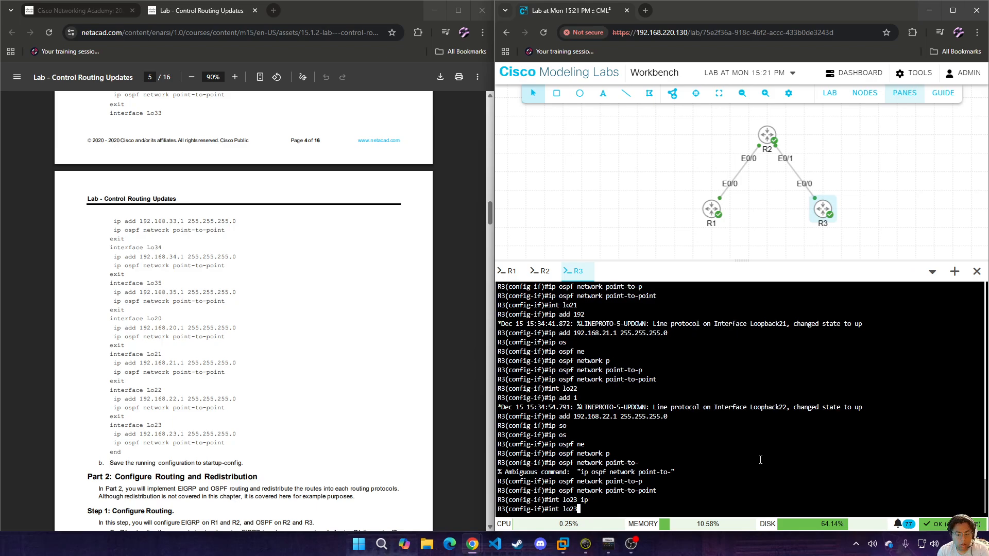
key("Return")
type("ip add 192")
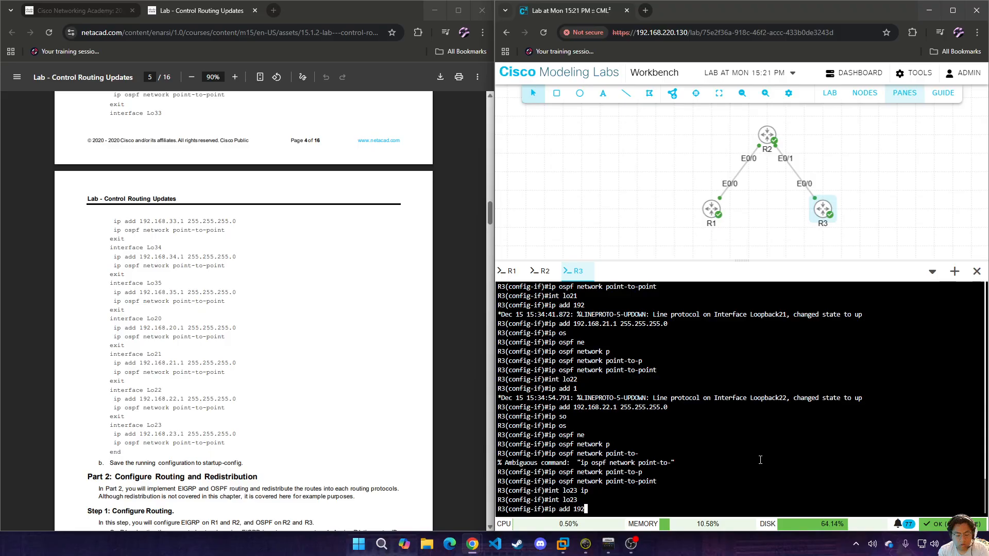
type(".168.23.1")
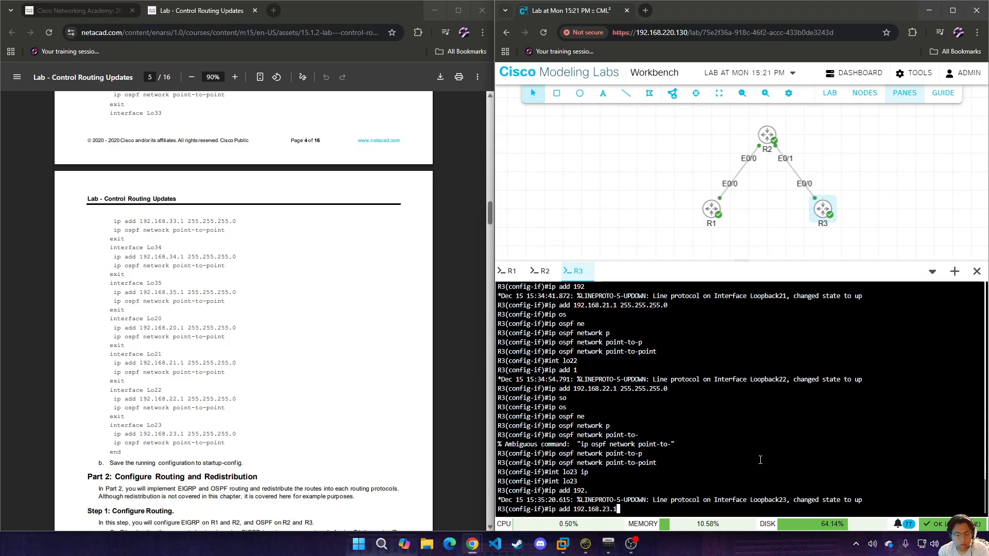
type(" 255.255.255.0")
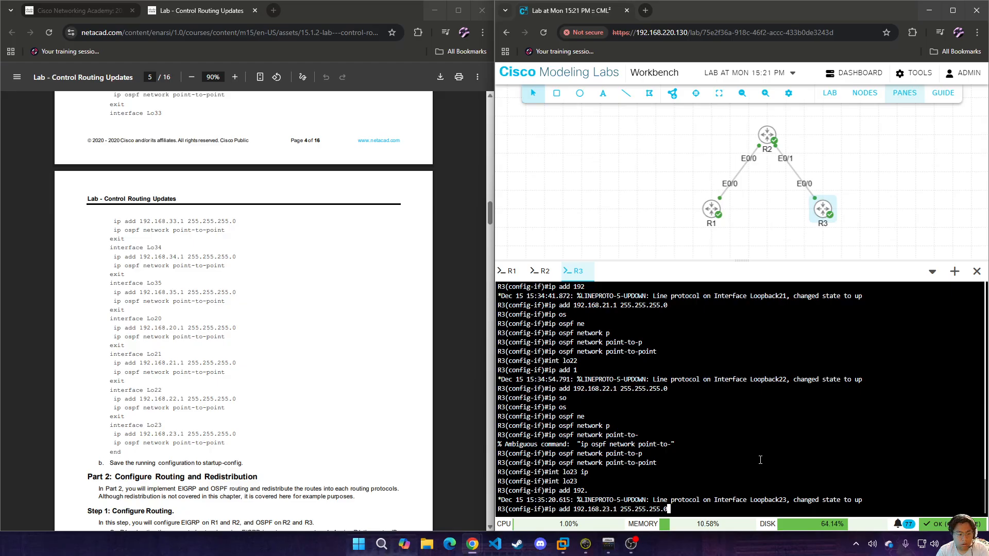
key("Return")
- Set the OSPF network type of R3's lo23 interface to point-to-point
type("ip os")
key("Return")
type("ip ospf ne")
key("Tab")
type("p")
key("Tab")
type("p")
key("Tab")
key("Return")
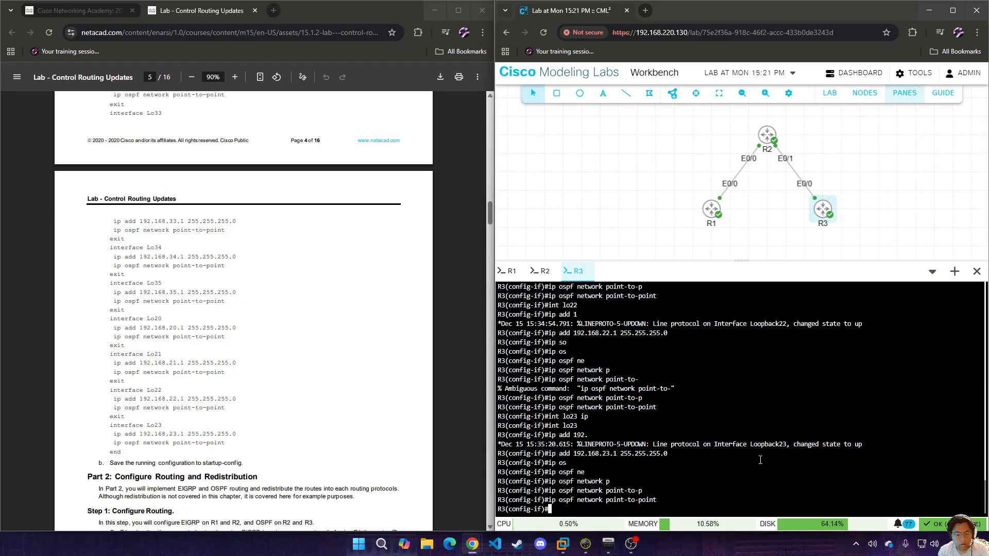
- End configuration mode on R3 and switch to R1's console
type("end")
key("Return")
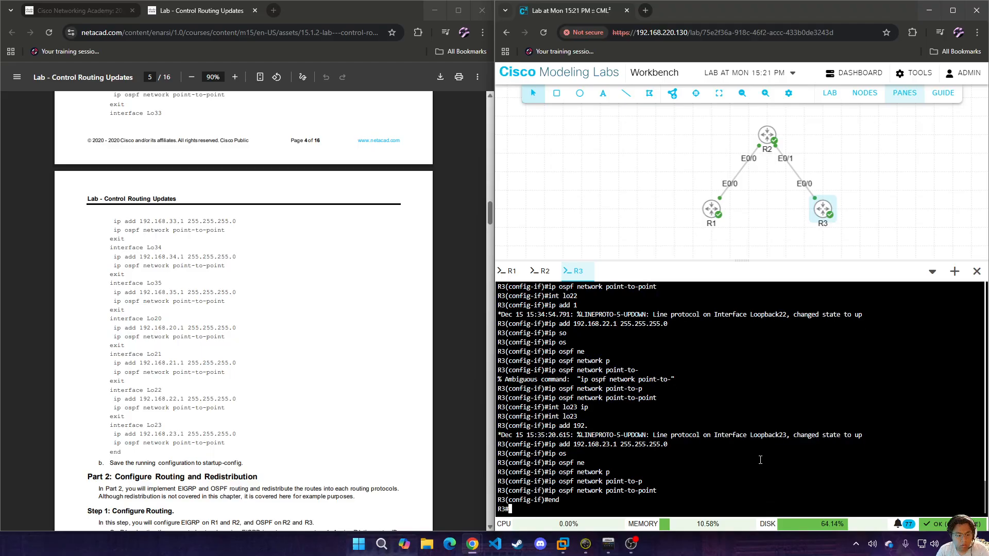
scroll(174, 295, "down", 4)
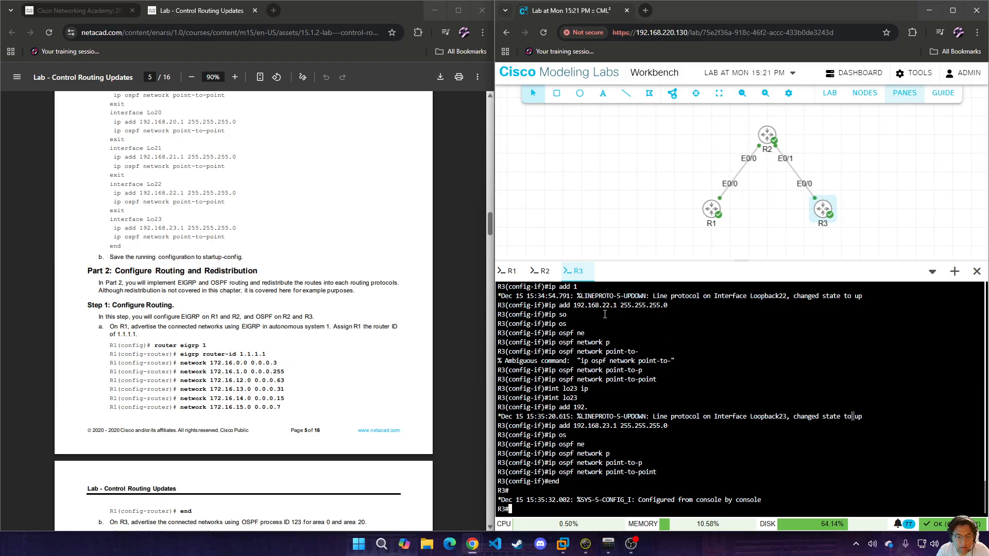
left_click(512, 271)
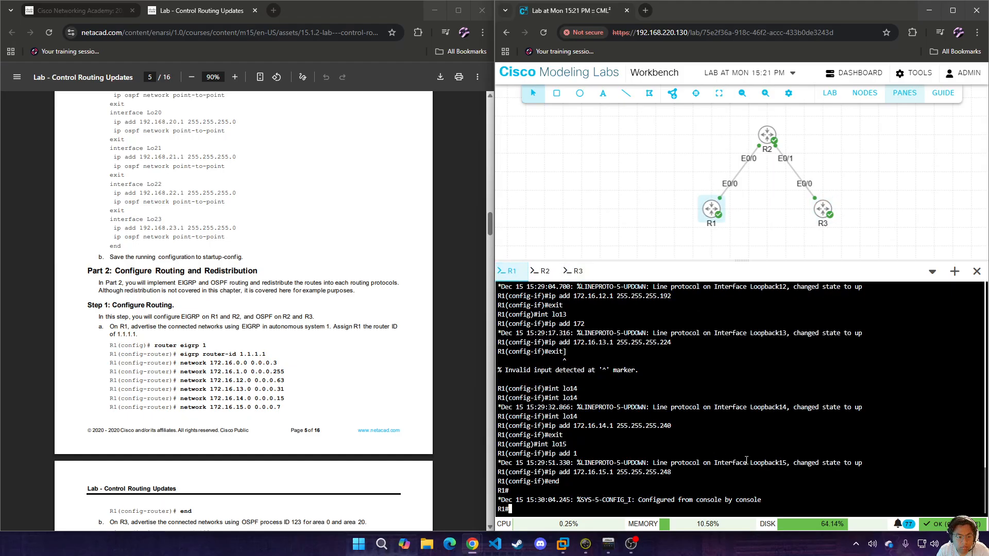
type("eout")
key("BackSpace")
key("BackSpace")
key("BackSpace")
type("rou")
key("Tab")
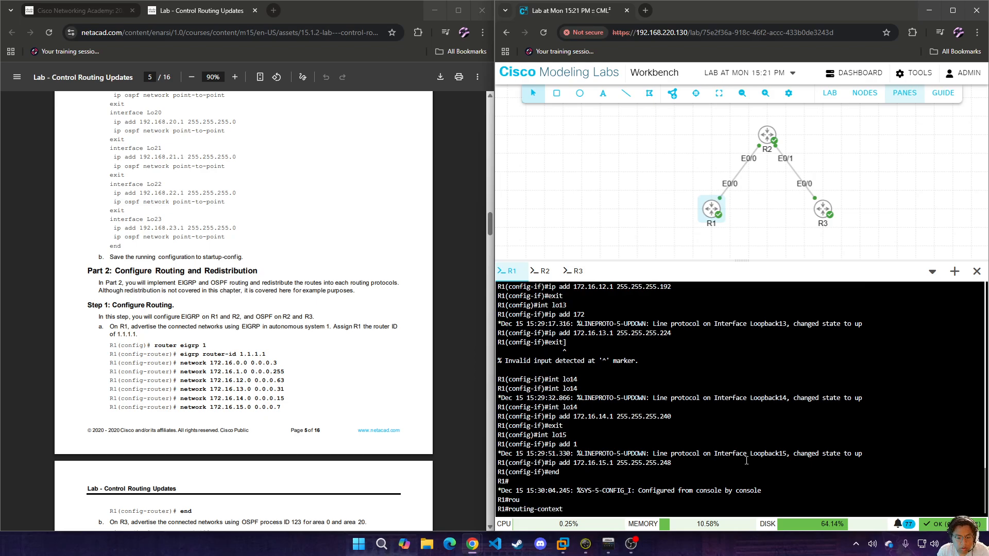
key("BackSpace")
key("BackSpace")
key("BackSpace")
key("BackSpace")
key("BackSpace")
key("BackSpace")
key("BackSpace")
key("BackSpace")
key("BackSpace")
key("BackSpace")
key("BackSpace")
type("er ei")
key("Tab")
key("BackSpace")
key("BackSpace")
key("BackSpace")
key("BackSpace")
key("BackSpace")
key("BackSpace")
key("BackSpace")
key("BackSpace")
key("BackSpace")
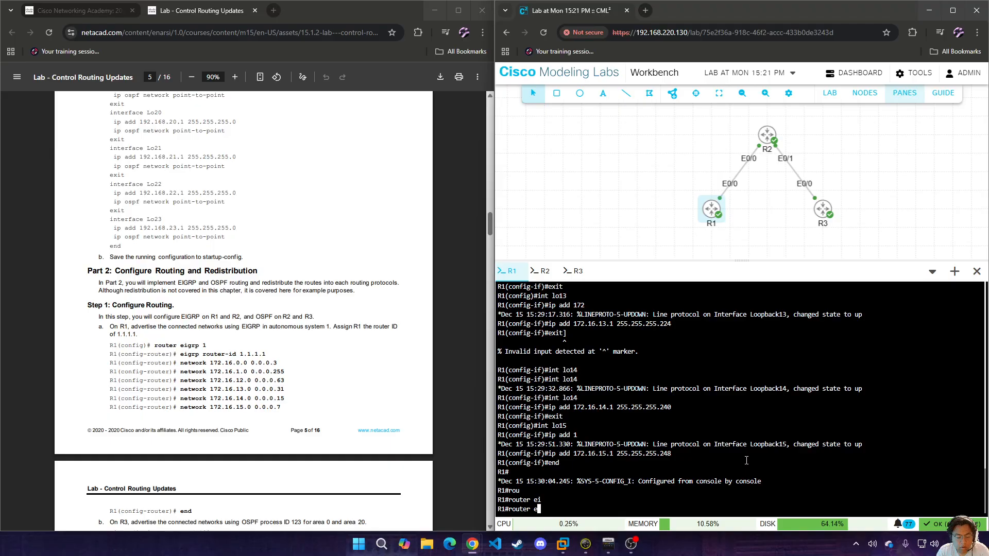
- Enter global configuration mode on R1 and start the EIGRP routing process for autonomous system 1
type("conf t")
key("Return")
type("ter e")
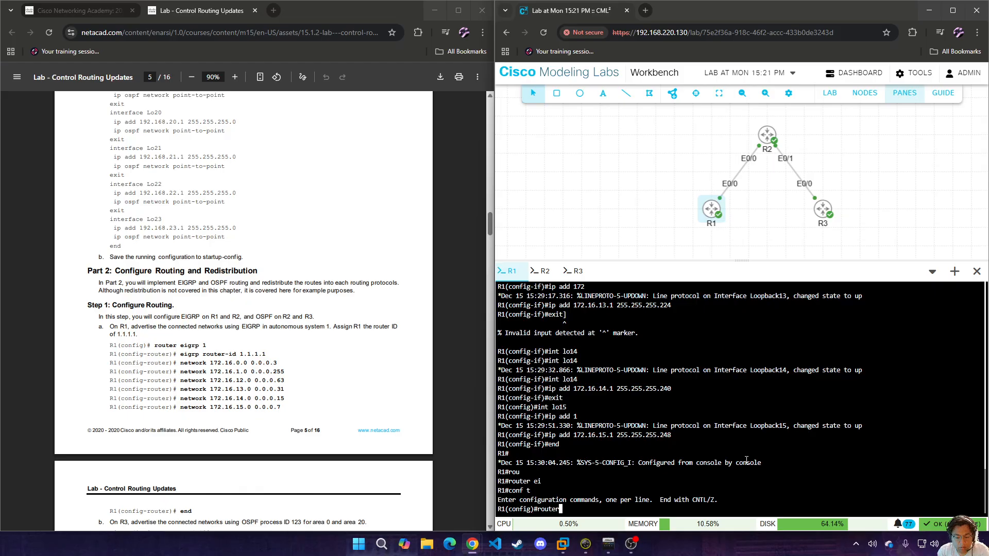
key("Tab")
type("ei")
key("Tab")
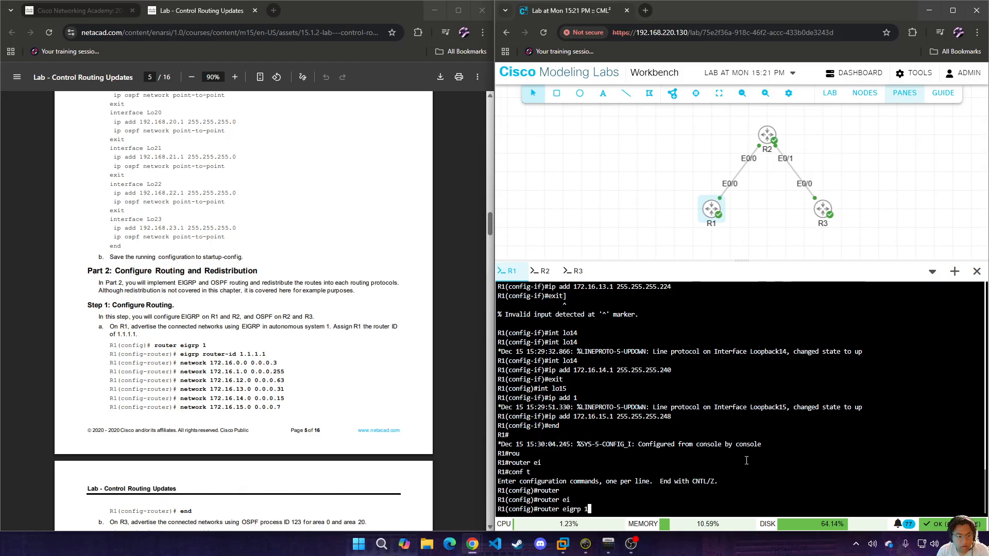
type("1")
key("Return")
- Set R1's EIGRP router ID to 1.1.1.1
type("ei")
key("Tab")
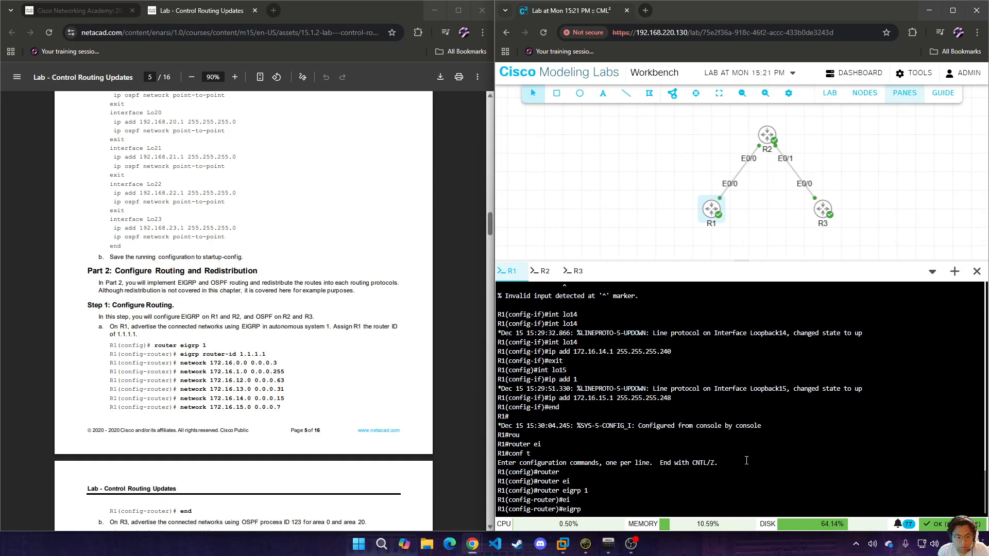
type("ro")
key("Tab")
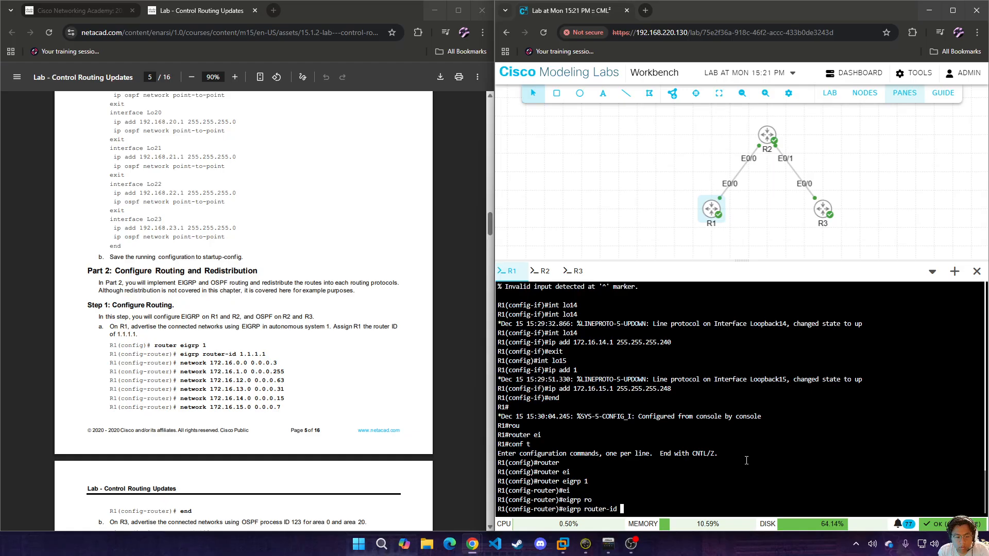
type("1.1.1.1")
key("Return")
- Advertise network 172.16.0.0 with wildcard mask 0.0.0.3 in R1's EIGRP process
type("net")
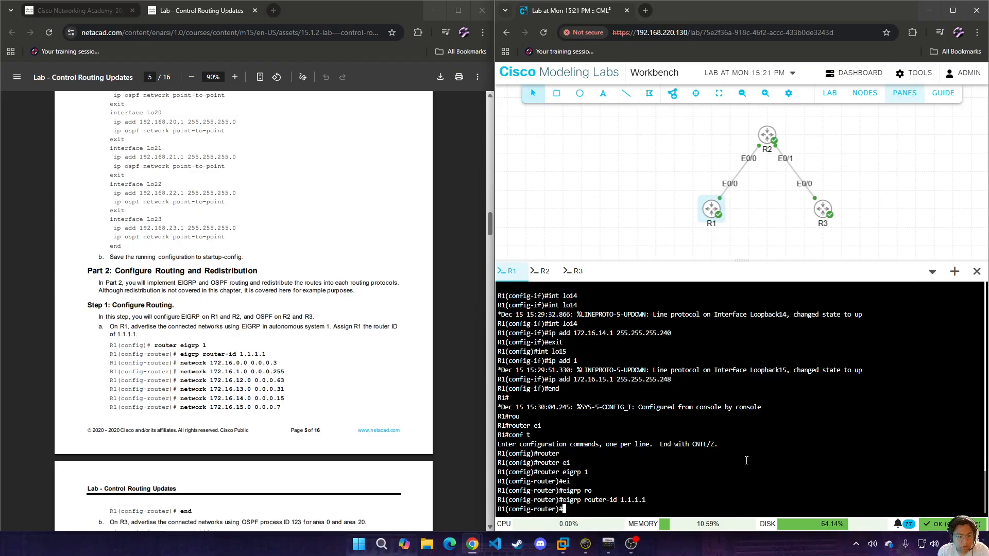
key("Tab")
type("172.16.0.0 0.0.0.3")
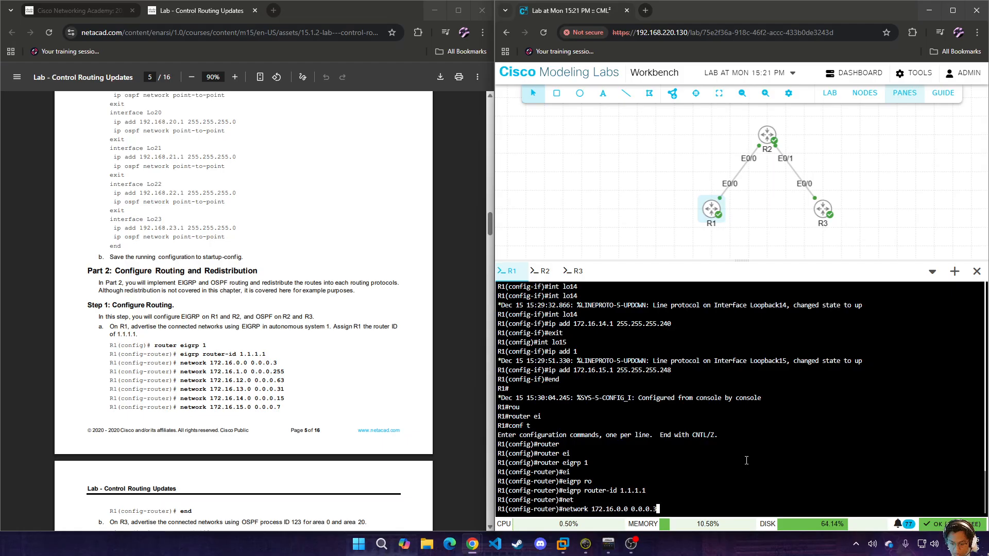
key("Return")
- Advertise network 172.16.1.0 with wildcard mask 0.0.0.255 in R1's EIGRP process
key("Up")
key("Left")
key("Left")
key("Left")
key("Left")
key("Left")
key("Left")
key("Left")
key("Left")
key("Left")
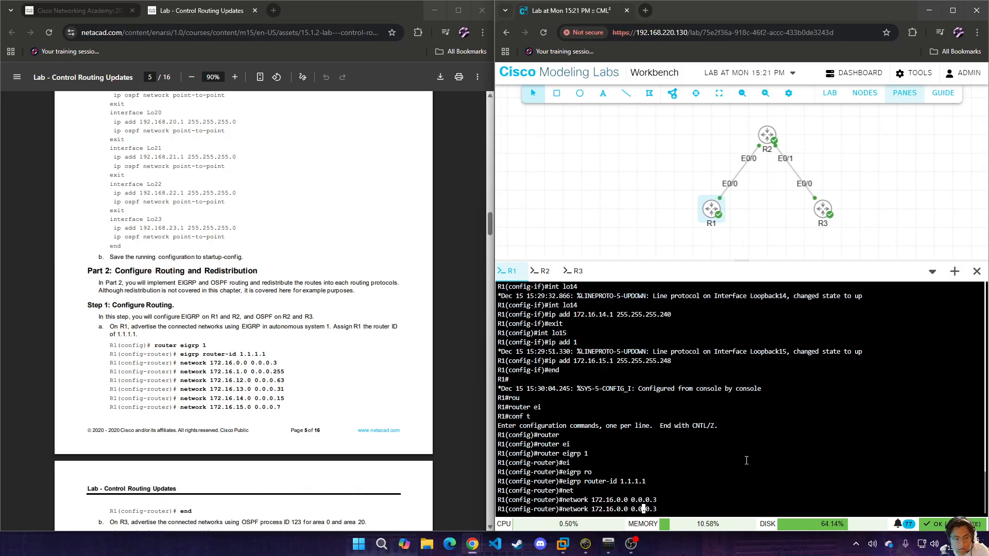
key("BackSpace")
type("1")
key("Right")
key("Right")
key("Right")
key("Right")
key("Right")
key("Right")
key("Right")
key("Right")
key("Right")
type("255")
key("Return")
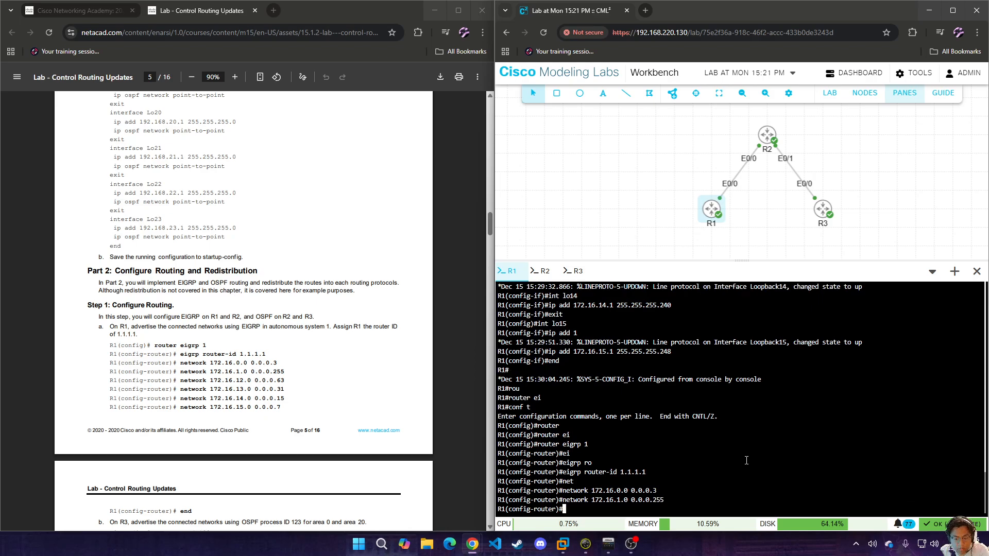
- Advertise network 172.16.12.0 with wildcard mask 0.0.0.63 in R1's EIGRP process
key("Up")
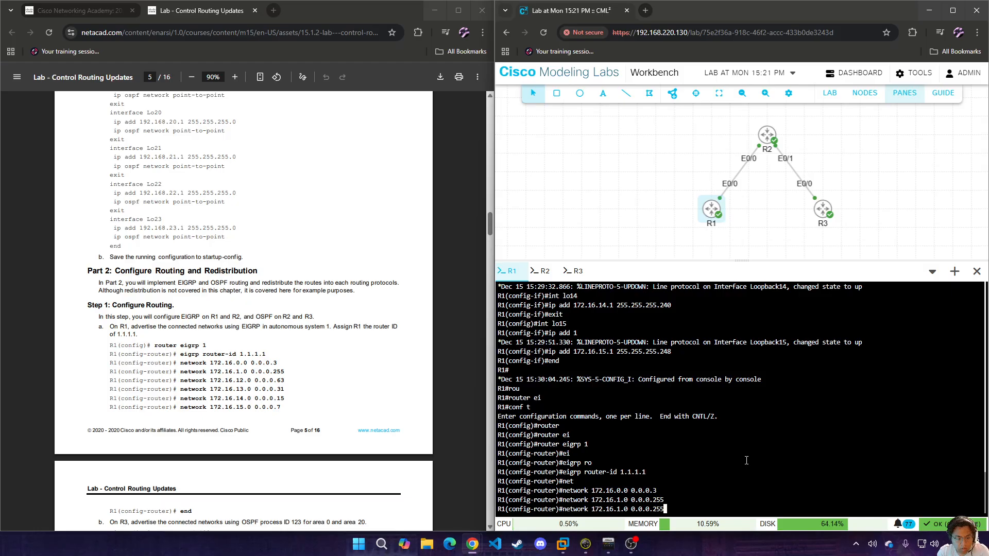
key("Left")
key("Left")
key("Left")
key("Left")
key("Left")
key("Left")
key("Left")
key("Left")
key("Left")
key("Left")
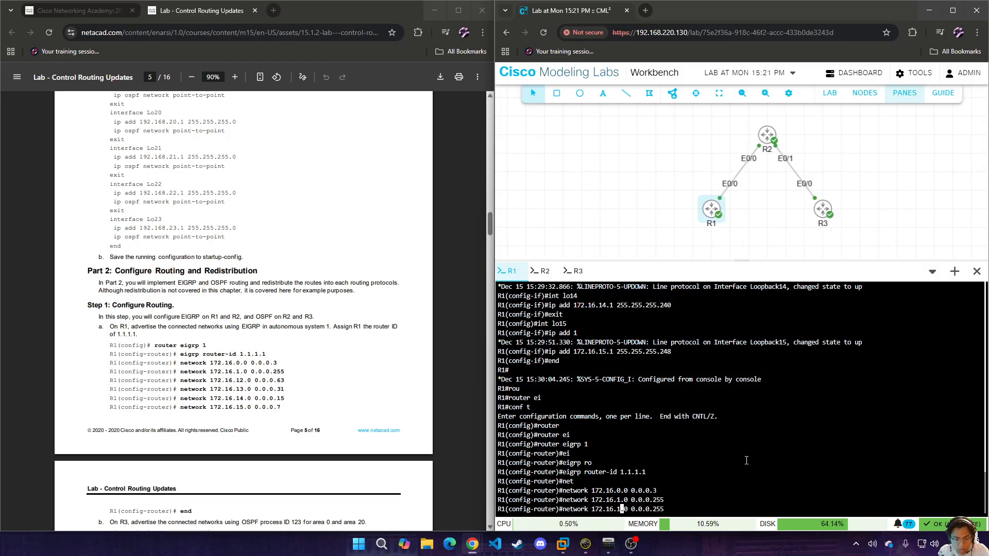
type("2")
key("Right")
key("Right")
key("Right")
key("Right")
key("Right")
key("Right")
key("Right")
key("Right")
key("Right")
key("Right")
key("Right")
key("Right")
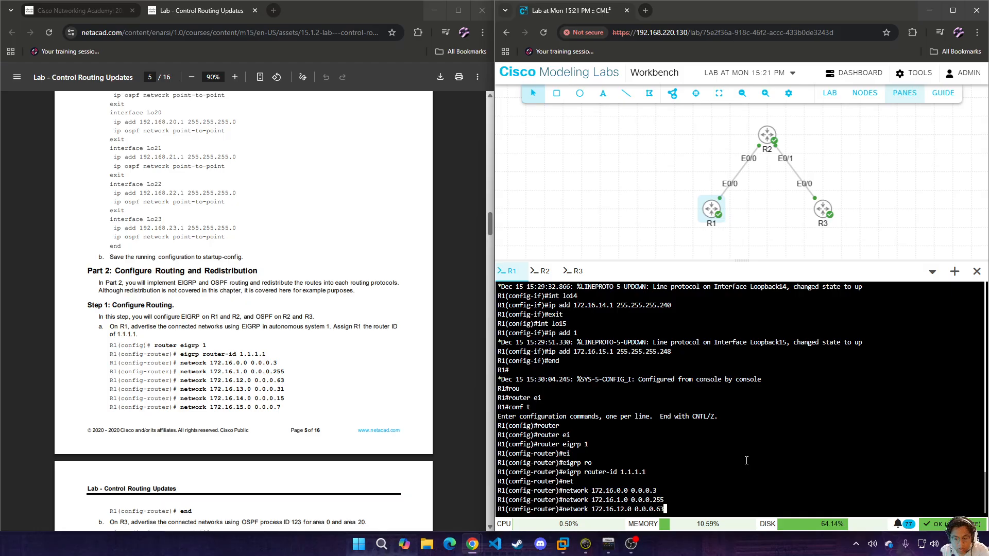
type("63")
key("Return")
- Advertise network 172.16.13.0 with wildcard mask 0.0.0.31 in R1's EIGRP process
type("net")
key("Tab")
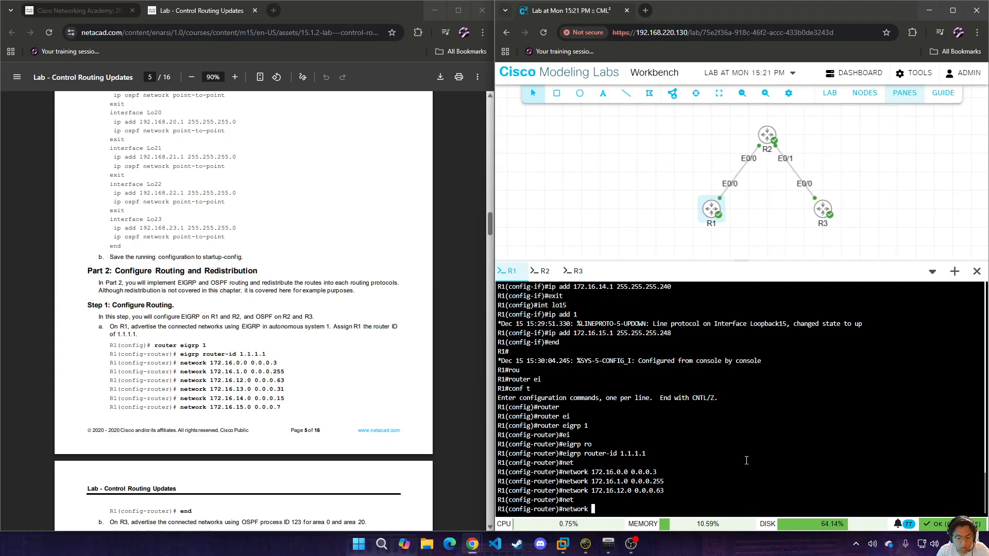
type("172.")
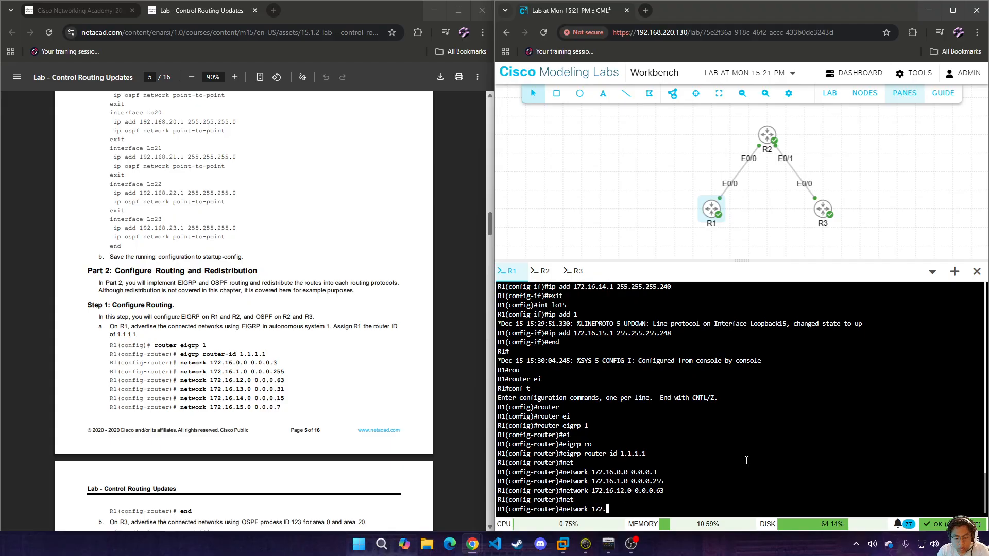
type("/6.13.0 0.0.0.31")
key("Return")
- Advertise network 172.16.14.0 with wildcard mask 0.0.0.15 in R1's EIGRP process
type("net")
key("Tab")
type("172.16.")
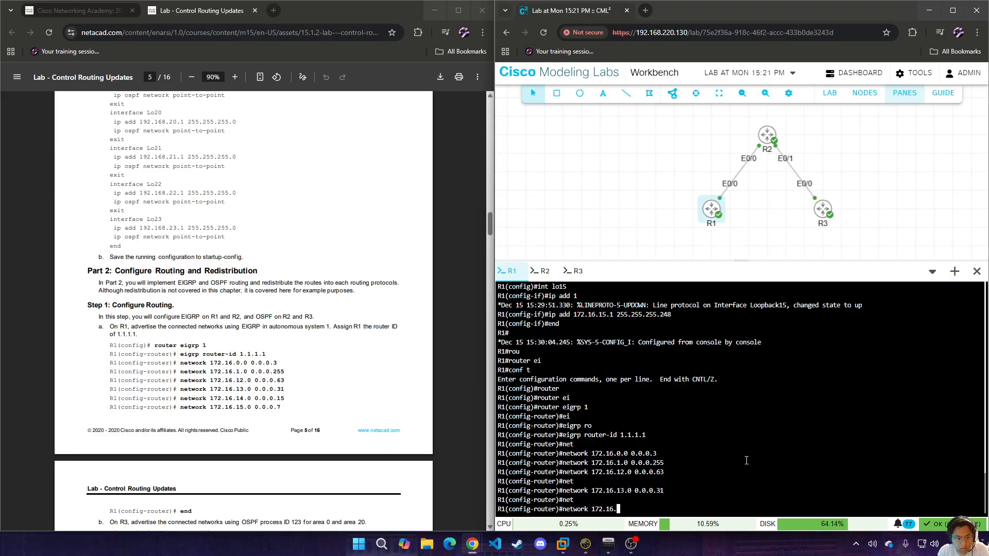
type("14.0 0.0.0.15")
key("Return")
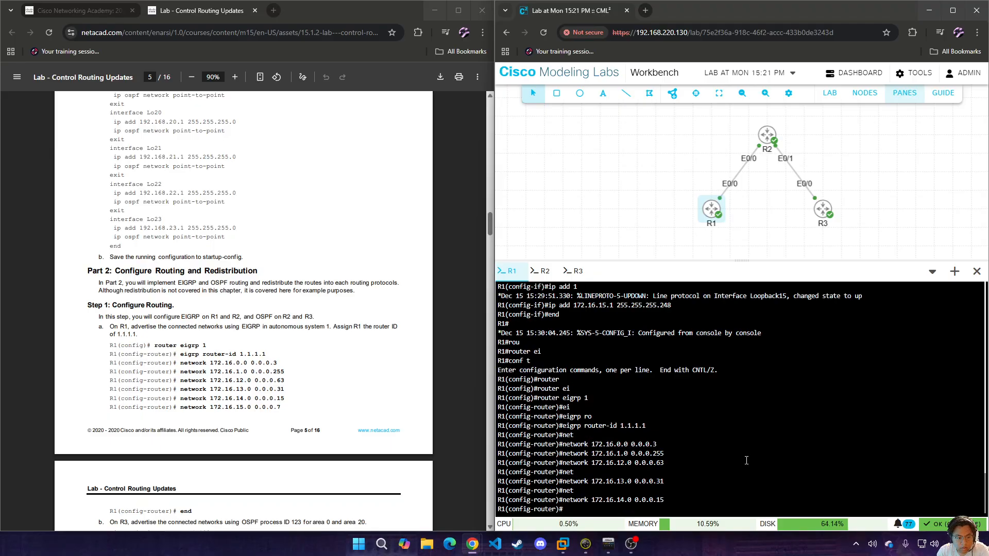
- Advertise network 172.16.15.0 with wildcard mask 0.0.0.7 in R1's EIGRP process and end configuration mode
type("net")
key("Tab")
type("172")
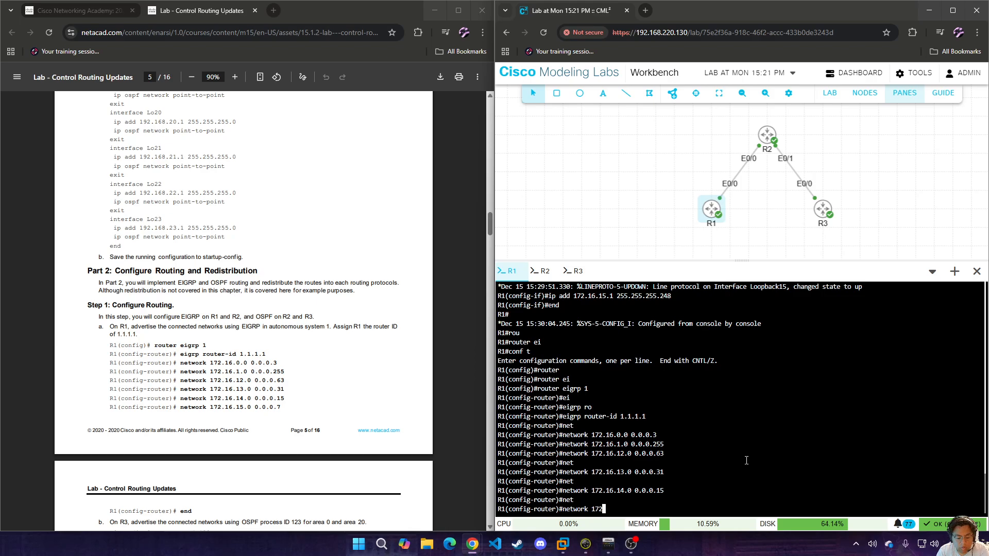
type(".16.15.0 0.0.0.7")
key("Return")
type("end")
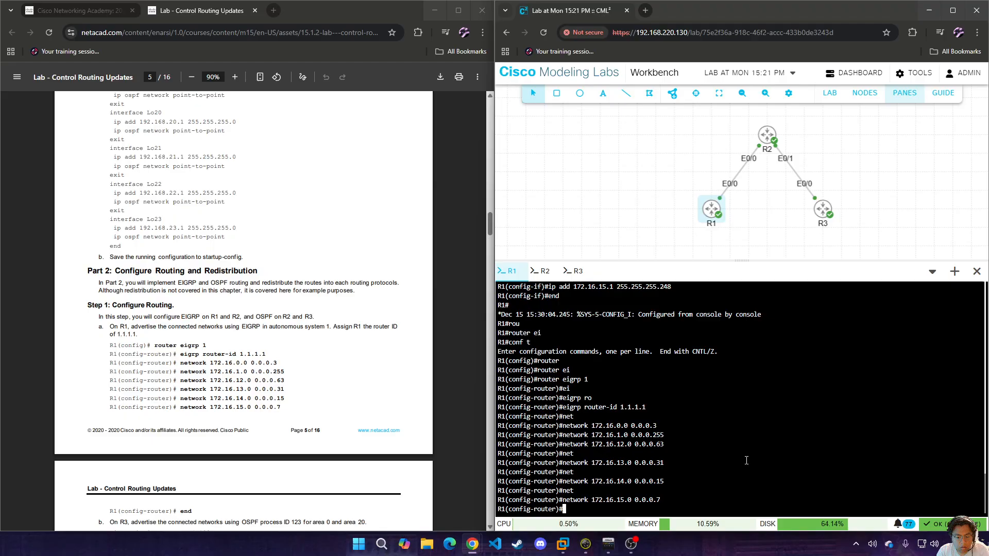
key("Return")
scroll(290, 252, "down", 4)
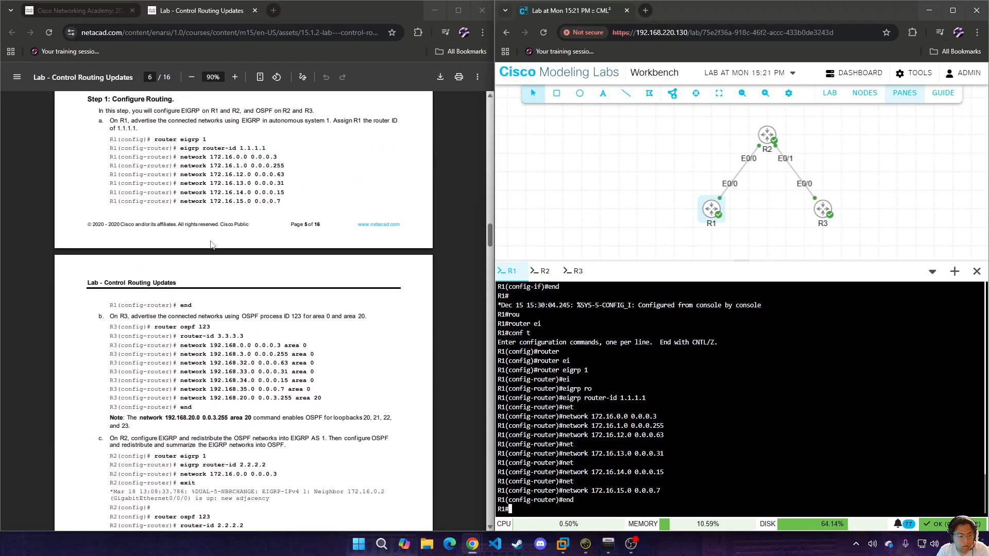
- Open R3's console and review the lab guide's instructions for OSPF and EIGRP routing, verification and redistribution
left_click(576, 270)
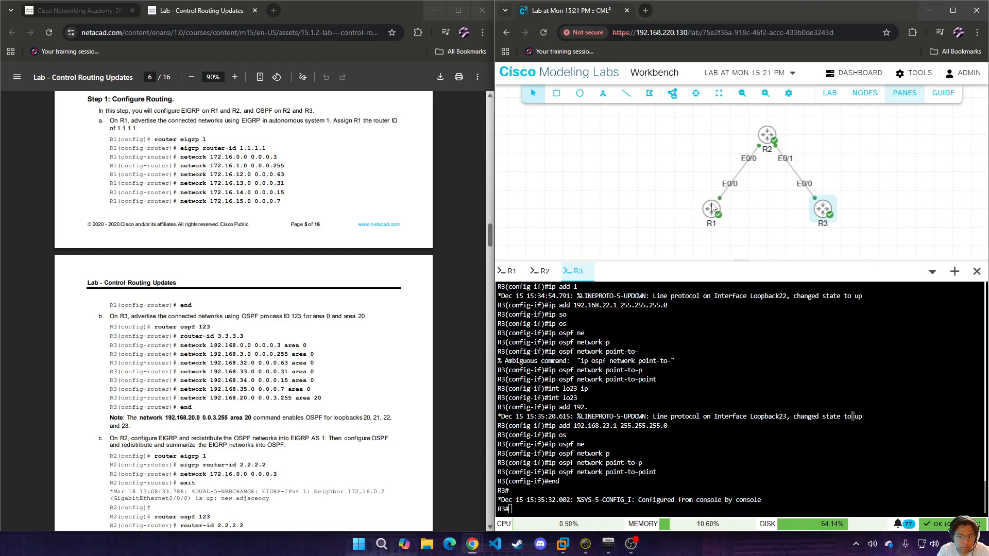
scroll(309, 300, "down", 3)
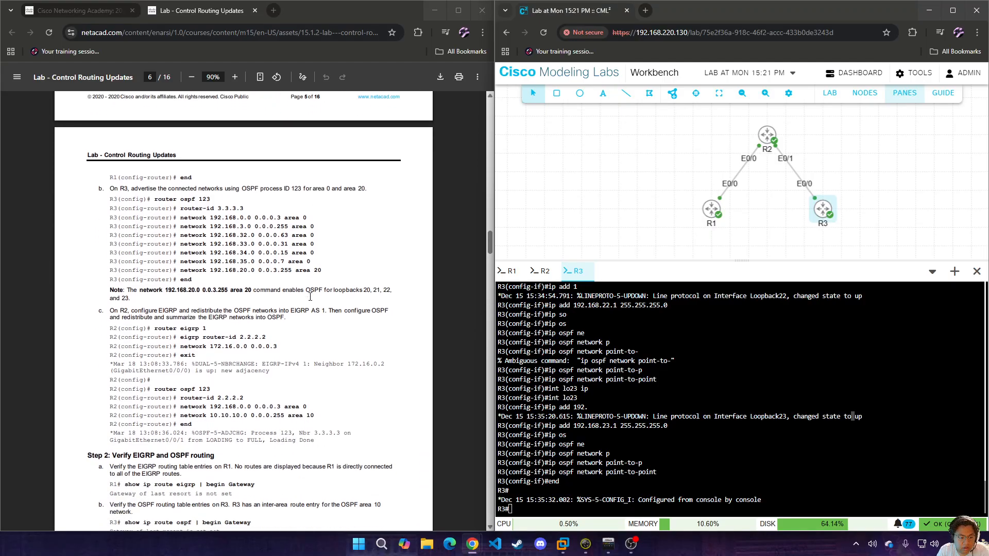
scroll(309, 300, "down", 2)
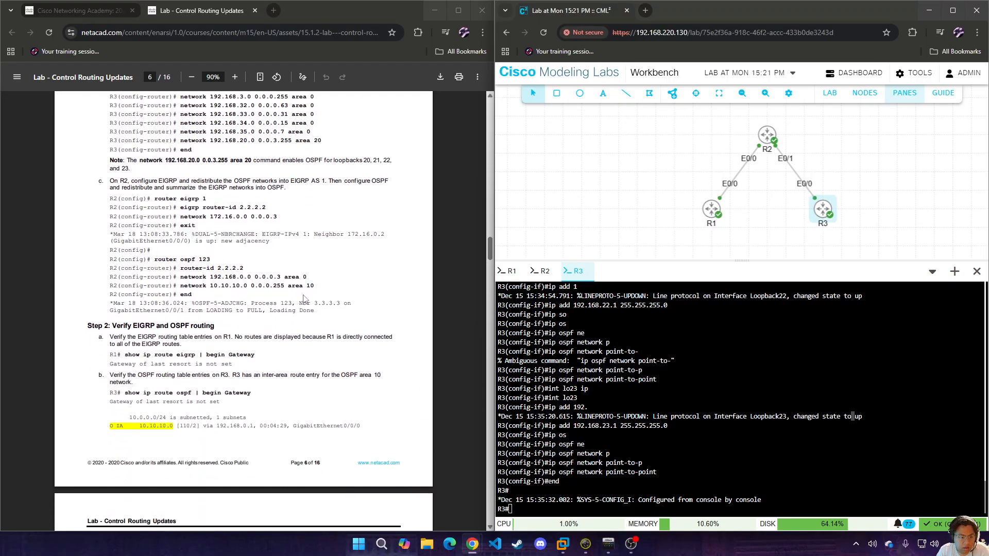
scroll(304, 299, "down", 10)
scroll(301, 294, "down", 1)
scroll(302, 294, "down", 1)
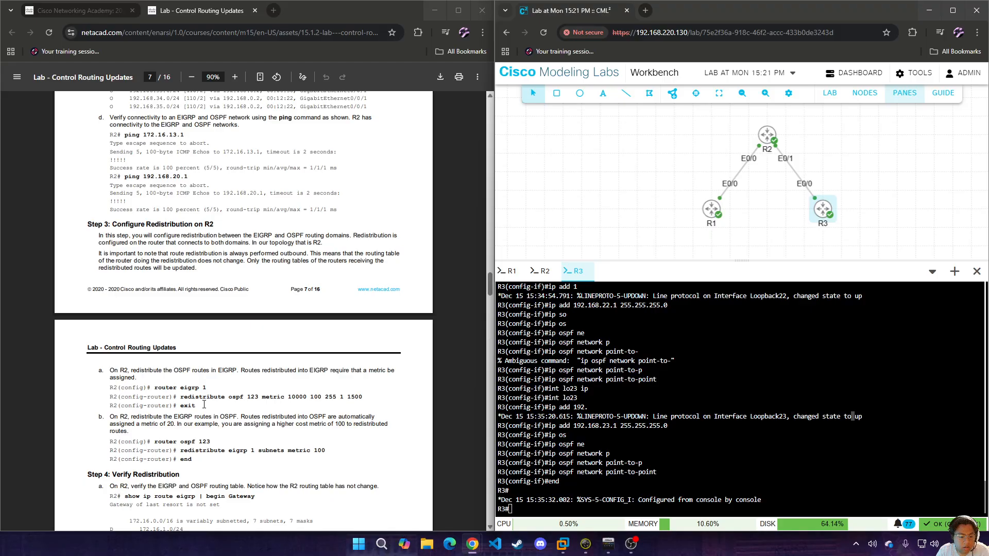
scroll(204, 405, "down", 2)
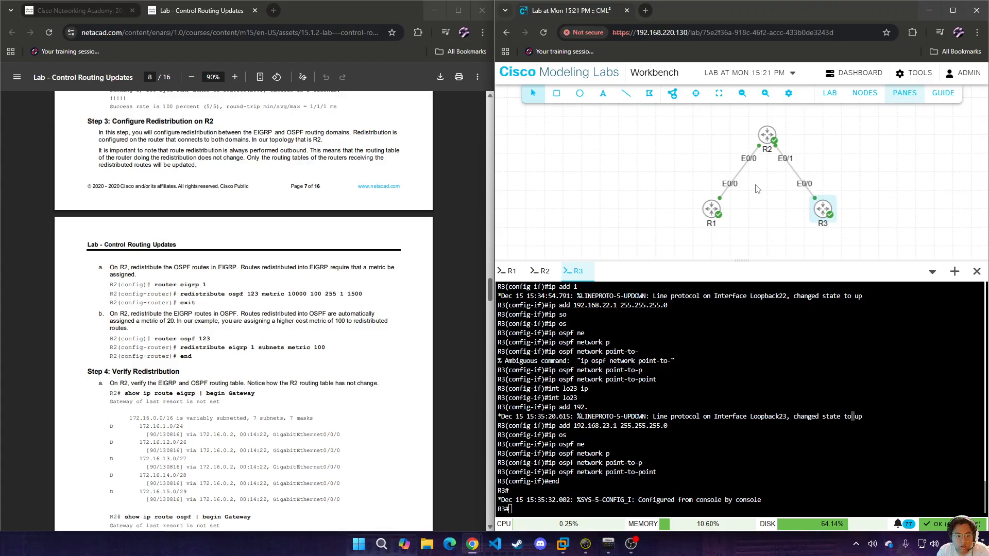
scroll(394, 304, "up", 6)
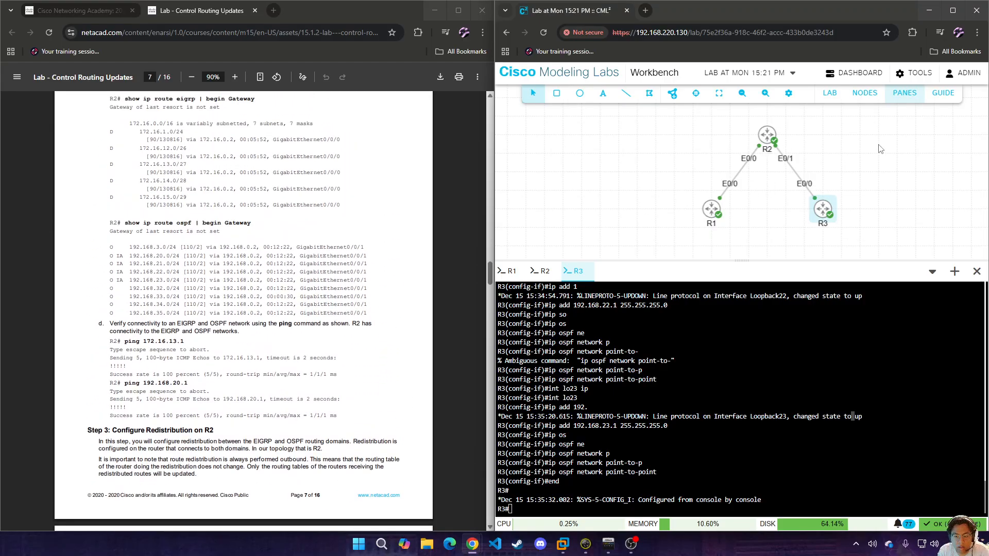
scroll(318, 199, "up", 15)
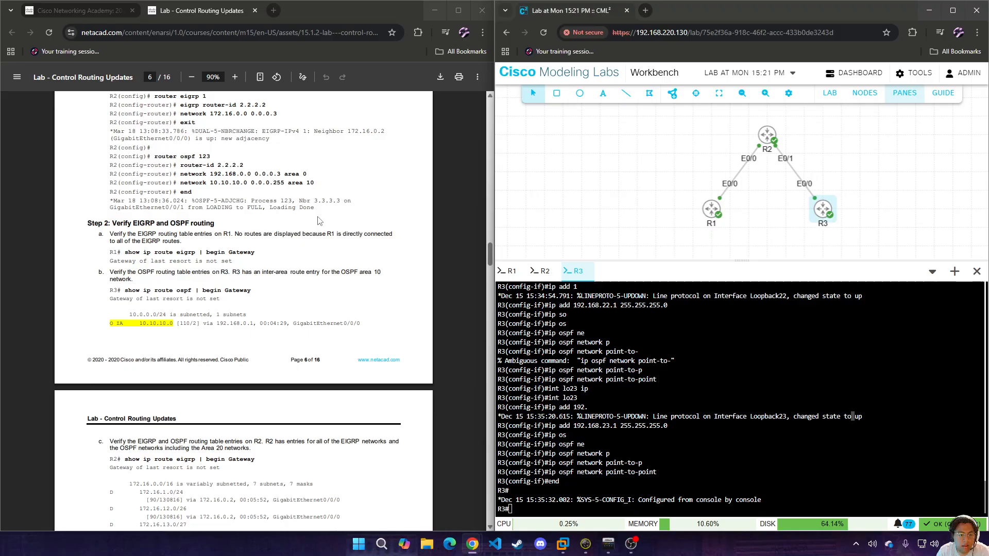
scroll(318, 218, "up", 4)
scroll(319, 217, "down", 2)
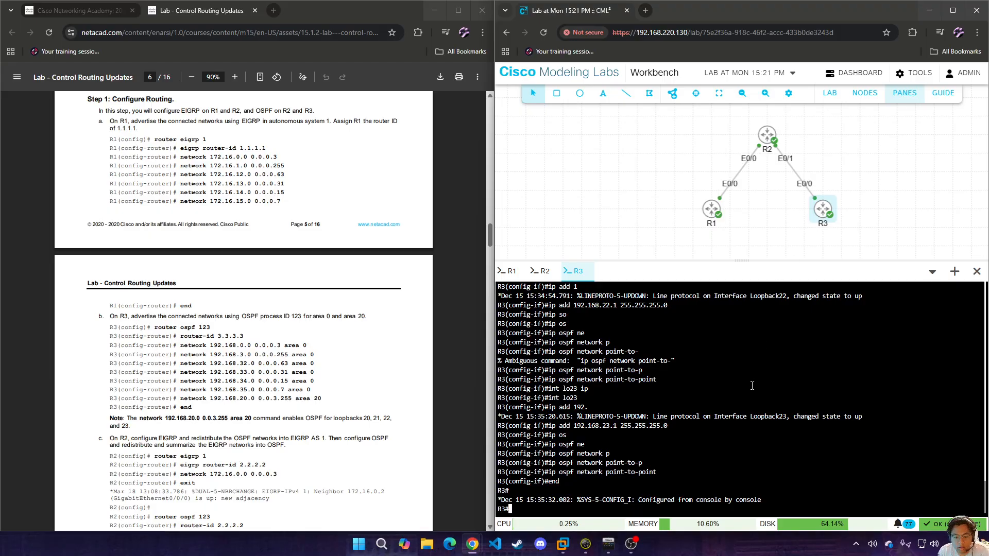
type("out")
key("Tab")
key("BackSpace")
key("BackSpace")
key("BackSpace")
key("BackSpace")
key("BackSpace")
key("BackSpace")
key("BackSpace")
key("BackSpace")
key("BackSpace")
key("BackSpace")
key("BackSpace")
key("BackSpace")
key("BackSpace")
key("BackSpace")
key("BackSpace")
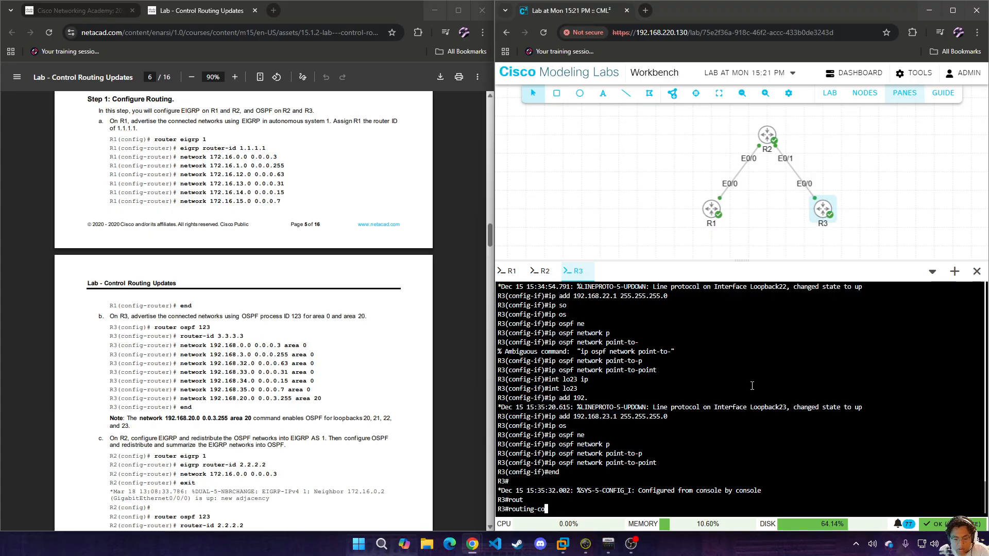
- Enter global configuration on R3 and start OSPF process 123 with router ID 3.3.3.3
type("conf t")
key("Return")
type("router")
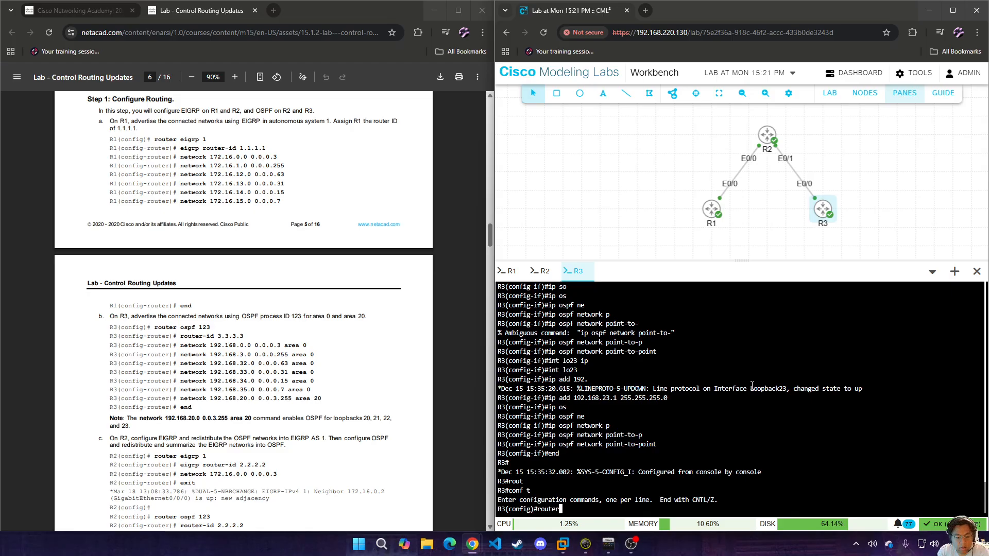
type(" os")
key("Tab")
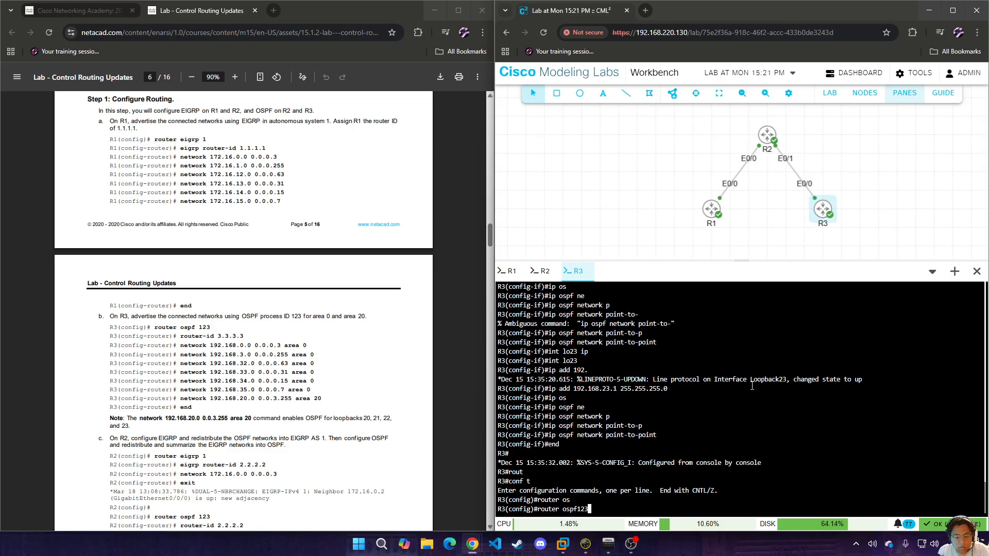
type("123")
key("Return")
type("rou")
key("Tab")
type("3.3.3.3")
key("Return")
- Advertise network 192.168.0.0 with wildcard mask 0.0.0.3 in area 0 of R3's OSPF process
type("ne")
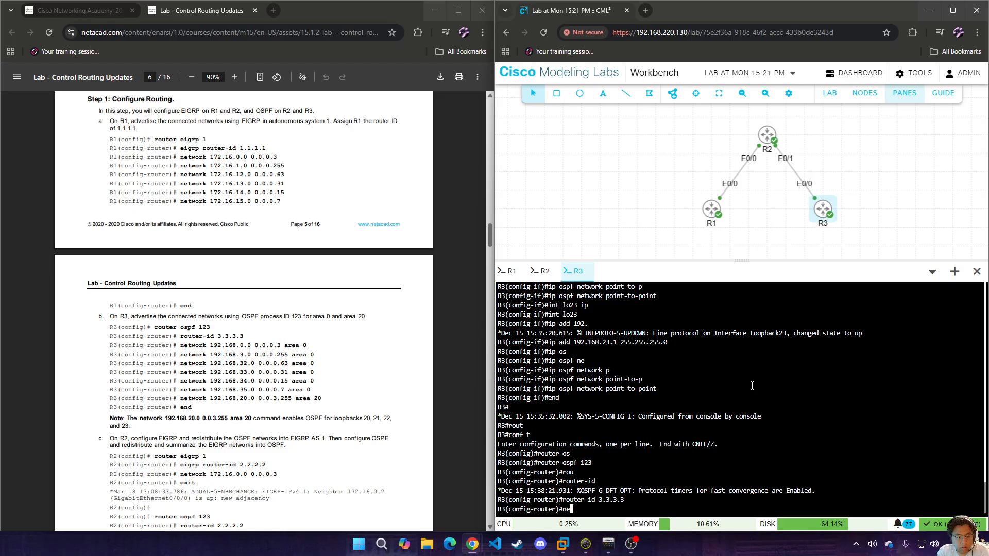
type("t")
key("Tab")
type("192.168.0.0")
type(" 0")
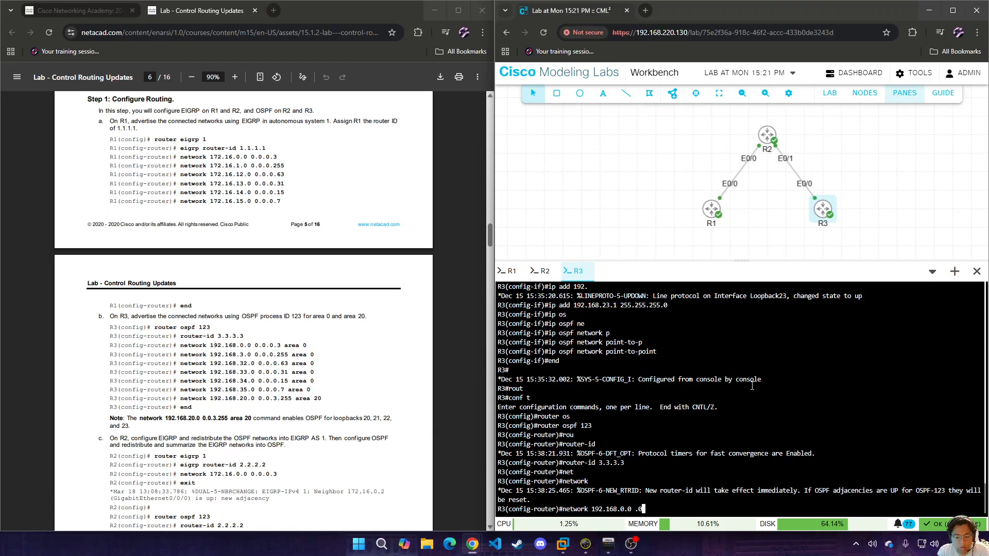
type(".0.0.3 ")
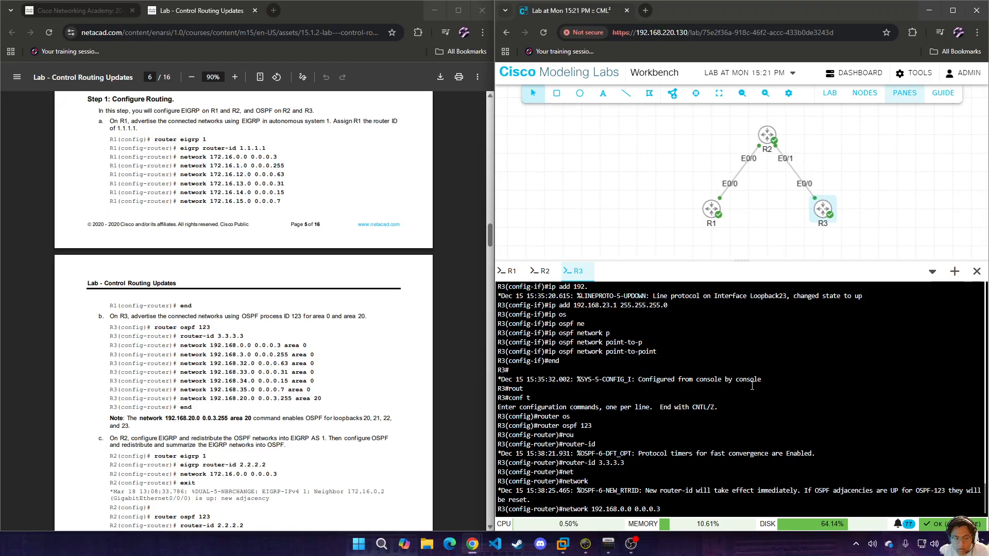
type("ar")
key("Tab")
type("0")
key("Return")
- Advertise network 192.168.3.0 with wildcard mask 0.0.0.255 in area 0 of R3's OSPF process
key("Up")
key("Left")
key("Left")
key("Left")
key("Left")
key("Left")
key("Left")
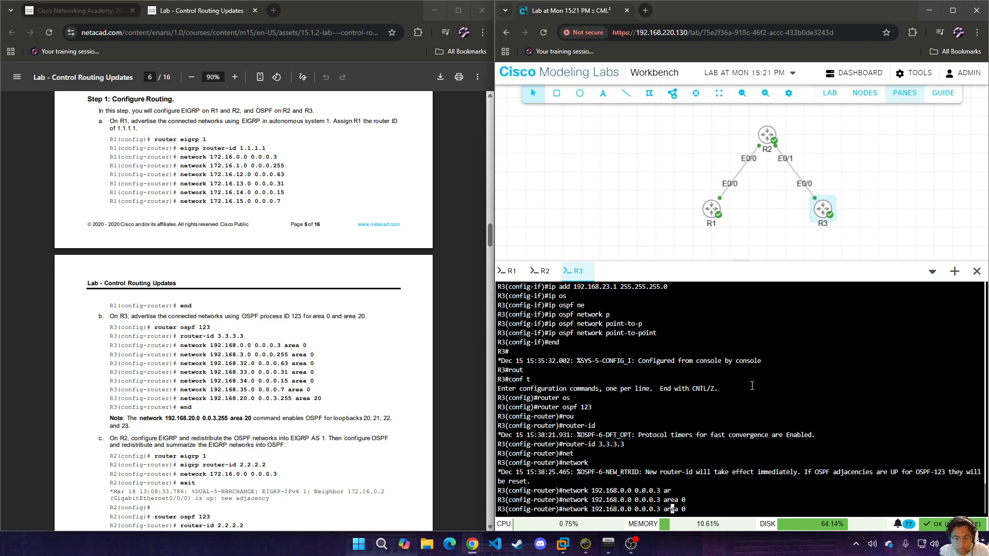
key("Left")
key("BackSpace")
type("255")
key("Left")
key("Left")
key("Left")
key("Left")
key("Left")
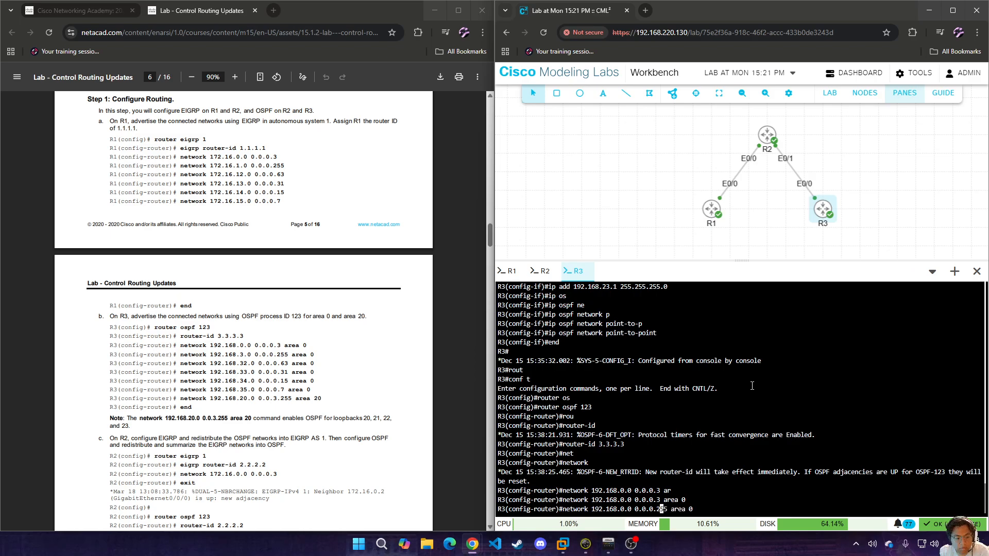
key("Left")
key("Left")
key("Left")
key("Left")
key("Left")
key("Left")
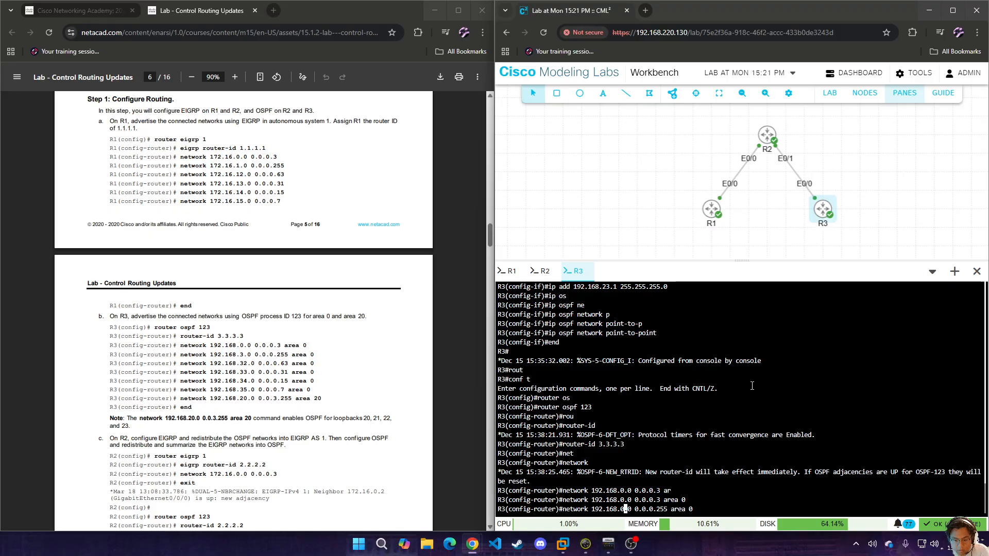
key("BackSpace")
type("3")
key("Return")
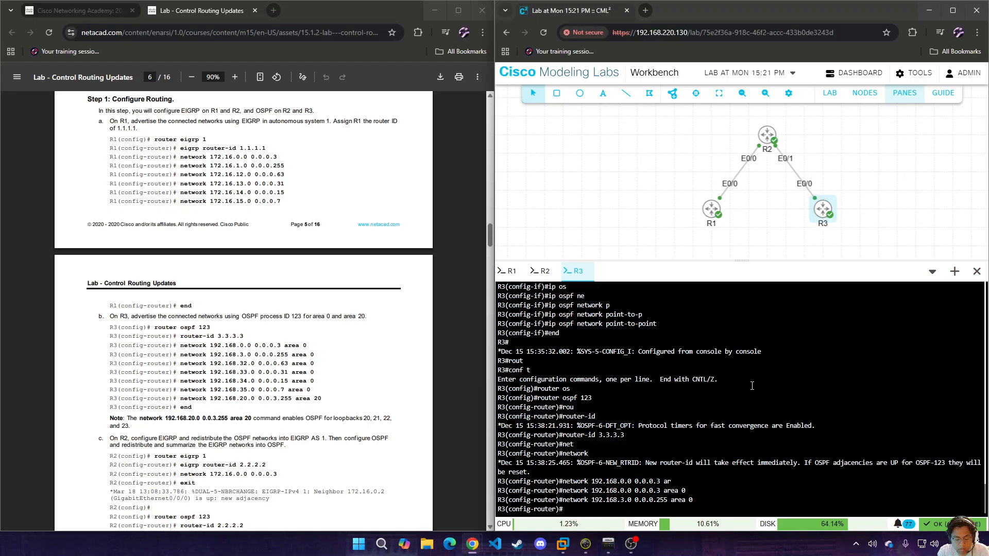
- Advertise network 192.168.32.0 with wildcard mask 0.0.0.63 in area 0 of R3's OSPF process
type("net")
key("Tab")
type("192.168.32.0 0.0.0.")
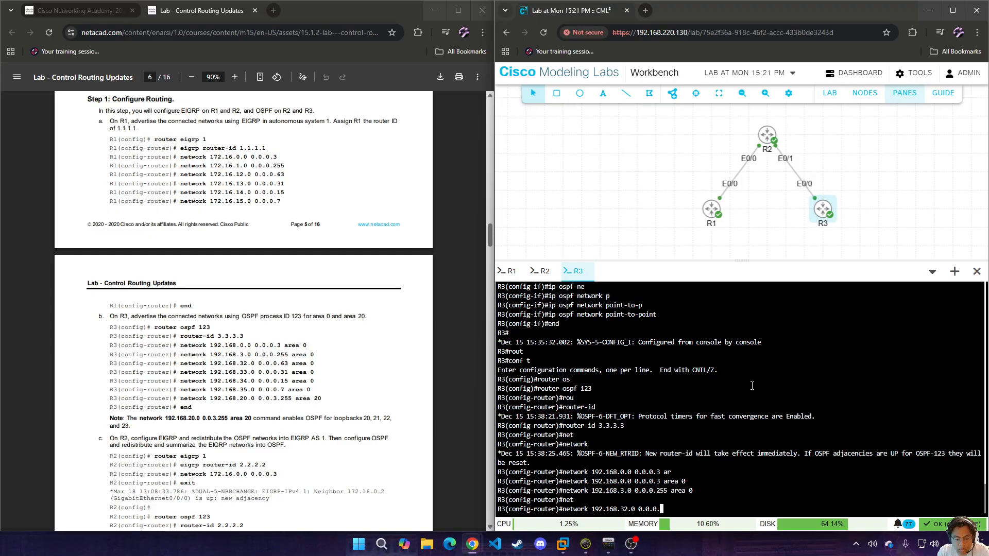
type("63 ar")
key("Tab")
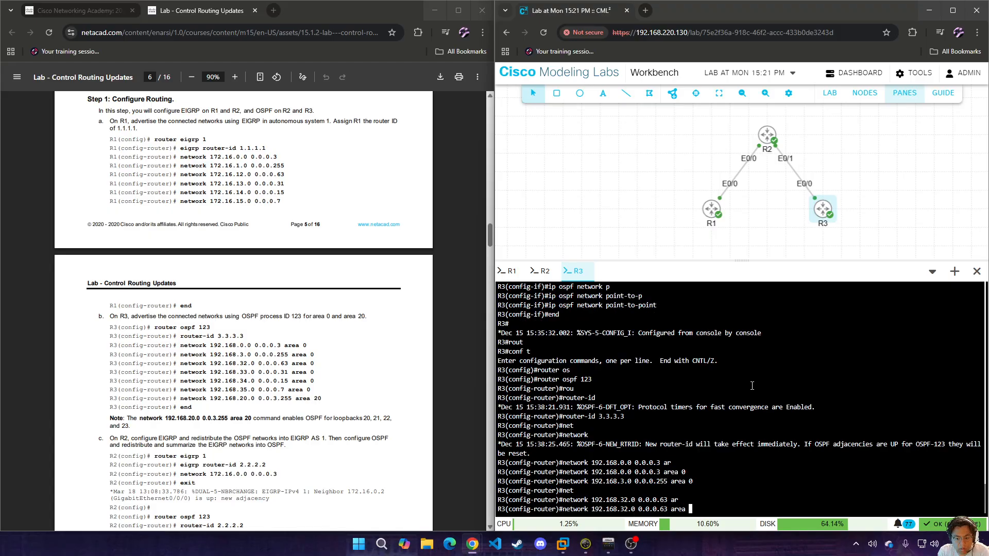
type("0")
key("Return")
- Advertise network 192.168.33.0 with wildcard mask 0.0.0.31 in area 0 of R3's OSPF process
type("net")
key("Tab")
type("192.168.33.0 0.0.0.31 area 0")
key("Tab")
type("0")
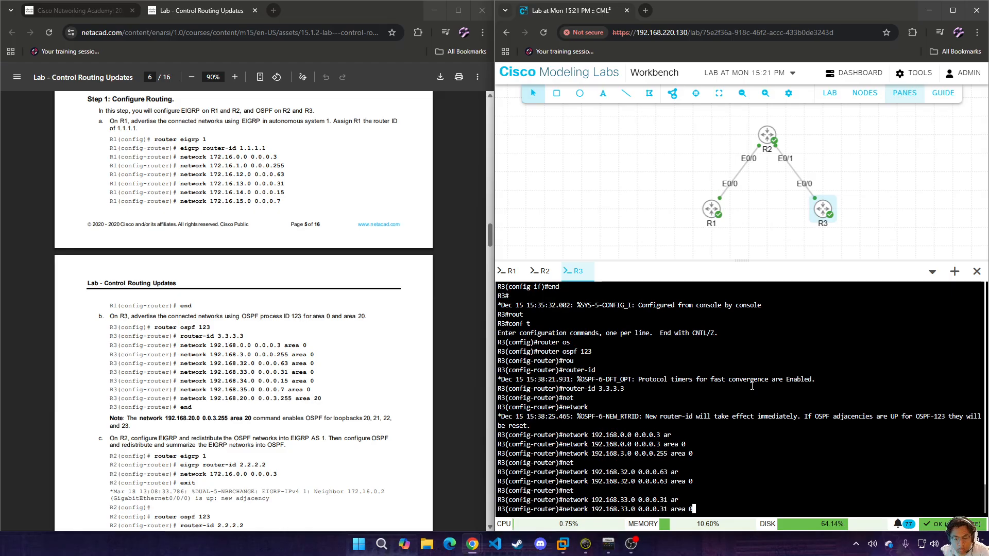
key("Return")
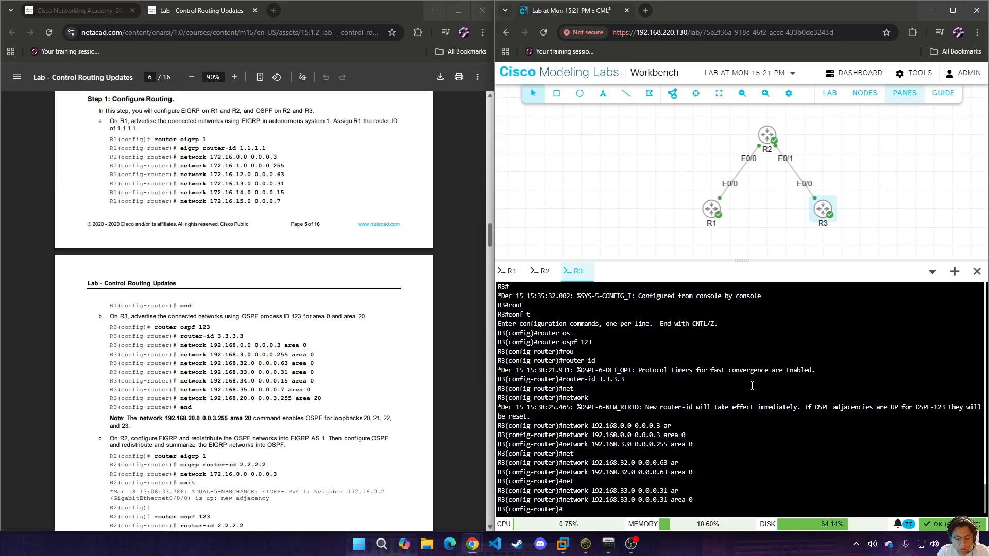
- Advertise network 192.168.34.0 with wildcard mask 0.0.0.15 in area 0 of R3's OSPF process
type("net")
key("Tab")
type("192.168")
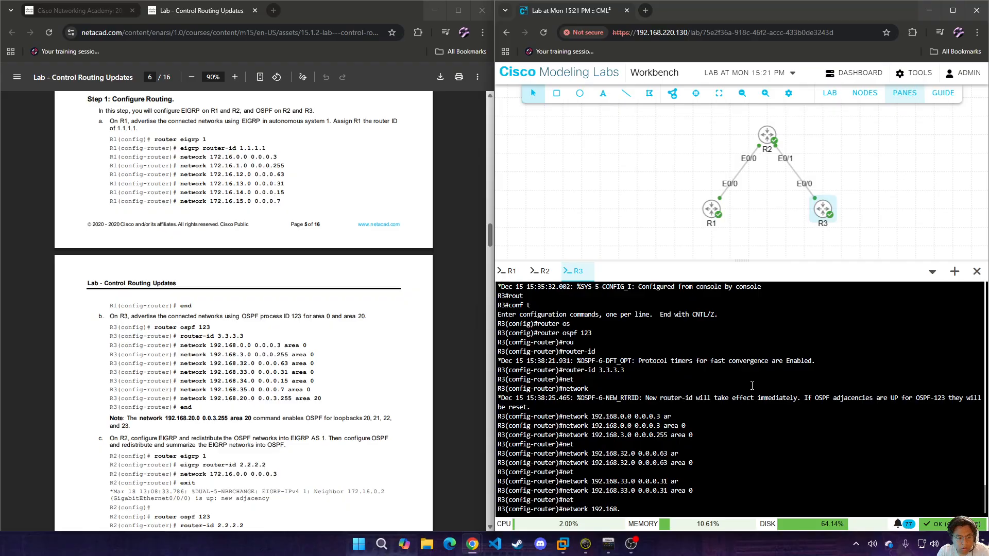
type(".34.0 0.0.0.1")
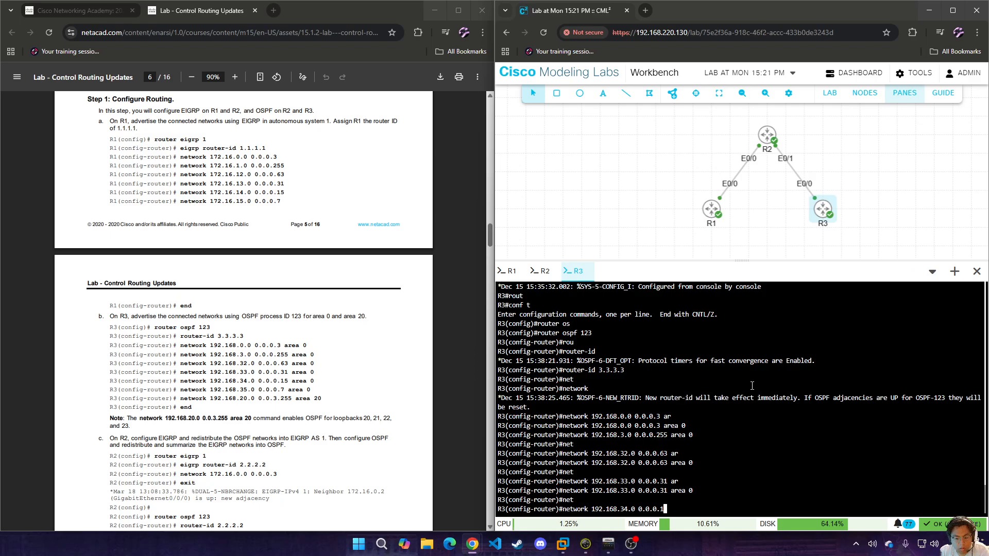
type("5 are")
key("Tab")
type("0")
key("Return")
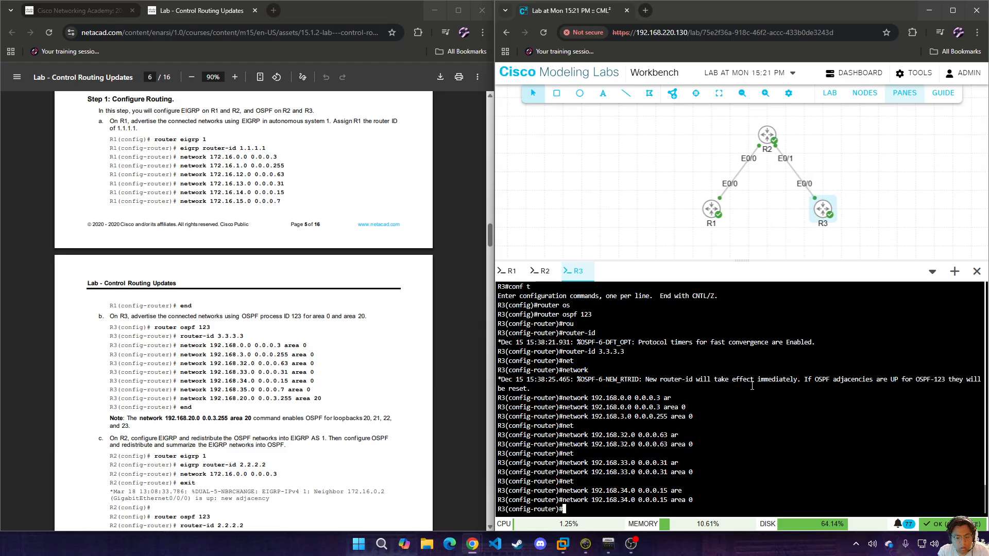
- Advertise network 192.168.35.0 with wildcard mask 0.0.0.7 in area 0 of R3's OSPF process
type("net")
key("Tab")
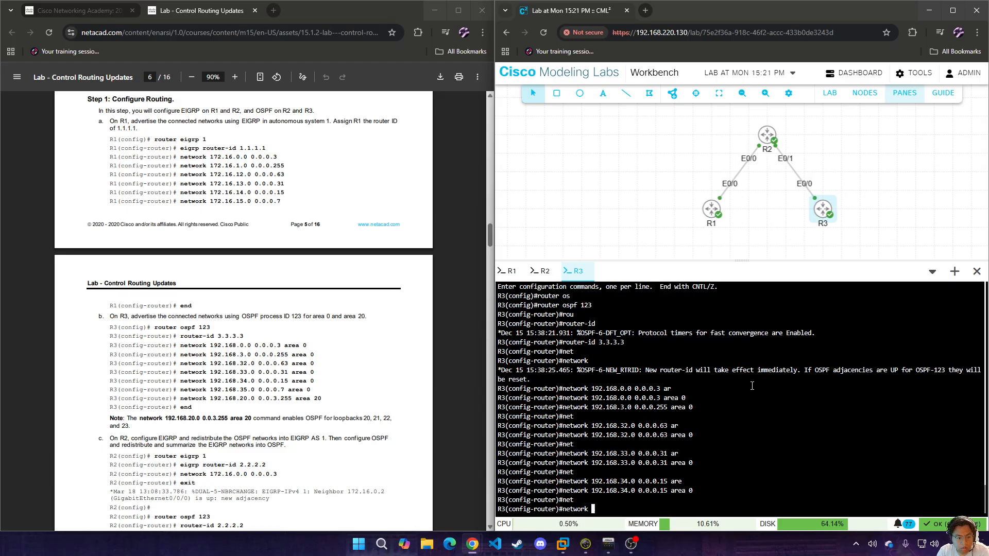
type("192.168.35")
type(".0")
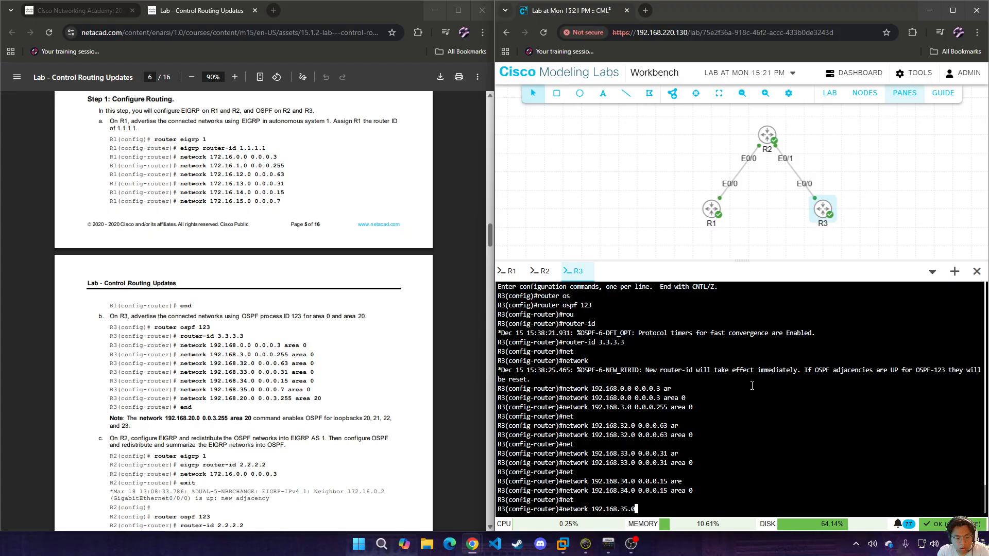
type(" 0.0.0.7 ar")
key("Tab")
type("0")
key("Return")
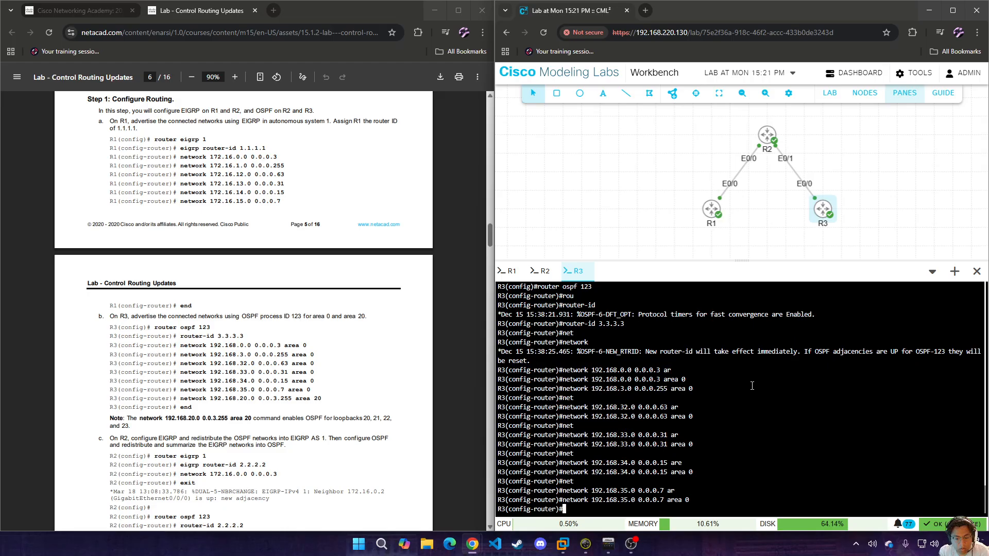
- Advertise network 192.168.20.0 with wildcard mask 0.0.3.255 in area 0 of R3's OSPF process and end configuration mode
type("net")
key("Tab")
type("192")
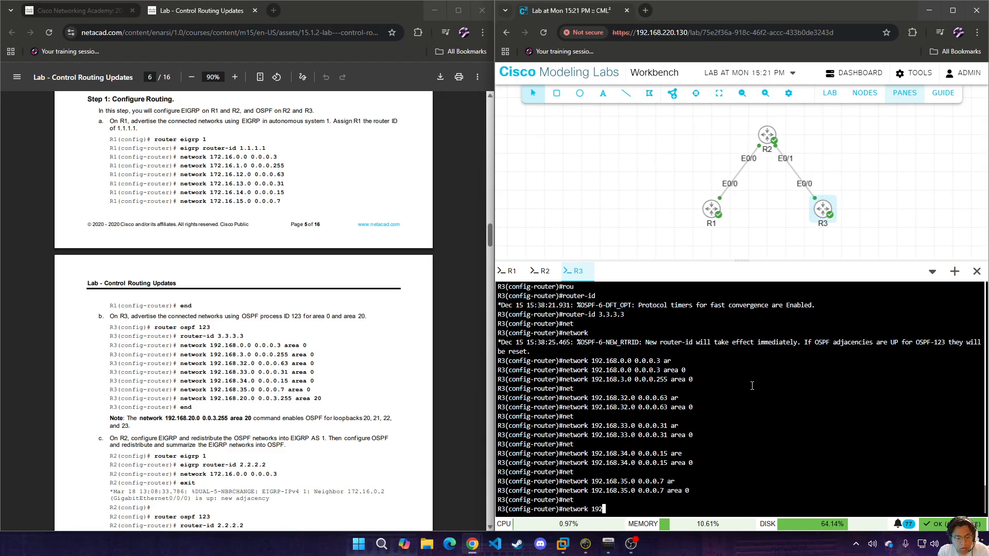
type(".168.20.0 0.0.")
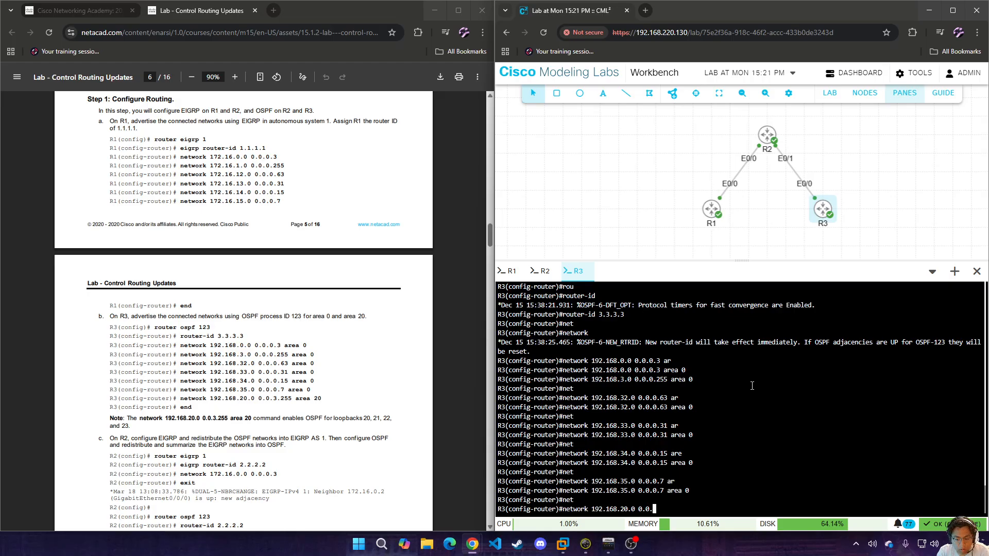
type("3.255 ar")
key("Tab")
type("0")
key("Return")
type("end")
key("Return")
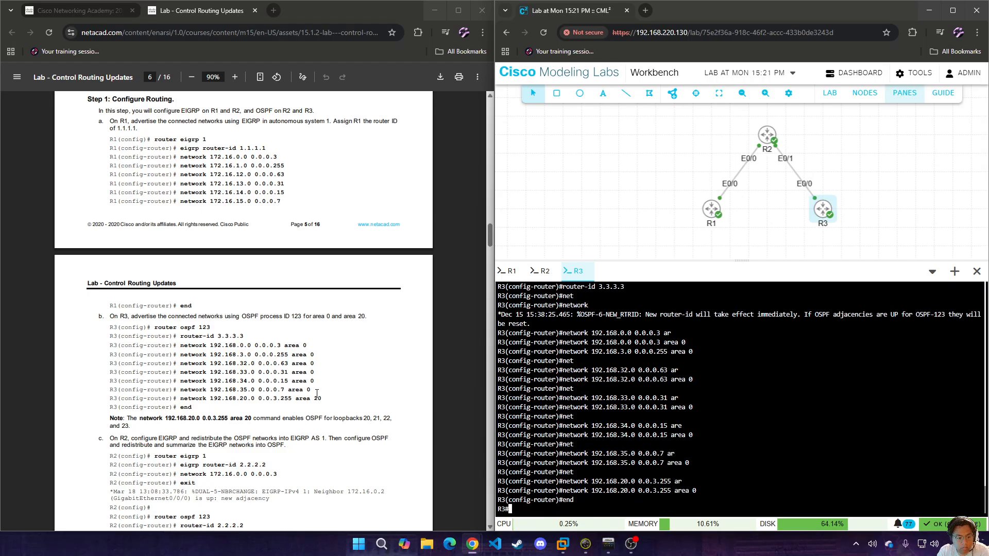
- Enter configuration mode on R2 and start the EIGRP routing process for autonomous system 1
scroll(316, 393, "down", 2)
left_click(542, 271)
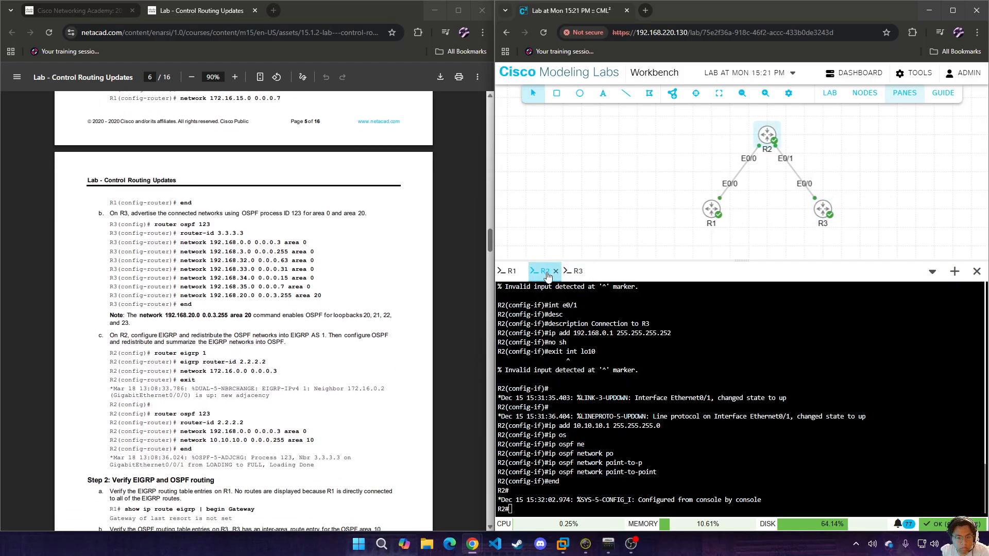
type("conf t")
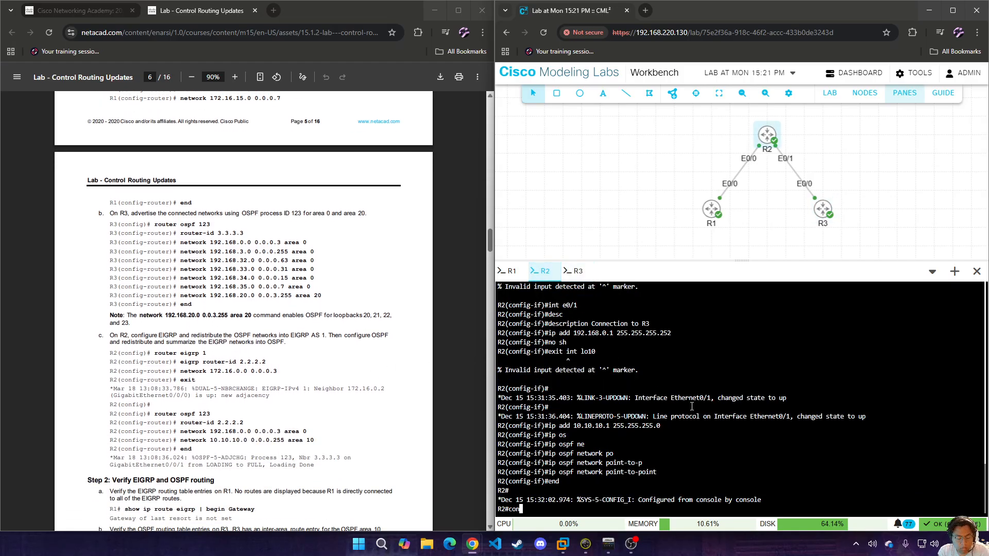
key("Return")
type("route")
key("Tab")
type("e")
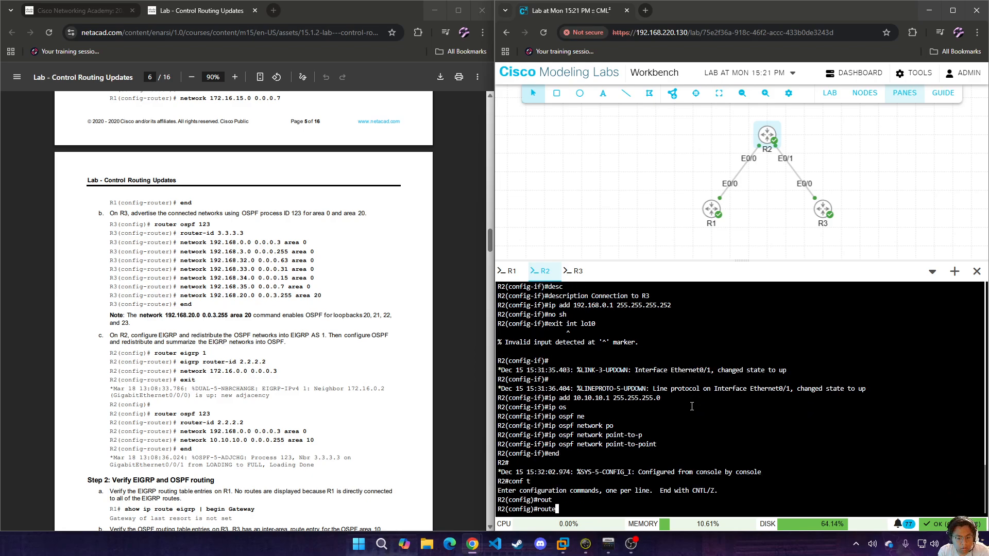
key("Tab")
type("r")
key("Tab")
type("ei")
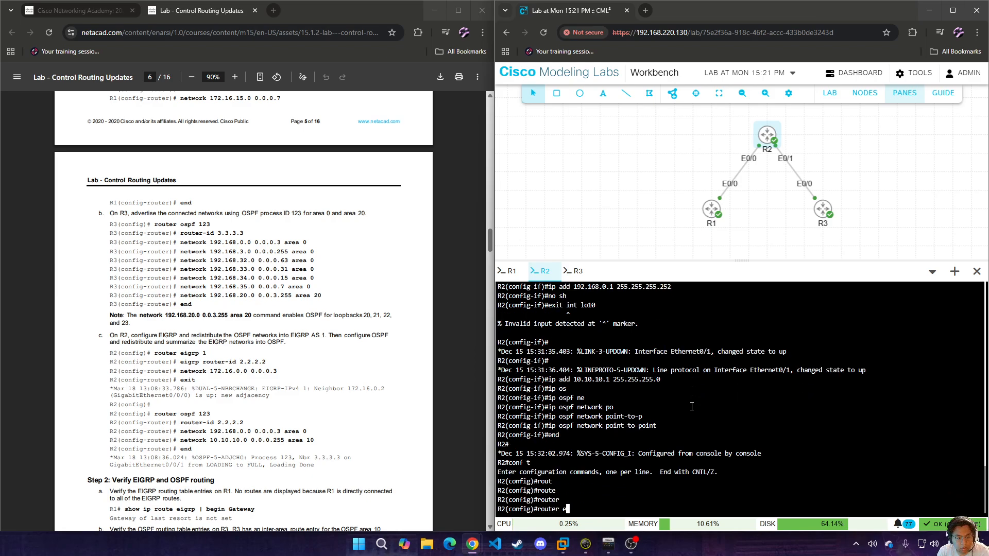
key("Tab")
type("1")
key("Return")
- Assign router ID 2.2.2.2 to R2's EIGRP process
type("eigr")
key("Tab")
type("ro")
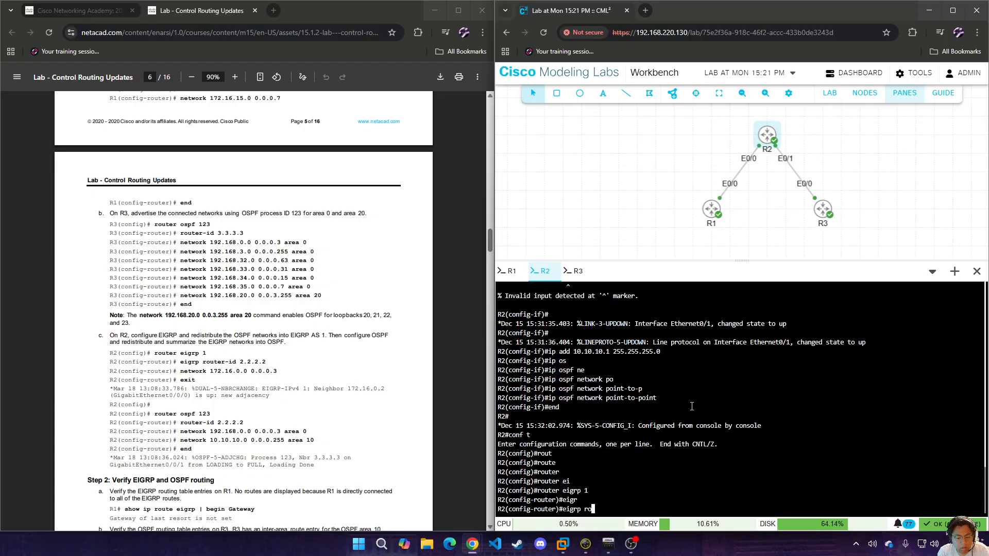
key("Tab")
type("2.2.2.2")
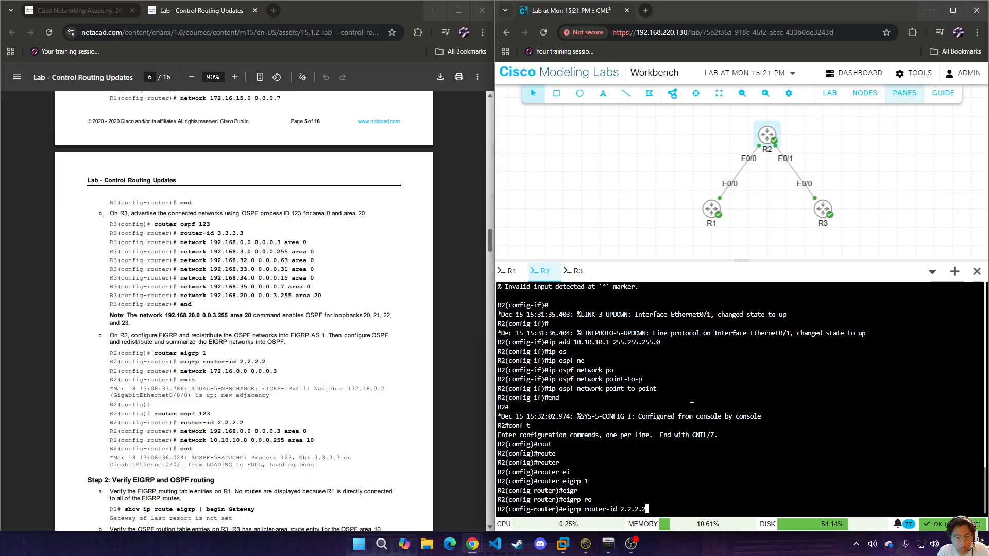
key("Return")
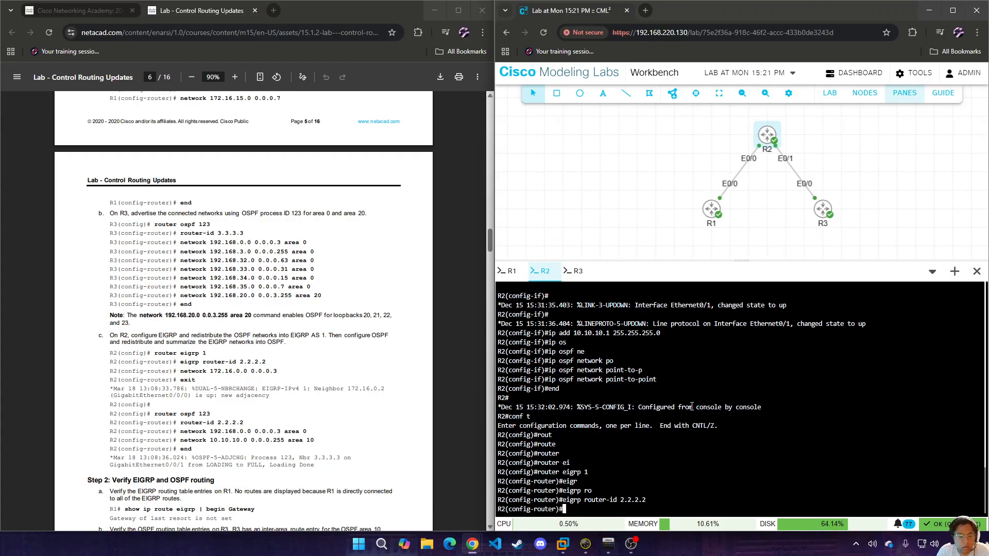
- Advertise network 172.16.0.0 with wildcard mask 0.0.0.3 in R2's EIGRP process and exit router configuration
type("ent")
key("Tab")
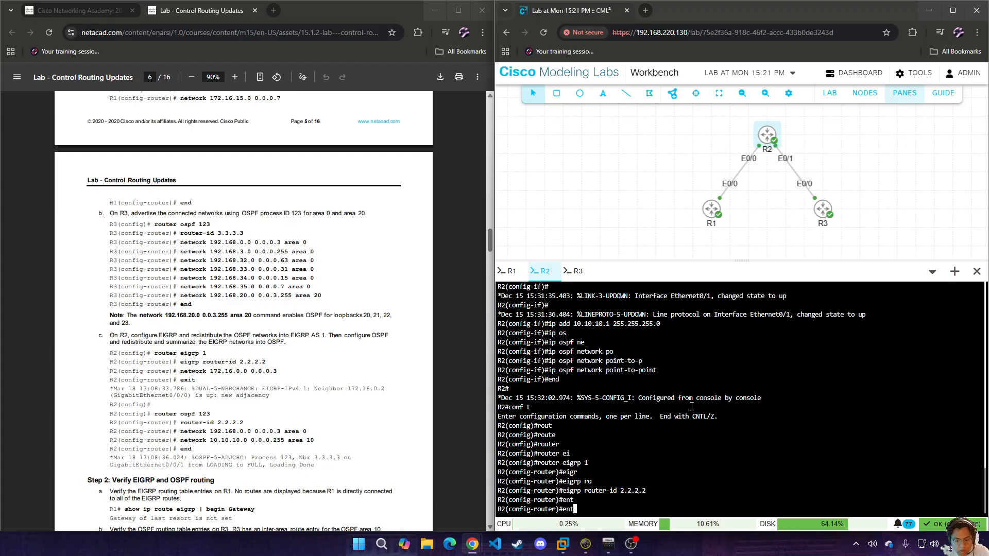
key("BackSpace")
key("BackSpace")
key("BackSpace")
type("net")
key("Tab")
type("172.")
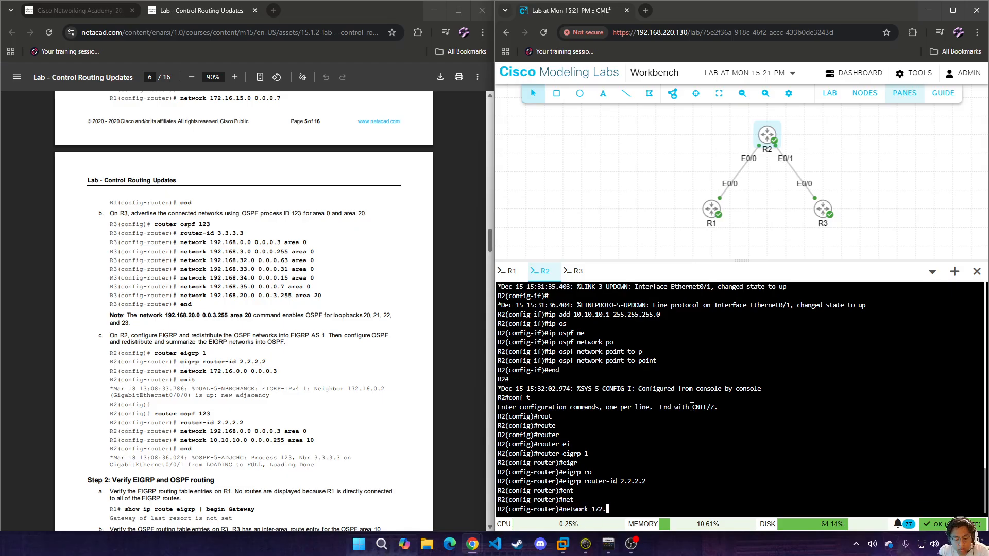
type("16.0.0 0.")
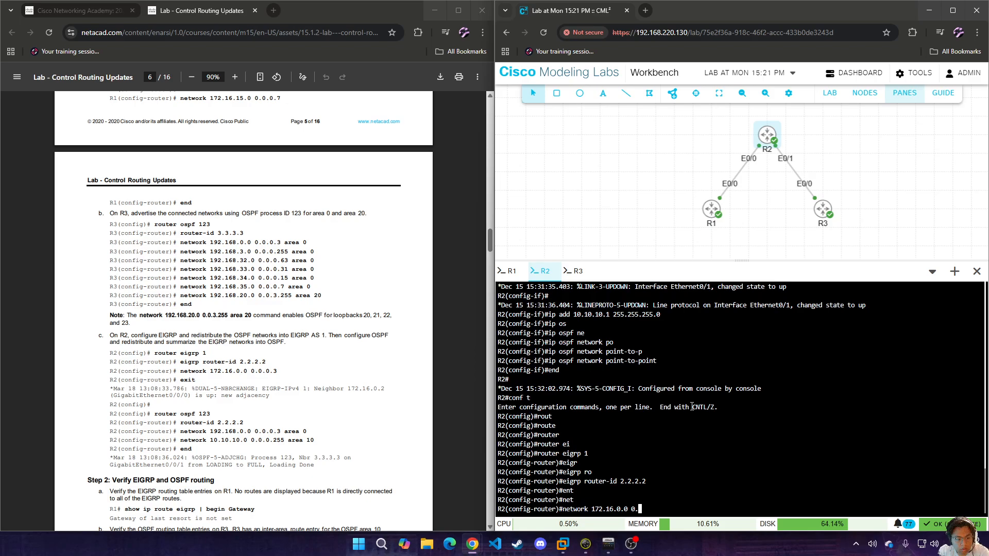
type("0.0.3")
key("Return")
type("exit")
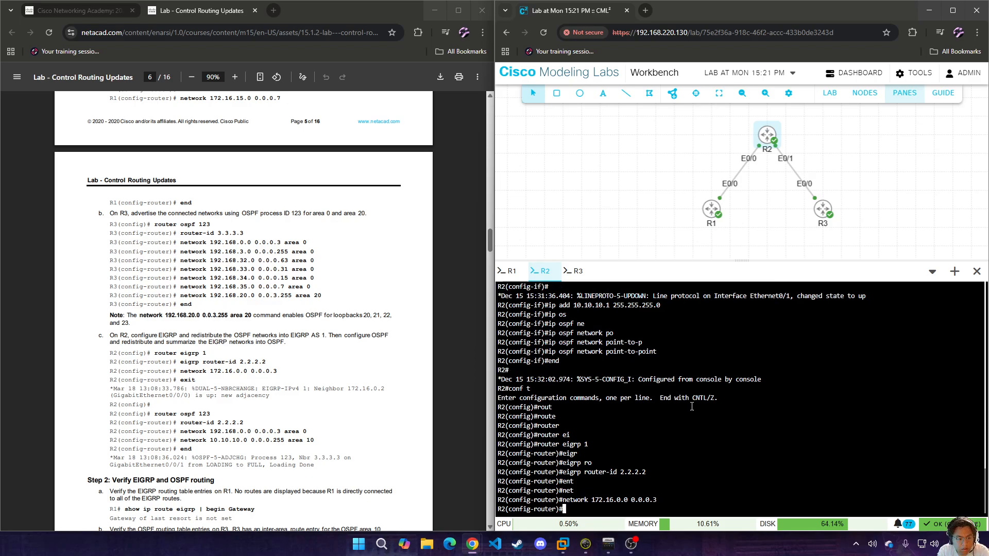
key("Return")
- Start OSPF routing with process ID 123 on R2
type("rout")
key("Tab")
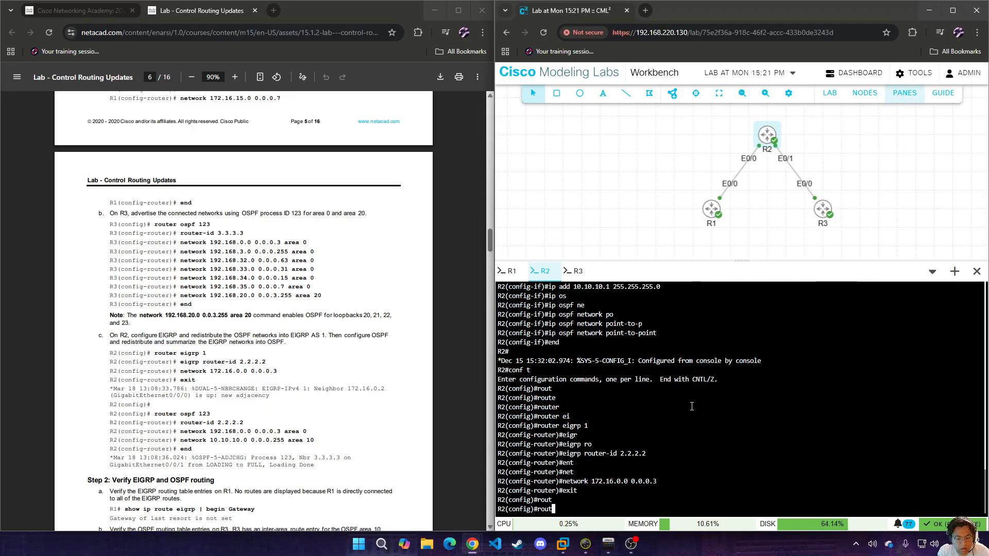
type("er os")
key("Tab")
type("123")
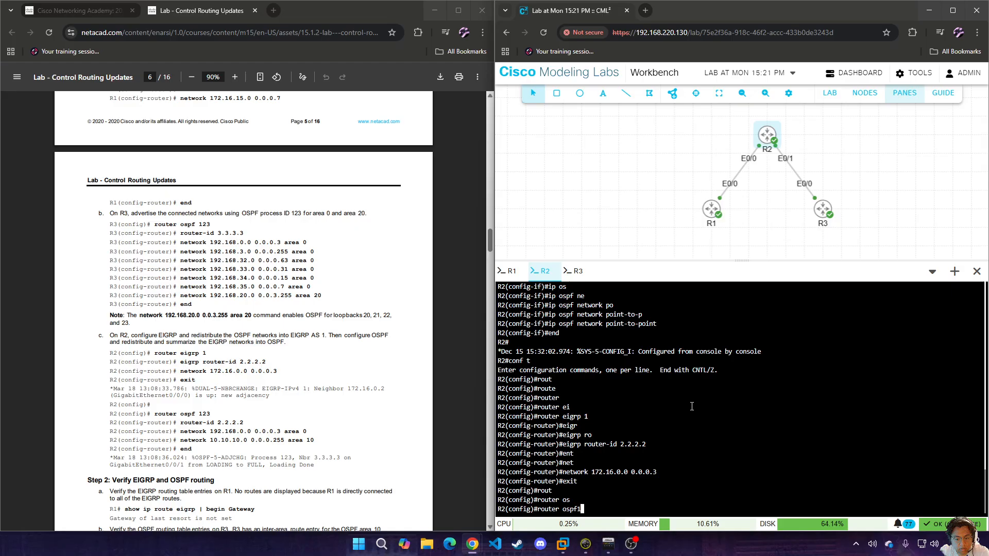
key("BackSpace")
key("BackSpace")
key("BackSpace")
type("123")
key("Return")
- Assign router ID 2.2.2.2 to R2's OSPF process
type("rout")
key("Tab")
type("er-")
key("Tab")
type("2.2.2.2")
key("Return")
- Advertise network 192.168.0.0 with wildcard mask 0.0.0.3 in area 0 of R2's OSPF process
type("netwo")
key("Tab")
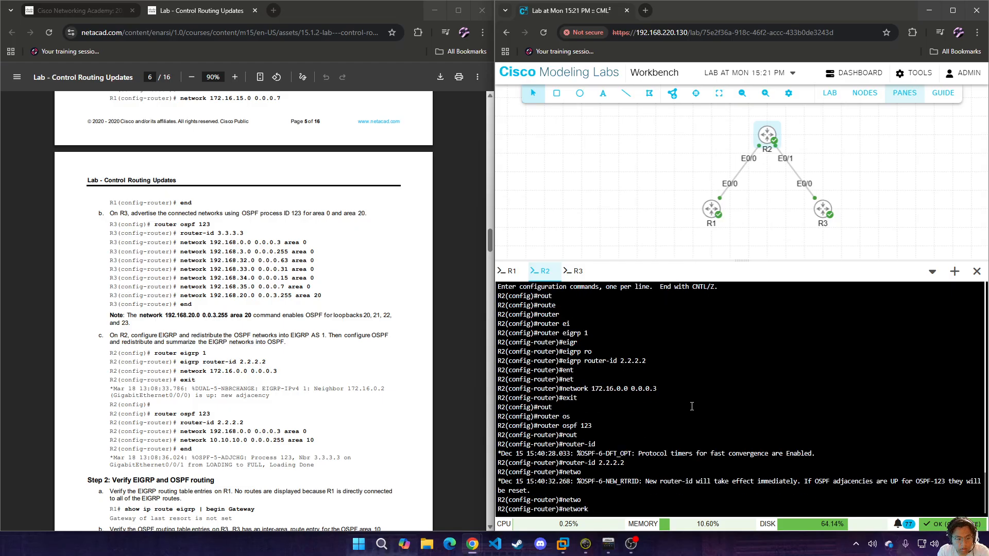
type("192.168.0.0. 0.0")
key("BackSpace")
key("BackSpace")
key("BackSpace")
key("BackSpace")
key("BackSpace")
type("0.0.0.3 ar")
key("Tab")
type("0")
key("Return")
- Advertise network 10.10.10.0 with wildcard mask 0.0.0.255 in area 10 of R2's OSPF process
type("netw")
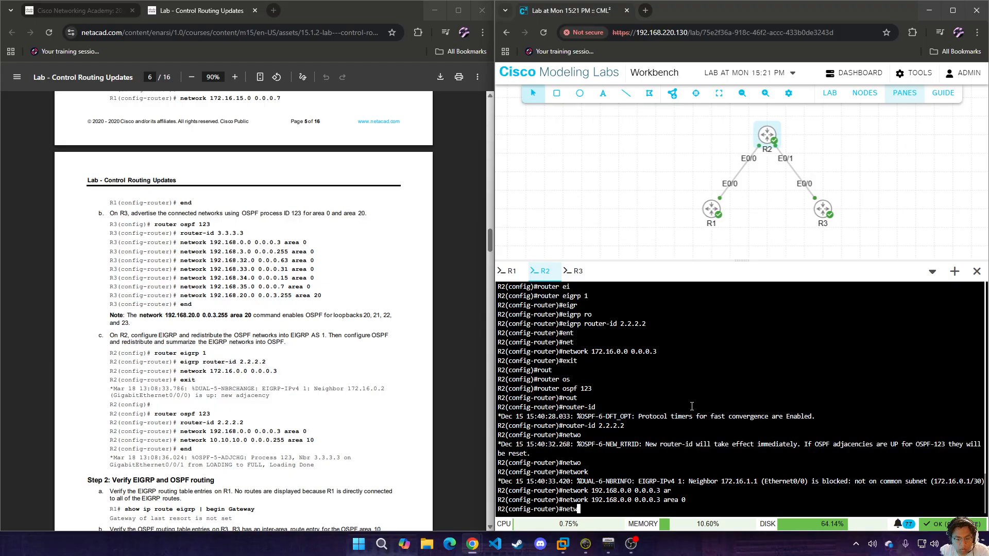
key("Tab")
type("10.10")
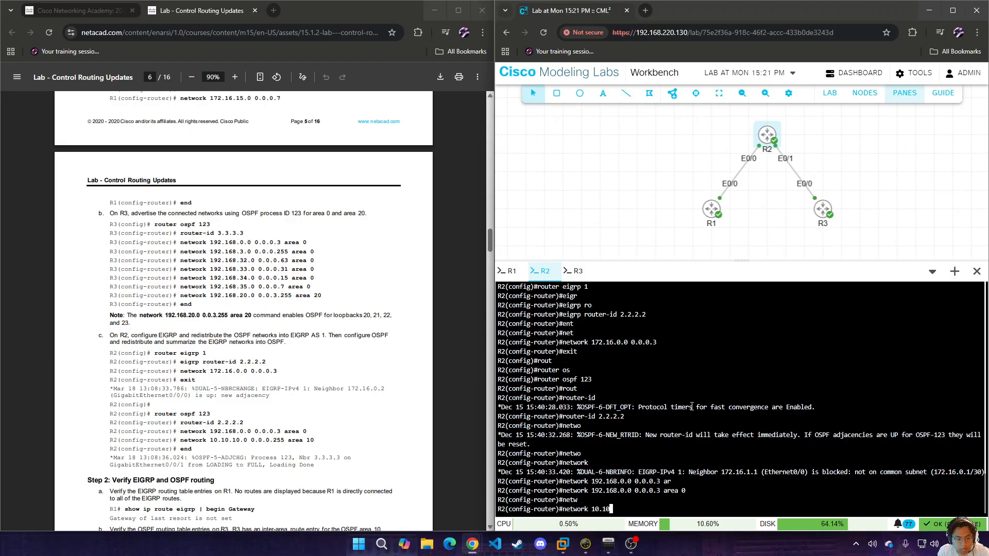
type(".10.0 ")
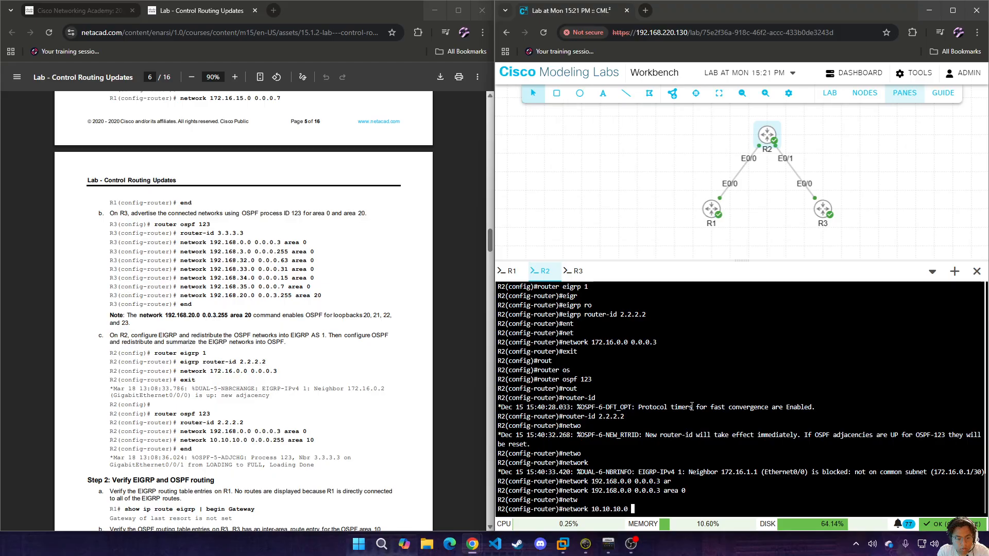
type("0.0.0.255 are")
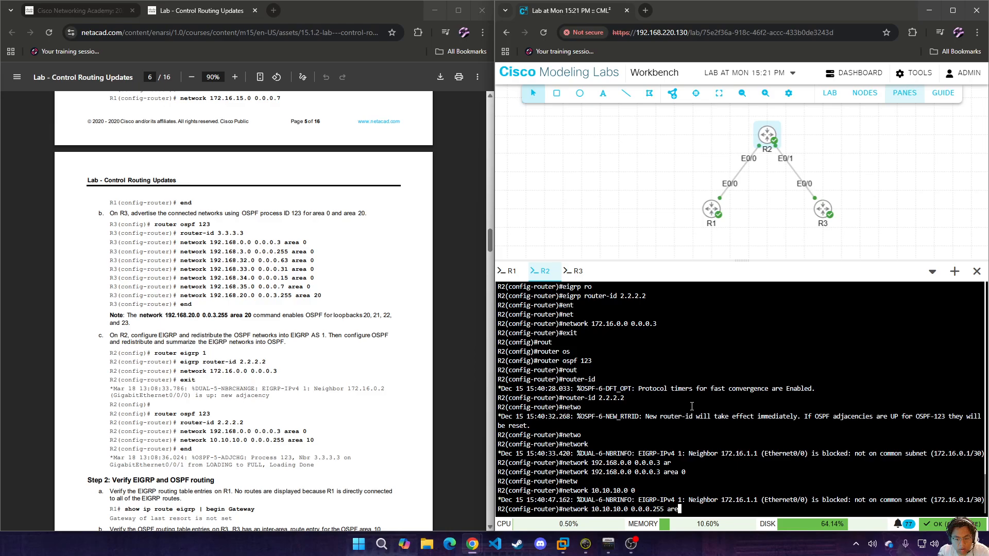
key("Tab")
type("0.10")
key("Return")
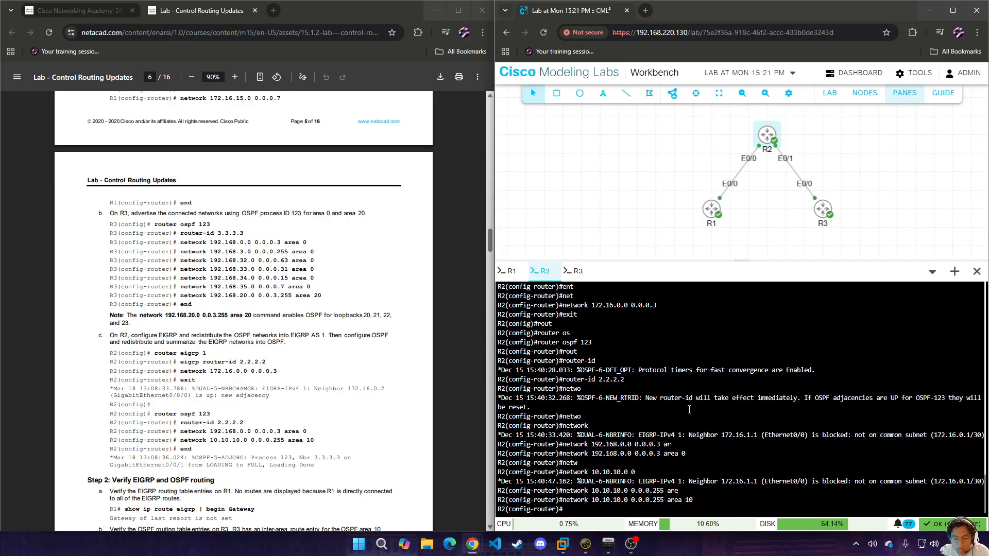
- Switch to R3's console and enter global configuration mode
left_click(574, 270)
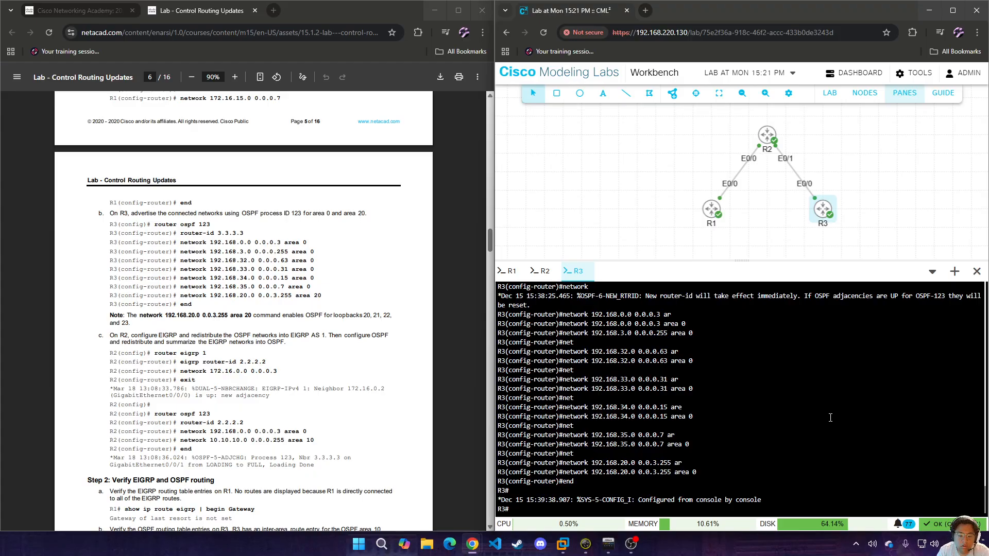
type("conf t")
key("BackSpace")
key("BackSpace")
key("BackSpace")
key("BackSpace")
key("BackSpace")
key("BackSpace")
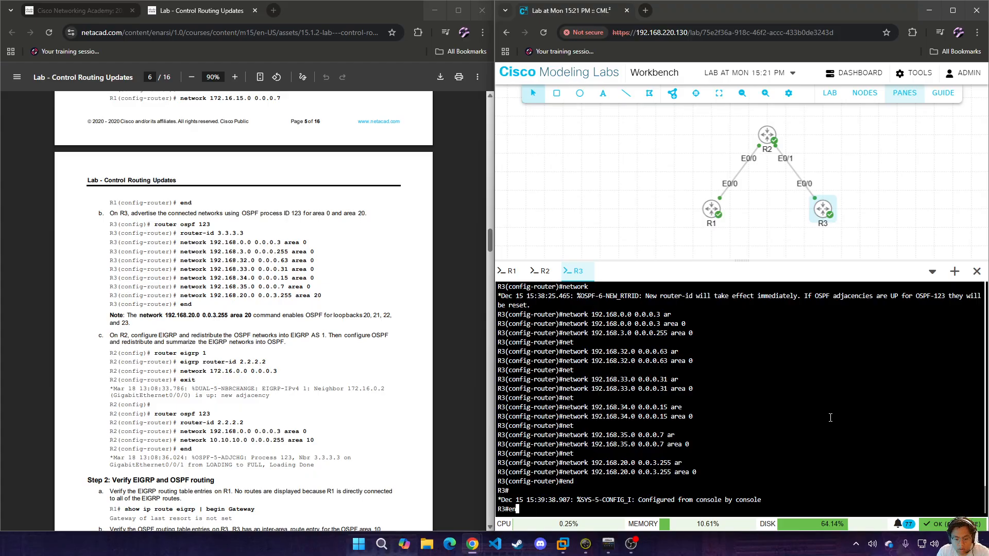
type("en")
key("BackSpace")
key("BackSpace")
type("conf t")
key("Return")
- Reopen the configuration of OSPF process 123 on R3
type("network 192.168.35.0 0.0.0.7 area 0")
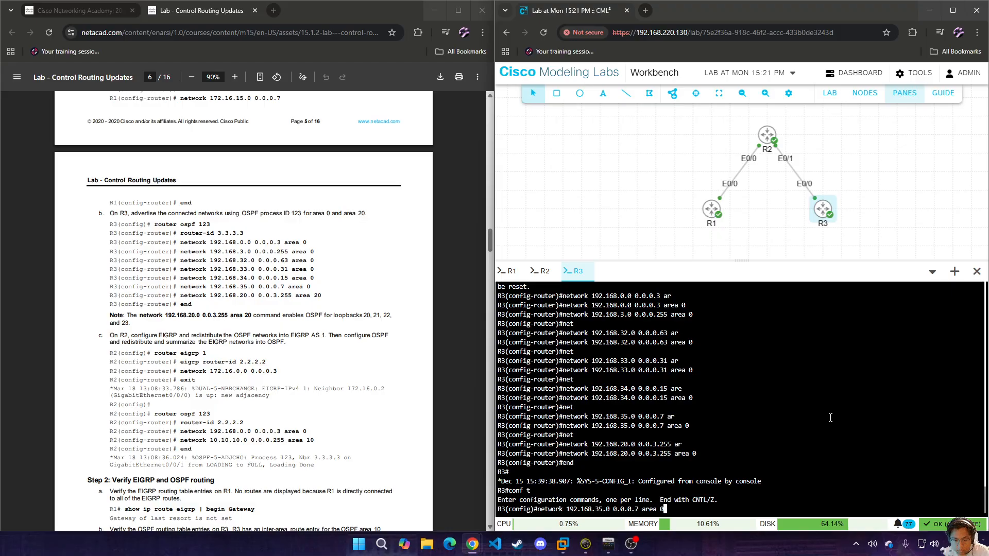
key("Up")
key("Up")
key("Up")
key("Up")
key("Up")
key("Up")
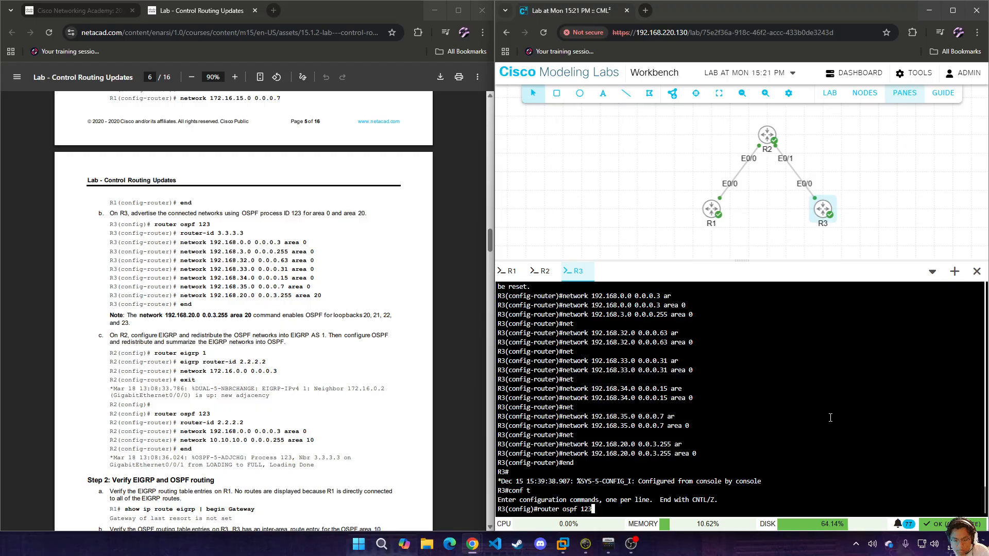
key("Return")
- Reassign network 192.168.20.0 with wildcard mask 0.0.3.255 to area 20 in R3's OSPF process
key("Up")
key("Up")
key("Up")
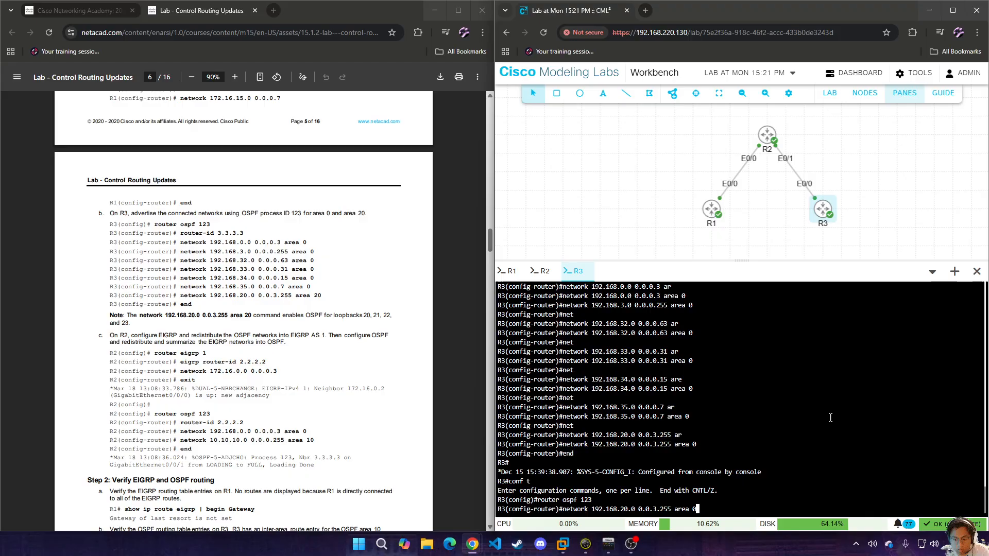
type("20")
key("Return")
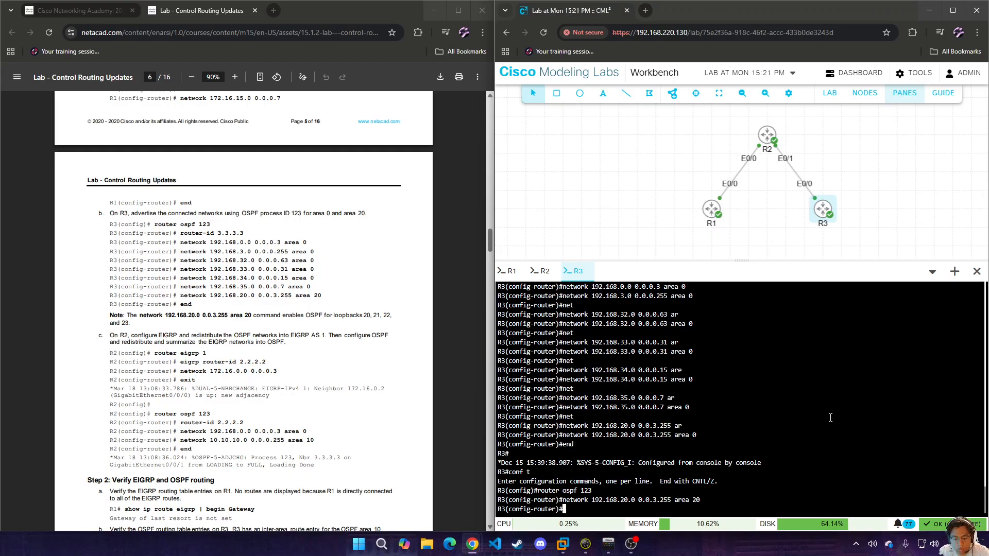
key("Up")
key("Return")
type("end")
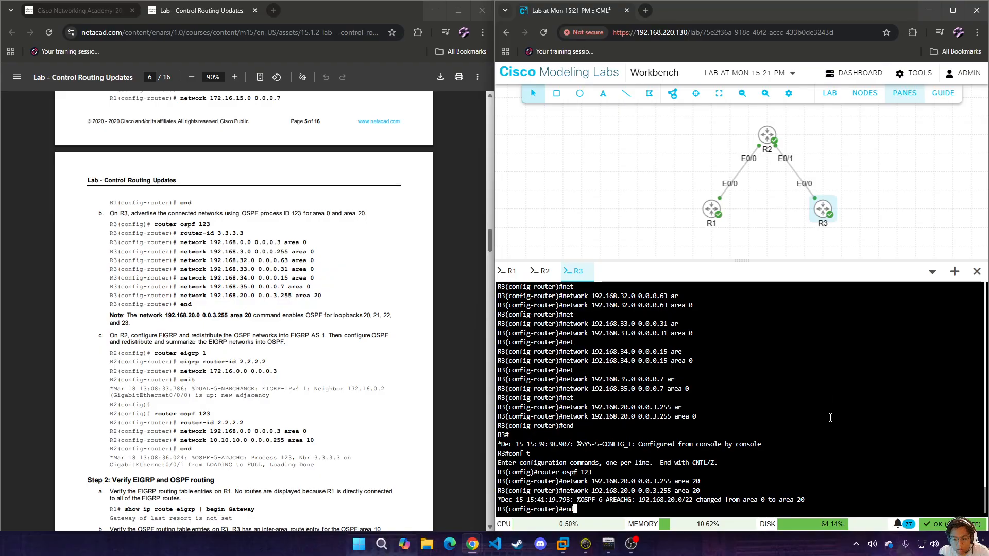
key("BackSpace")
key("BackSpace")
key("BackSpace")
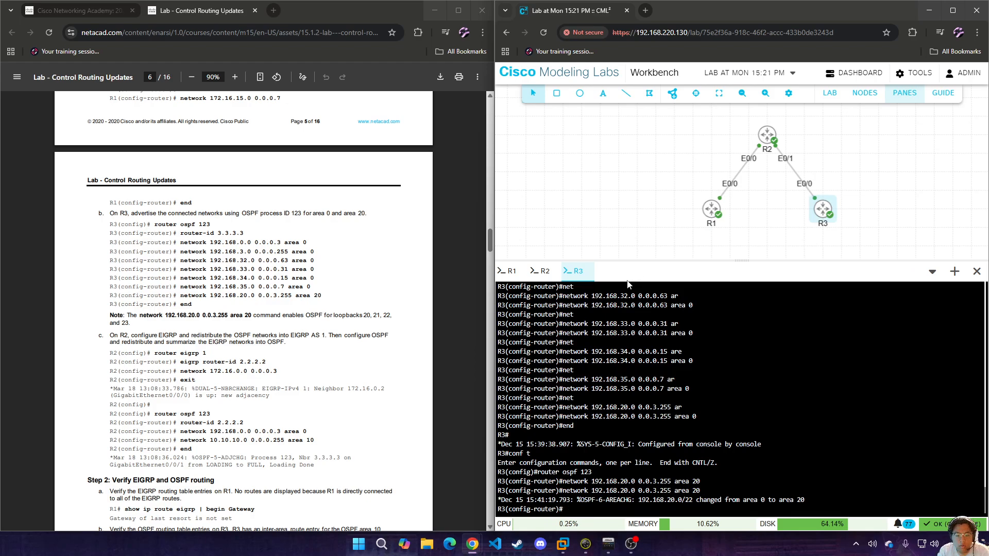
- Return to R2's console and end its configuration mode
left_click(541, 271)
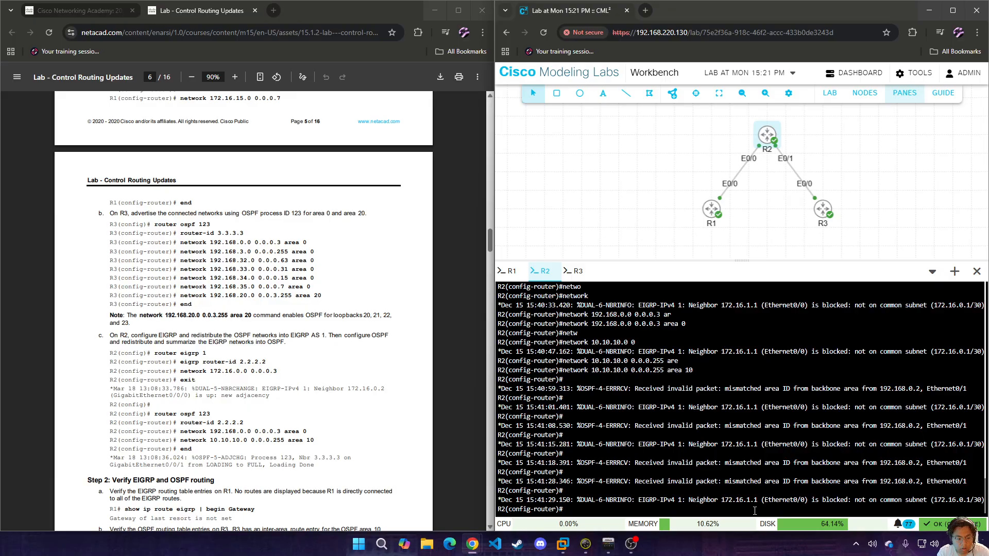
type("end")
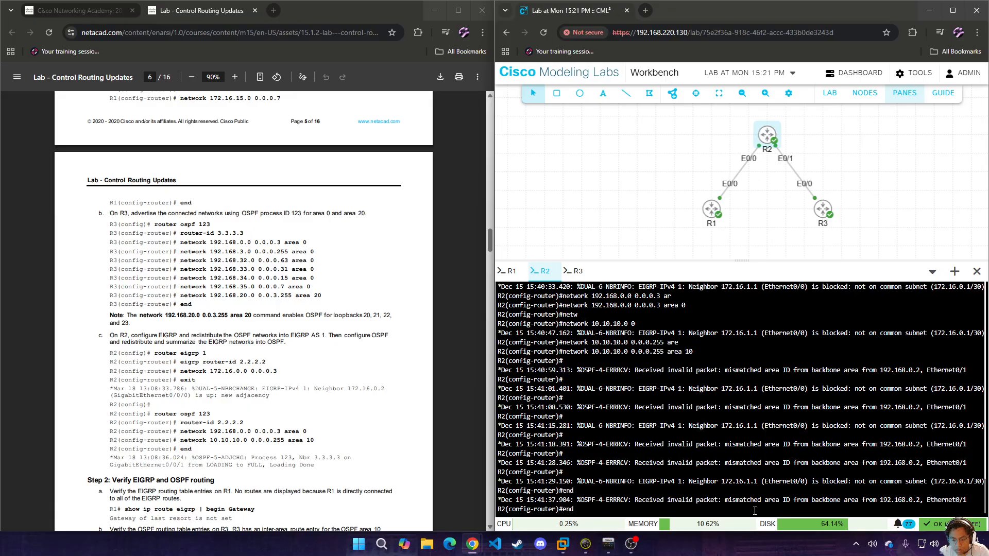
key("Return")
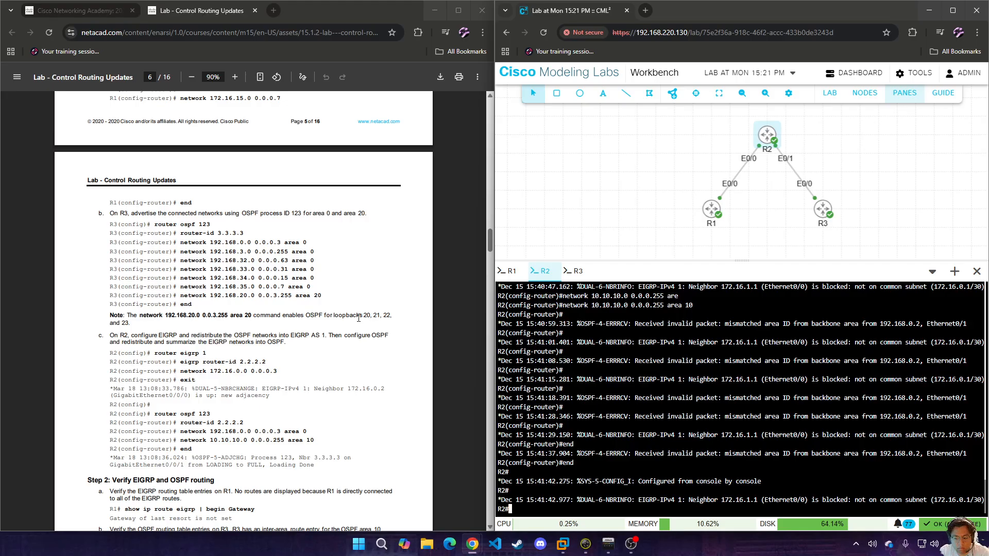
- Display the OSPF routing table entries on R1
scroll(359, 318, "down", 3)
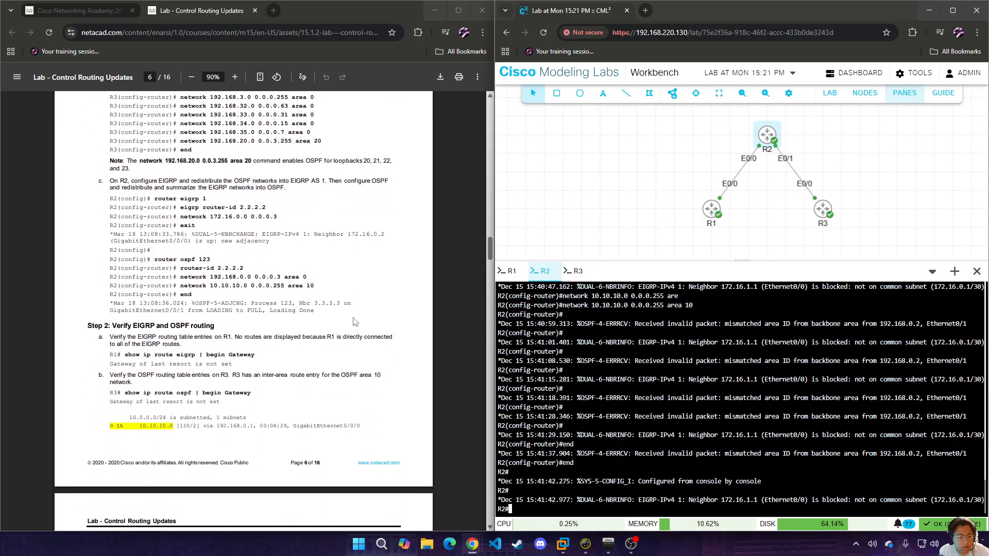
left_click(512, 271)
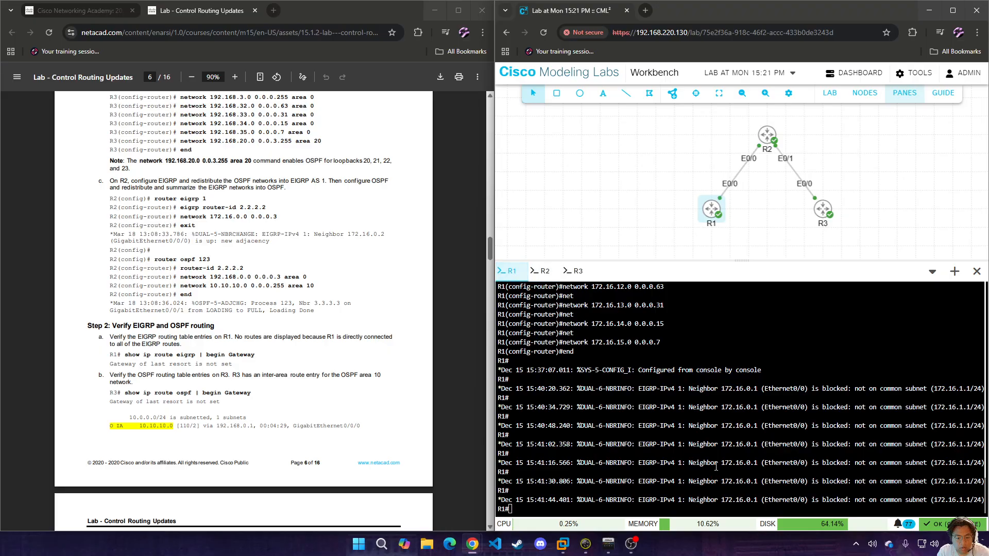
type("show ip route")
key("Tab")
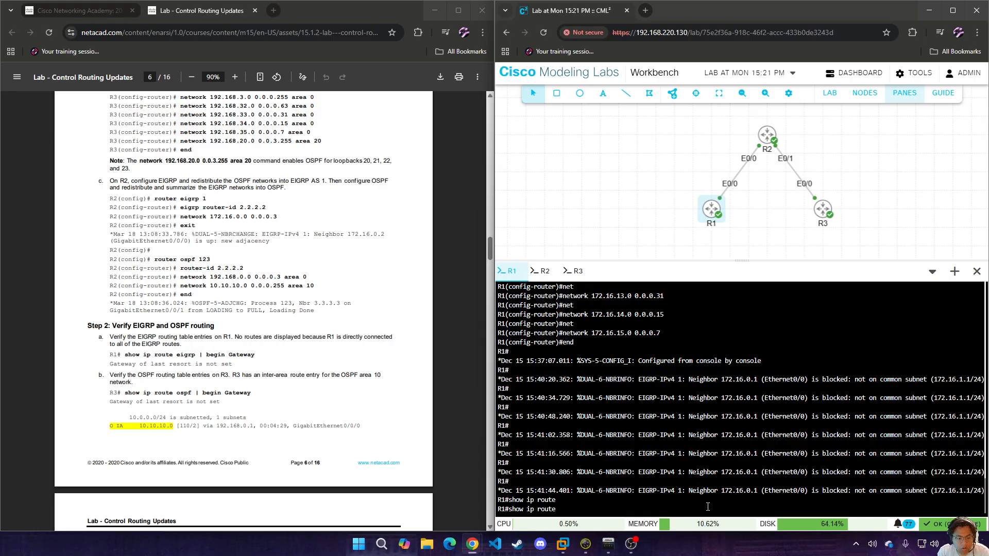
type("os")
key("Tab")
key("Return")
- Show R1's OSPF routing table entries, filtering the output to begin at "Gate"
key("Up")
type("|")
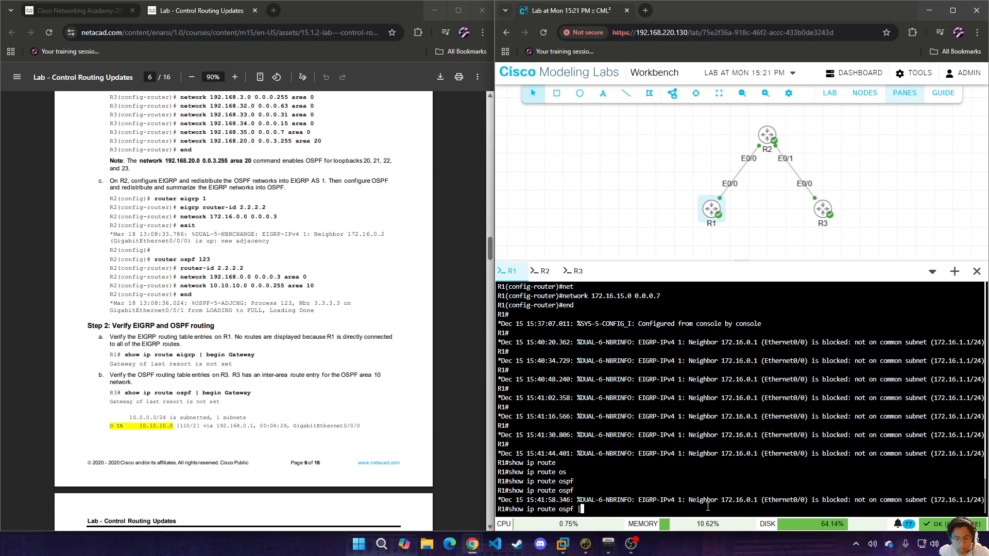
type(" be")
key("Tab")
type("Gate")
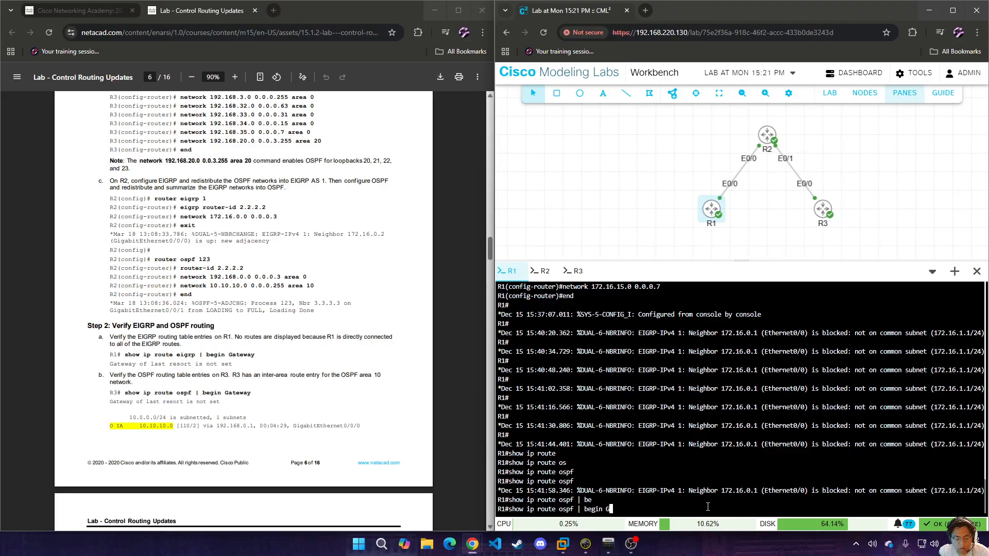
key("Return")
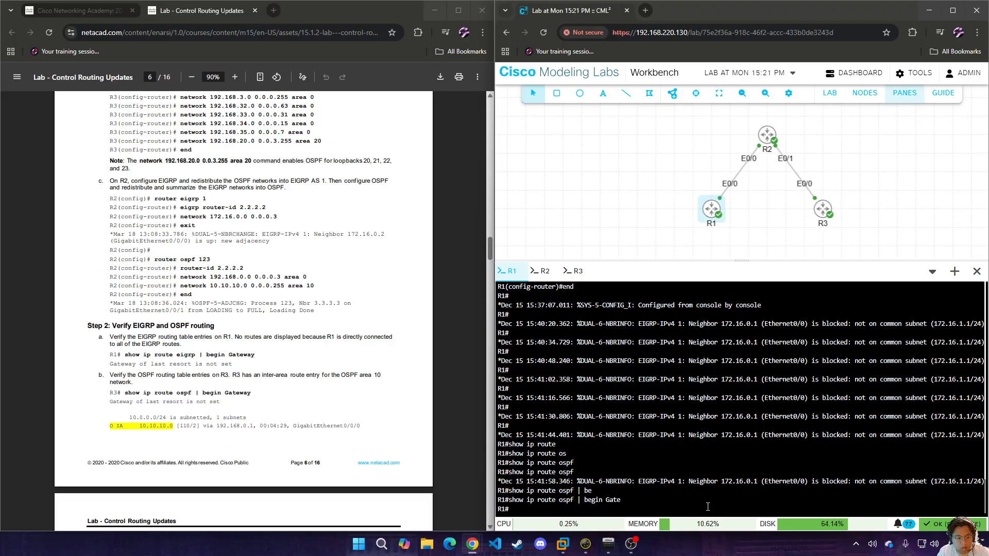
- Show R1's EIGRP routing table entries, filtering the output to begin at "Gateway"
scroll(318, 330, "down", 3)
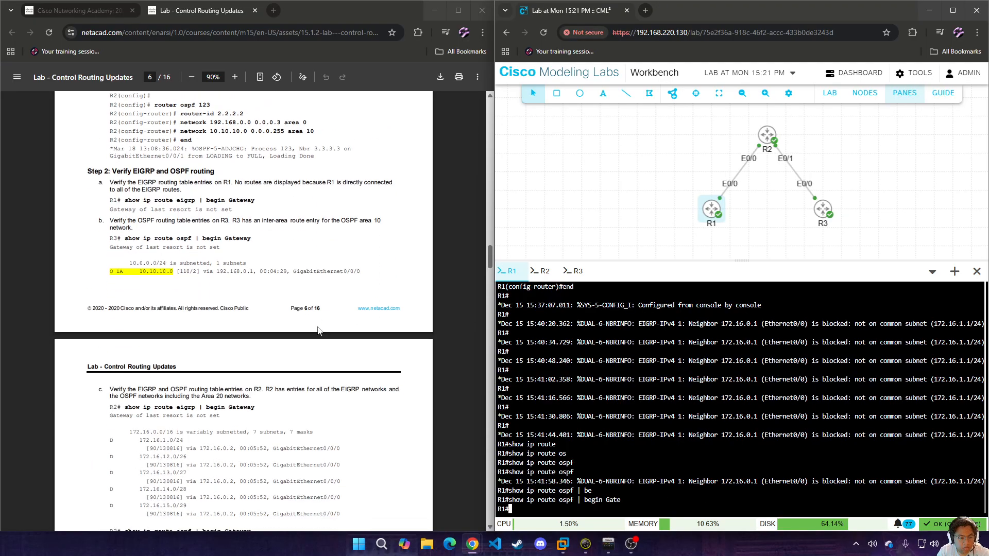
left_click(307, 258)
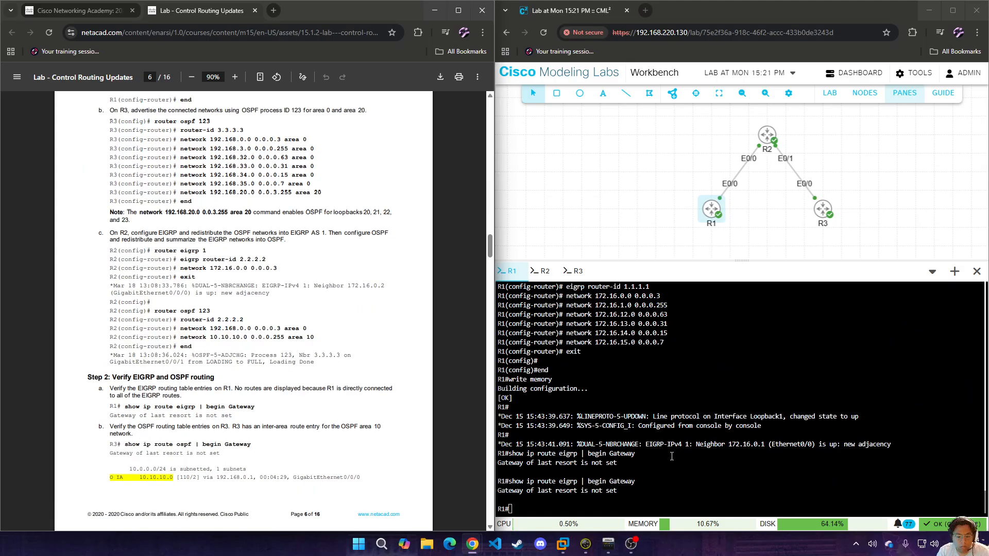
left_click(683, 471)
key("Up")
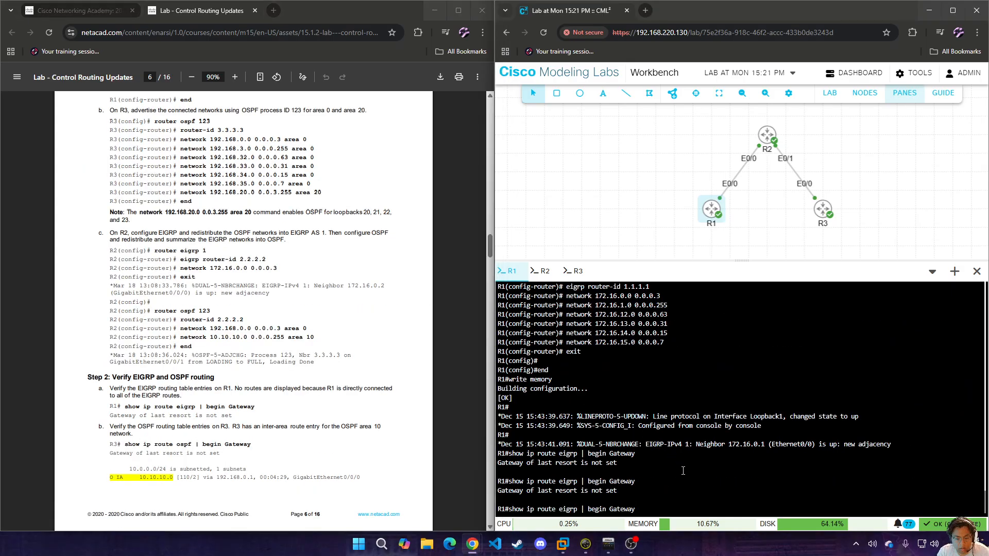
key("Return")
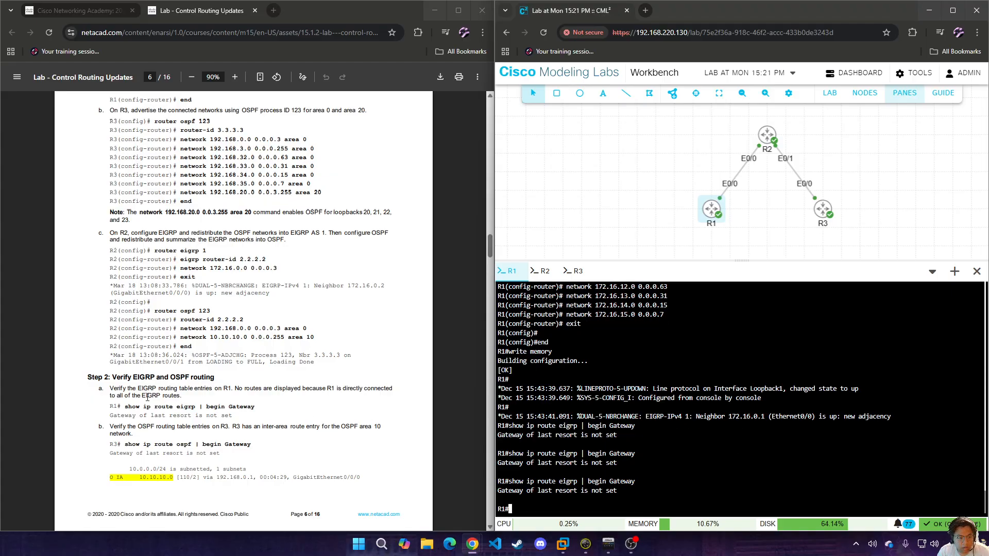
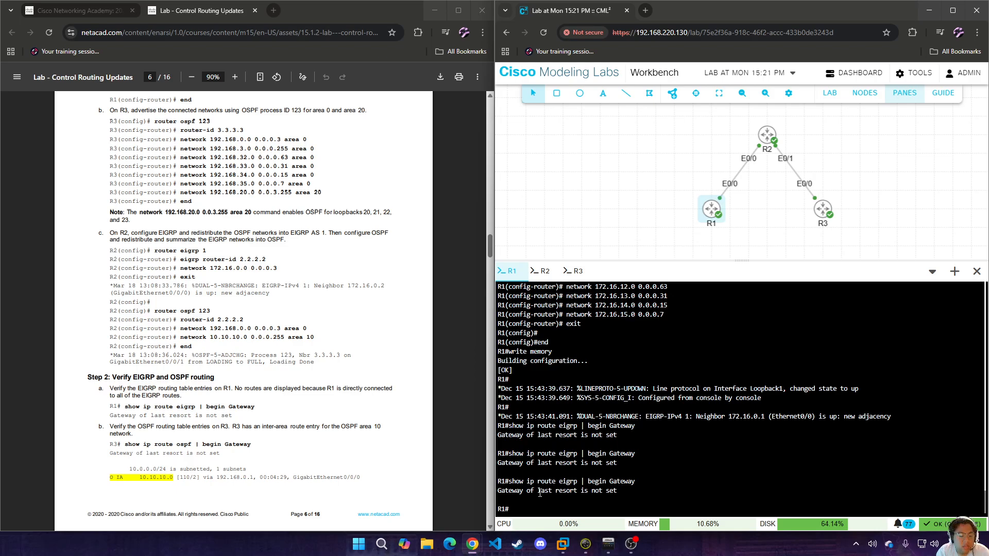
- Switch to R3's console and show its OSPF routing table entries, with the output beginning at "Gateway"
double_click(577, 271)
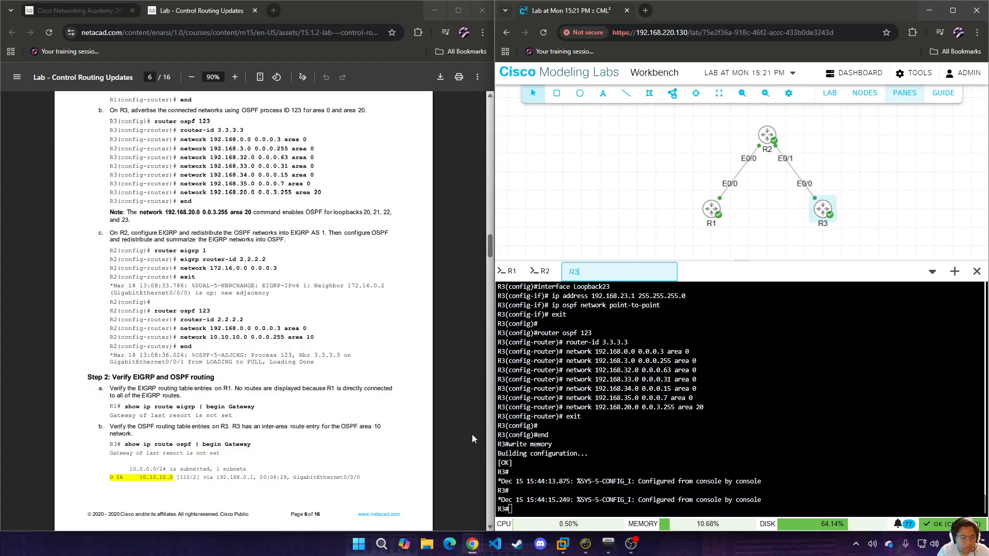
left_click(701, 444)
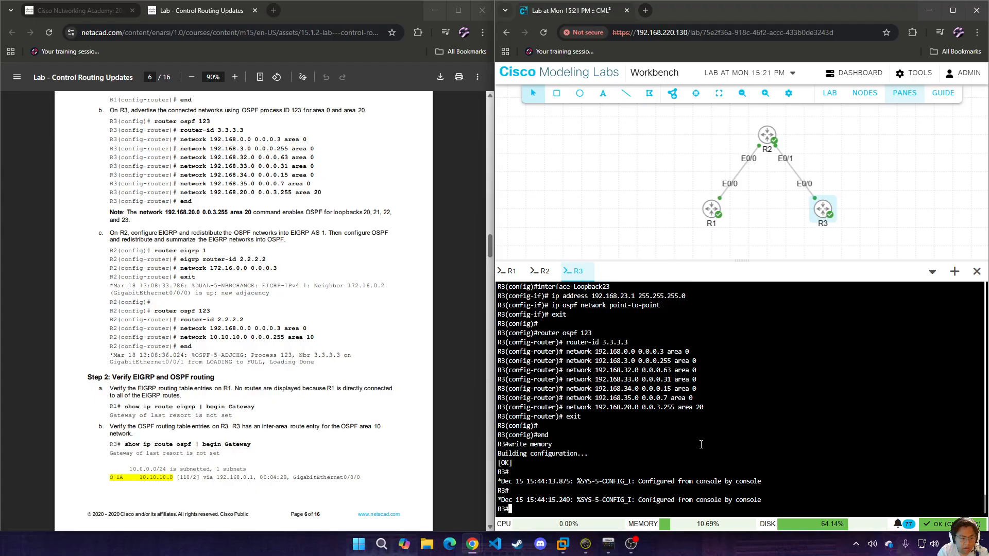
type("show")
key("Tab")
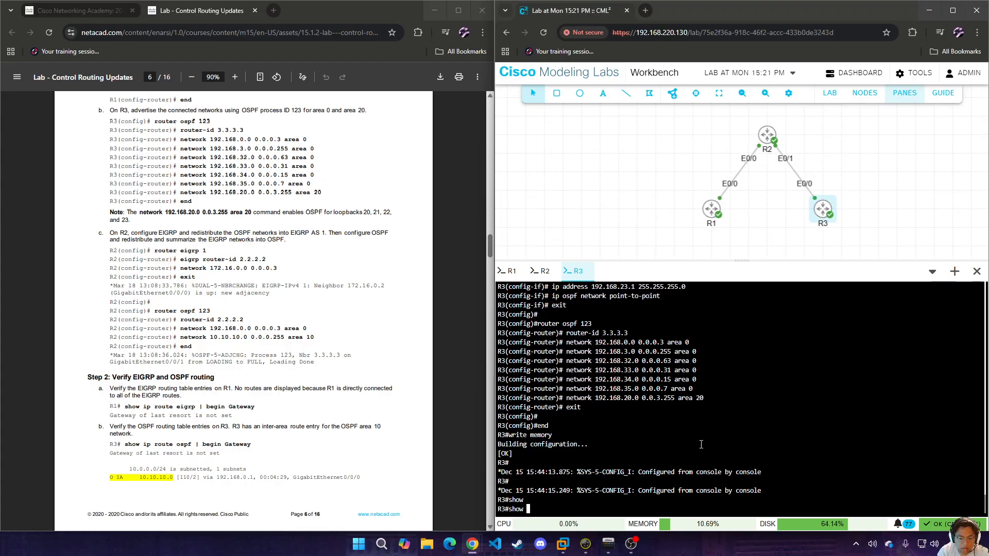
type("i")
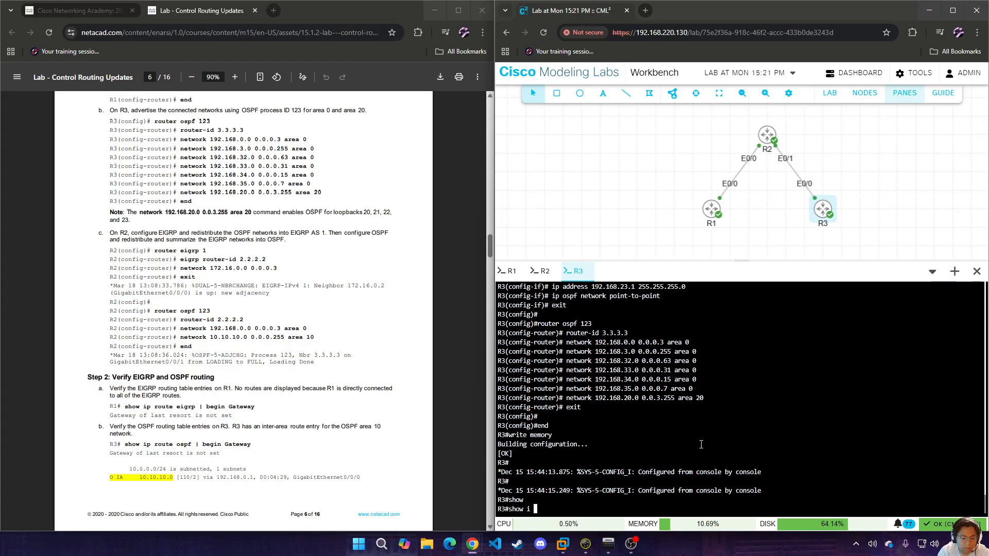
type("p ro")
type("e ")
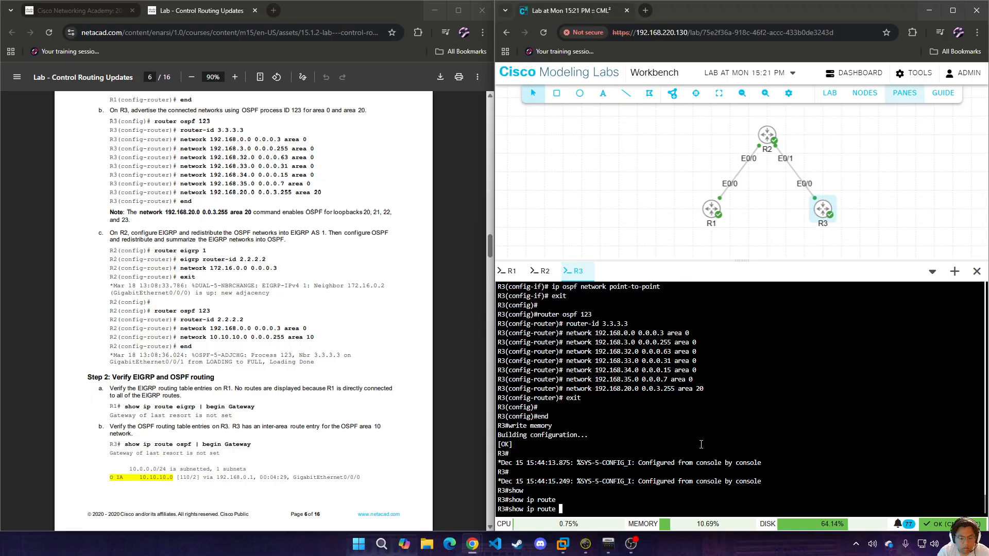
type("ospf | begin")
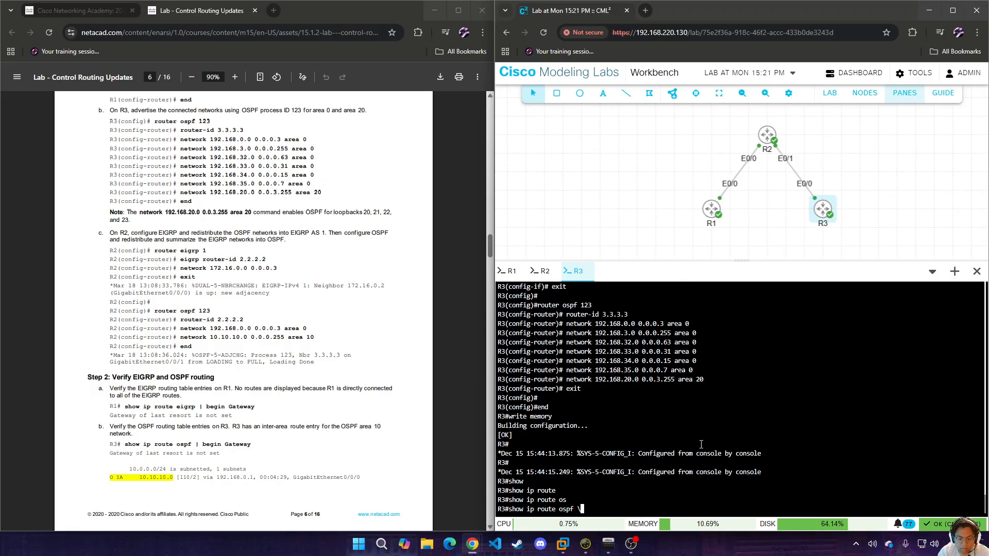
type(" Gatway")
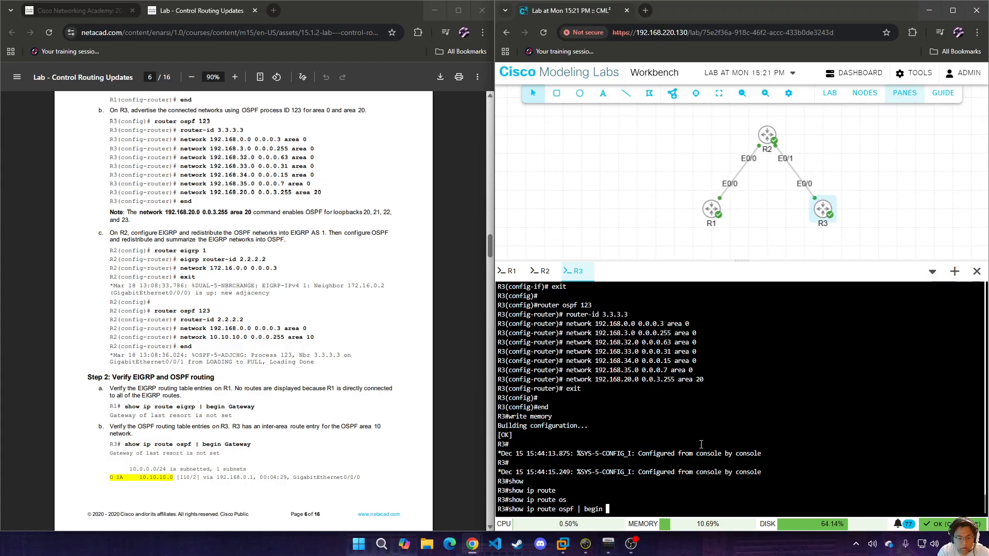
key("Return")
key("Up")
key("BackSpace")
key("BackSpace")
key("BackSpace")
type("ewat")
key("BackSpace")
type("y")
key("Return")
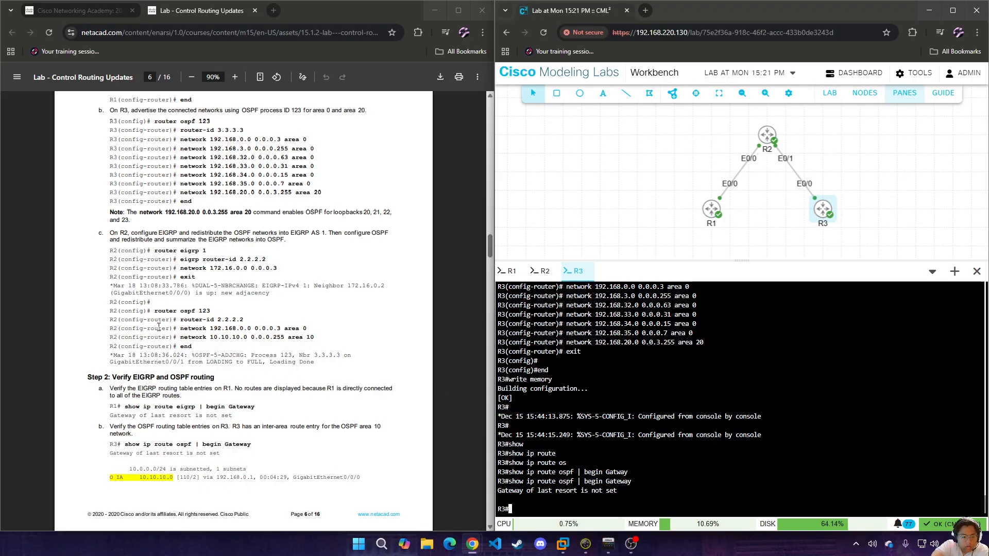
- Read the lab guide's instructions for verifying the EIGRP and OSPF routing table entries on R2
scroll(159, 328, "down", 5)
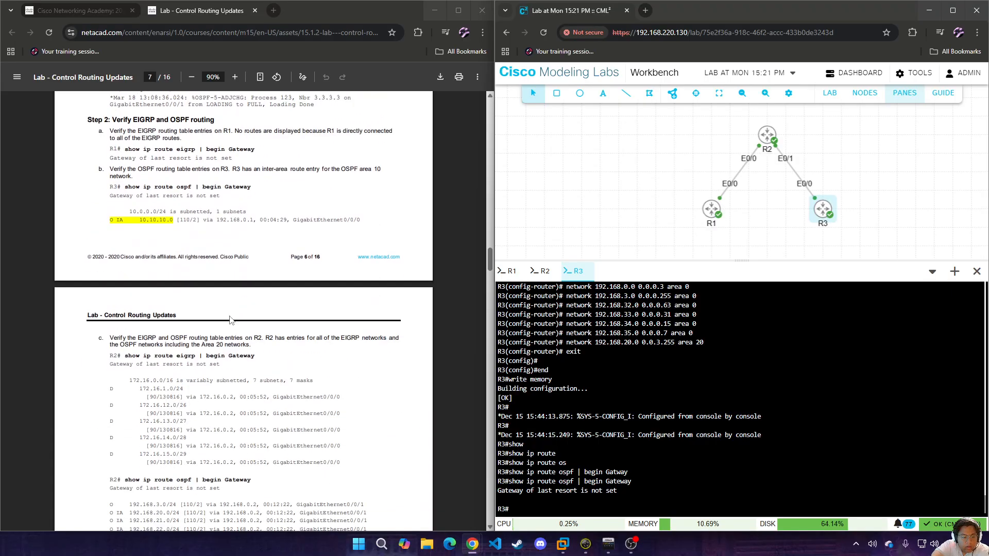
left_click(273, 345)
scroll(274, 351, "down", 4)
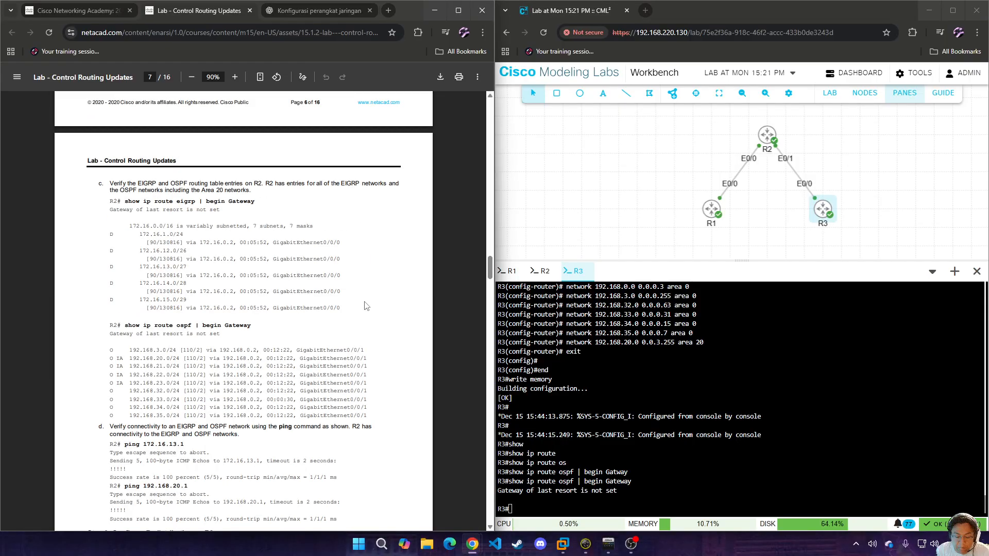
scroll(364, 306, "down", 1)
scroll(363, 306, "up", 3)
scroll(365, 307, "up", 2)
scroll(365, 307, "down", 2)
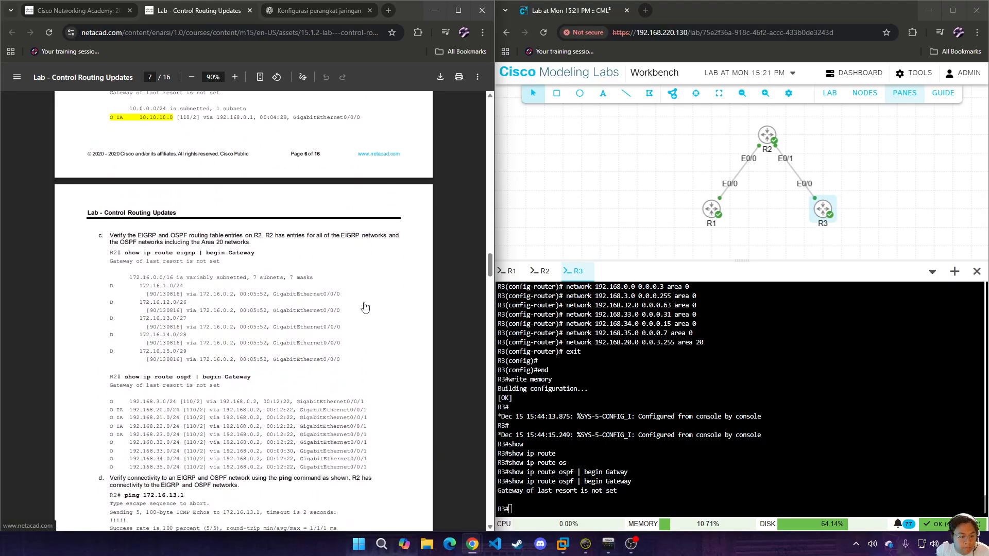
- Switch to R2's console and show its OSPF routing table entries, with the output beginning at "Gateway"
left_click(542, 271)
double_click(753, 443)
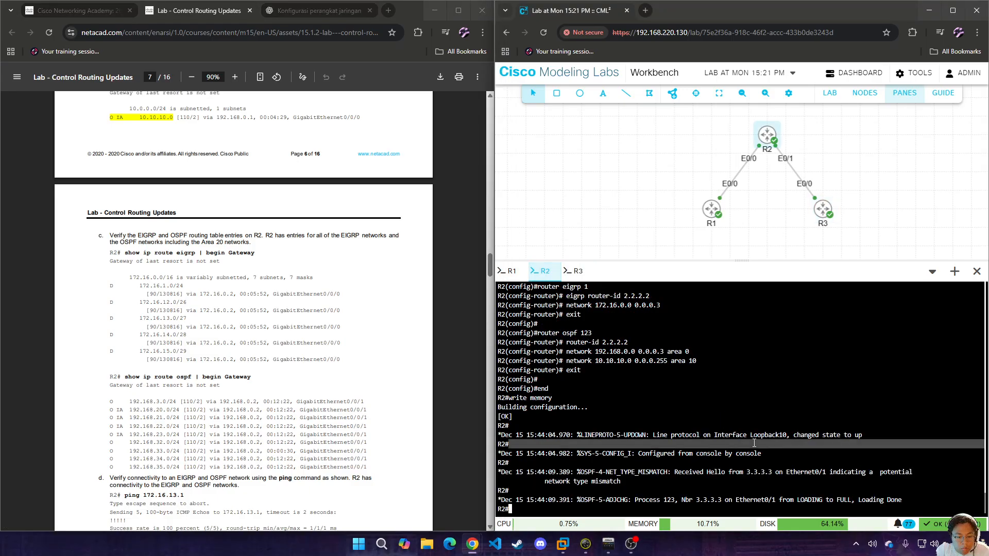
key("Return")
key("Return")
type("show ")
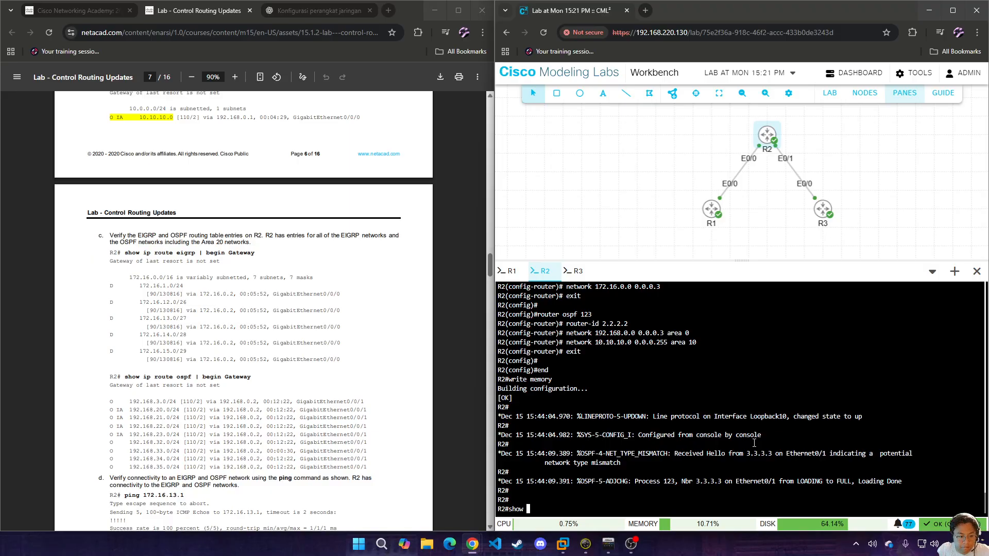
type("ip route os")
key("Tab")
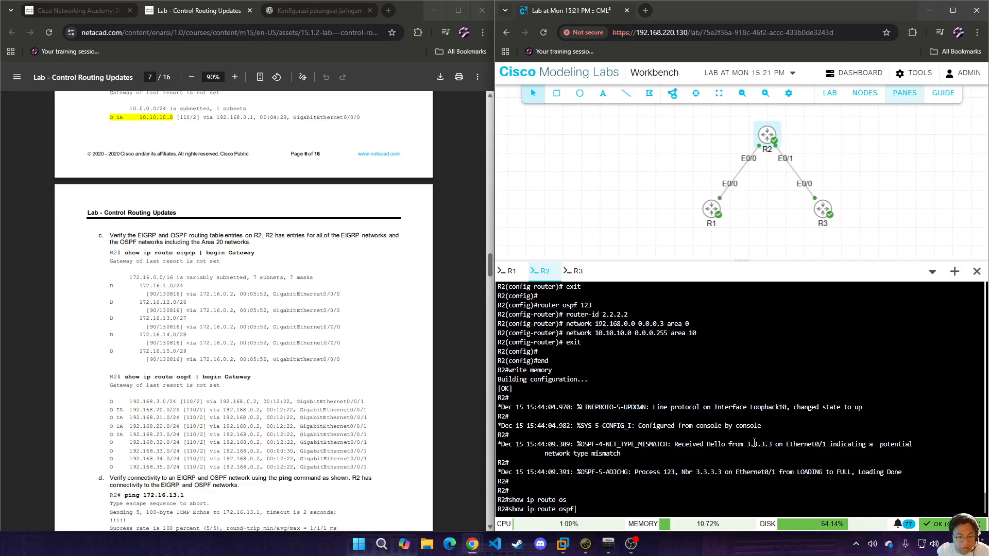
type("| Begin")
key("BackSpace")
key("BackSpace")
key("BackSpace")
key("BackSpace")
key("BackSpace")
type("be")
key("Tab")
type("Gat")
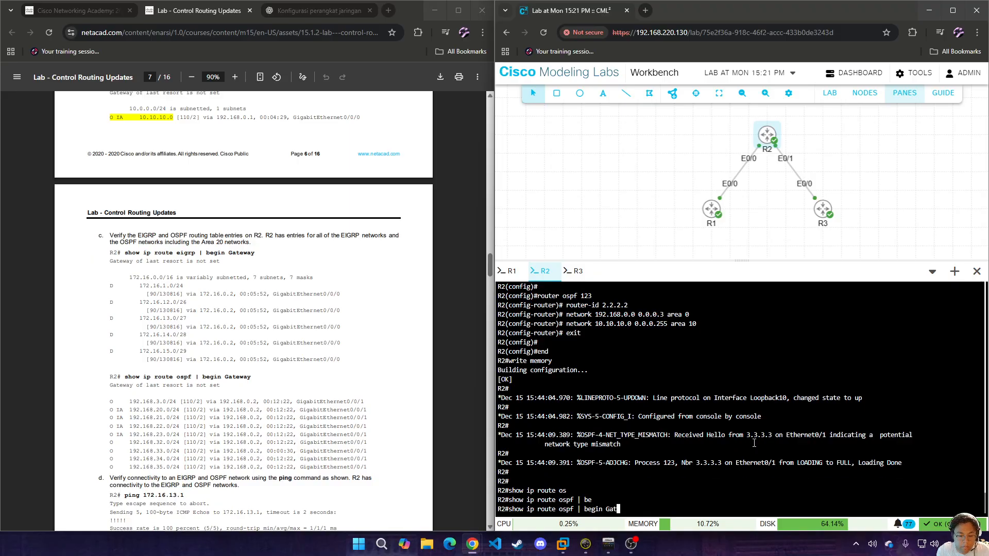
type("eway")
key("Return")
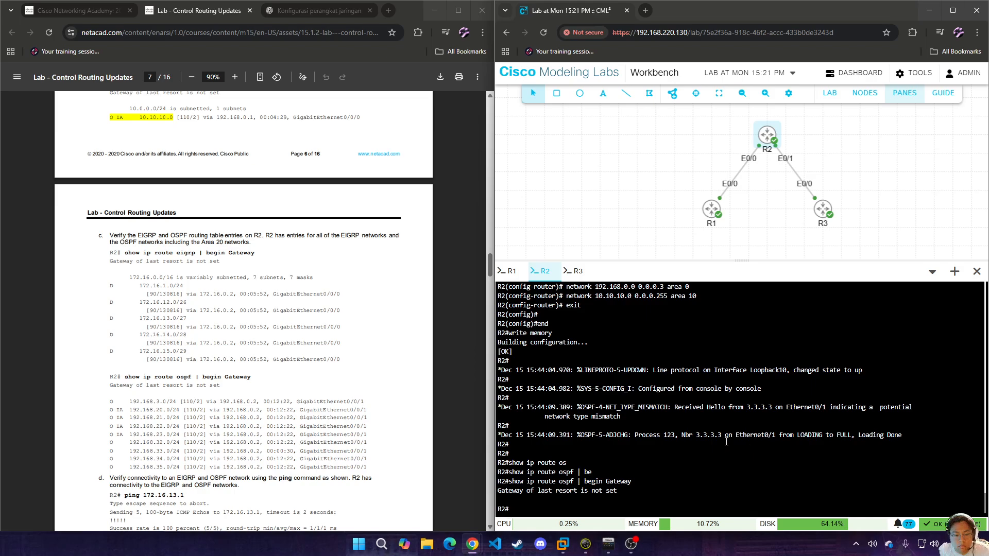
- Review the lab guide's routing configuration commands and its ping verification instructions for R2
scroll(392, 384, "down", 1)
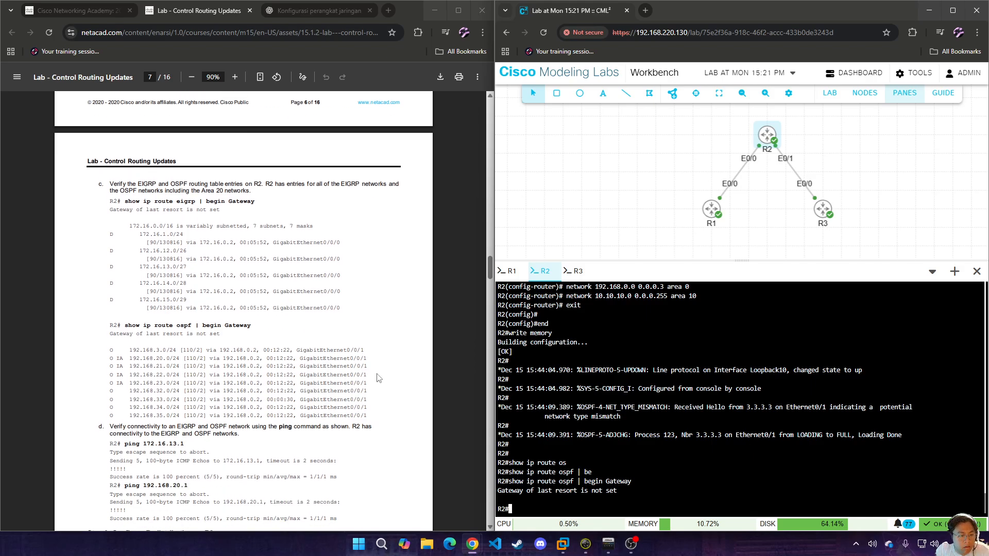
scroll(378, 378, "up", 10)
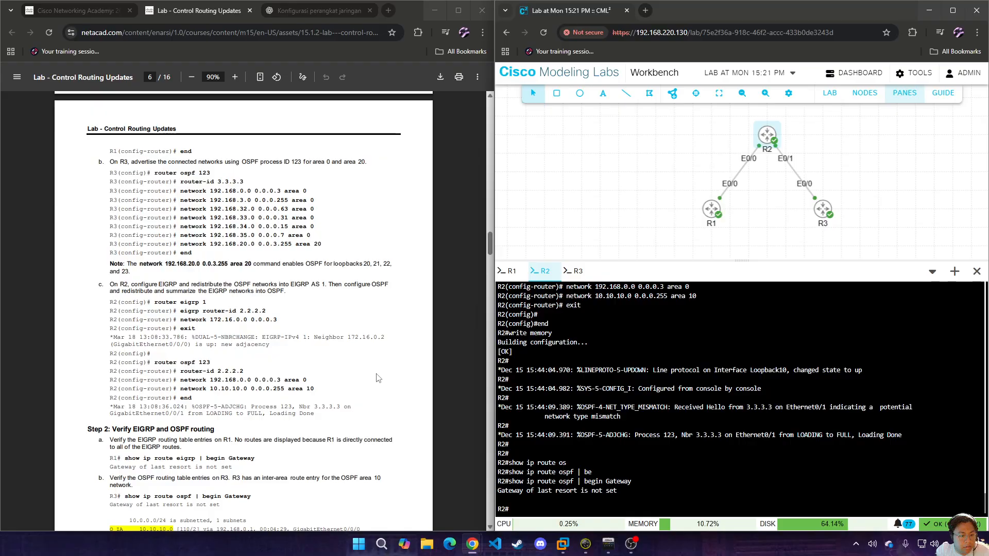
scroll(378, 378, "up", 3)
scroll(379, 379, "up", 6)
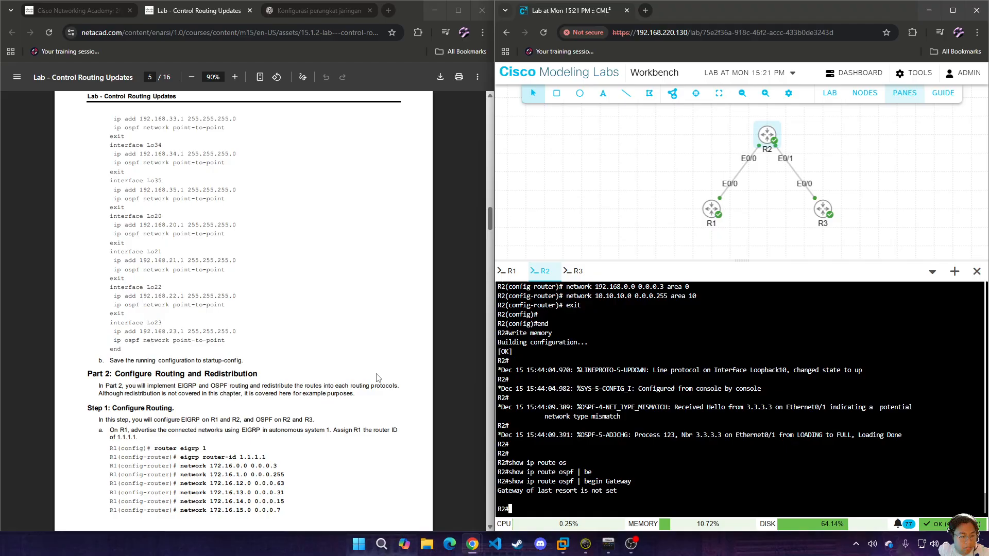
scroll(379, 378, "up", 9)
scroll(379, 379, "down", 20)
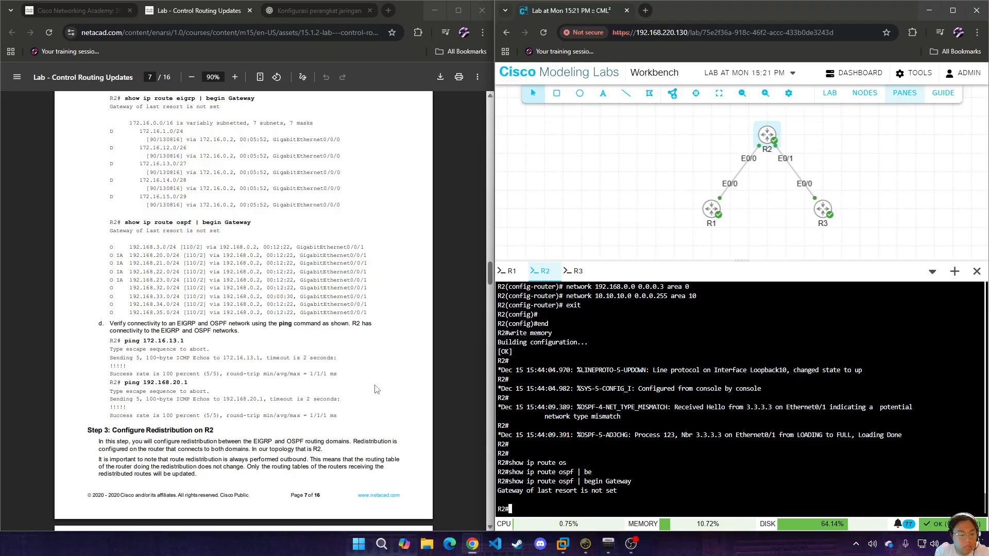
scroll(377, 389, "down", 1)
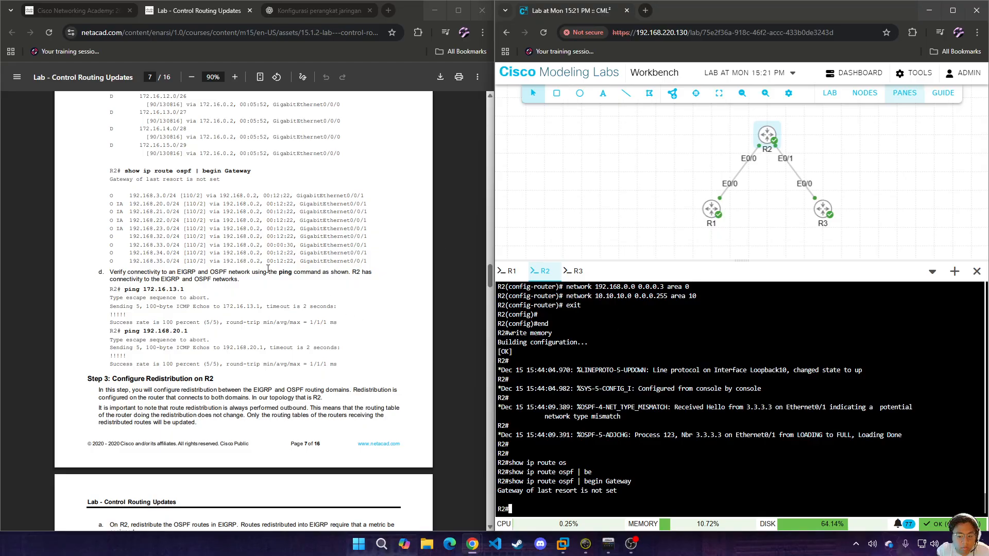
scroll(230, 294, "up", 4)
scroll(230, 294, "down", 5)
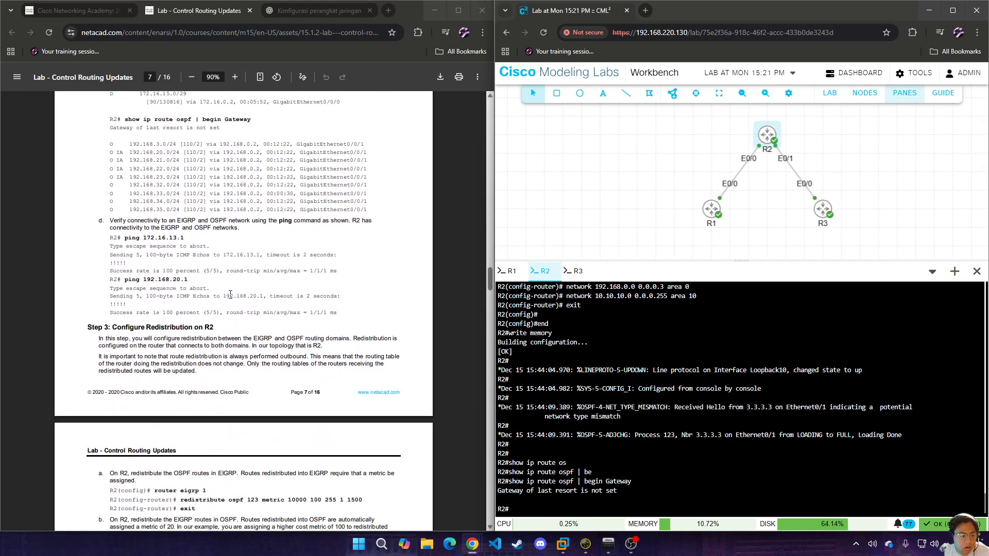
- Ping 172.16.13.1 from R2 to verify connectivity to the EIGRP network
type("pu")
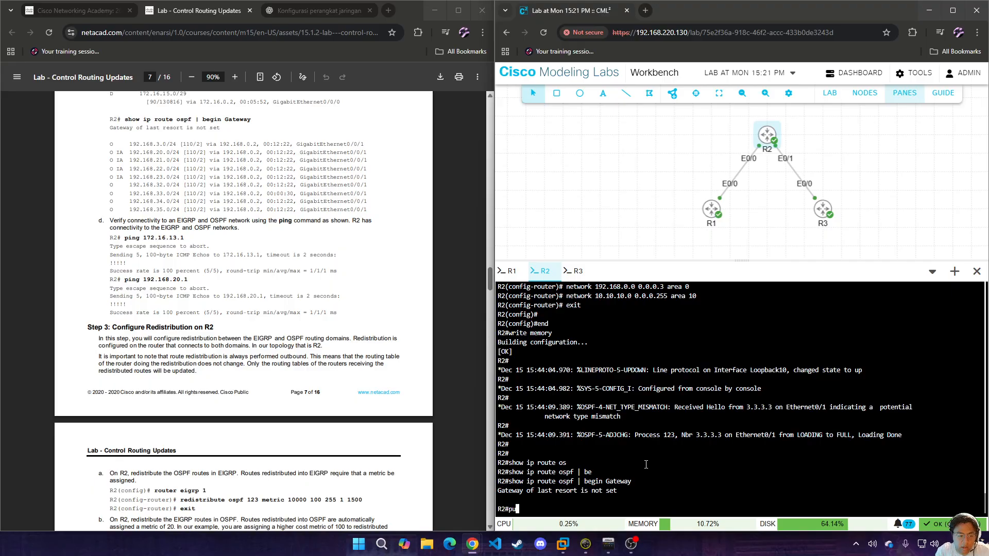
type("bg 172")
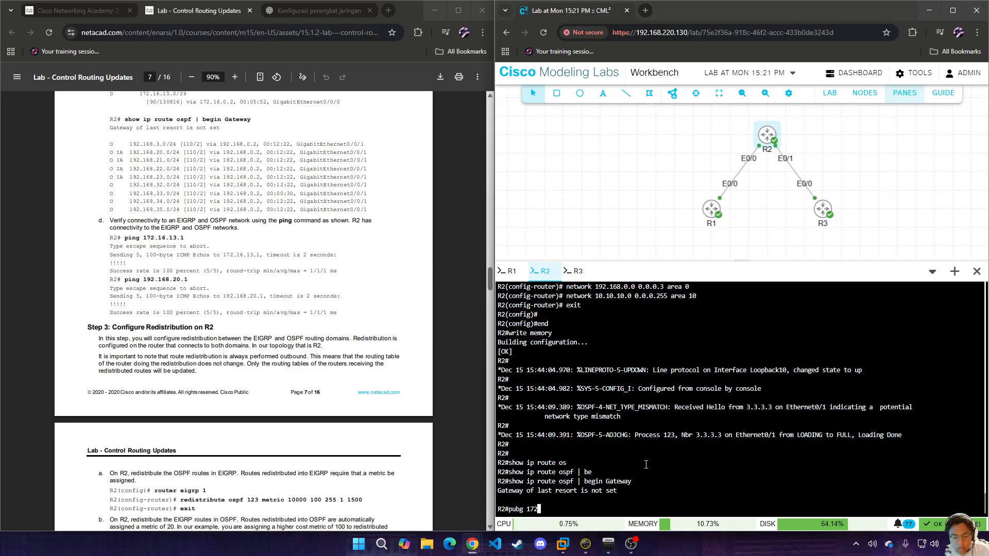
type(".16.13.1")
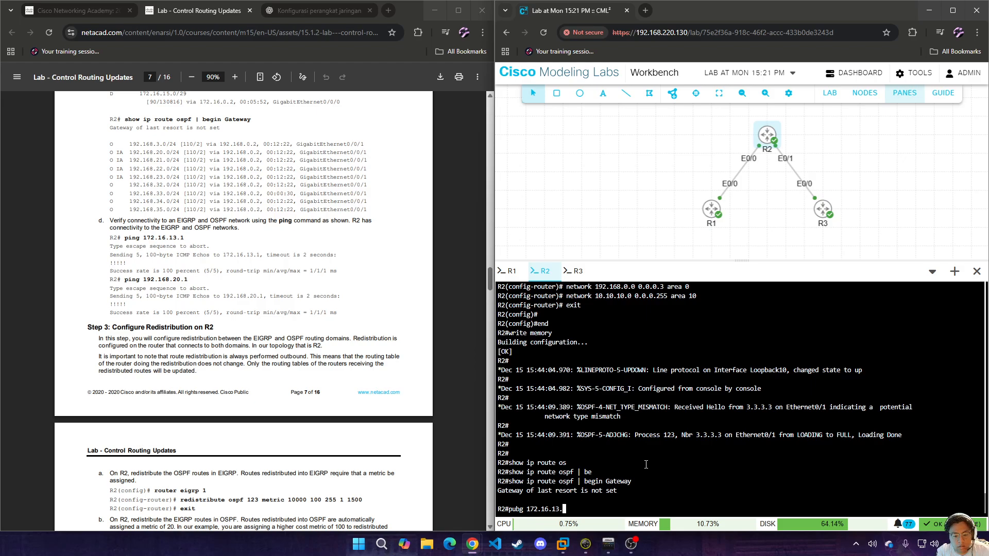
key("Return")
key("Up")
key("Left")
key("Left")
key("Left")
key("Left")
key("Left")
key("Left")
key("Left")
key("Left")
key("Left")
key("Left")
key("Left")
key("Left")
key("Left")
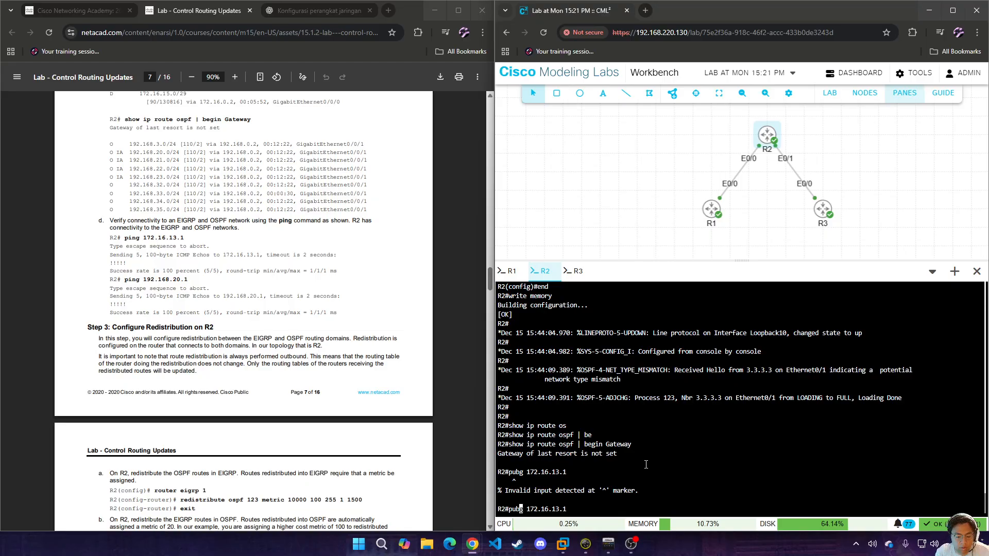
key("BackSpace")
key("BackSpace")
type("in")
key("Return")
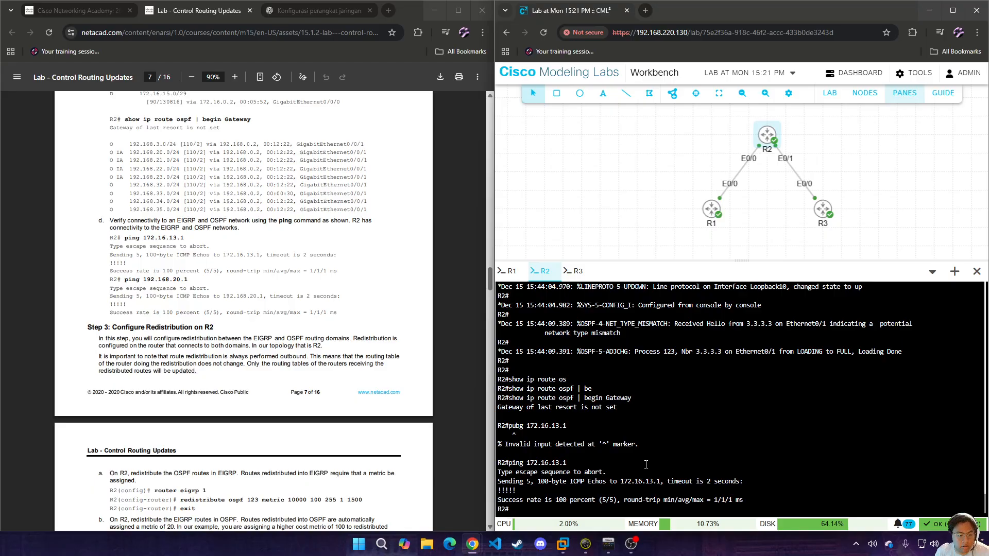
- Ping 192.168.20.1 from R2 twice to test connectivity to the OSPF network
type("ping 192.")
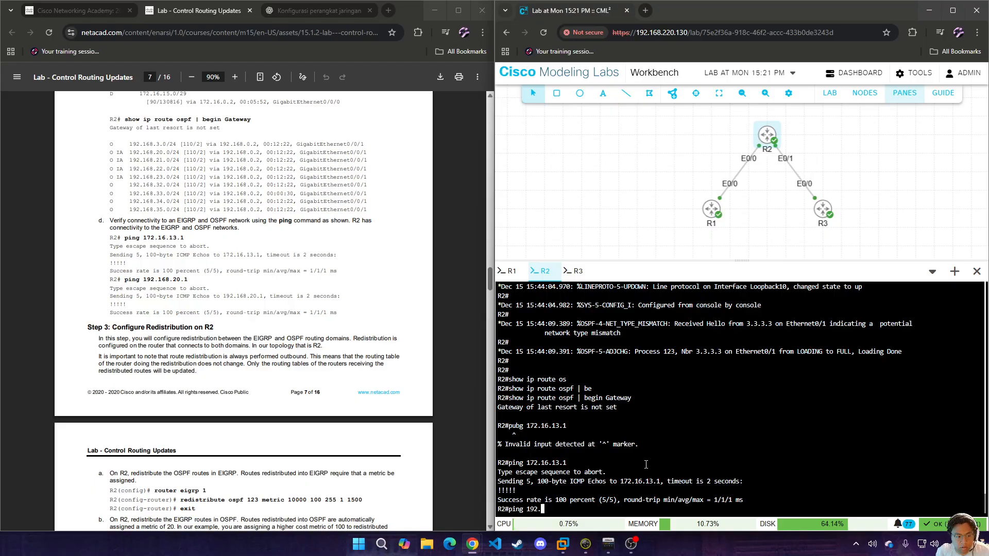
type("168.20.1")
key("Return")
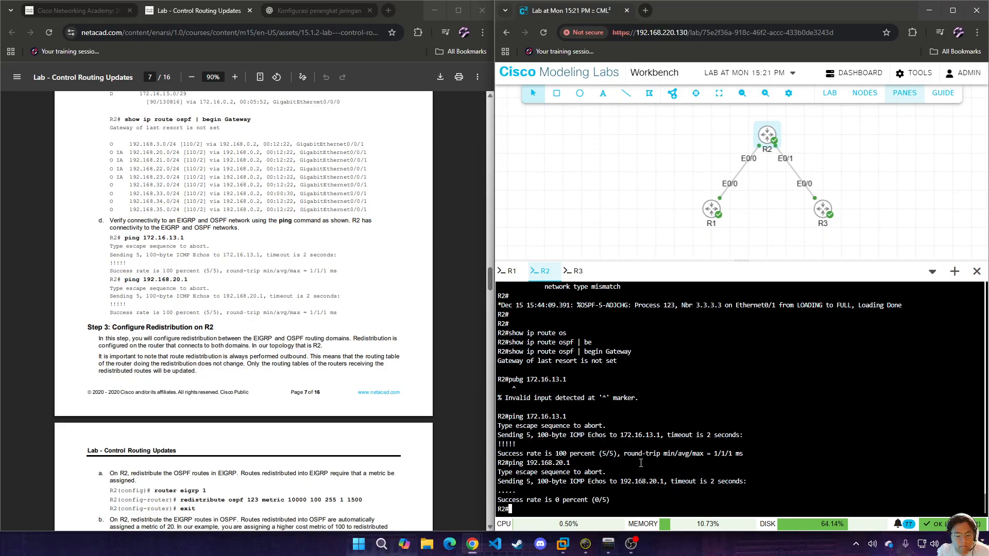
key("Up")
key("Return")
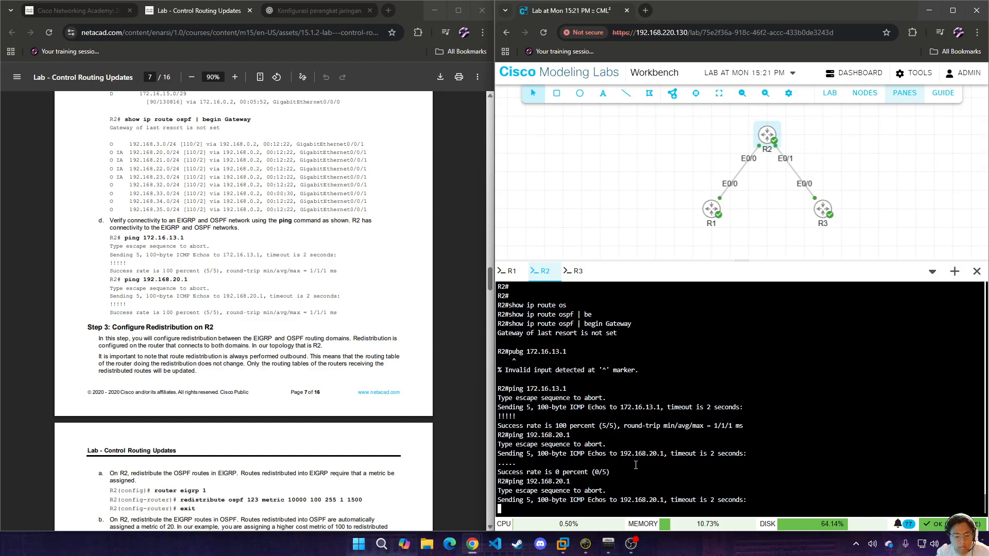
- Following the lab guide's redistribution step, enter global configuration mode on R2 and open the EIGRP 1 routing process
scroll(301, 331, "down", 1)
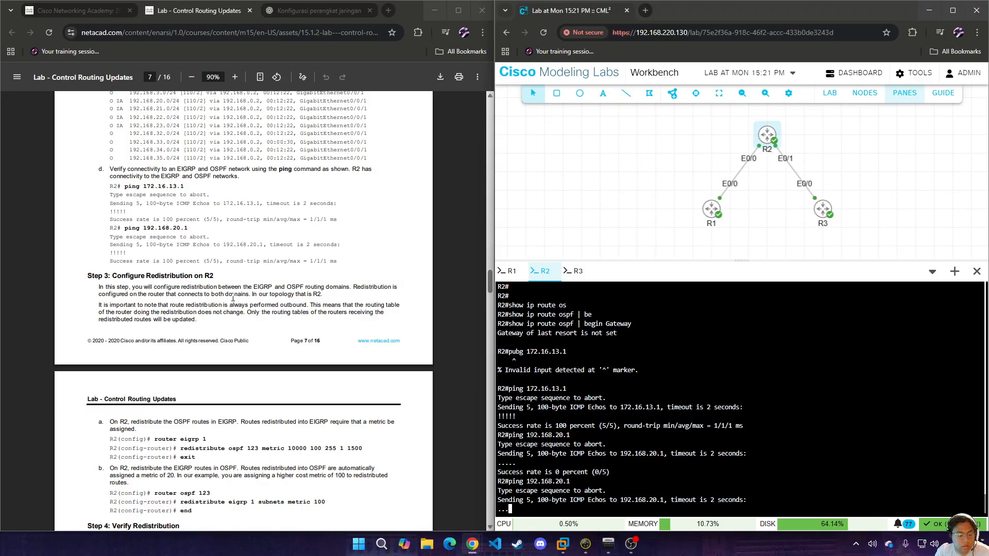
scroll(233, 298, "down", 2)
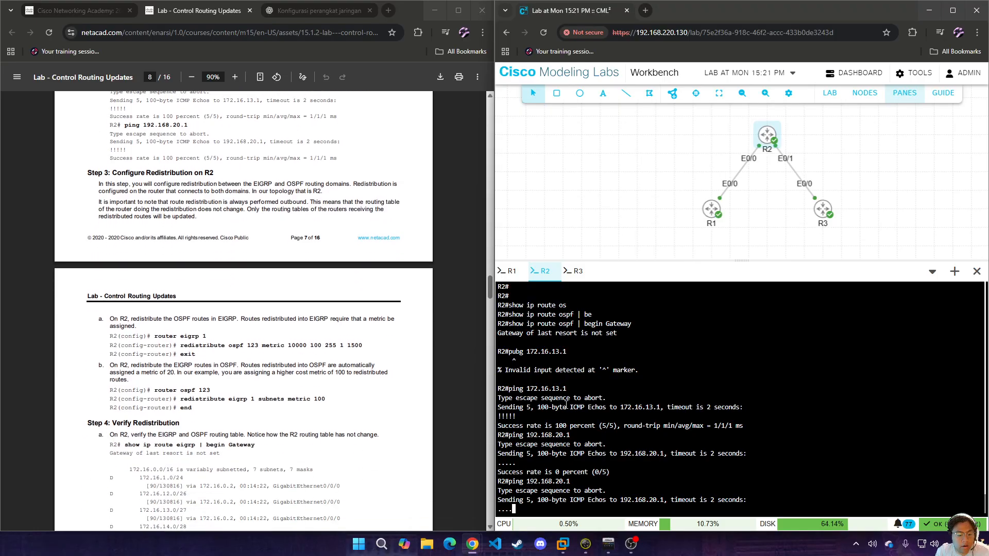
scroll(389, 378, "down", 2)
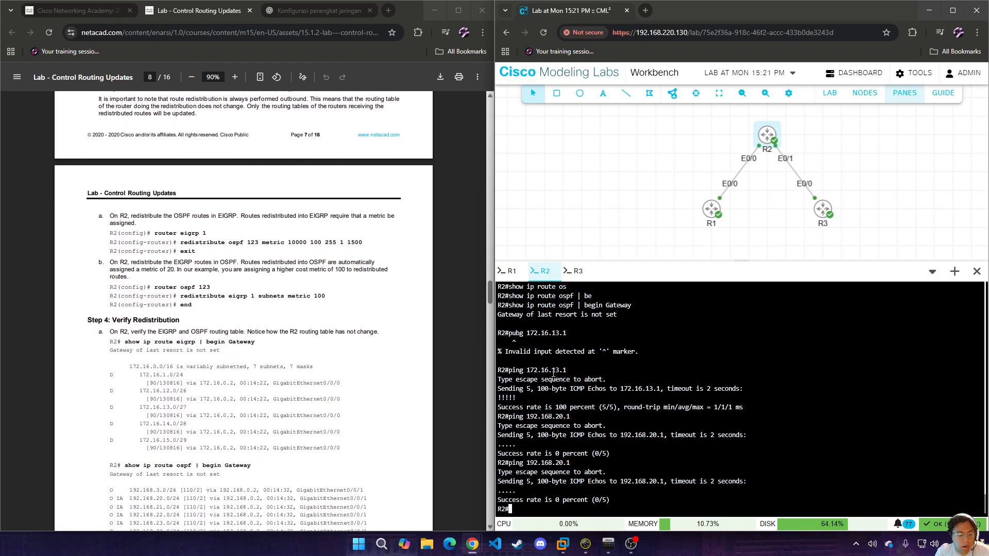
type("router ei")
key("ctrl+c")
type("conf")
key("Return")
type("t")
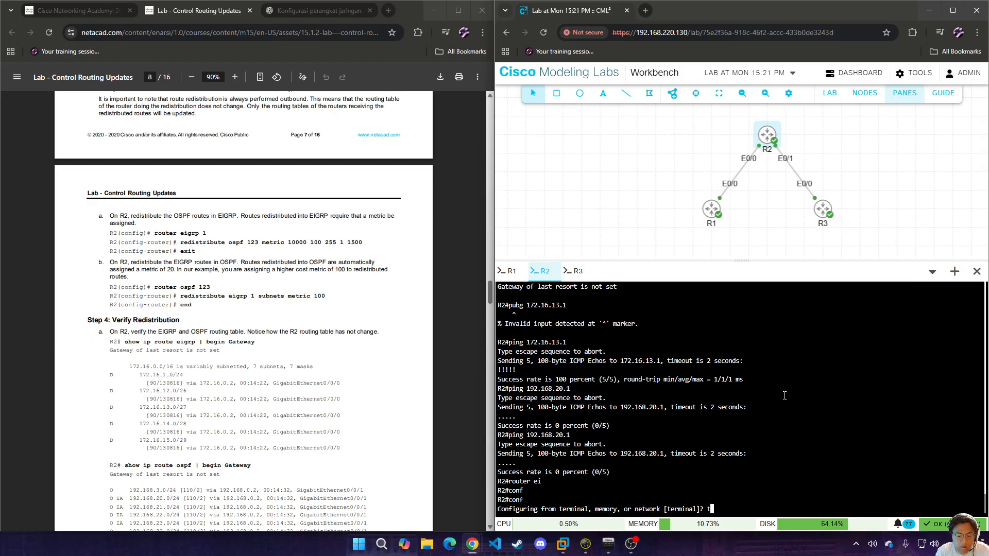
key("Return")
type("router")
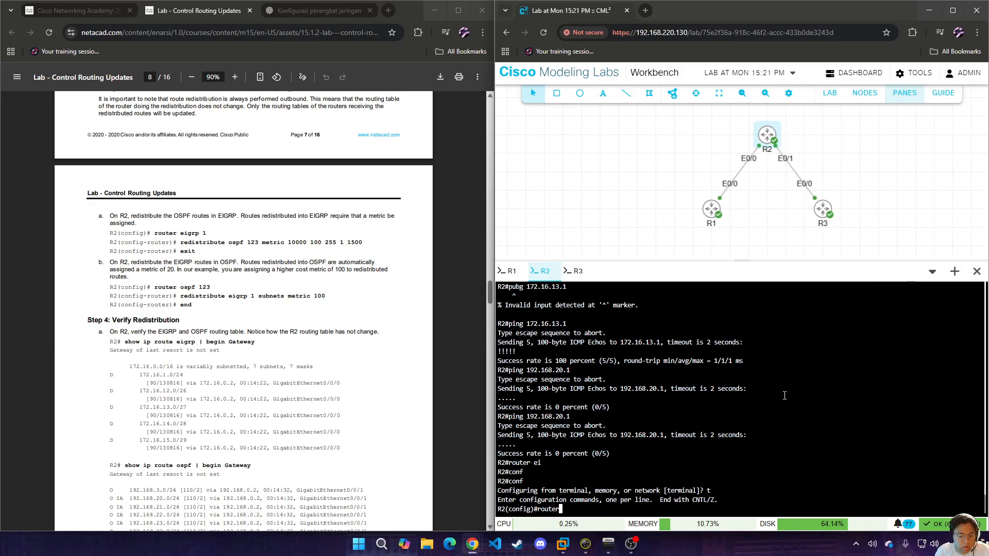
key("Tab")
type("ei")
key("Tab")
type("1")
key("Return")
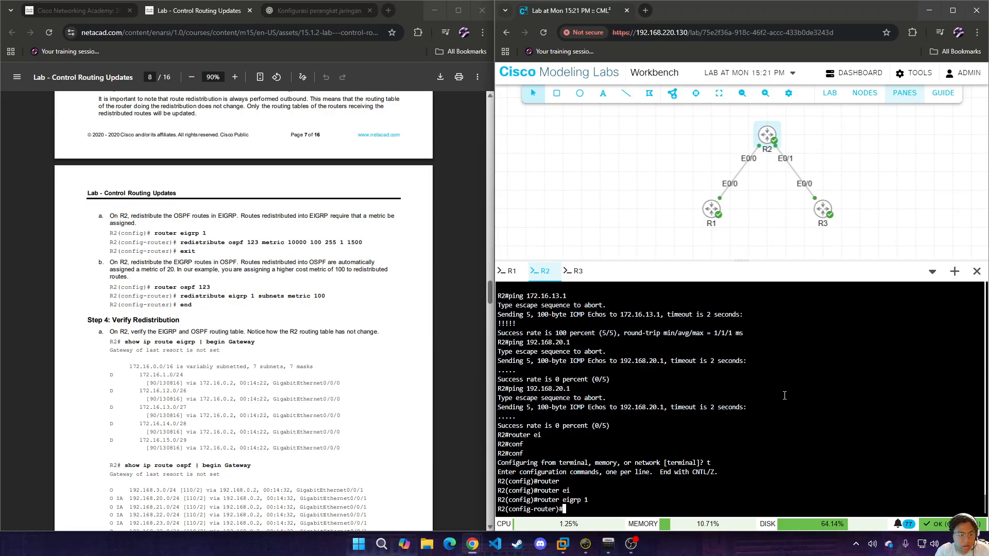
type("redis")
key("Tab")
type("os")
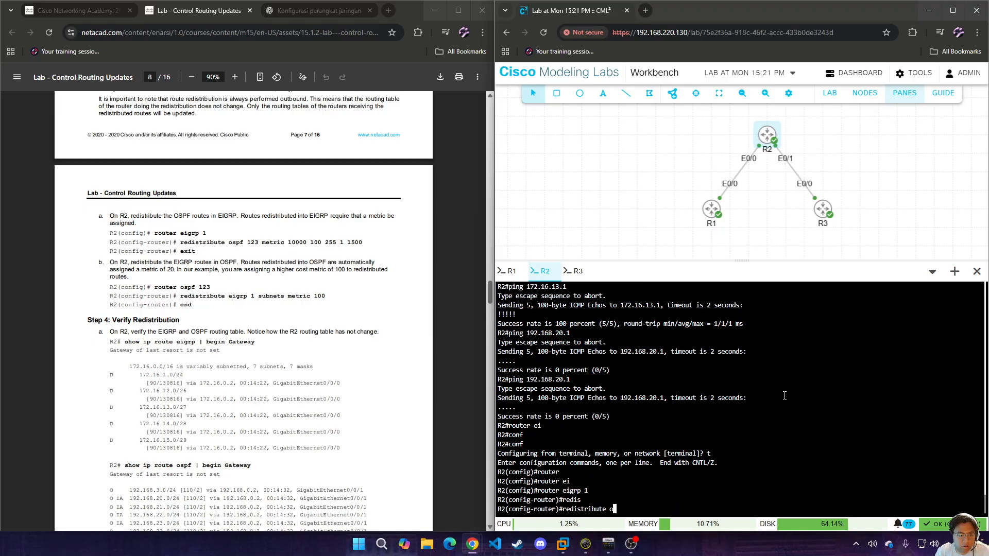
key("Tab")
type("123 metr")
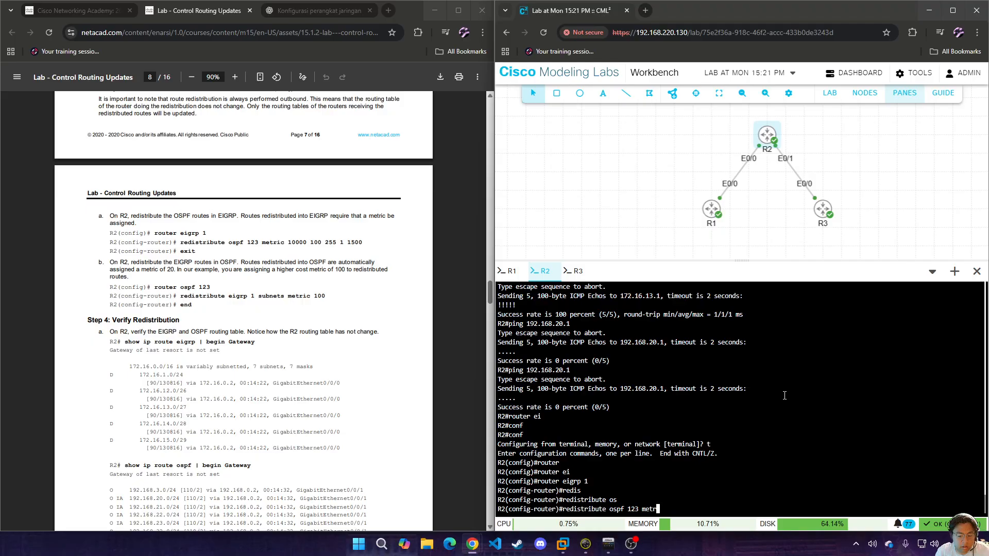
key("Tab")
type("1000 100 255 1 1500")
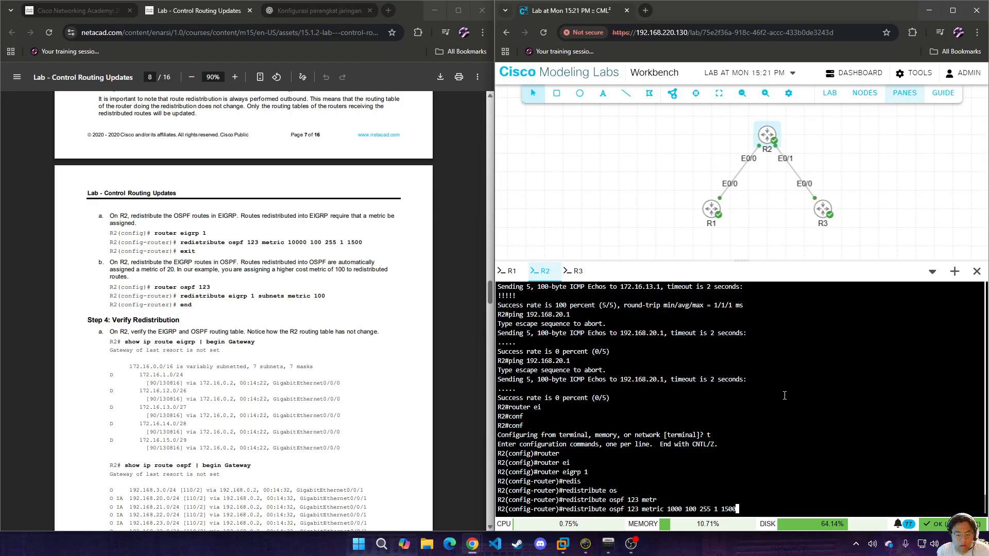
key("Return")
type("exit")
key("Return")
- In R2's OSPF process 123, redistribute EIGRP 1 with subnets and metric 100, and return to privileged EXEC mode
type("router os")
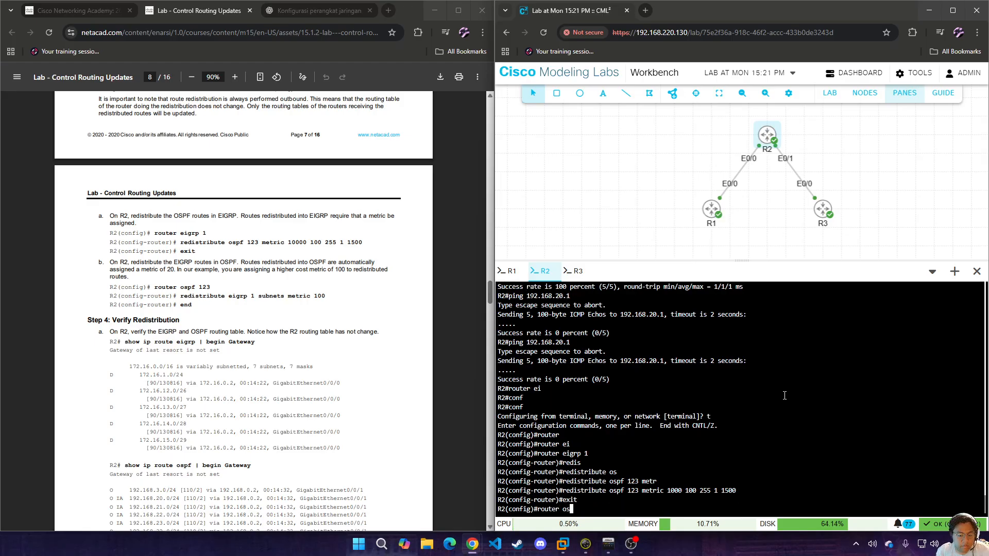
key("Tab")
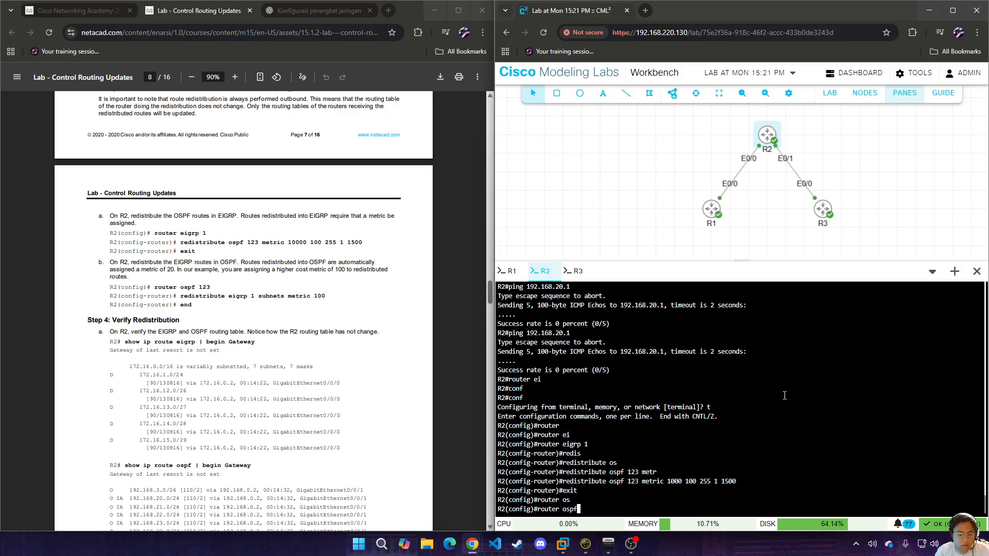
type("123")
key("Return")
type("redis")
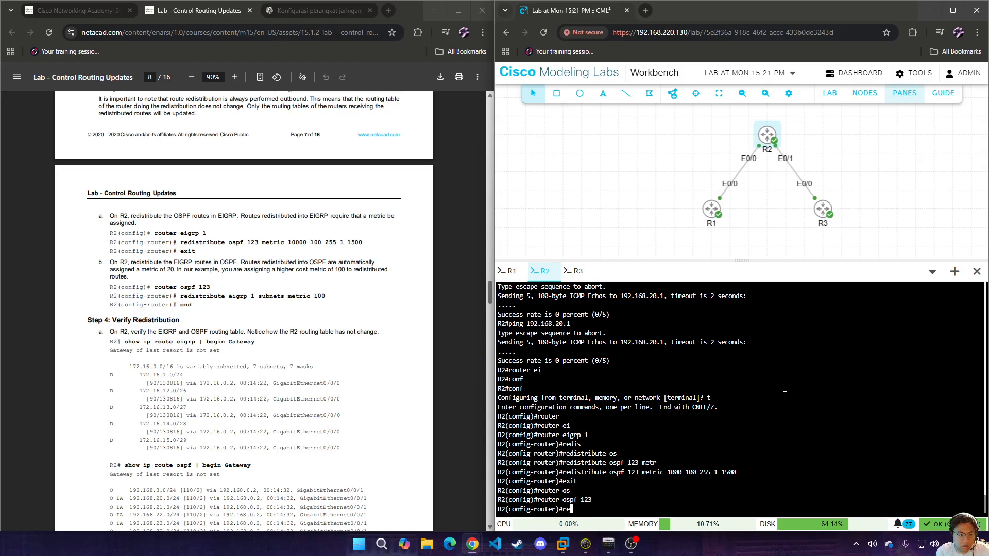
key("Tab")
type("ei")
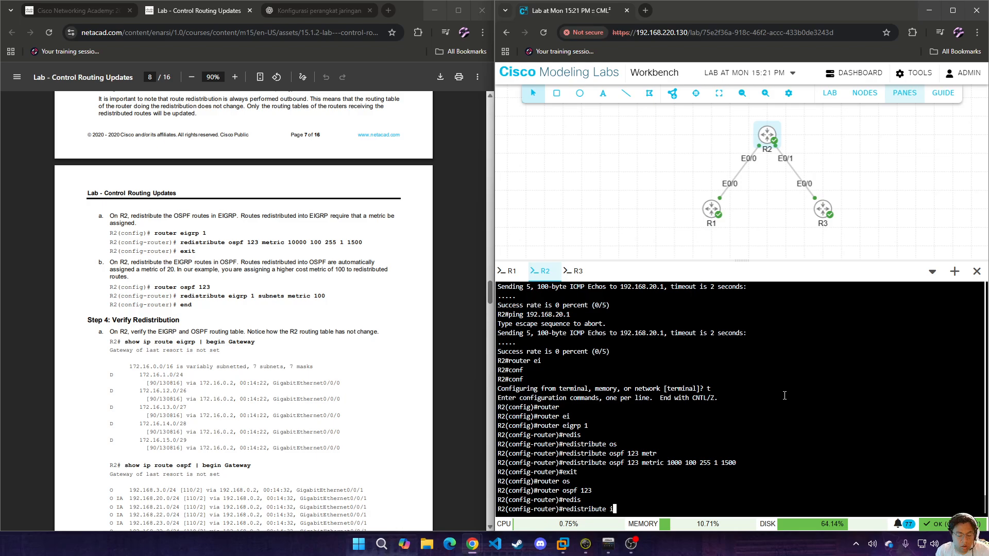
key("Tab")
type("1 sub")
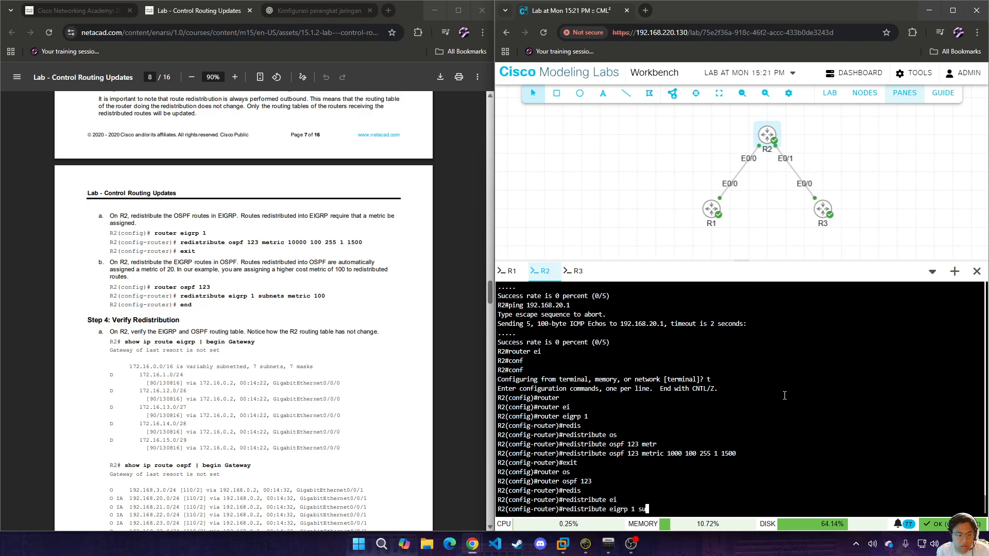
key("Tab")
type("met")
key("Tab")
type("1")
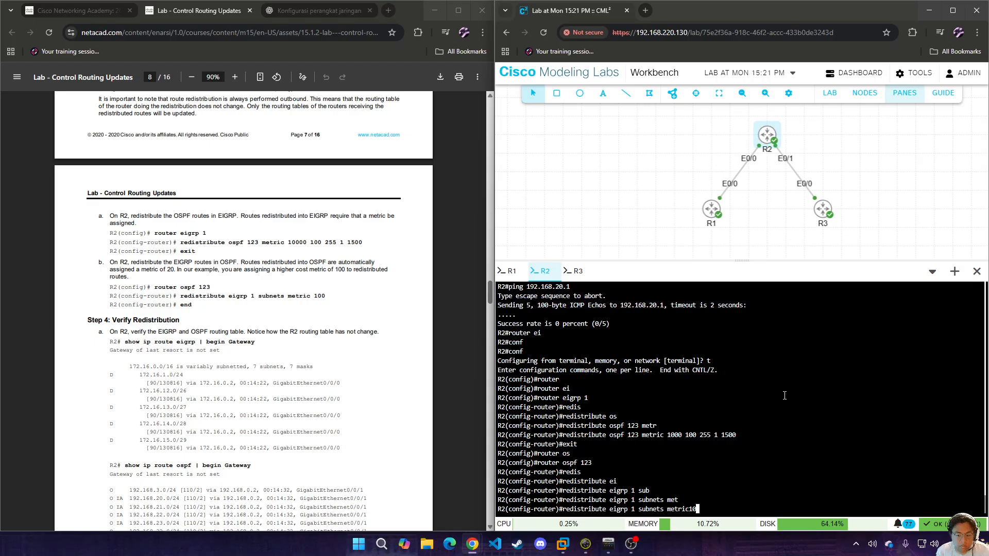
type("100")
key("Return")
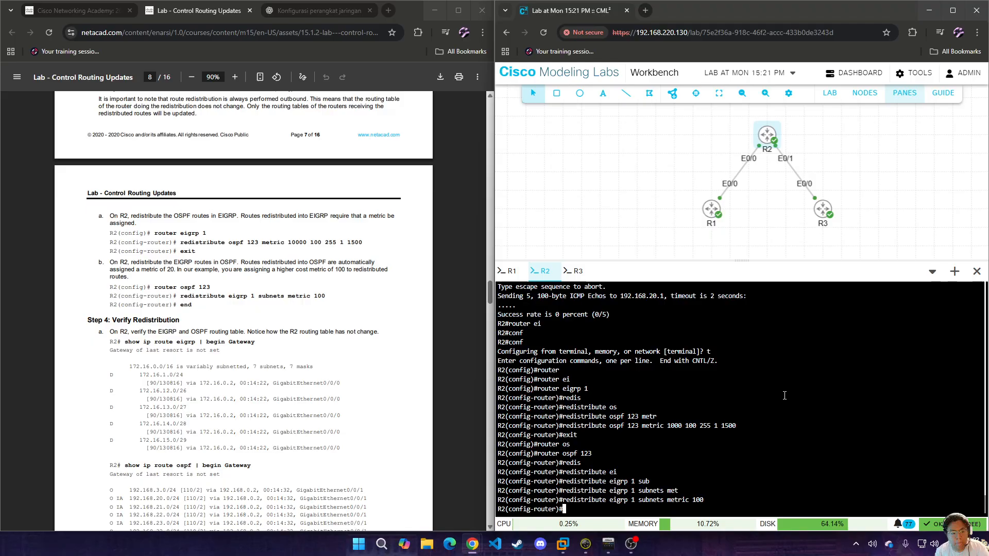
type("exit")
key("Return")
type("sho")
key("BackSpace")
key("BackSpace")
type("exit")
key("Return")
- Show R2's EIGRP routing table entries with the output beginning at "Gateway", and check the lab guide's redistribution verification section
type("sh")
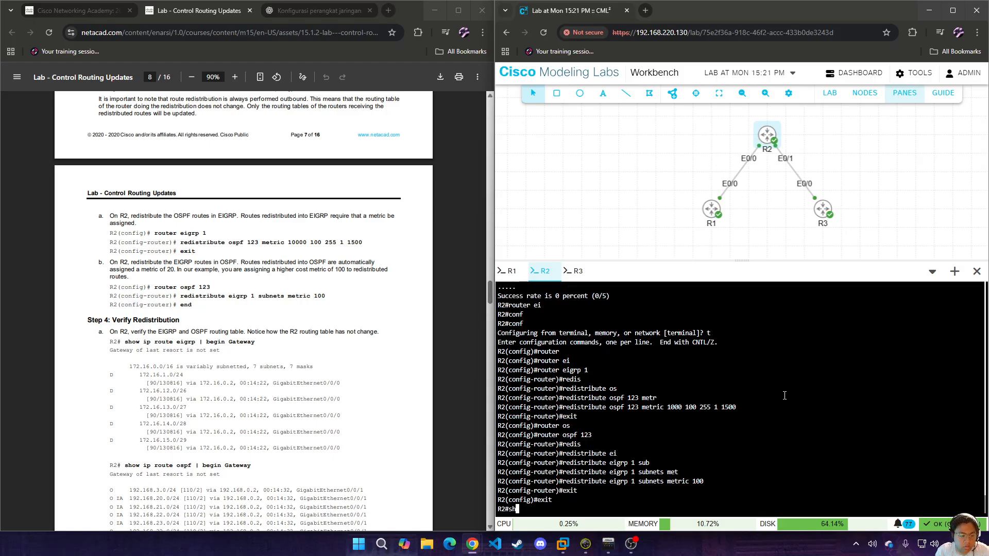
type("ow ip router ei")
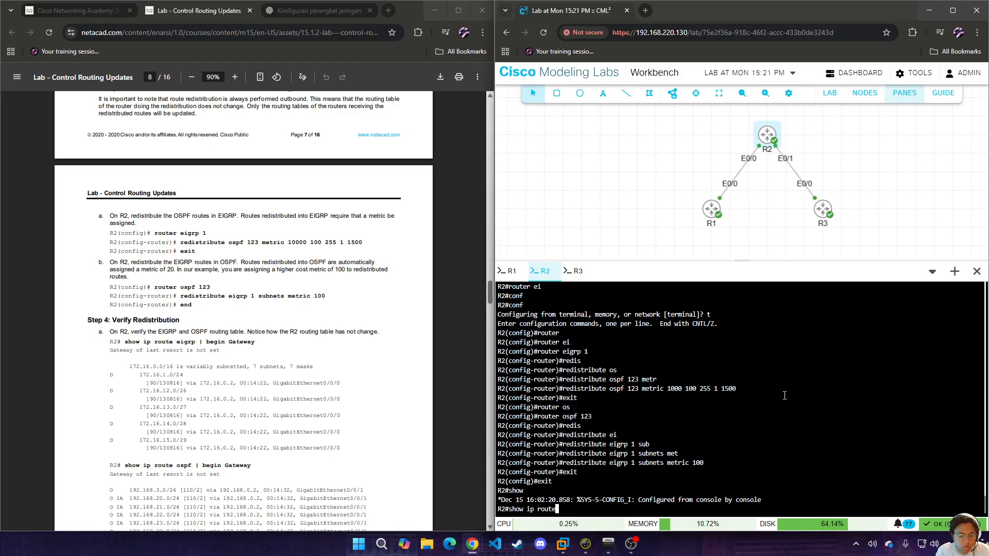
key("Tab")
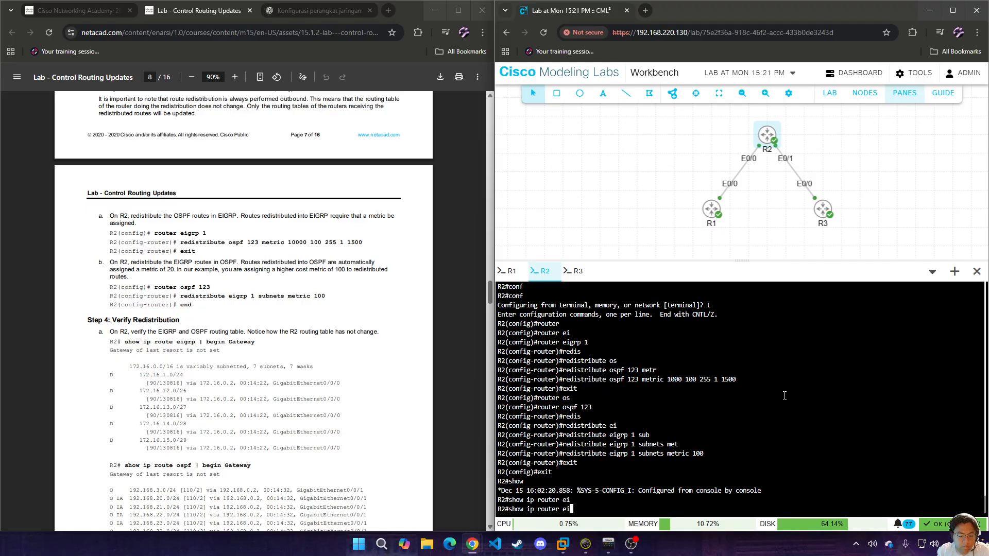
key("BackSpace")
key("BackSpace")
key("BackSpace")
key("BackSpace")
type("ei")
key("Tab")
type("| begin F")
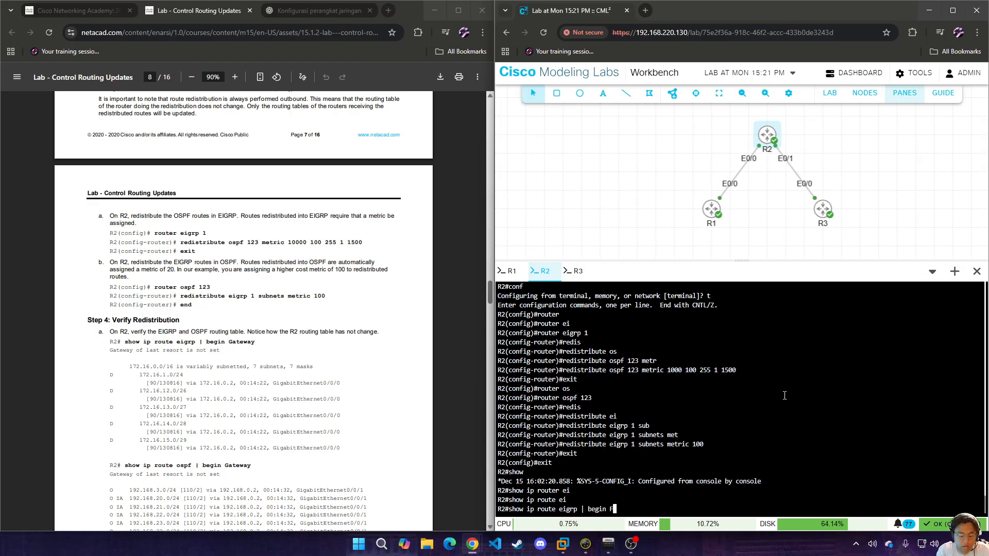
key("BackSpace")
type("Gateway")
key("Return")
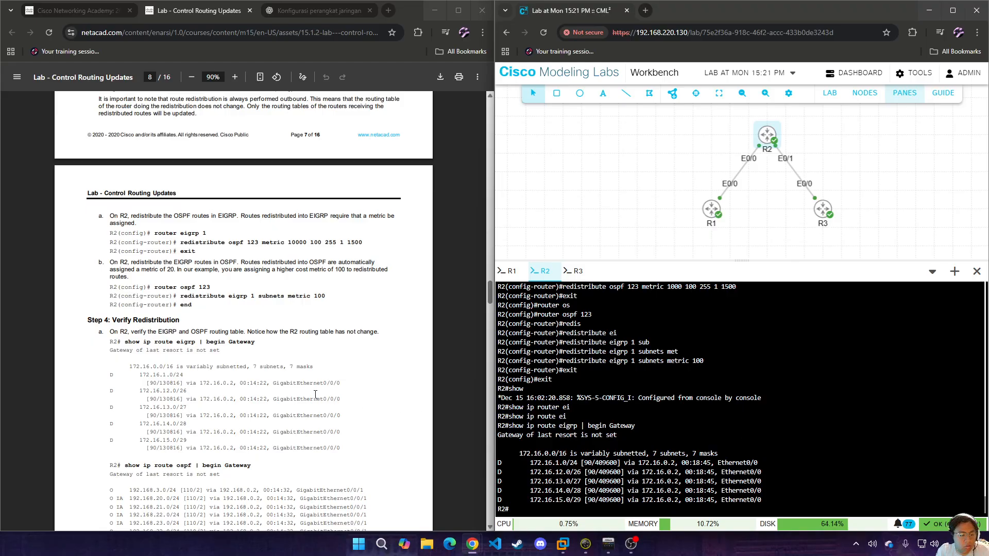
scroll(316, 394, "down", 3)
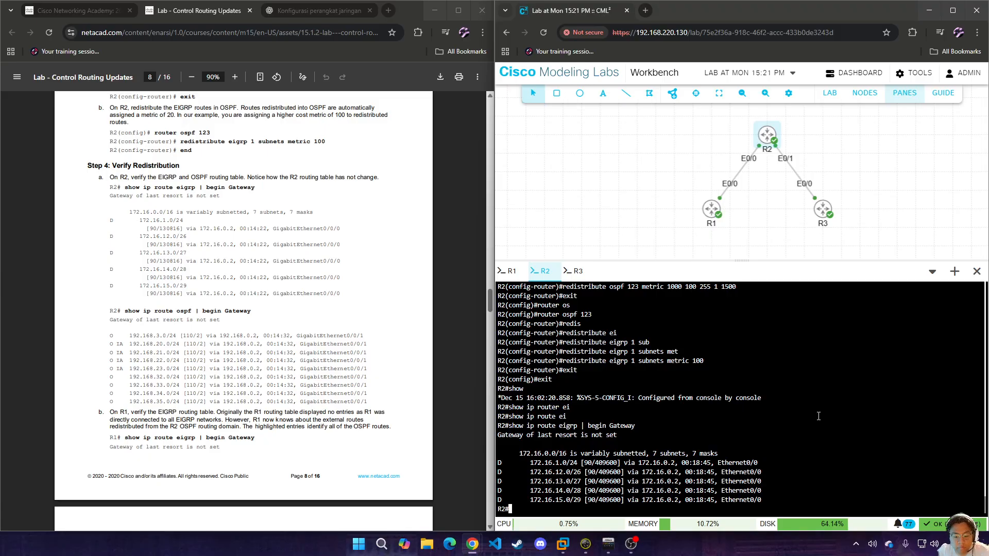
- Display R2's OSPF routing table with "show ip route ospf | begin Gateway", and run the same command a second time
type("sho")
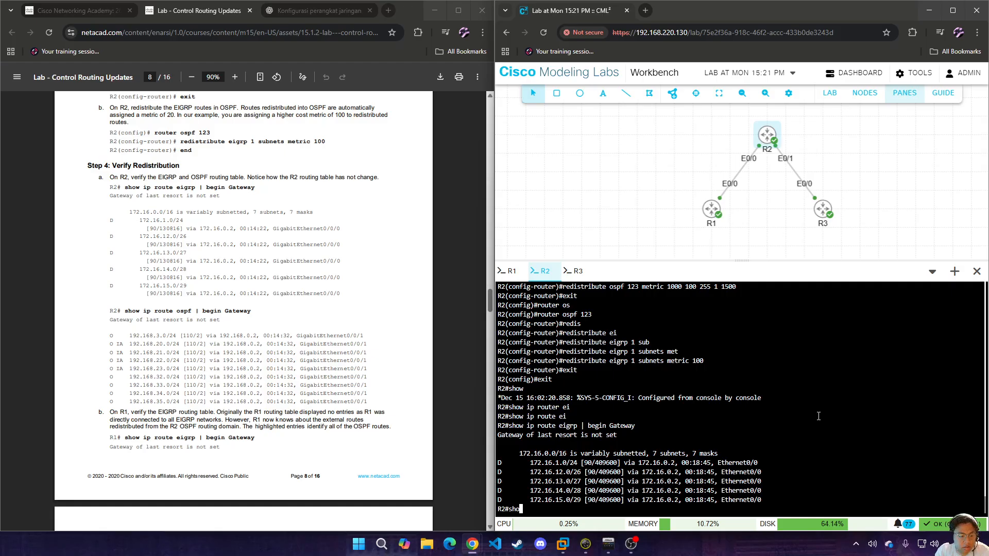
type("w ip rout")
type("e osp")
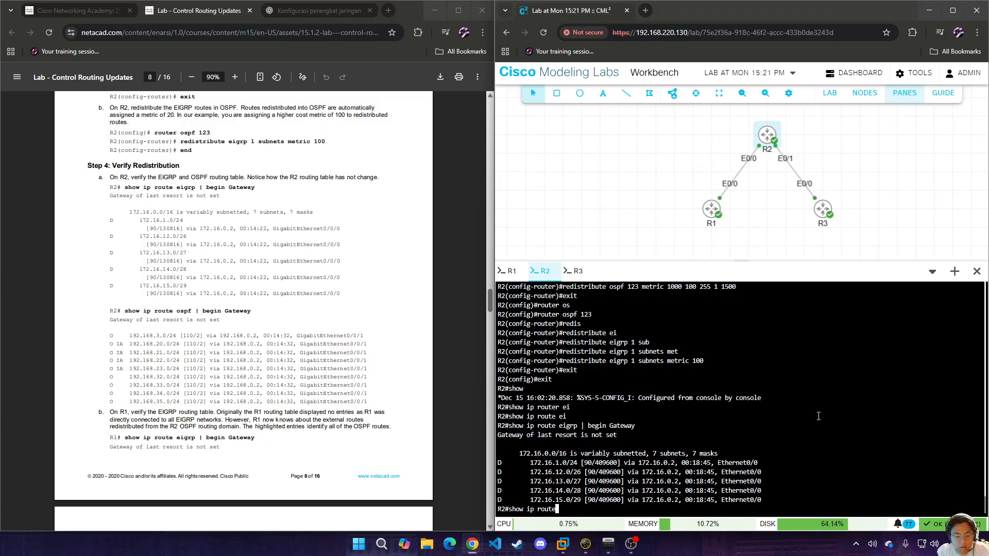
key("Tab")
type("| begin")
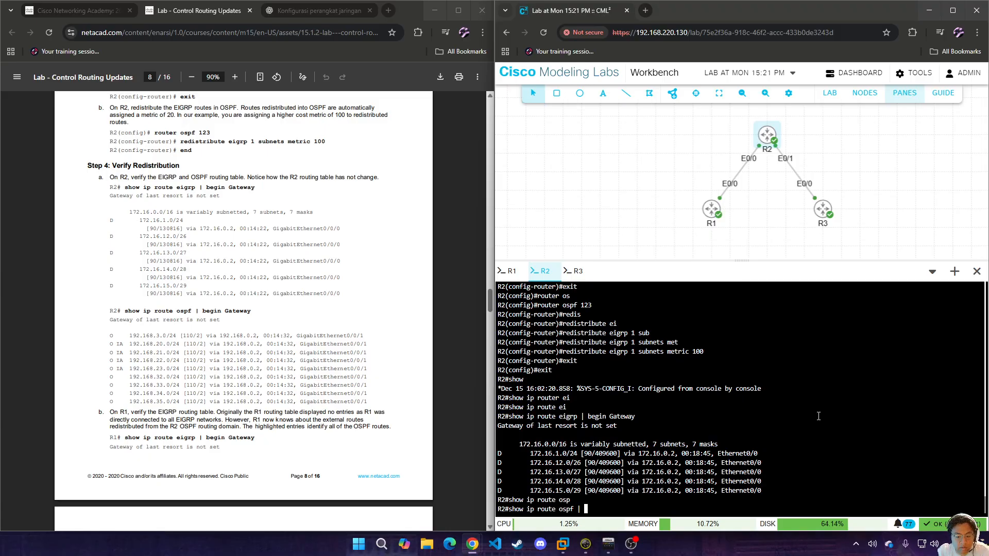
key("Tab")
type("G")
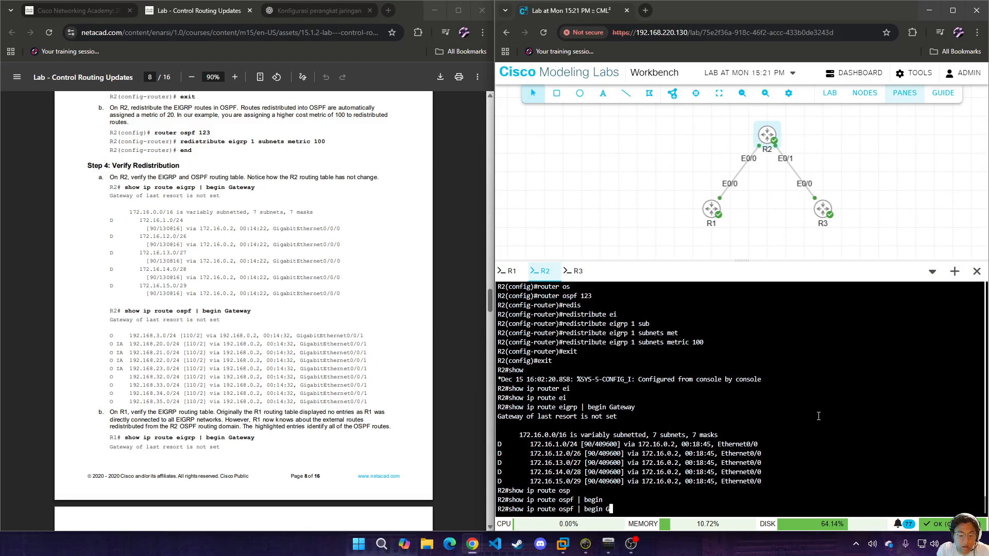
type("ateway")
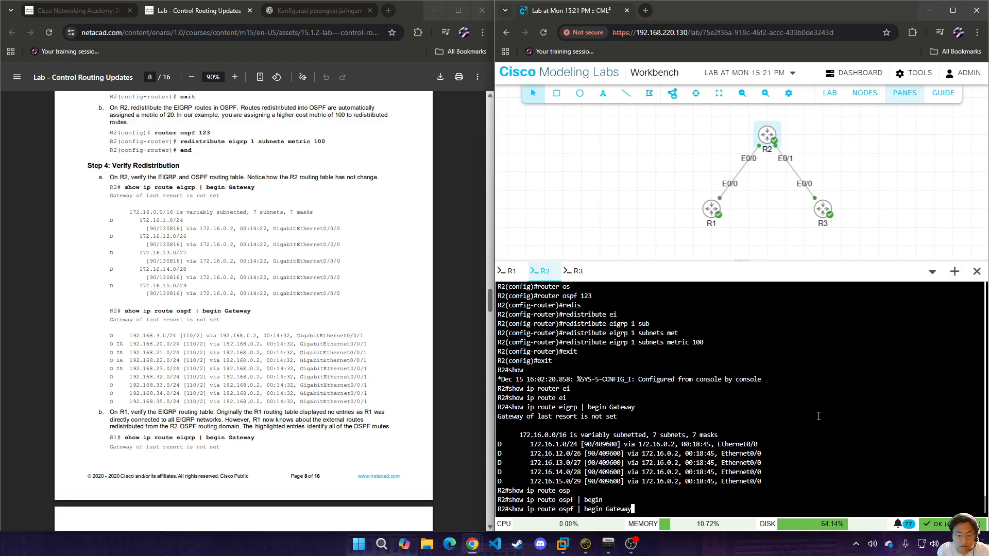
key("Return")
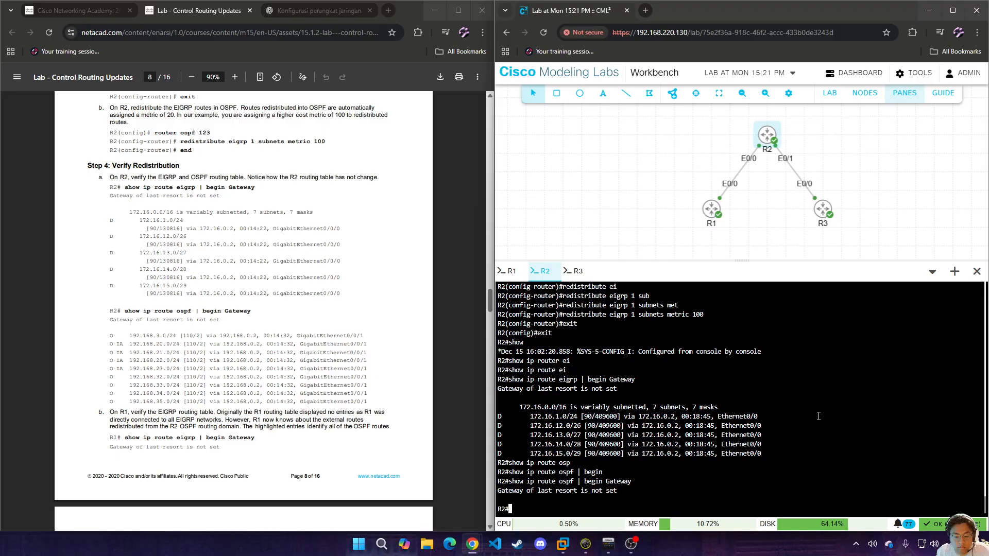
key("Up")
key("Return")
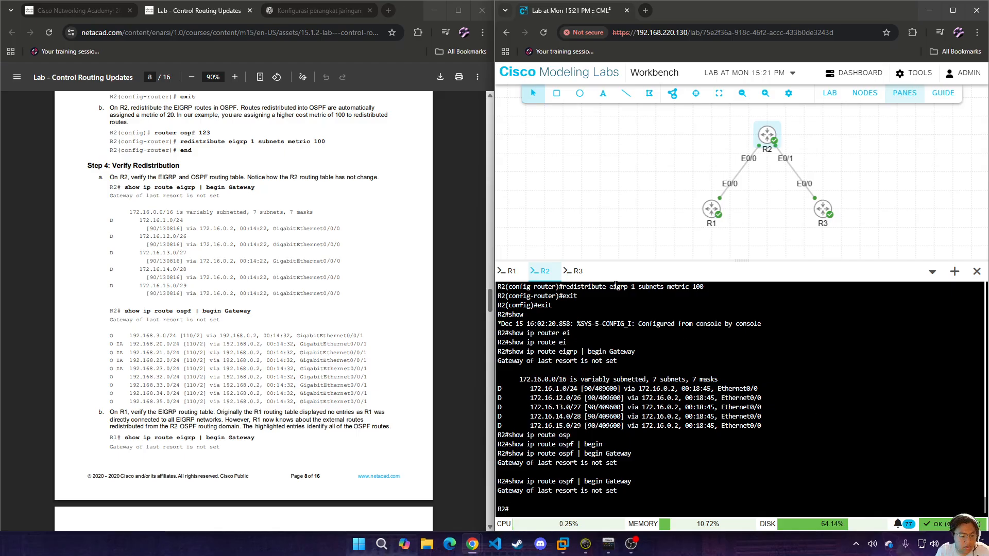
- On R1, run "show ip route eigrp | begin Gateway" and list the interface summary with "sh ip int br"
scroll(304, 370, "down", 4)
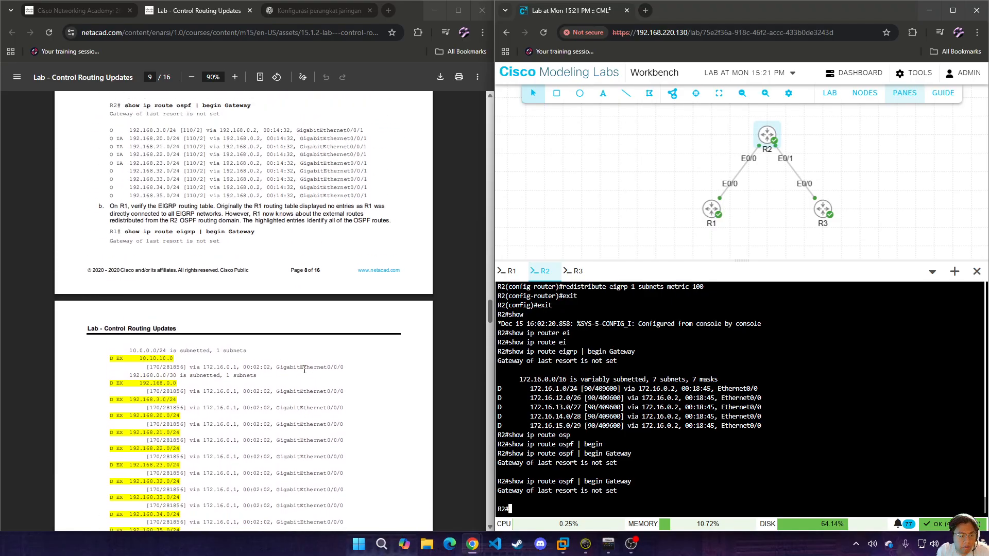
scroll(305, 369, "down", 1)
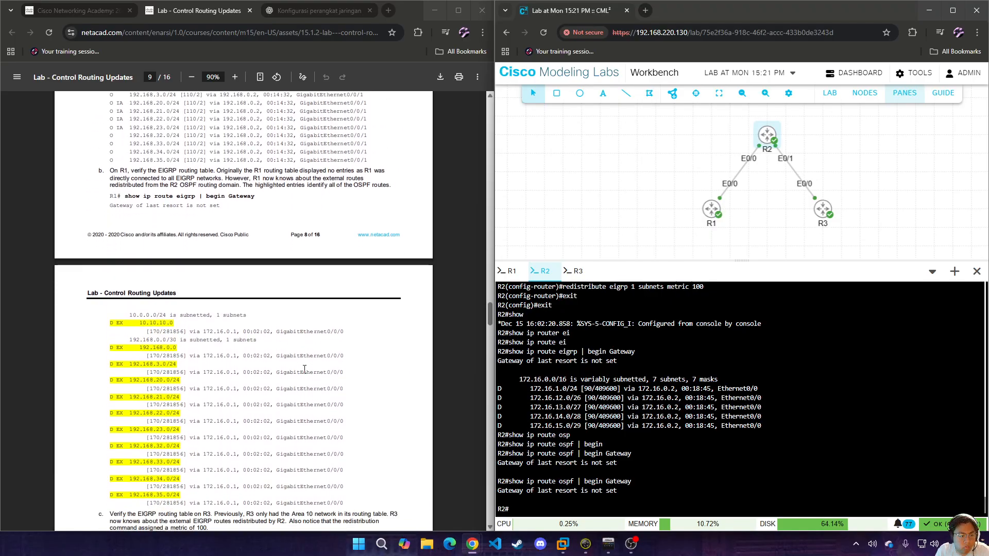
left_click(512, 273)
type("s")
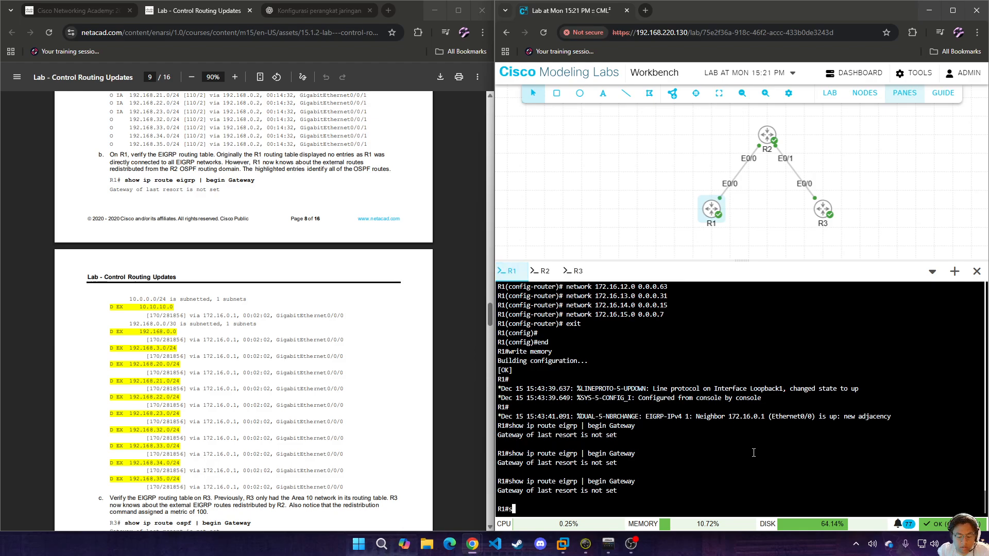
type("how ip route")
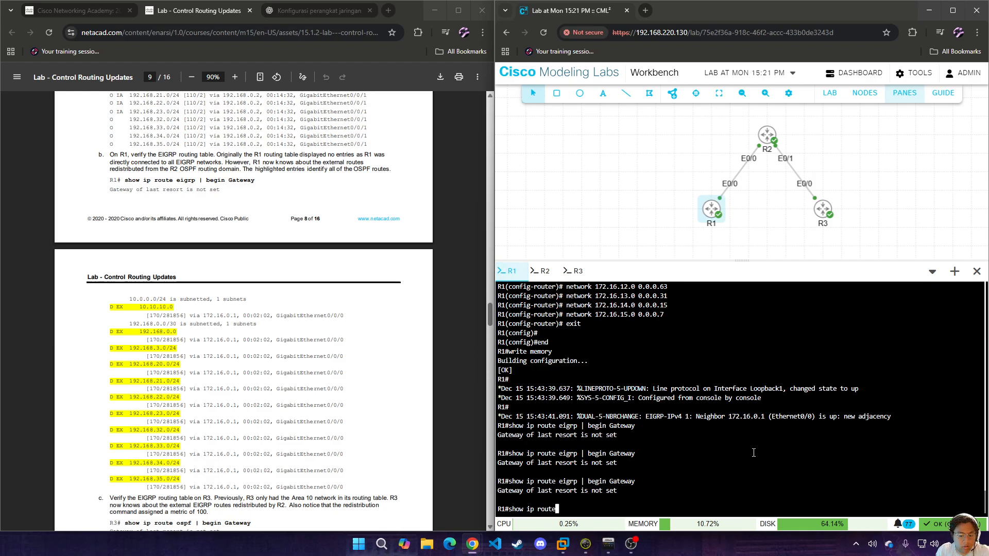
key("Tab")
type("ei")
key("Tab")
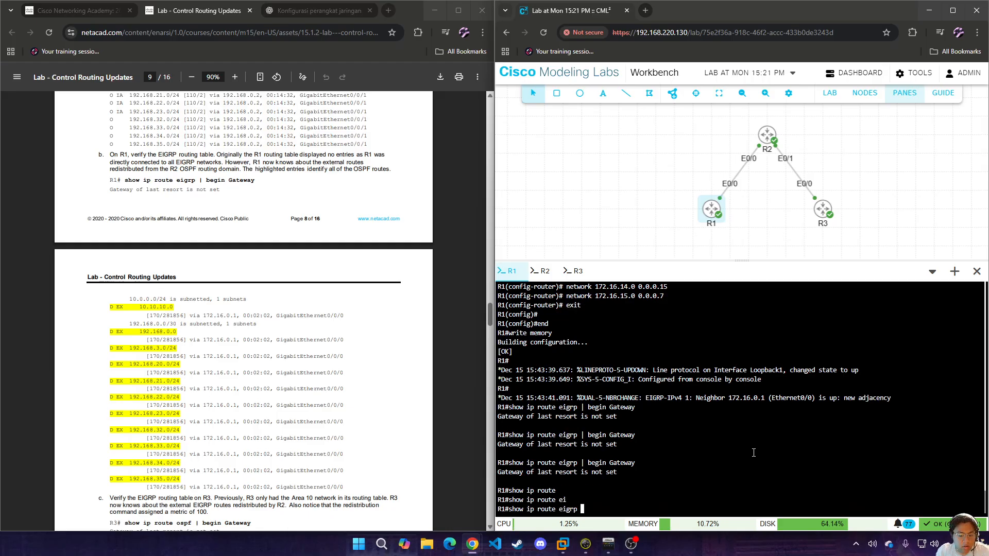
type("| begin Gar")
key("BackSpace")
type("teway")
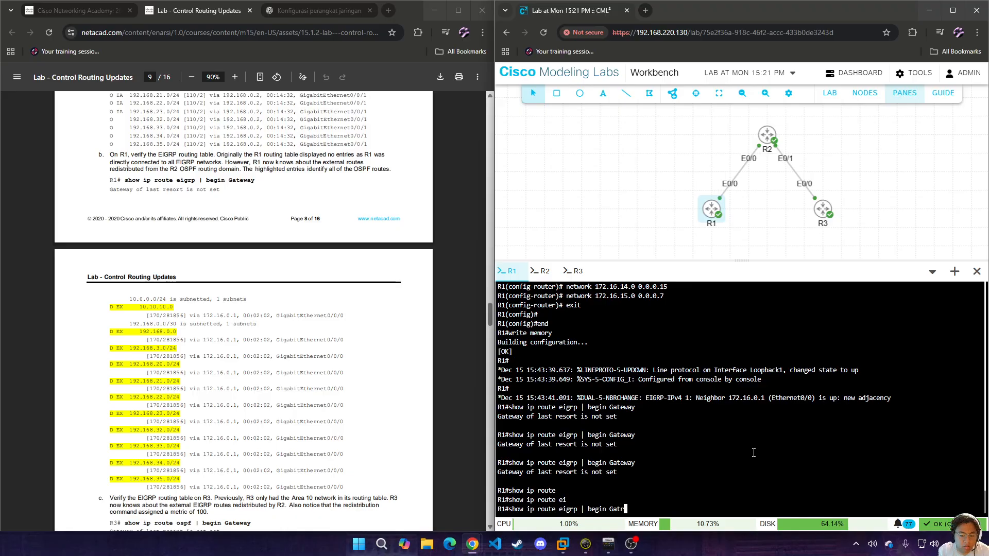
key("Return")
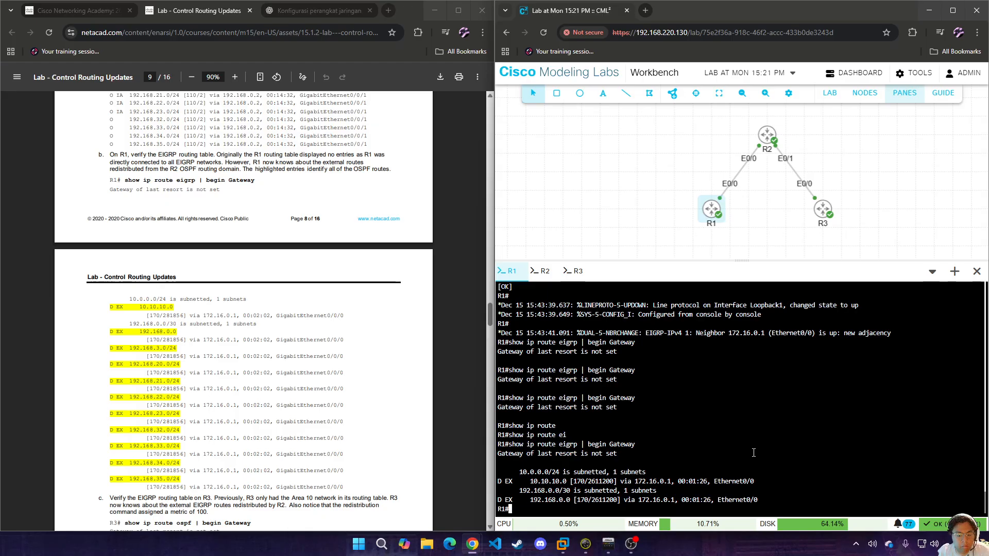
type("sh ip int br")
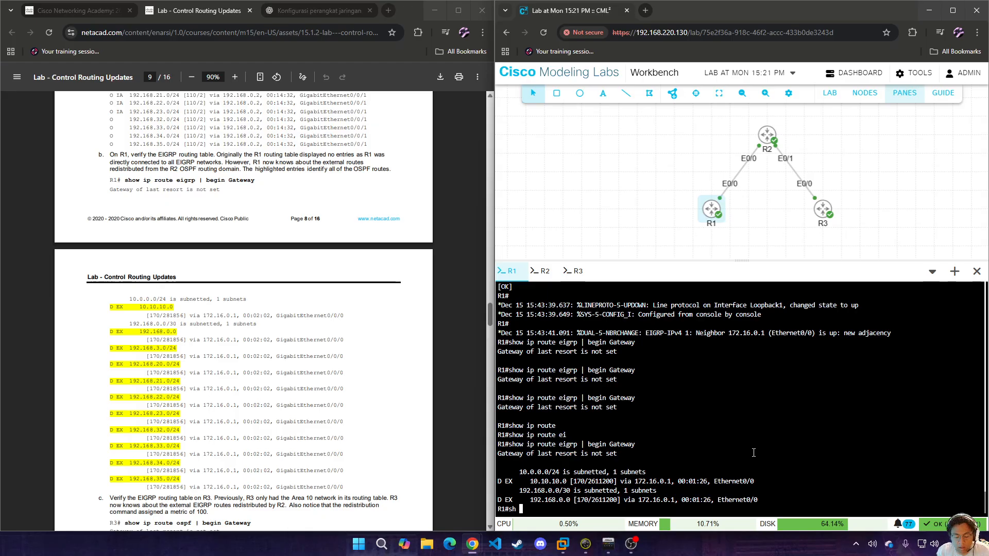
key("Return")
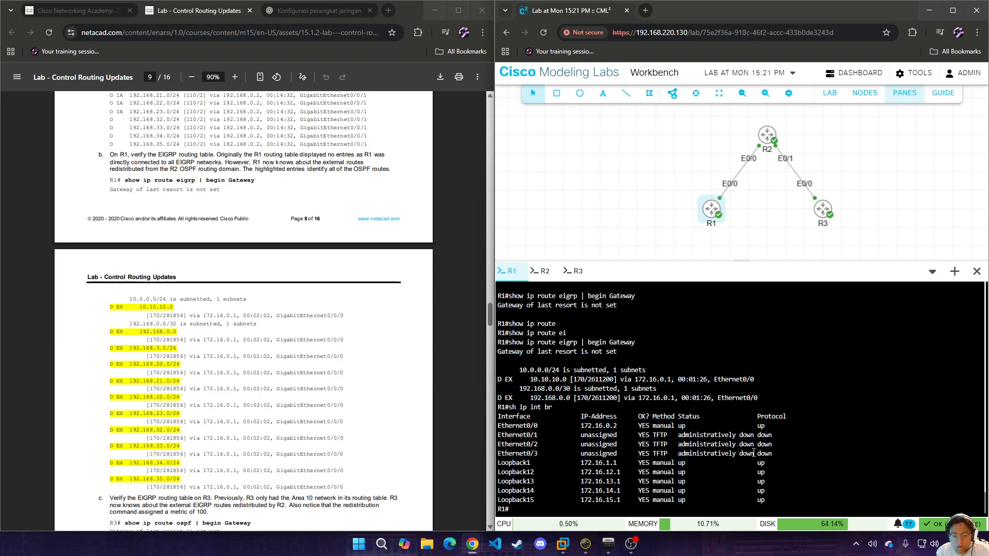
- On R3, display the OSPF routing table with "show ip route ospf | begin Gateway"
scroll(314, 316, "down", 5)
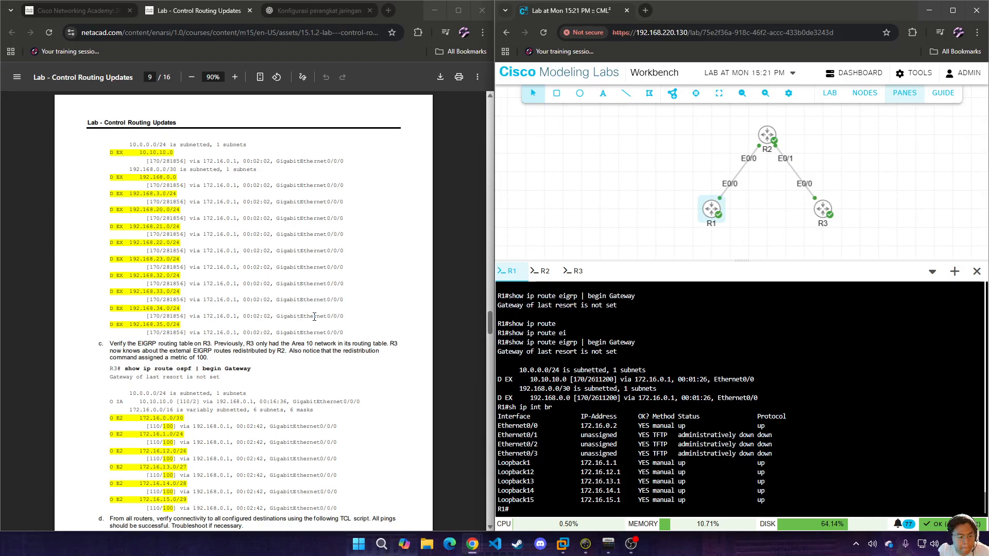
left_click(574, 271)
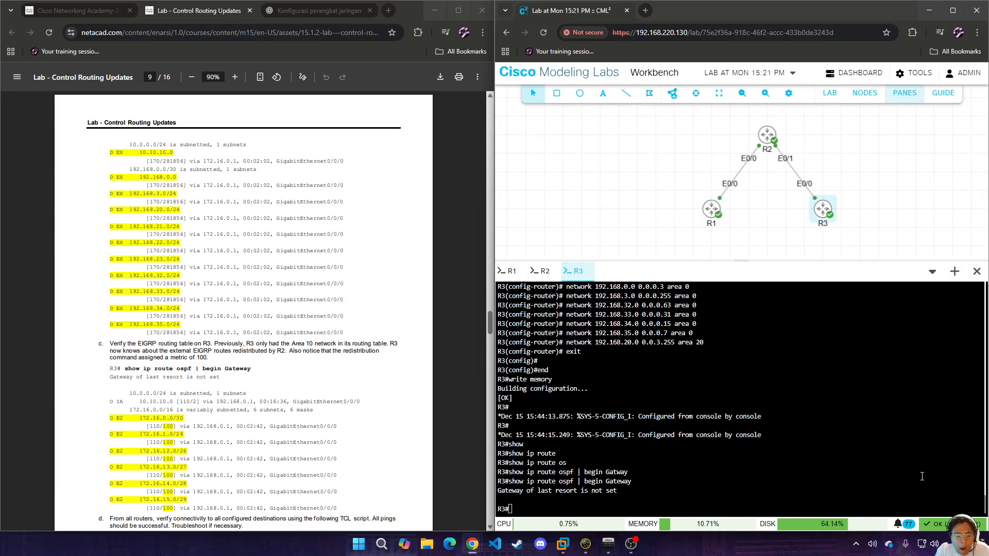
type("show ")
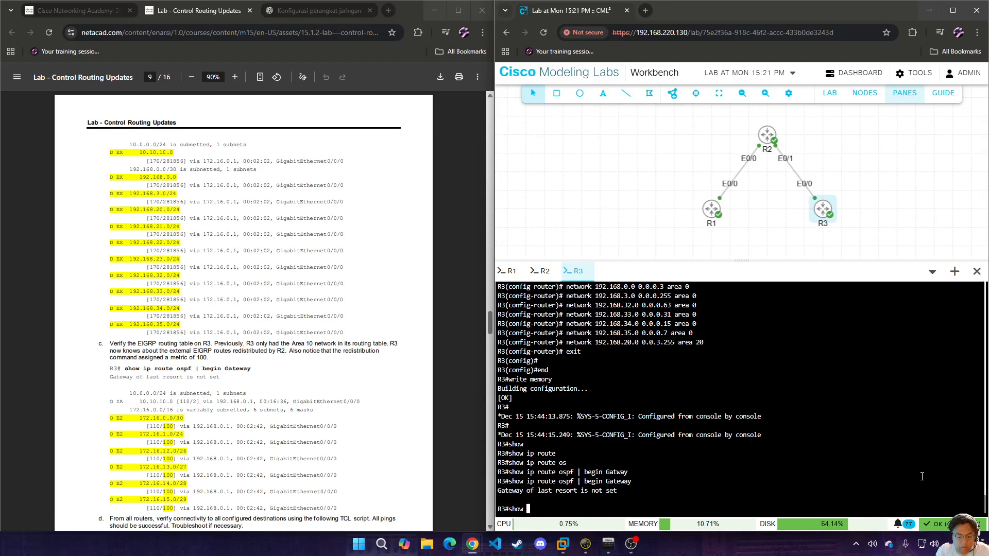
type("ip route os")
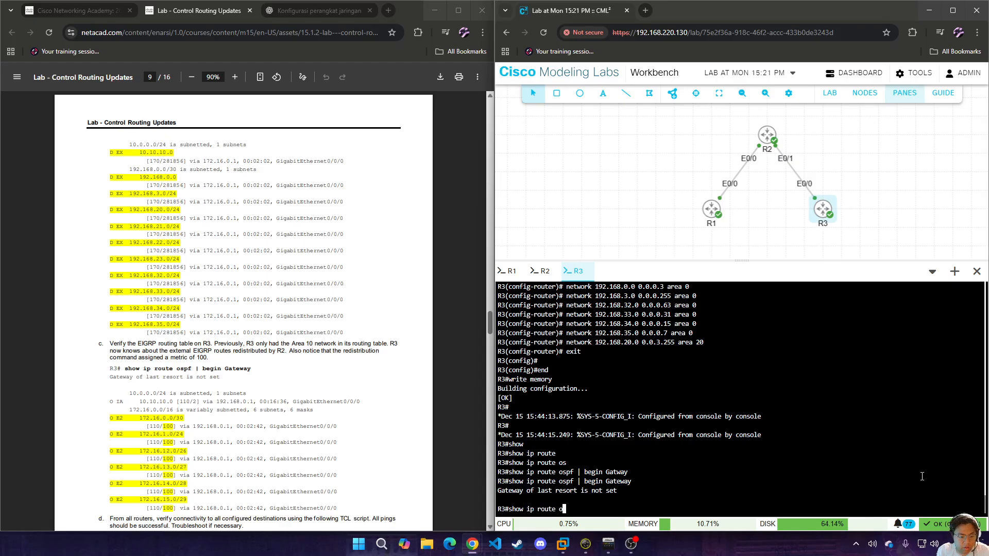
key("Tab")
type("|  be")
key("Tab")
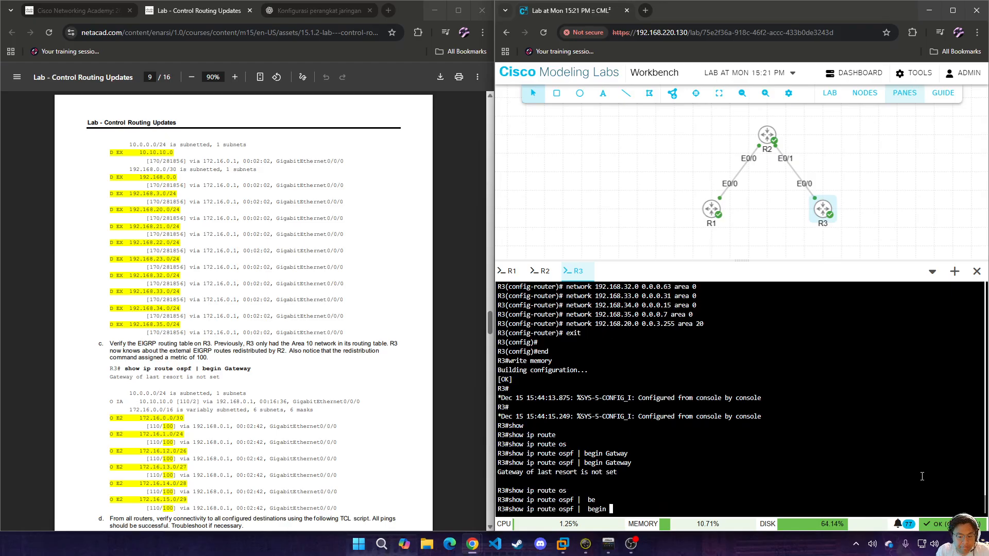
type("Gateway")
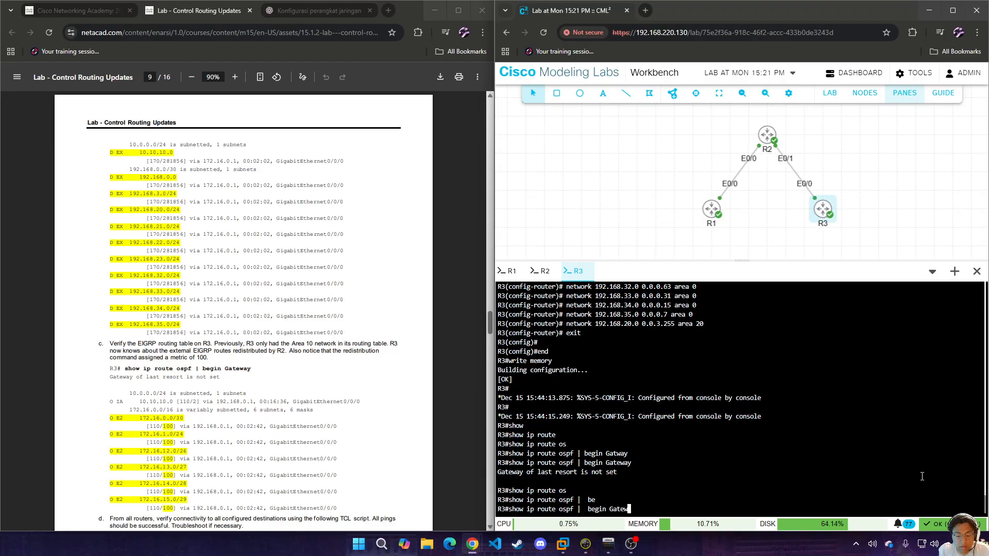
key("Return")
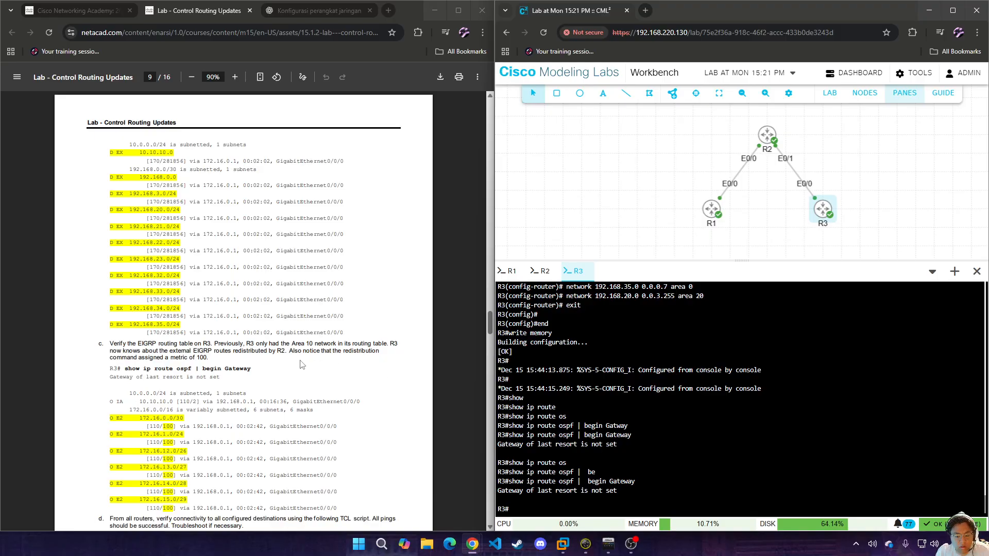
- Read the lab guide's Part 3 introduction on filtering redistributed routes using a distribute list and ACL
scroll(303, 365, "down", 6)
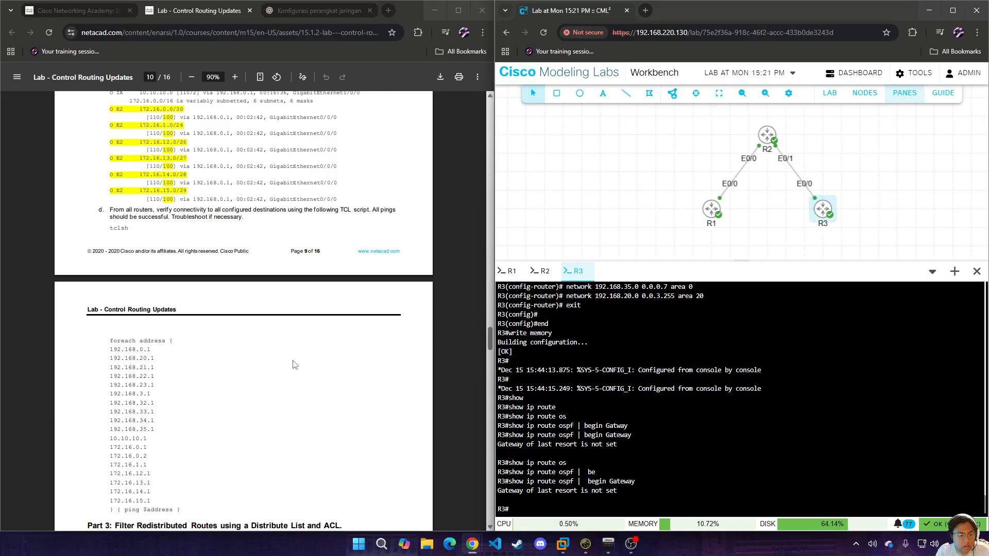
scroll(295, 365, "down", 3)
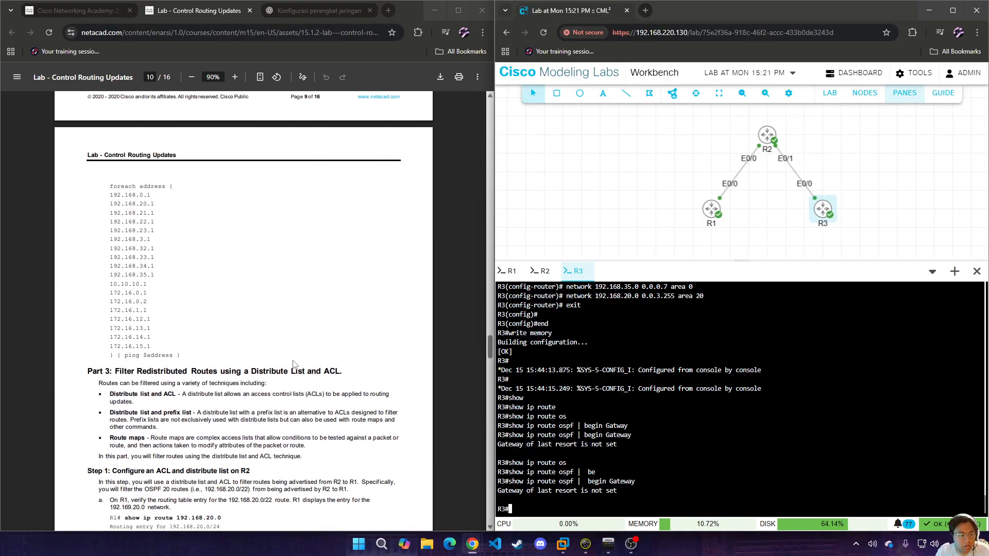
scroll(295, 365, "up", 1)
scroll(295, 361, "down", 3)
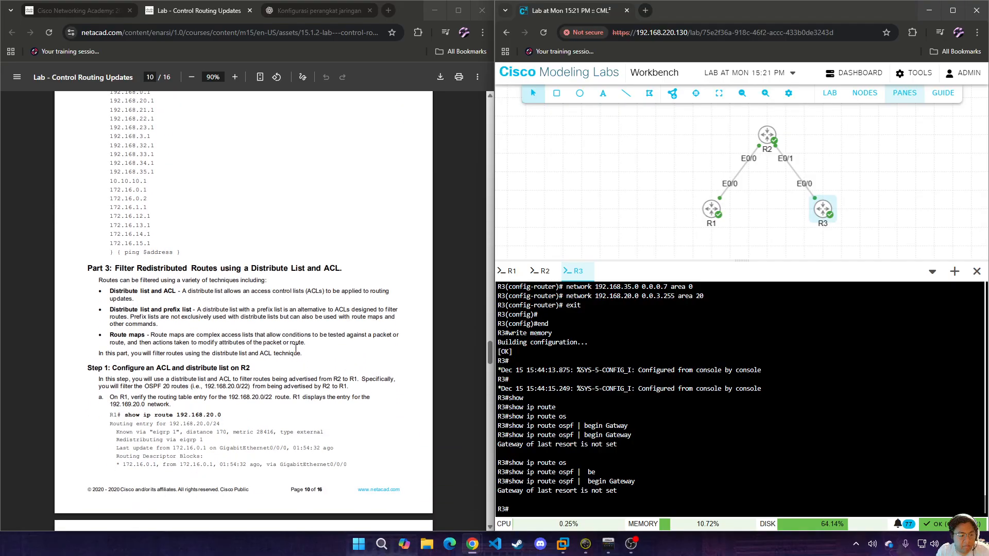
scroll(315, 311, "down", 3)
scroll(306, 312, "up", 3)
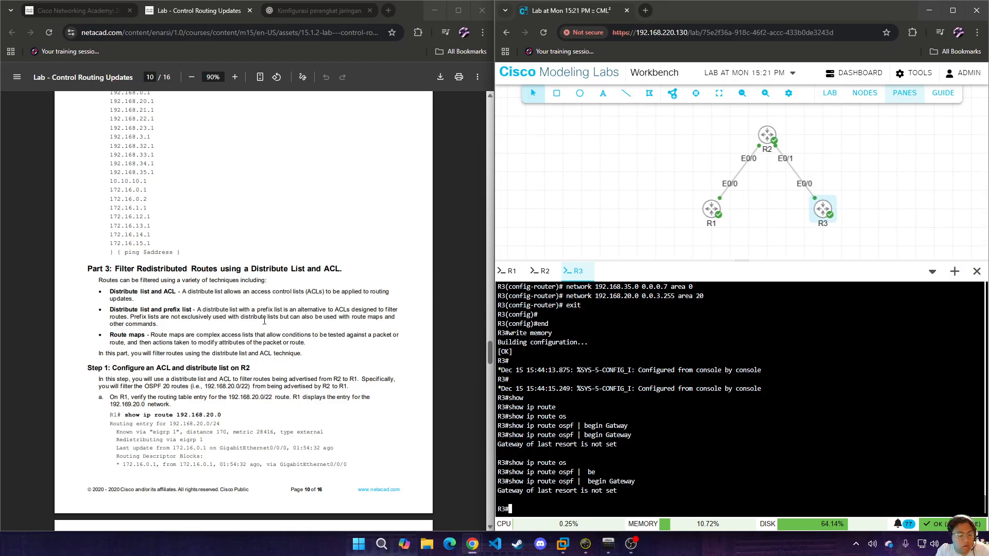
- On R1, look up the routing table entry for the 192.168.20.0 network with "show ip route 192.168.20.0"
scroll(355, 369, "down", 4)
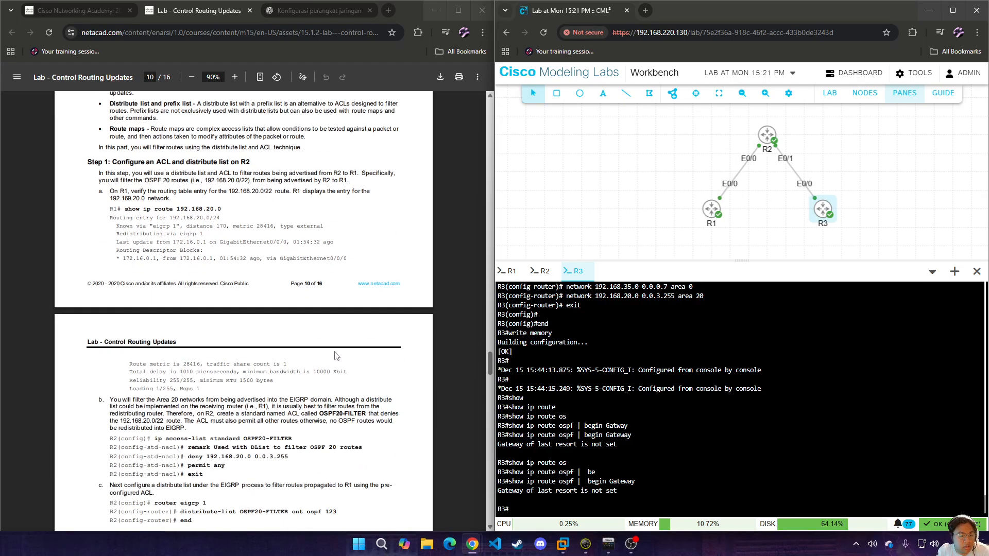
left_click(510, 272)
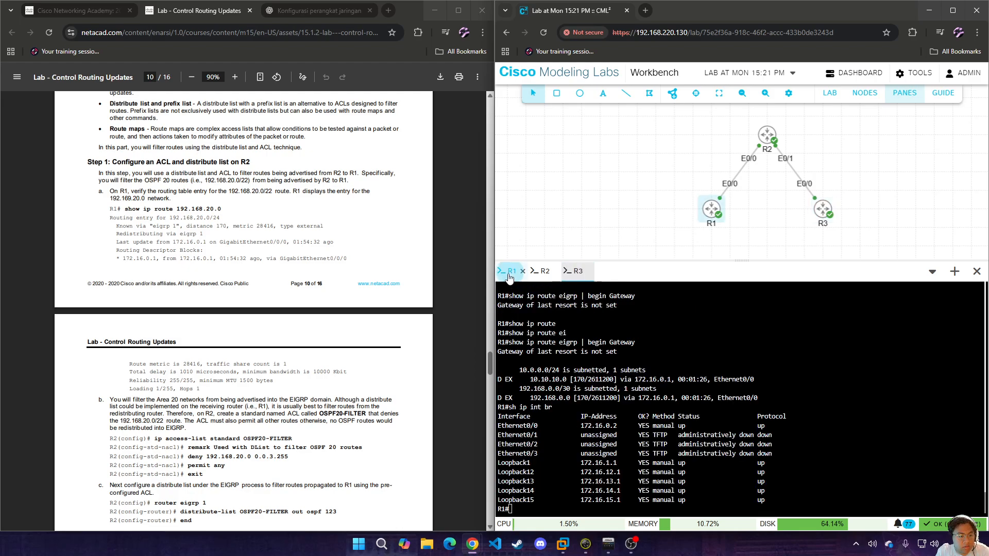
type("show ip ro")
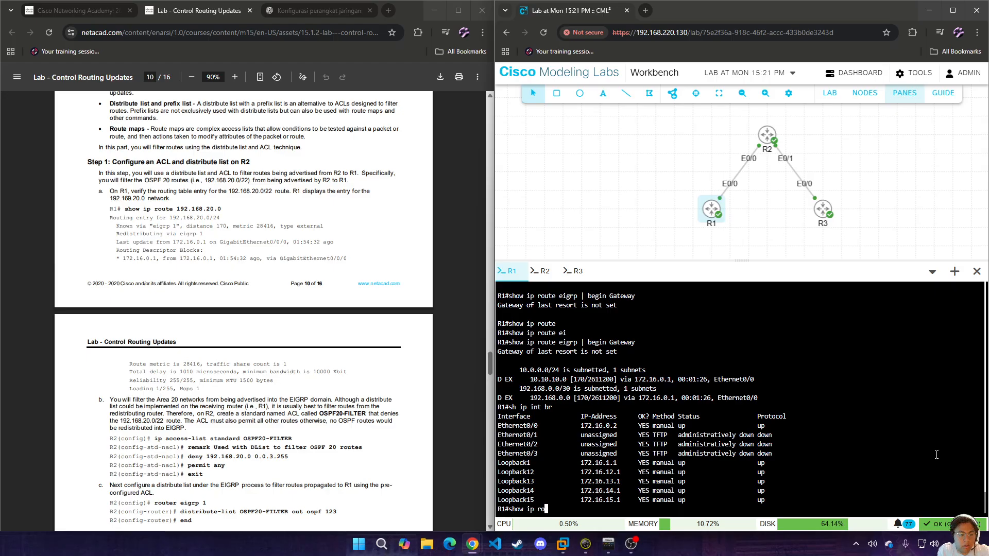
type("ute 192.168.20.0")
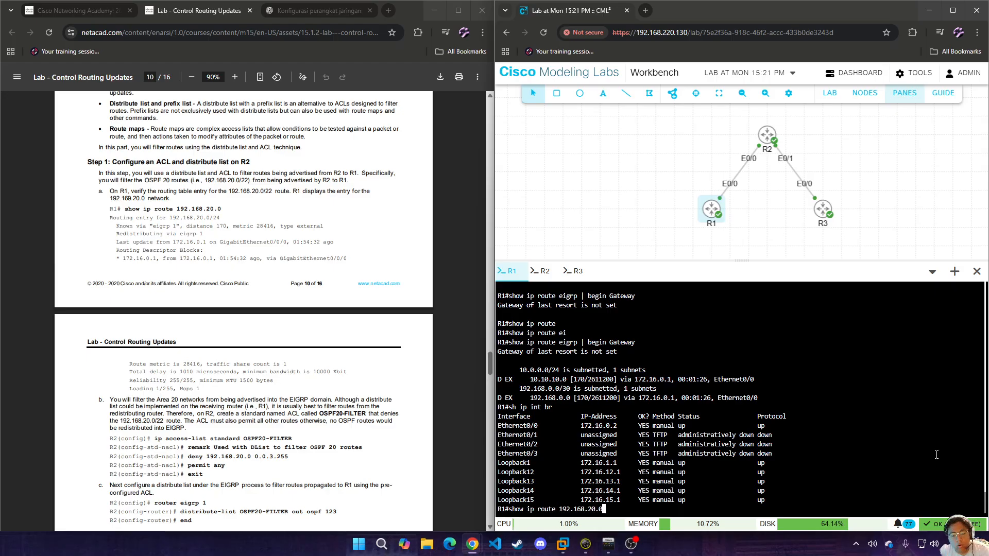
key("Return")
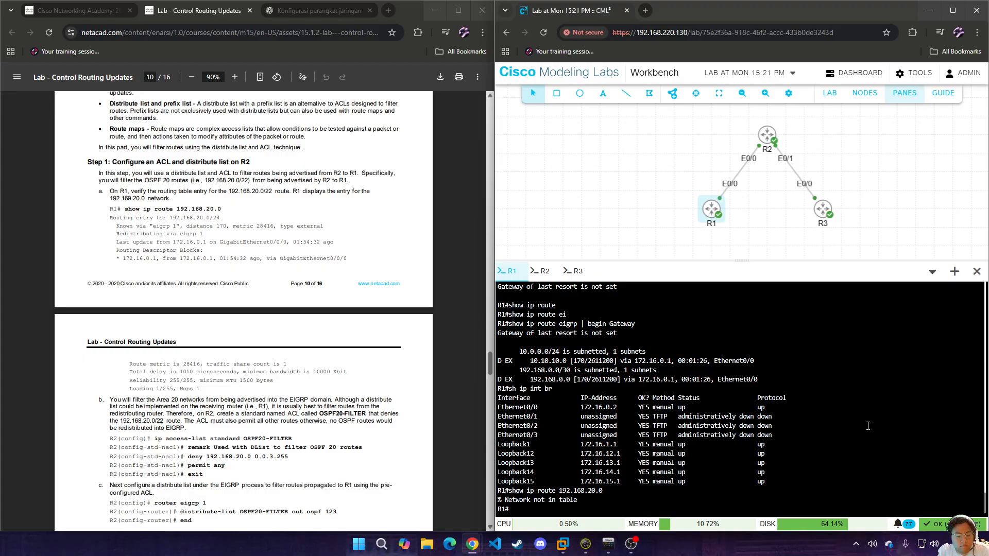
- List R1's interfaces and IP addresses again with "sh ip int br"
type("sh iup")
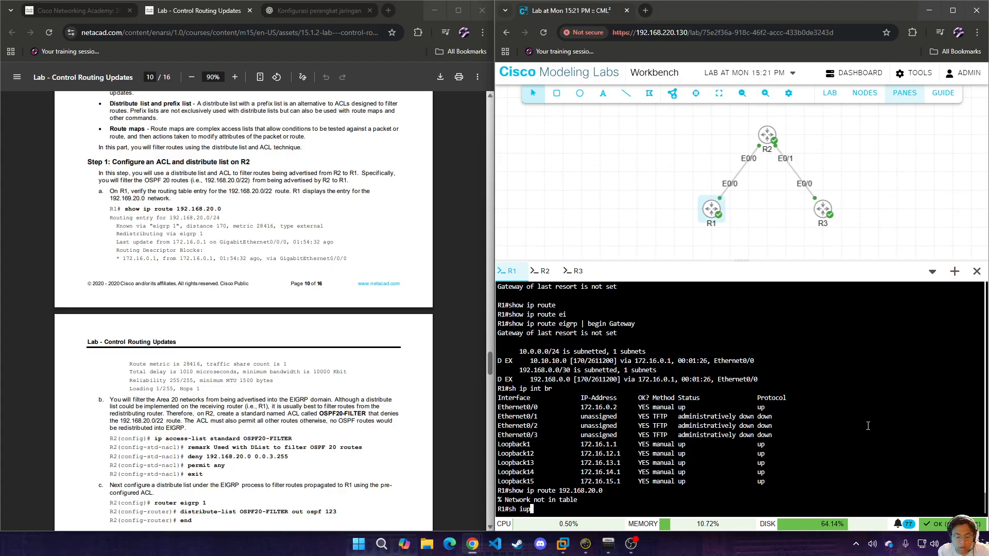
key("BackSpace")
type("p int br")
key("Return")
- Go back in the lab guide to the initial router configurations on pages 3 and 4
scroll(481, 336, "up", 5)
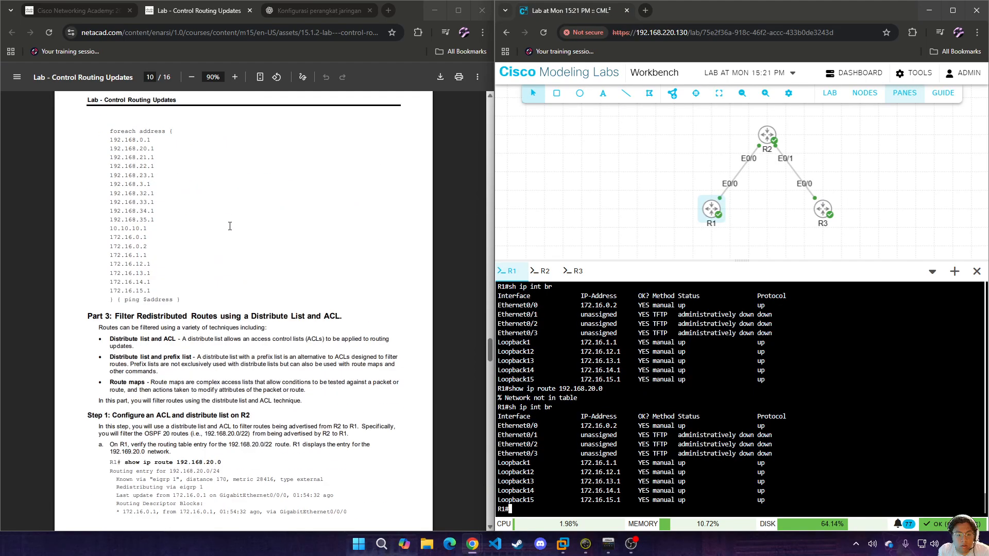
left_click(490, 353)
left_click_drag(491, 353, 491, 180)
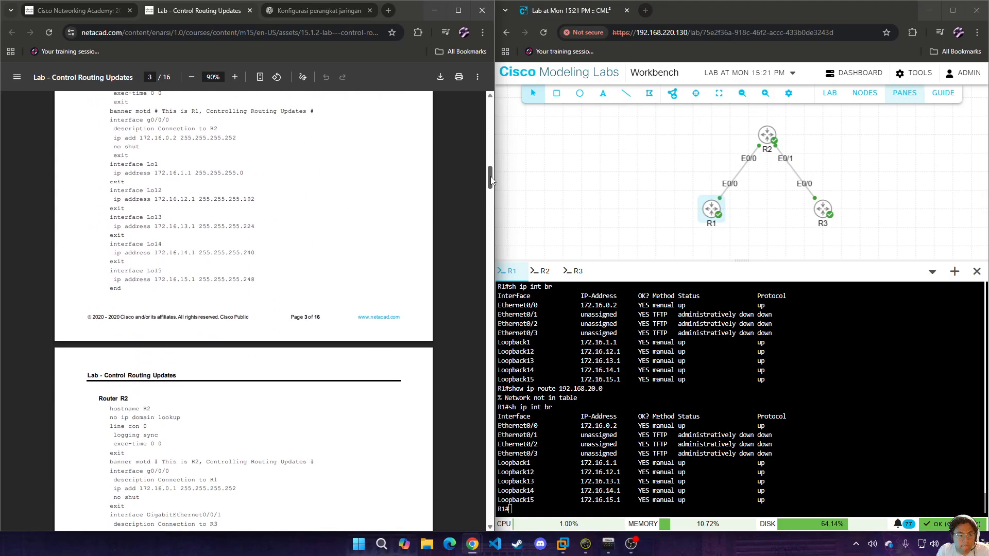
- Open the lab guide at Part 3's verification step and rerun "show ip route 192.168.20.0" on R1
left_click_drag(491, 181, 479, 377)
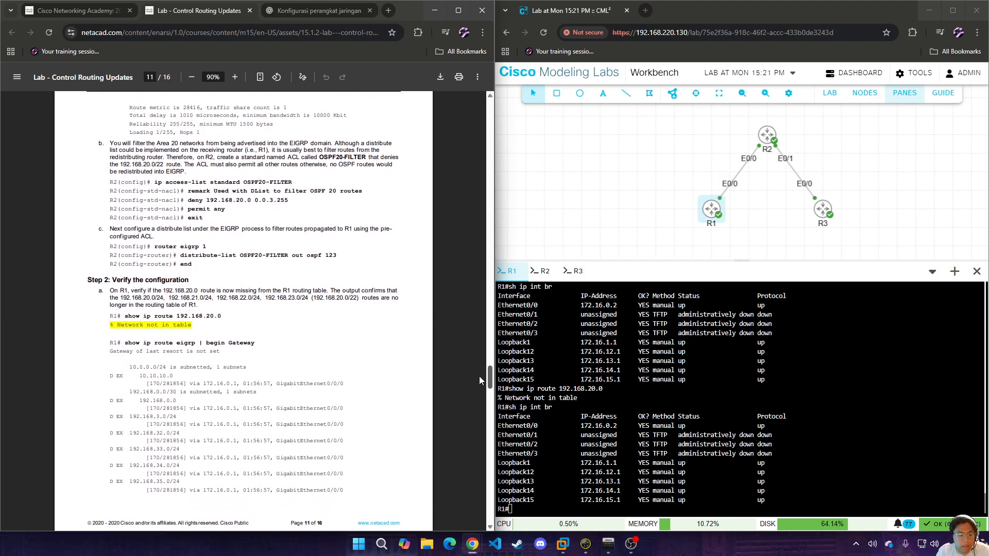
scroll(391, 354, "down", 3)
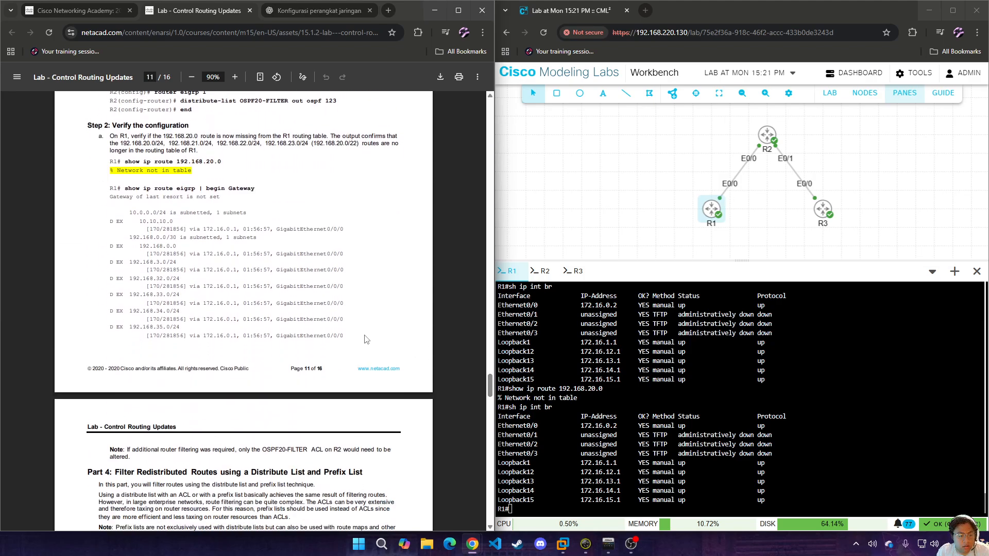
left_click(851, 452)
key("Up")
key("Up")
key("Return")
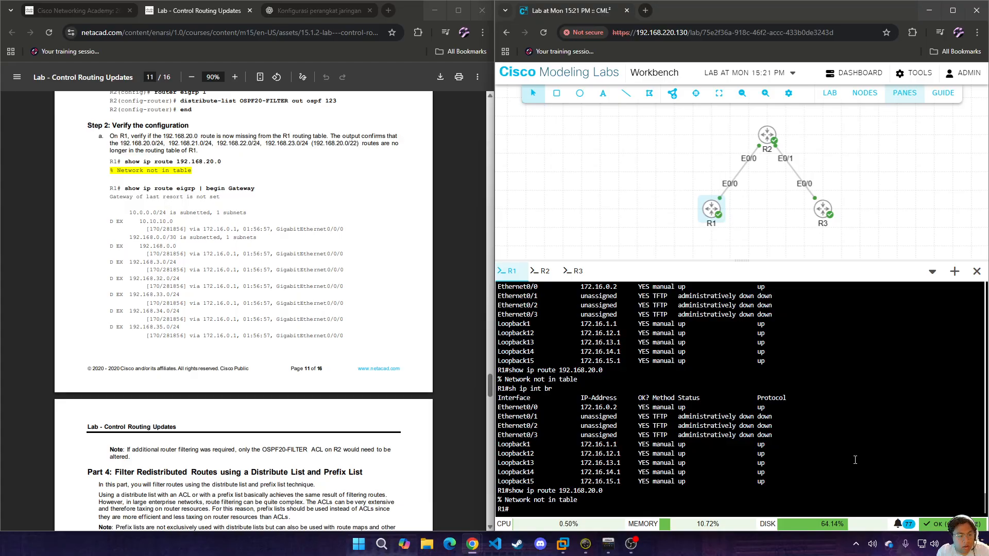
- Display R1's EIGRP routes from the gateway line onward with "show ip route eigrp | begin Gateway"
type("show ip")
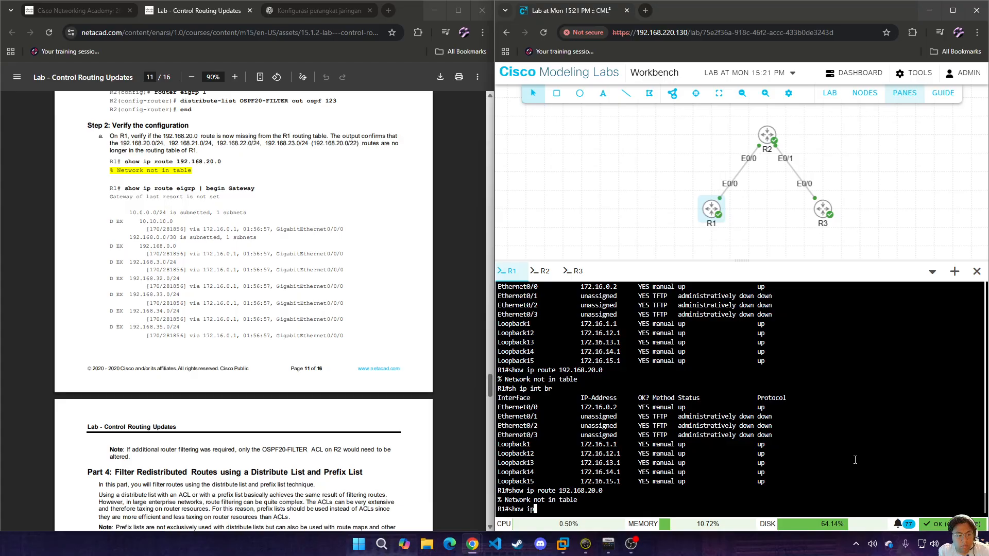
type(" route ei")
key("Tab")
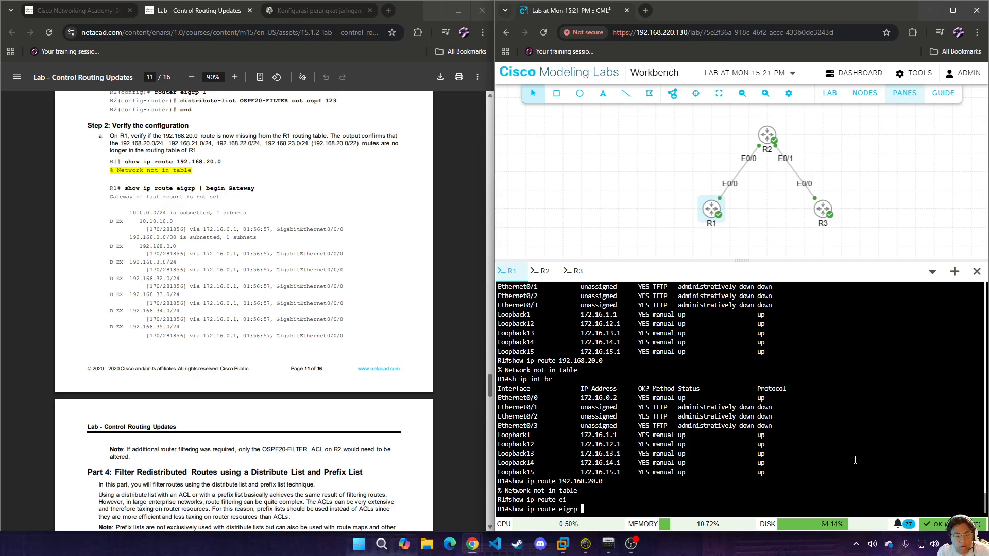
type("| beg")
key("Tab")
type("Gatrway")
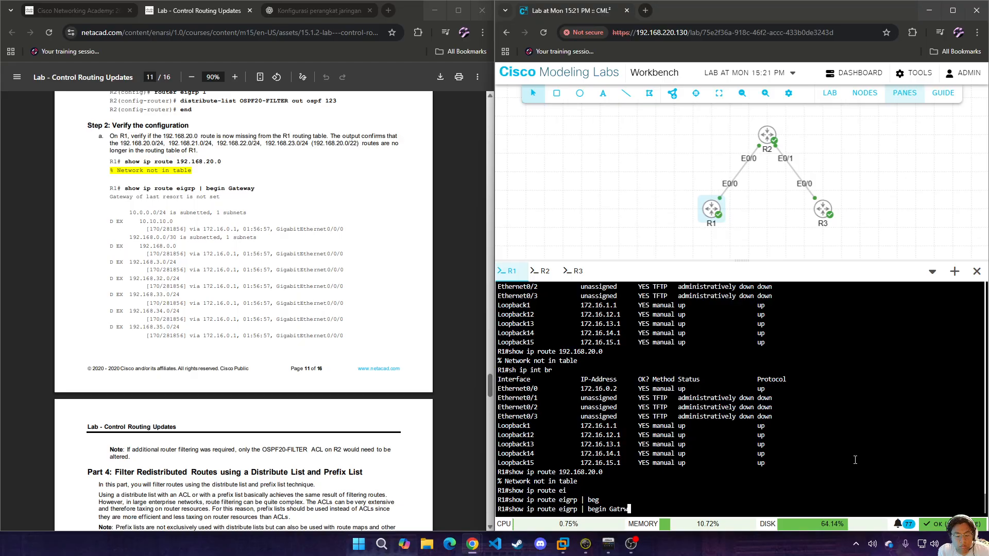
key("BackSpace")
key("BackSpace")
key("BackSpace")
key("BackSpace")
type("eway")
key("Return")
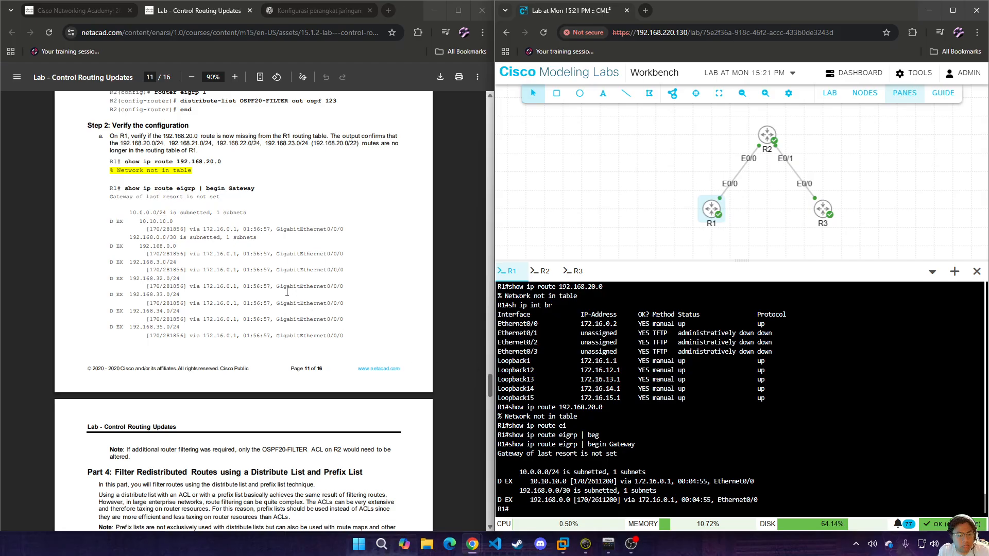
- Review the lab guide's Part 3 instructions for configuring the ACL and distribute list on R2
scroll(283, 291, "down", 5)
scroll(281, 288, "up", 3)
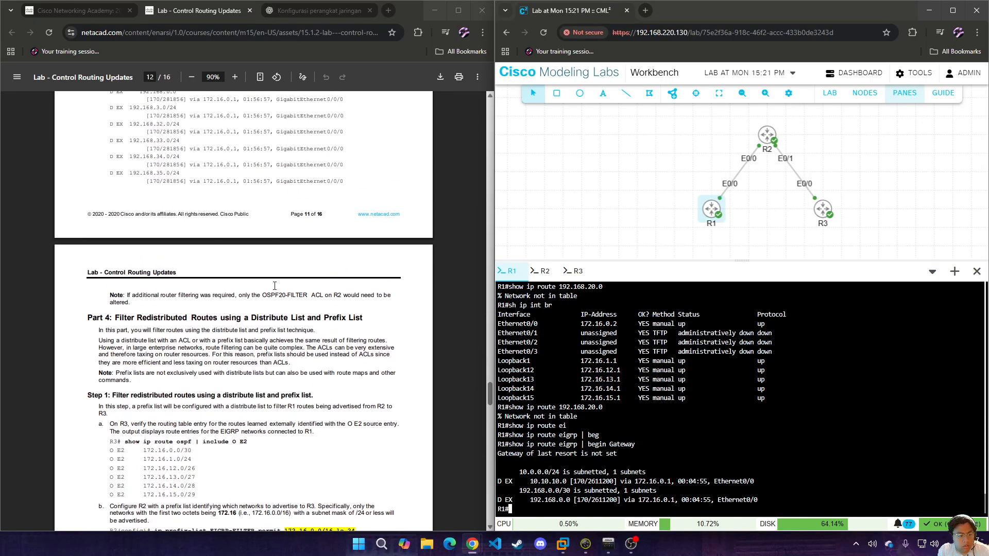
scroll(273, 289, "up", 4)
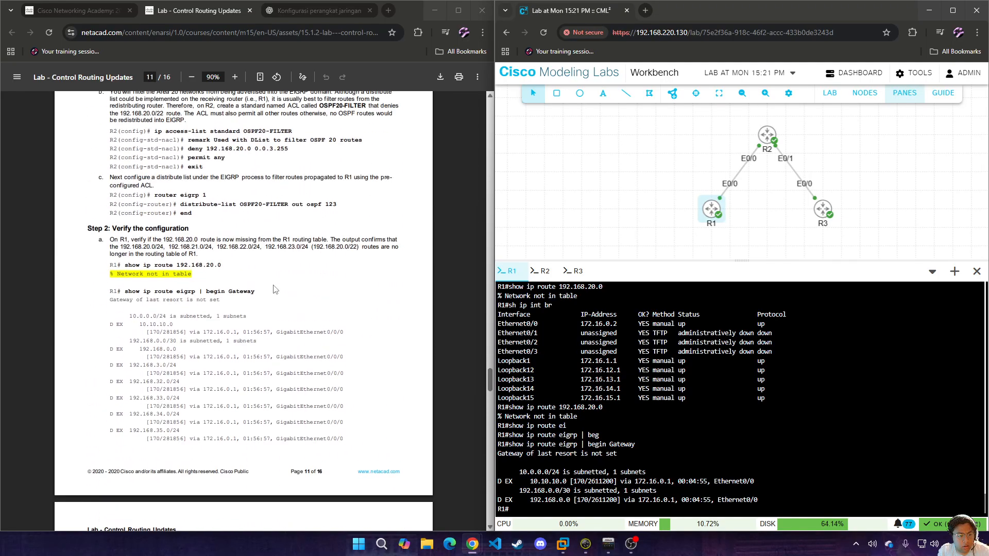
scroll(274, 289, "down", 5)
scroll(274, 289, "up", 6)
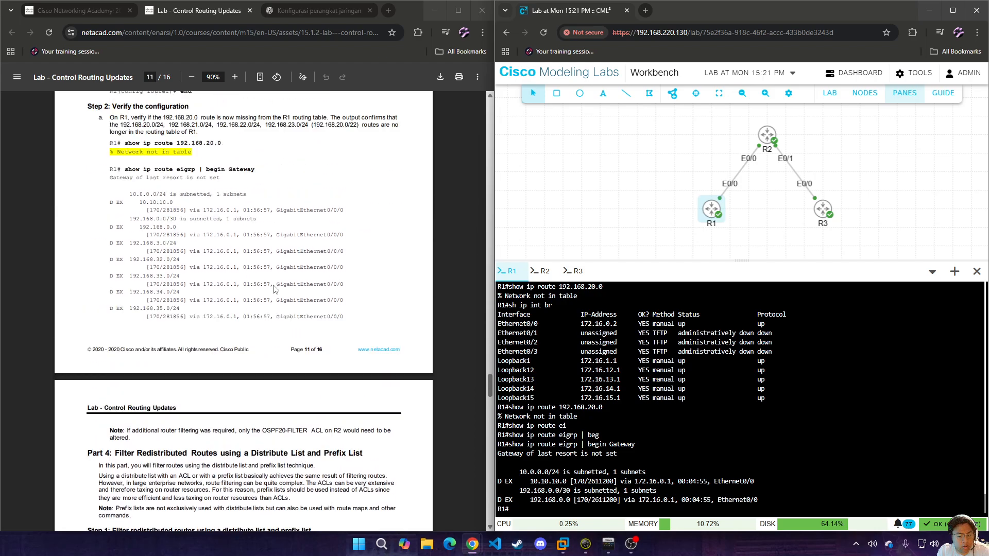
scroll(273, 290, "up", 3)
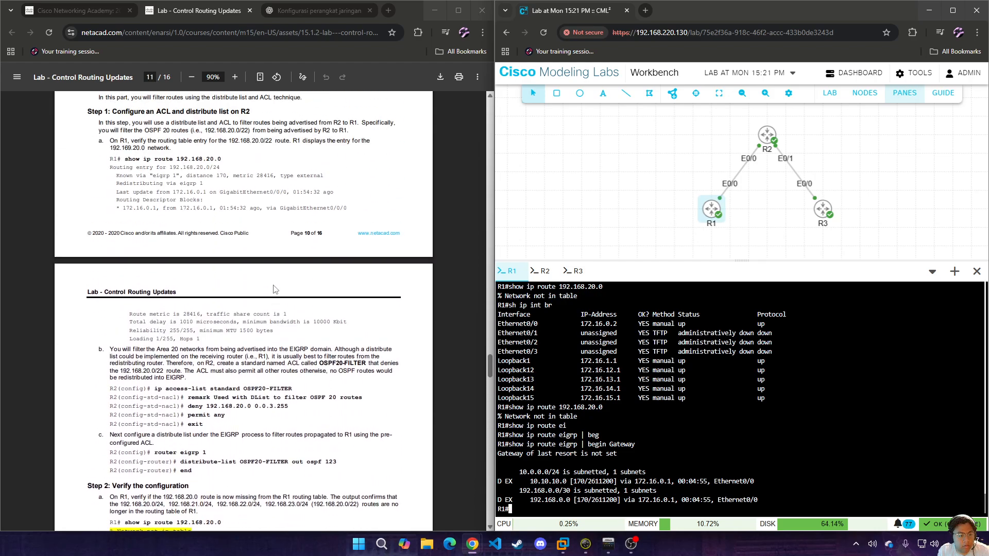
scroll(273, 289, "up", 1)
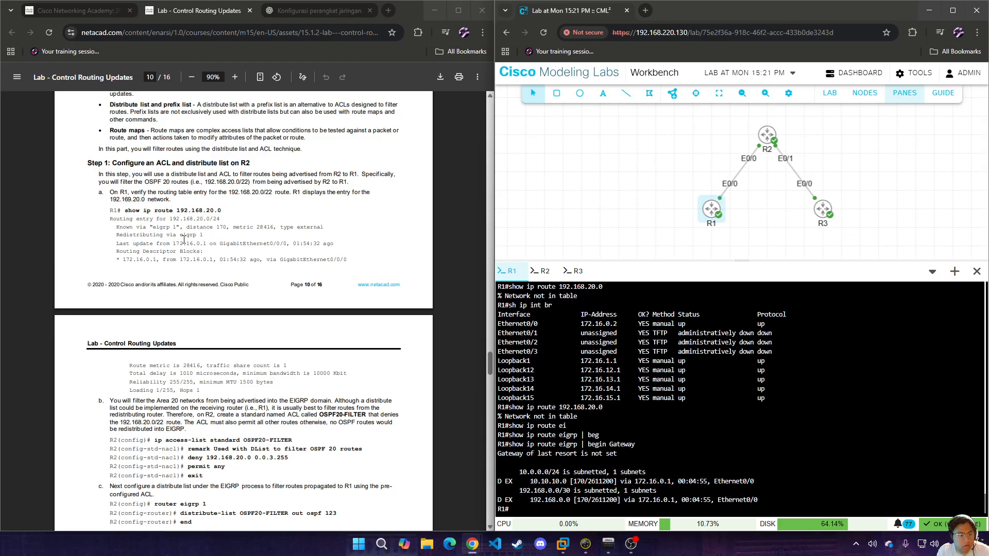
scroll(177, 234, "up", 1)
scroll(177, 235, "down", 2)
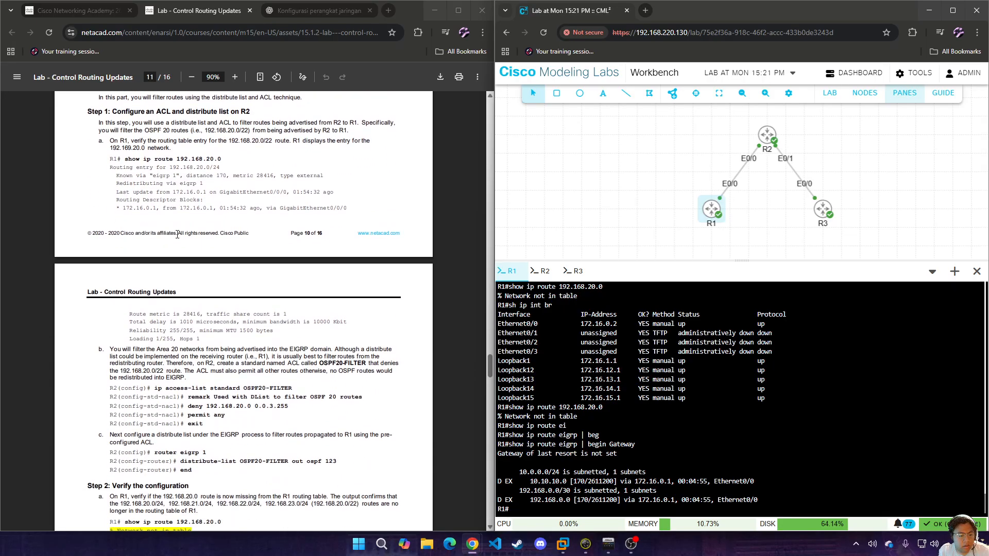
- In R2's global configuration mode, create a standard named access list called OSPF20-FILTER
left_click(542, 270)
type("conf t")
key("Return")
type("ip a")
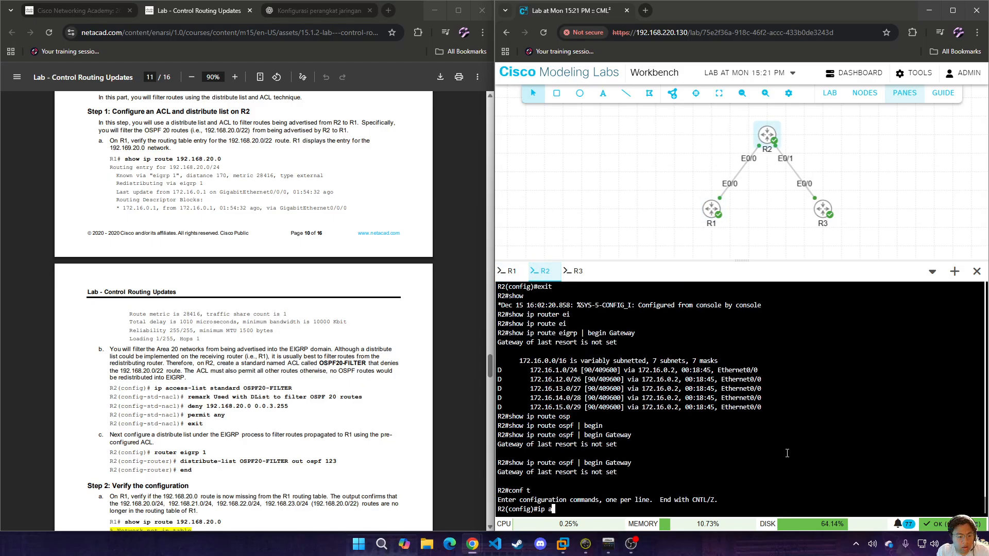
type("cc")
key("Tab")
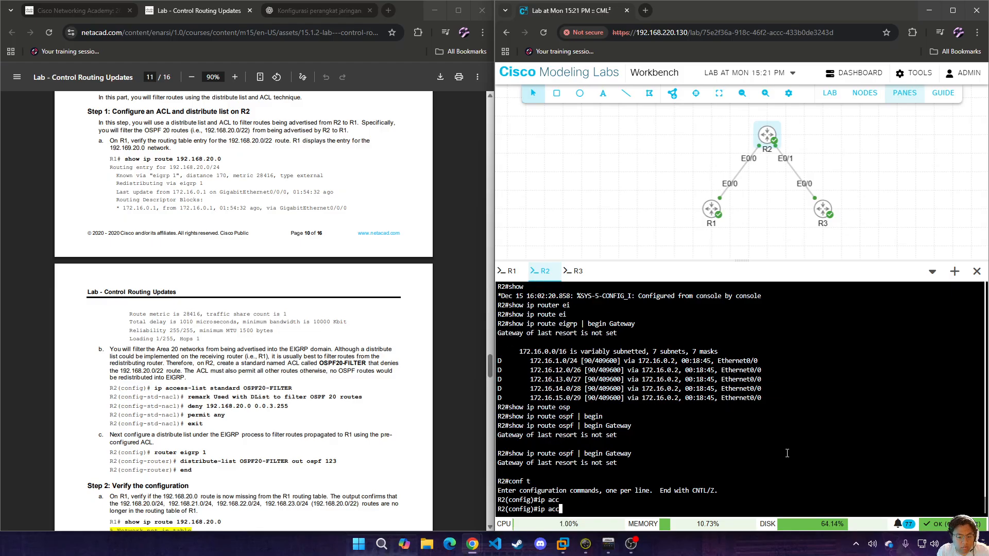
type("es")
key("Tab")
type("st")
key("Tab")
type("OSPF")
key("Tab")
type("20-")
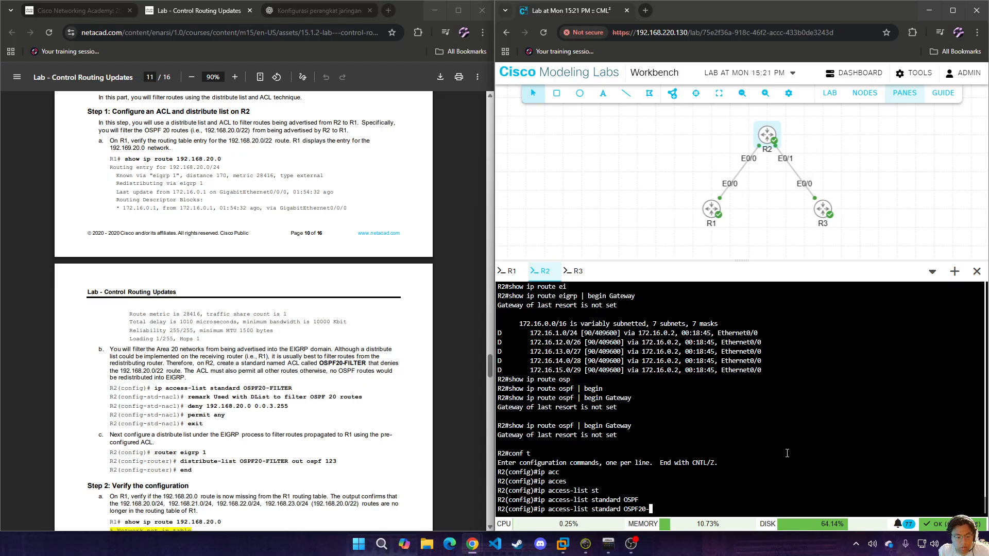
type("FILTER")
key("Return")
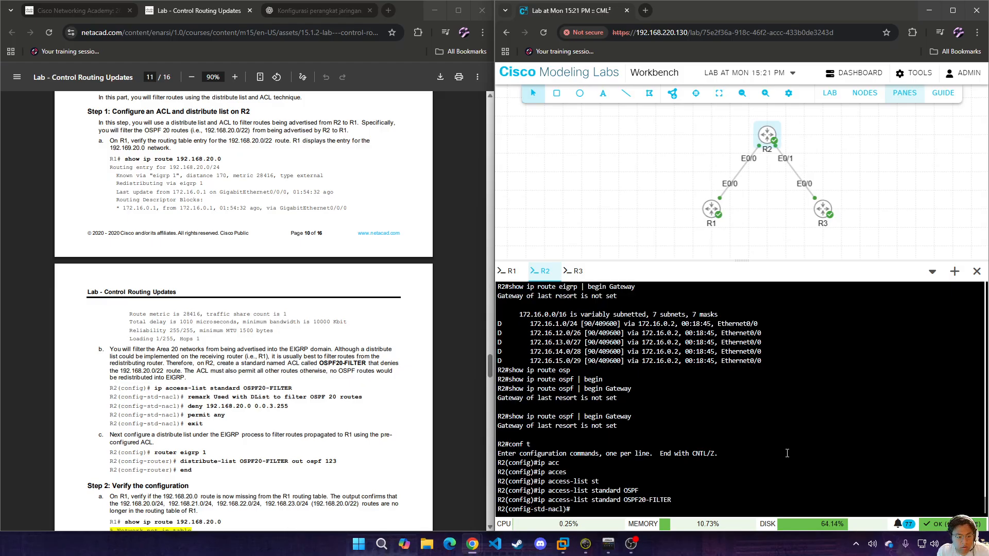
- Add the remark "Used with DList to filter OSPF 20 routes" to R2's OSPF20-FILTER access list
type("remar")
key("Tab")
type("Use")
key("Tab")
type("d with Dlist")
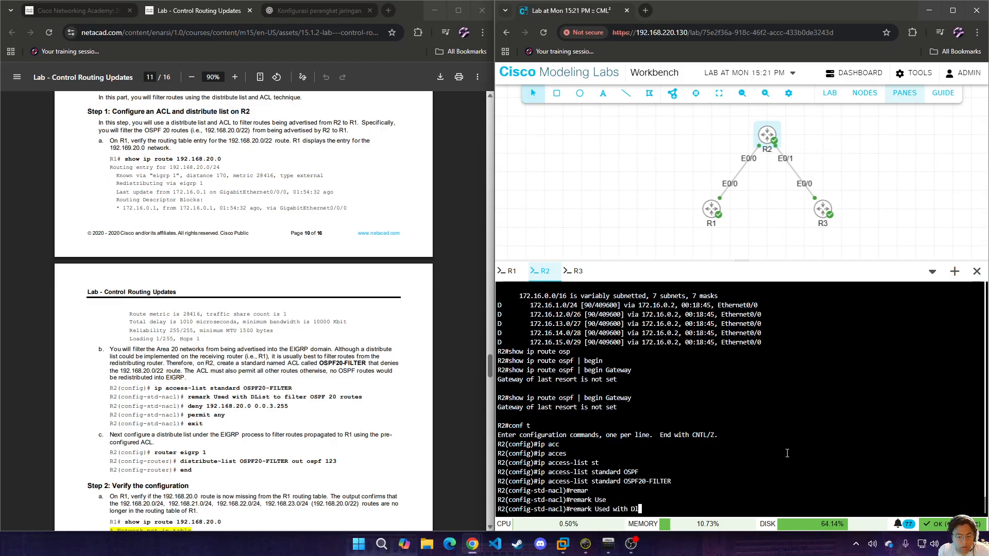
key("BackSpace")
key("BackSpace")
key("BackSpace")
key("BackSpace")
type("LIst to filter OSPF 20 route")
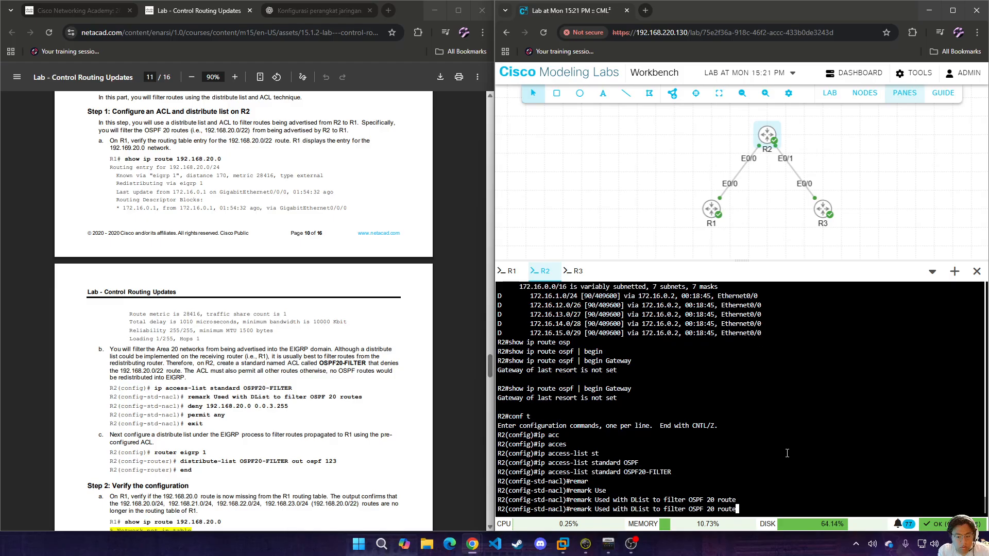
type("s")
key("Return")
- Add an entry to OSPF20-FILTER denying 192.168.20.0 with wildcard mask 0.0.3.255
type("dey")
key("Tab")
key("BackSpace")
type("n")
key("Tab")
type("192")
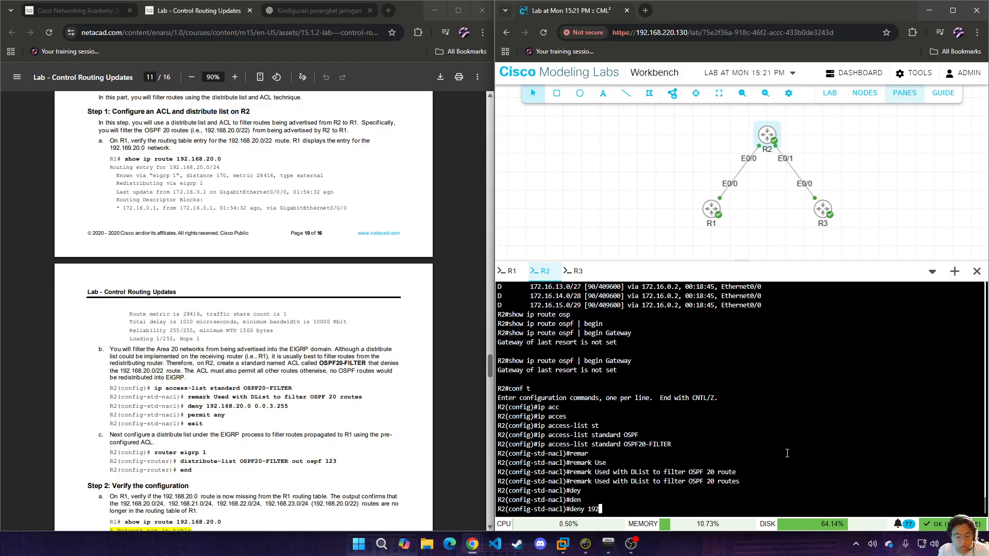
type(".168.20.0 0.0.3.255")
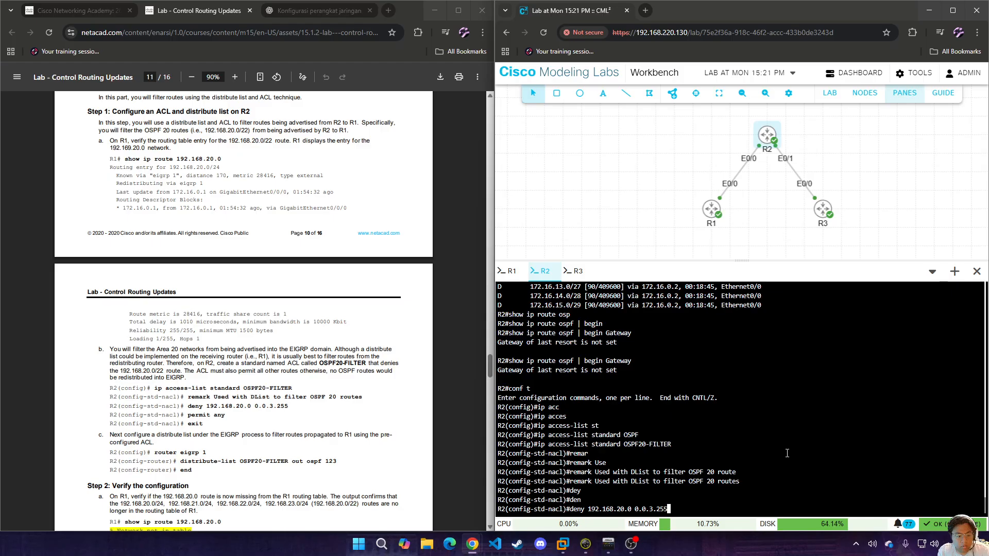
key("Return")
- Permit any other routes in OSPF20-FILTER and exit the access list configuration
type("per")
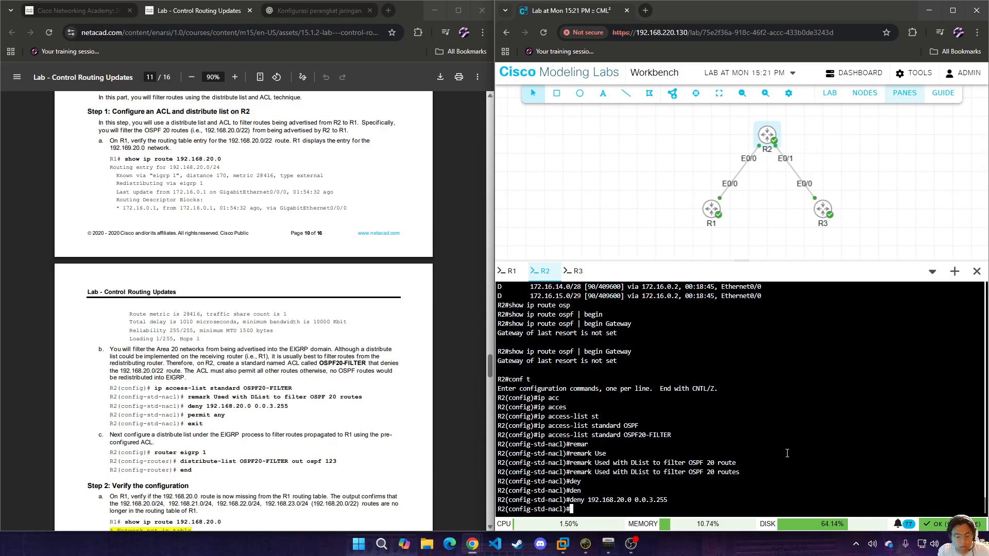
type("m")
key("Tab")
type("any")
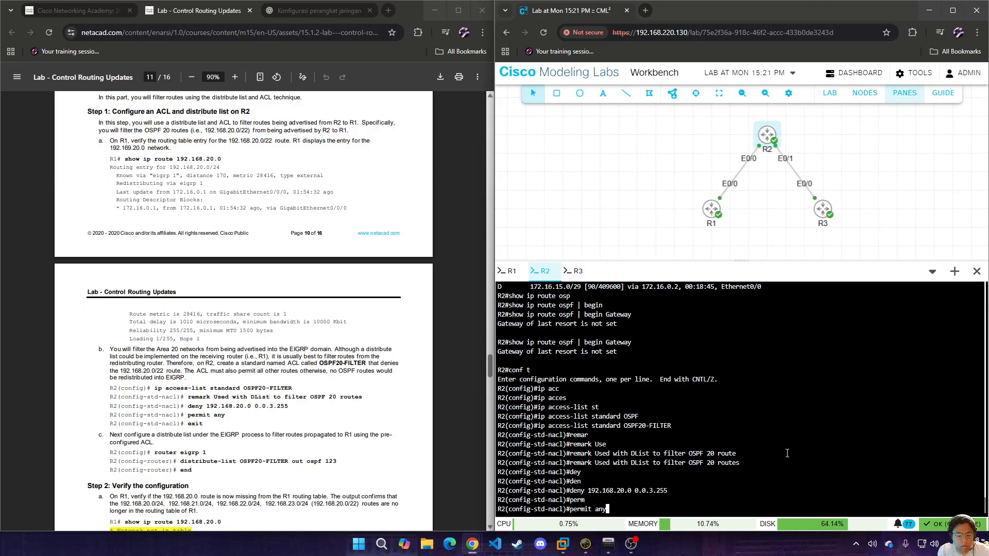
key("Return")
type("exit")
key("Return")
- Under EIGRP process 1 on R2, apply "distribute-list OSPF20-FILTER out ospf 123" and end configuration mode
type("router ei")
key("Tab")
type("1")
key("Return")
type("dis")
key("Tab")
type("t")
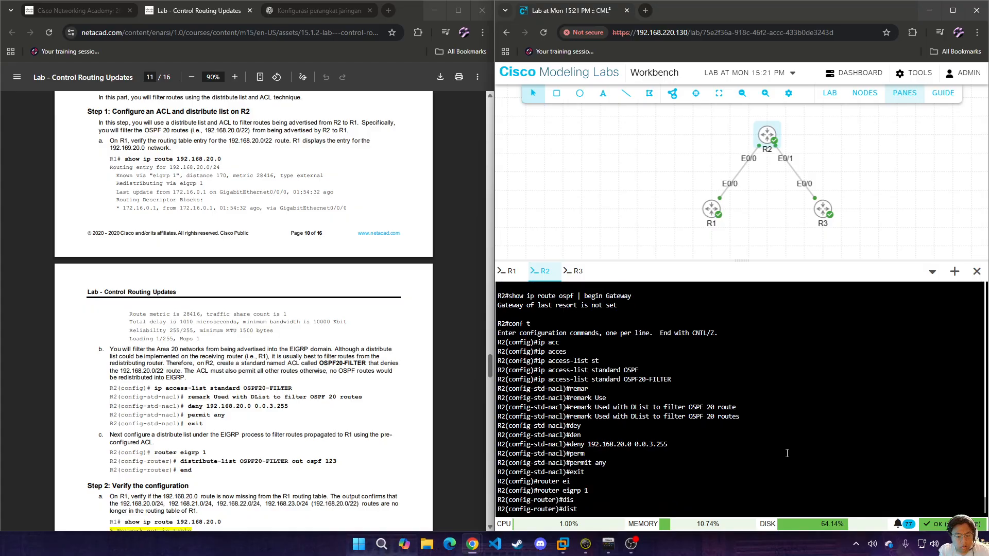
type("tr")
key("Tab")
key("BackSpace")
key("BackSpace")
key("BackSpace")
type("r")
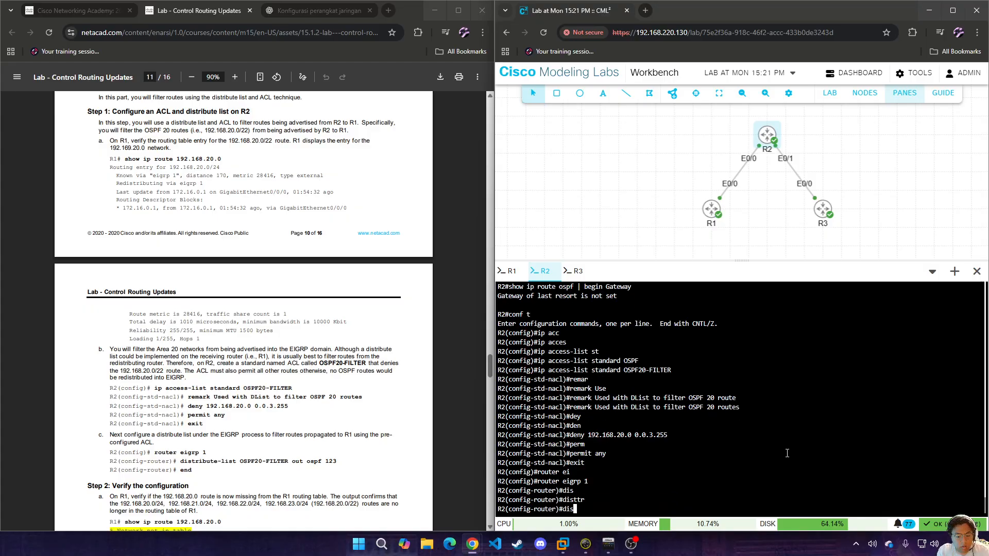
key("Tab")
key("BackSpace")
type("tr")
key("Tab")
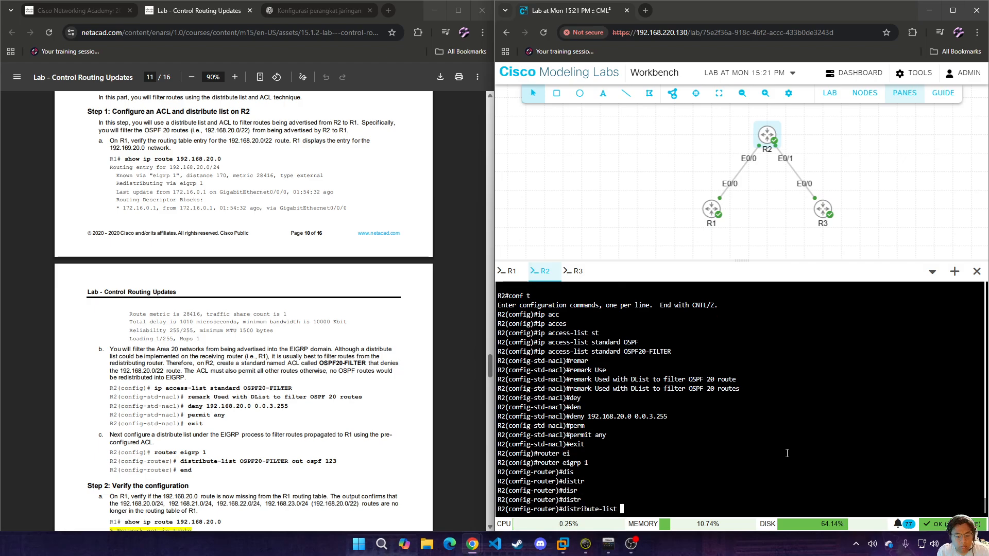
type("OSPF20-FILT")
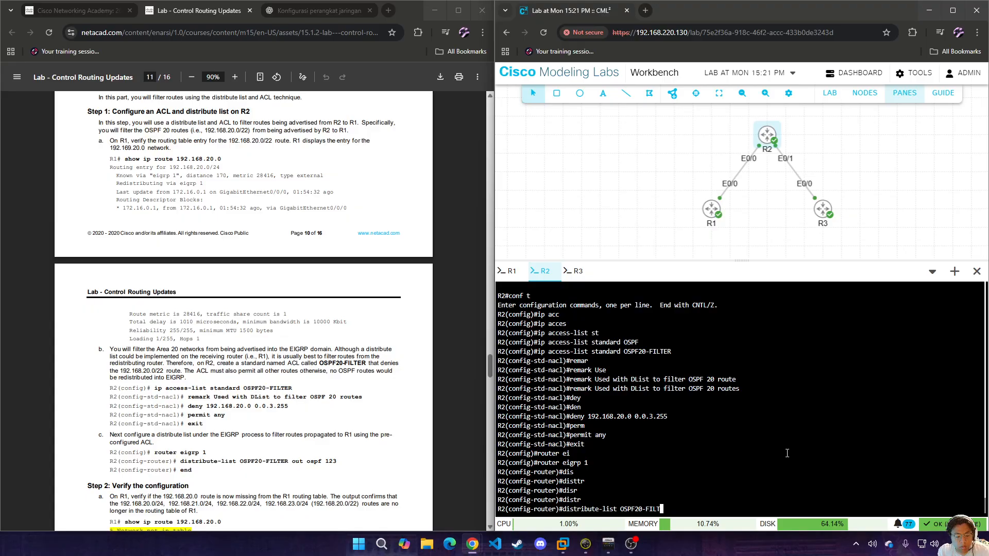
type("ER out ospf")
key("Tab")
type("123")
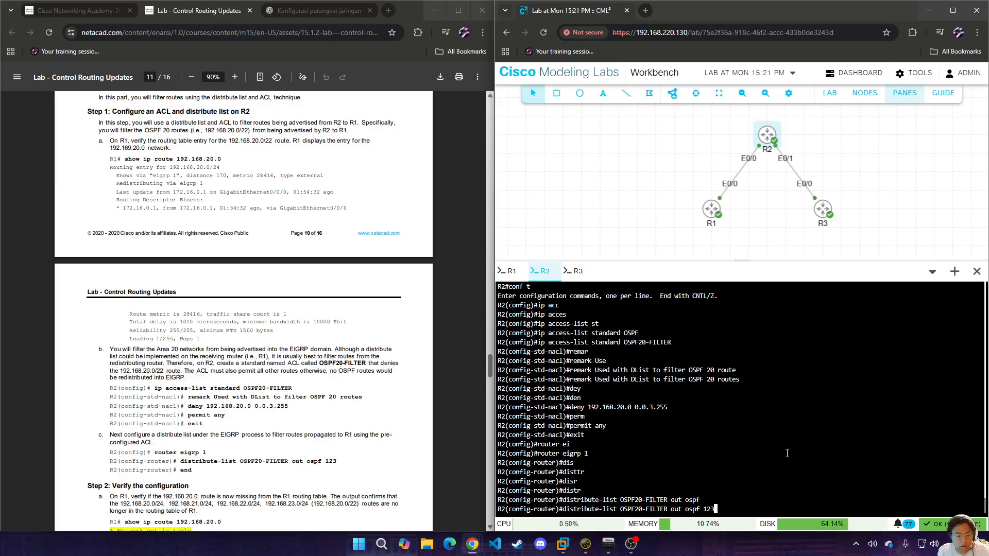
key("Return")
type("end")
key("Return")
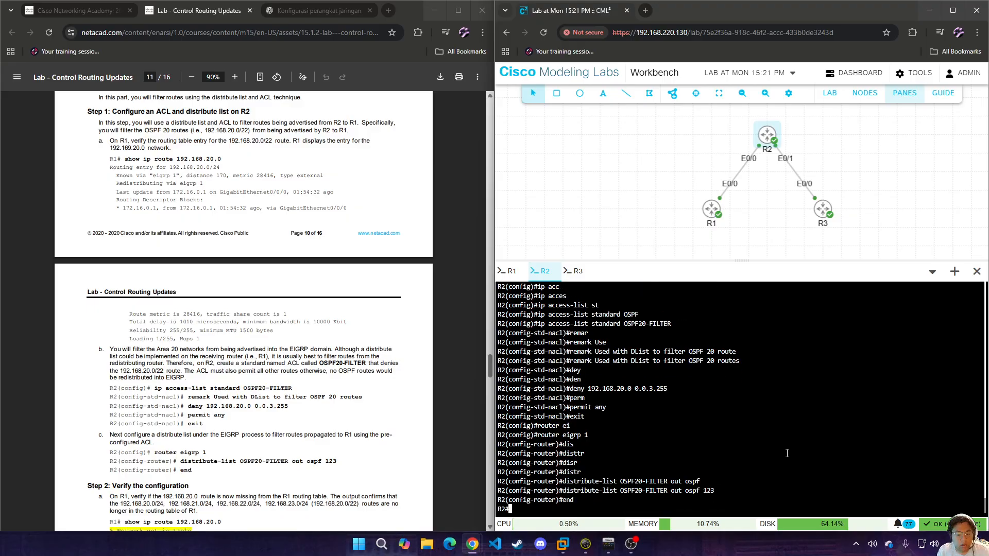
- Return to R1 and check the filtered network's routing entry with "show ip route 192.168.20.0"
scroll(243, 368, "down", 3)
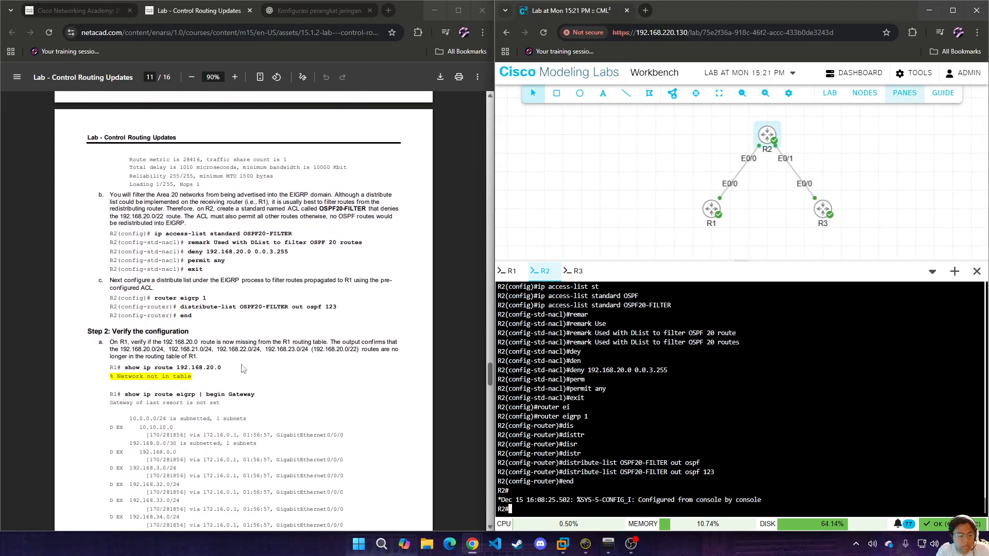
type("sh")
key("BackSpace")
key("BackSpace")
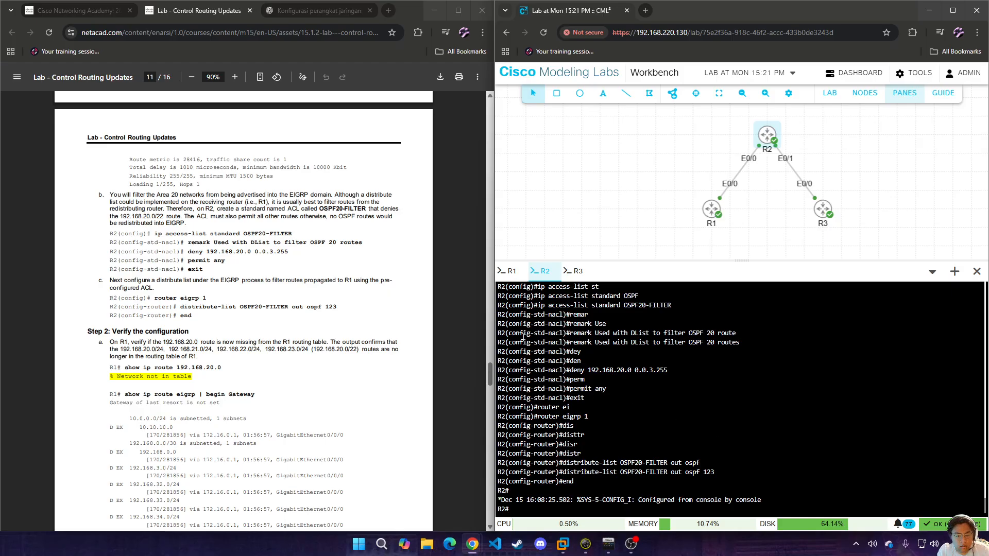
left_click(511, 278)
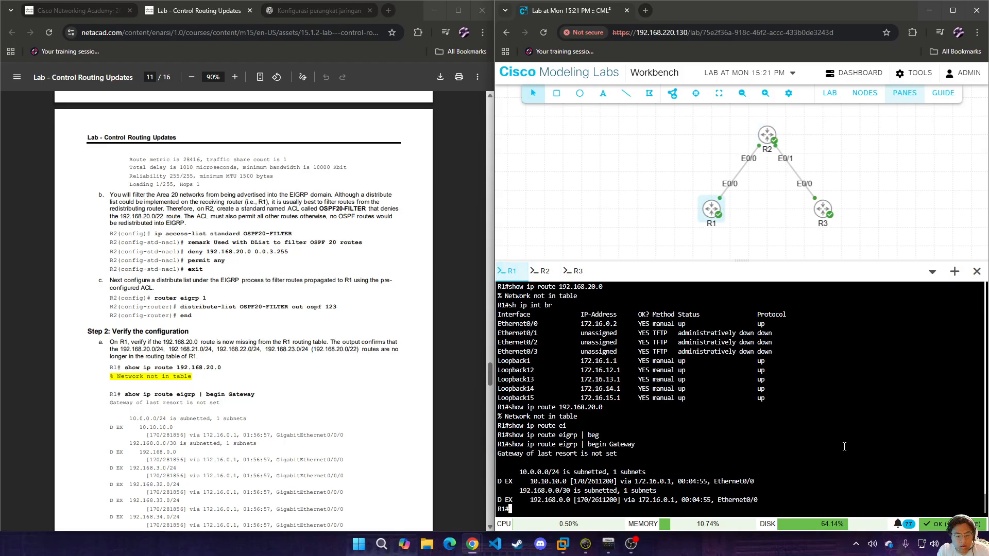
type("show ip r")
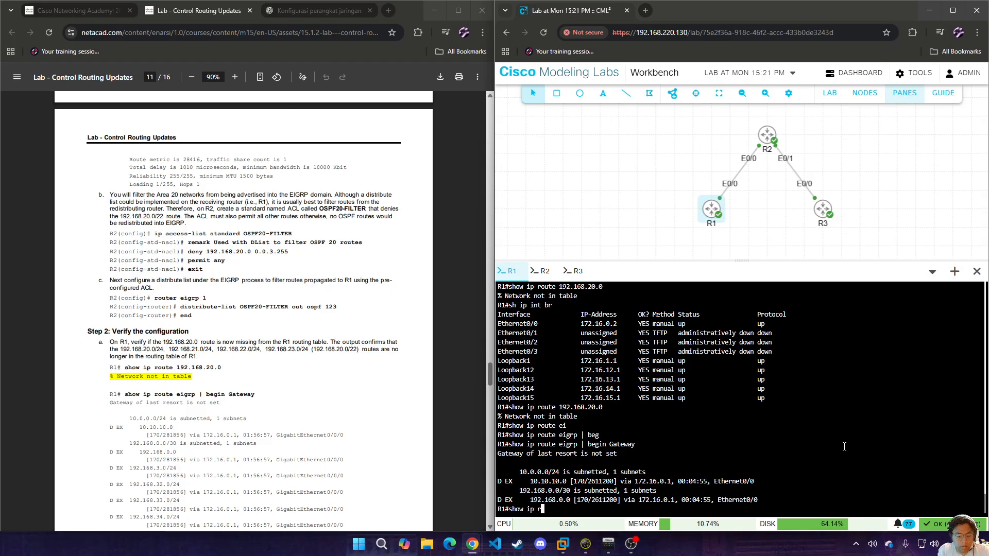
type("oute 192.168")
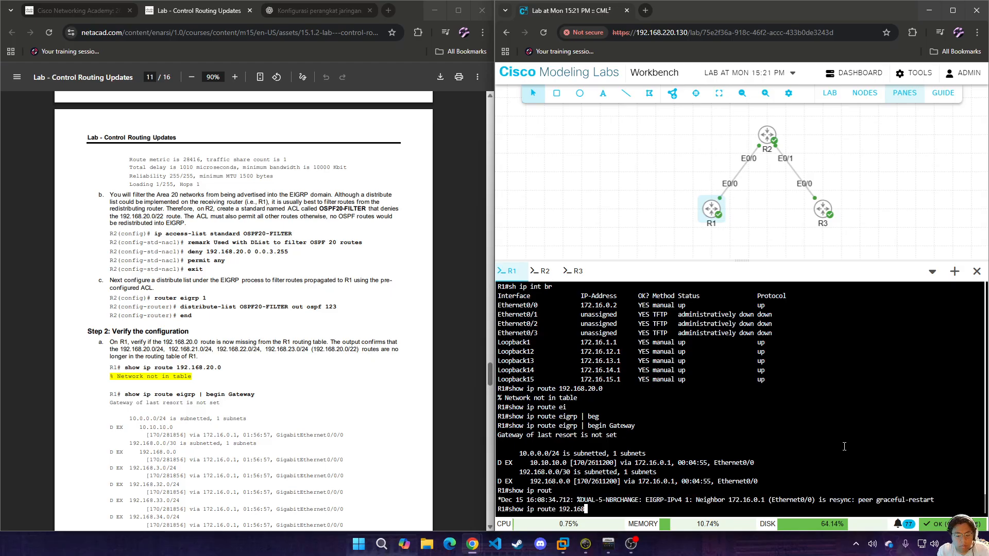
type(".20.0")
key("Return")
- List R1's EIGRP routes with "show ip route eigrp | begin Gateway"
type("sho")
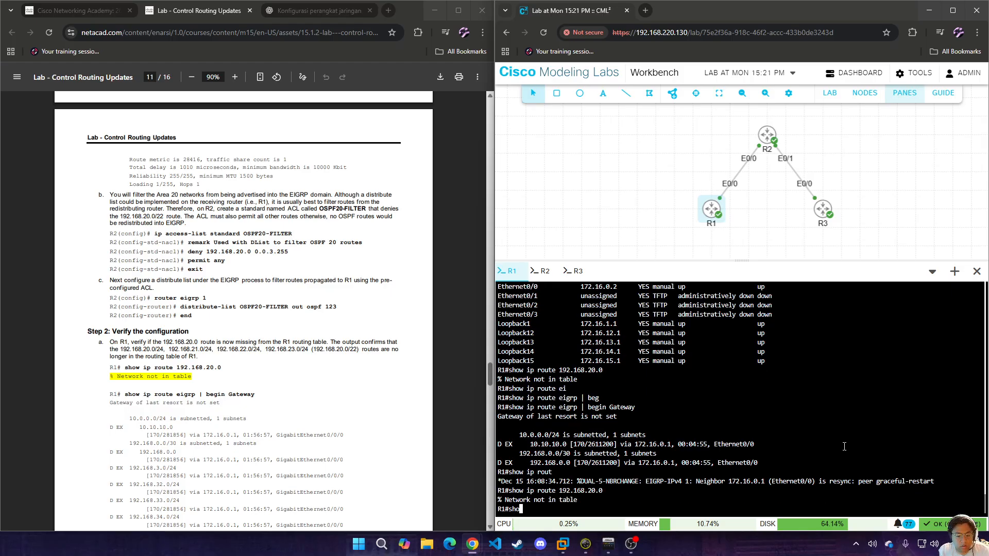
type("w ip route eig")
key("Tab")
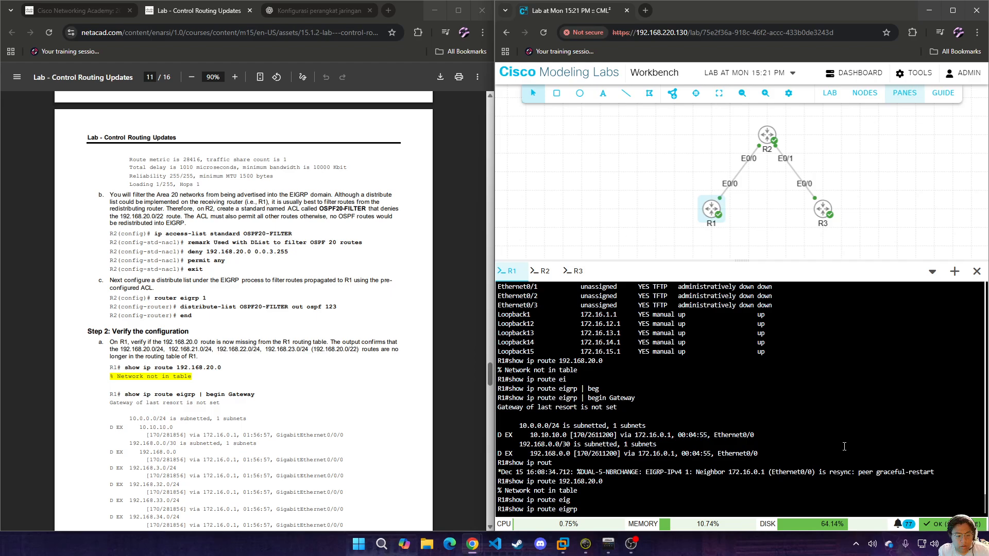
type("| beg")
key("Tab")
type("Gateway")
key("Return")
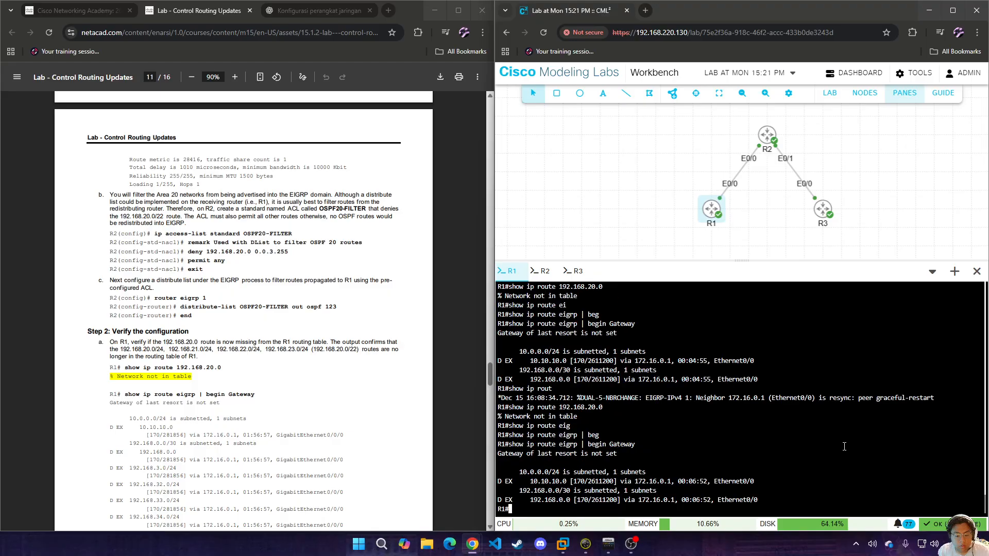
- Switch to R3's console and check its external OSPF routes with "show ip route ospf | include O E2"
scroll(327, 305, "down", 9)
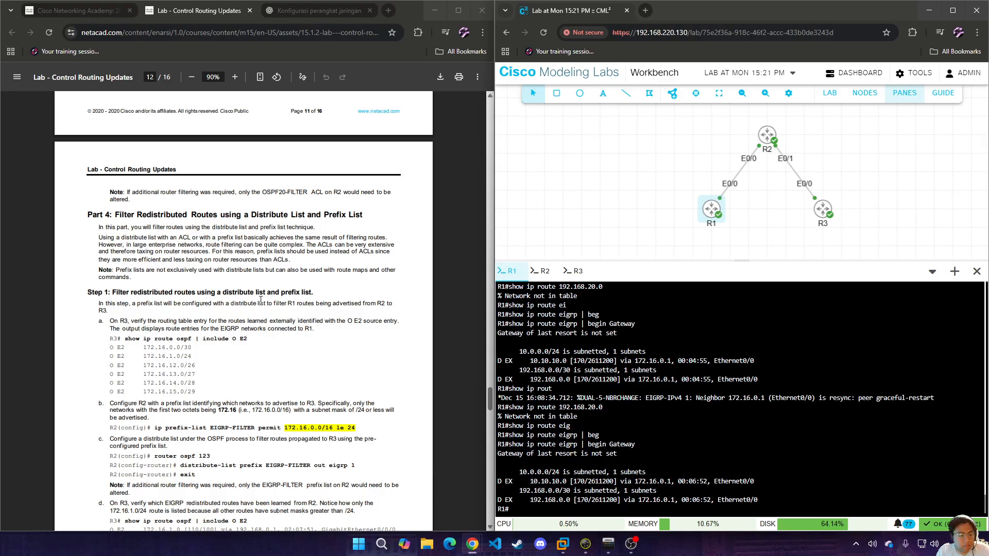
left_click(573, 281)
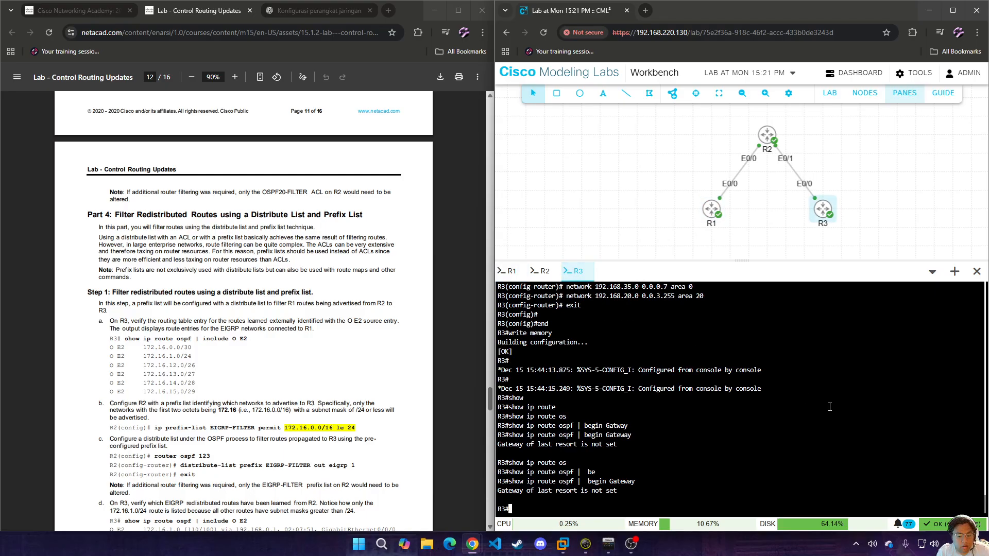
type("s")
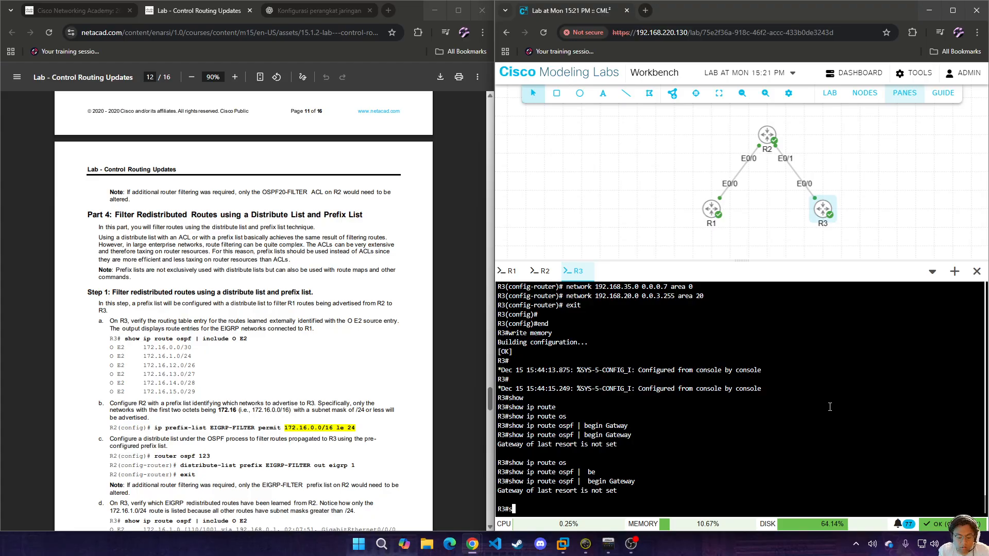
type("how ip route ospf")
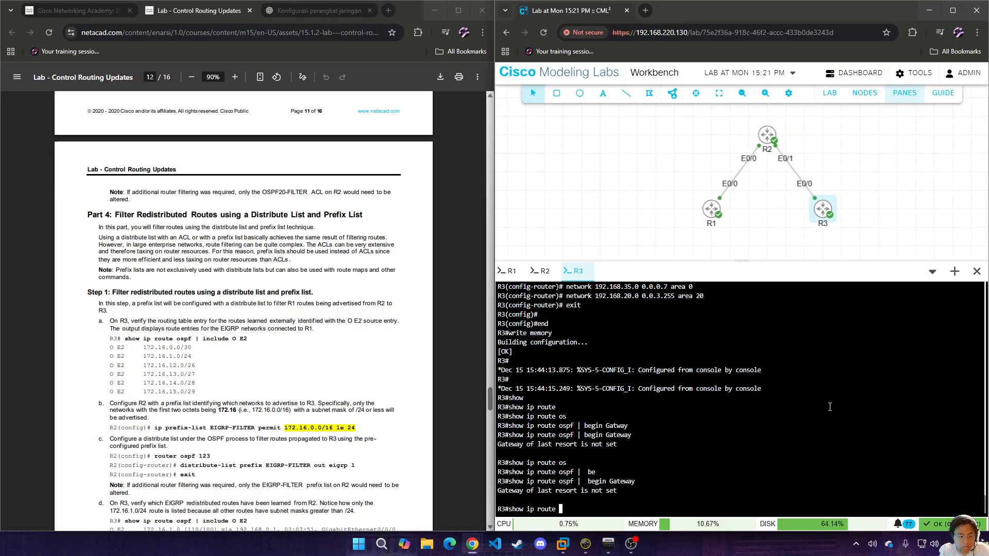
key("Return")
key("Up")
type("| in")
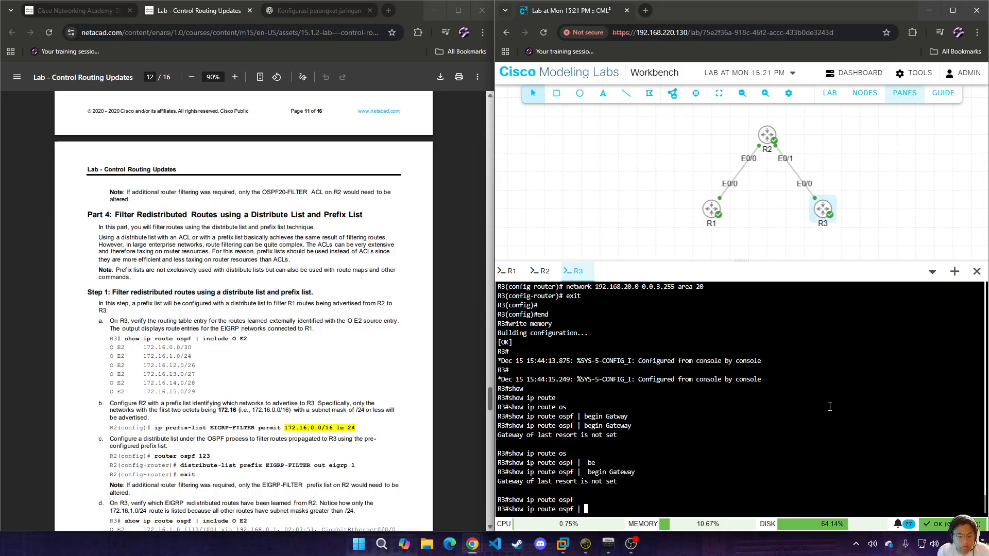
key("Tab")
type("O ")
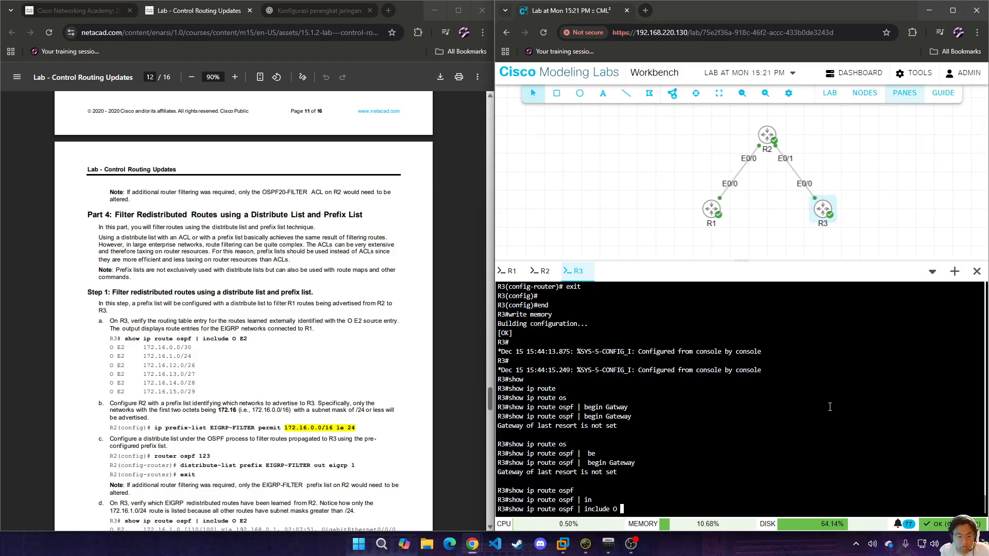
type("E2")
key("Return")
- Copy the "show ip route ospf | include O E2" command from the lab guide and run it on R3
mouse_move(254, 330)
left_mouse_down()
mouse_move(130, 343)
mouse_move(249, 341)
left_mouse_up()
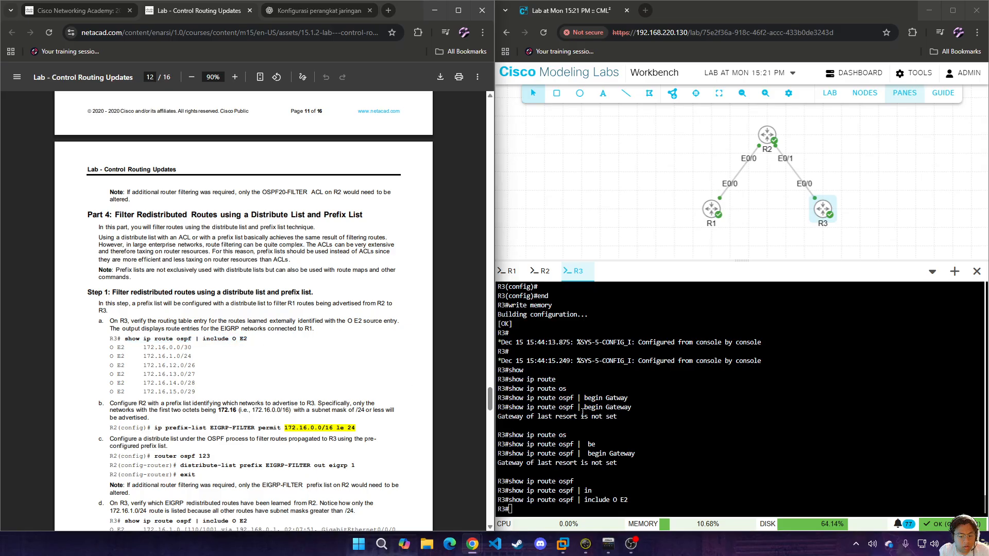
right_click(797, 456)
left_click(838, 315)
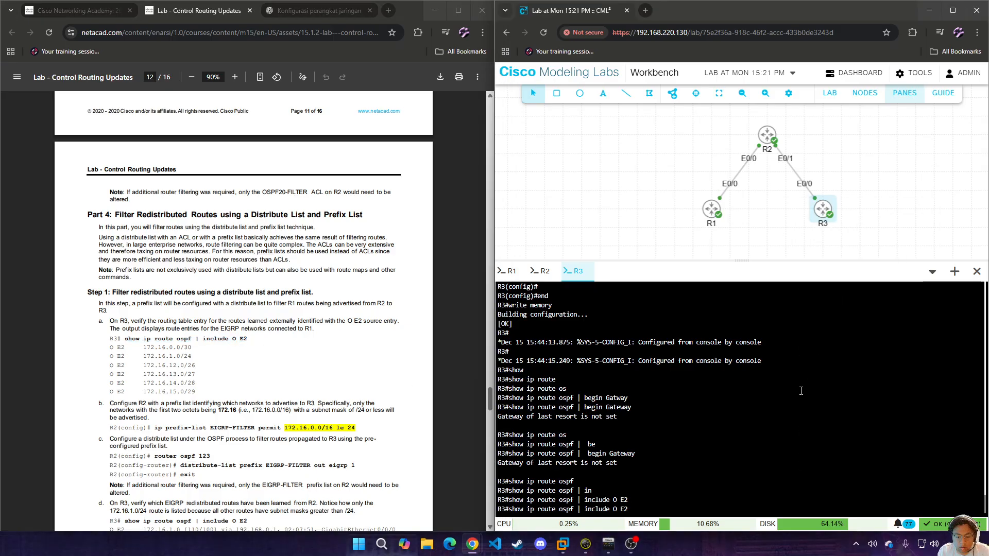
key("Return")
- Switch to R2's console and enter global configuration mode
scroll(208, 389, "down", 3)
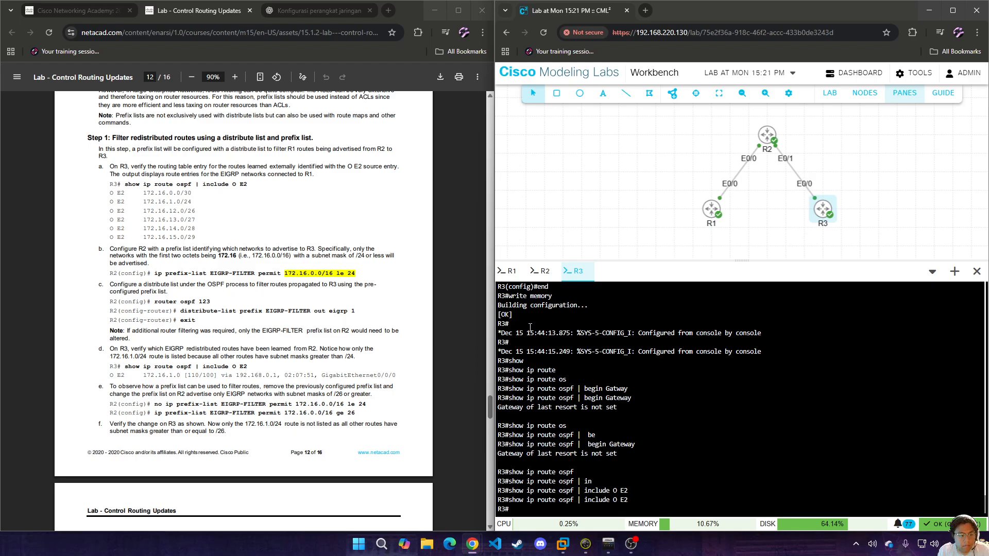
left_click(542, 271)
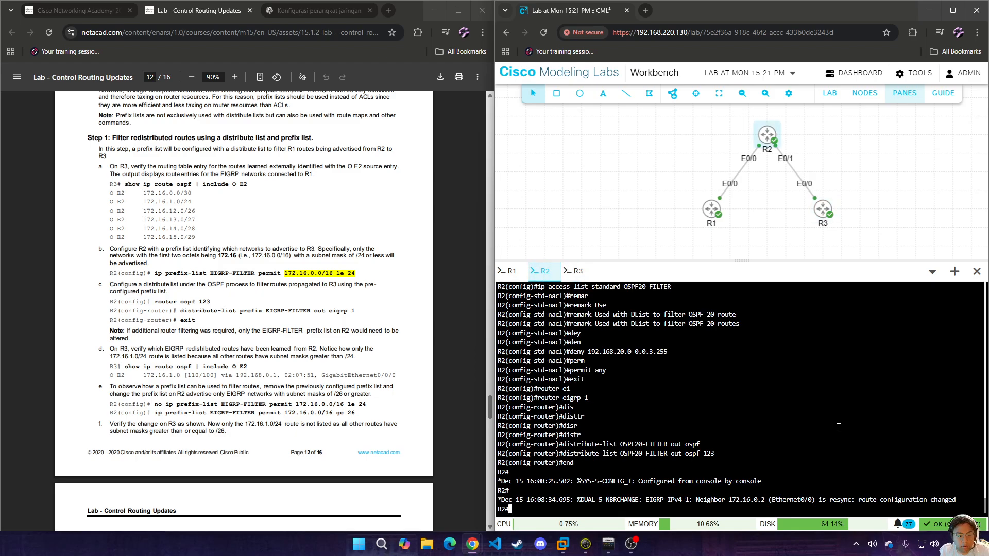
type("R2")
key("BackSpace")
key("BackSpace")
type("cong")
key("BackSpace")
type("f t")
key("Return")
- Create the prefix list EIGRP-FILTER on R2 with an entry permitting 172.16.0.0/16 le 24
type("ip pref")
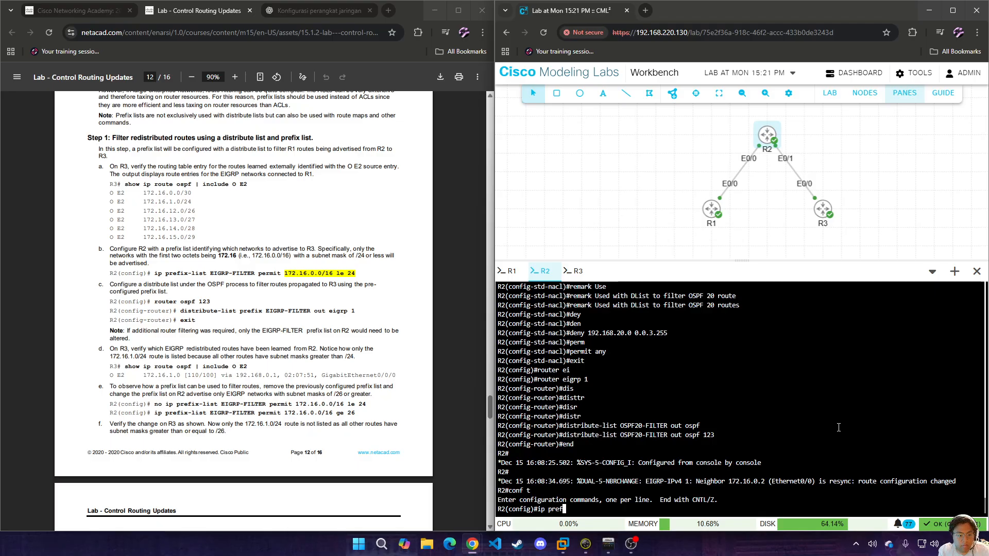
key("Tab")
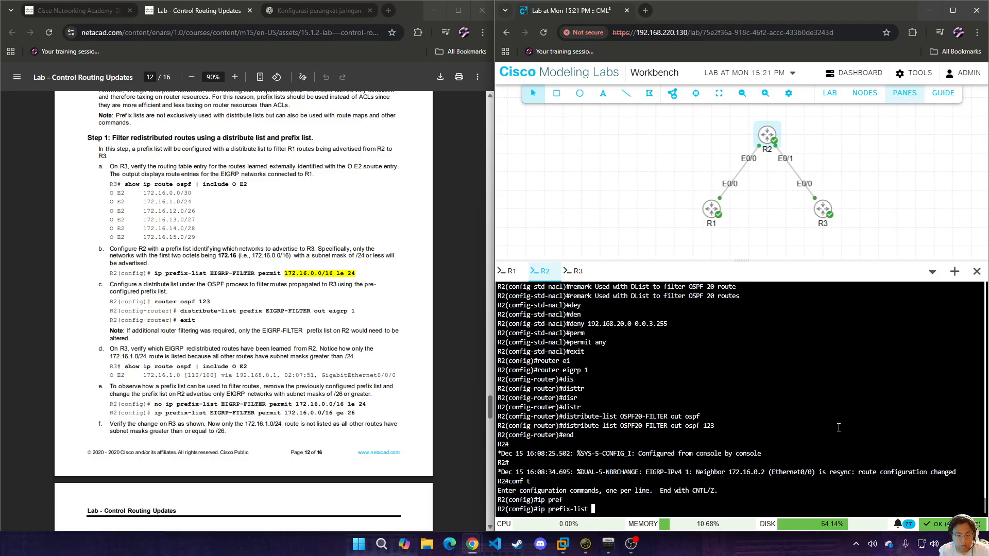
type("EIGRP-FILTER per")
key("Tab")
type("172.0.0/16 le 24")
key("Return")
key("Up")
key("Left")
key("Left")
key("Left")
key("Left")
key("Left")
key("Left")
key("Left")
key("Left")
key("Left")
key("Left")
key("Left")
key("Left")
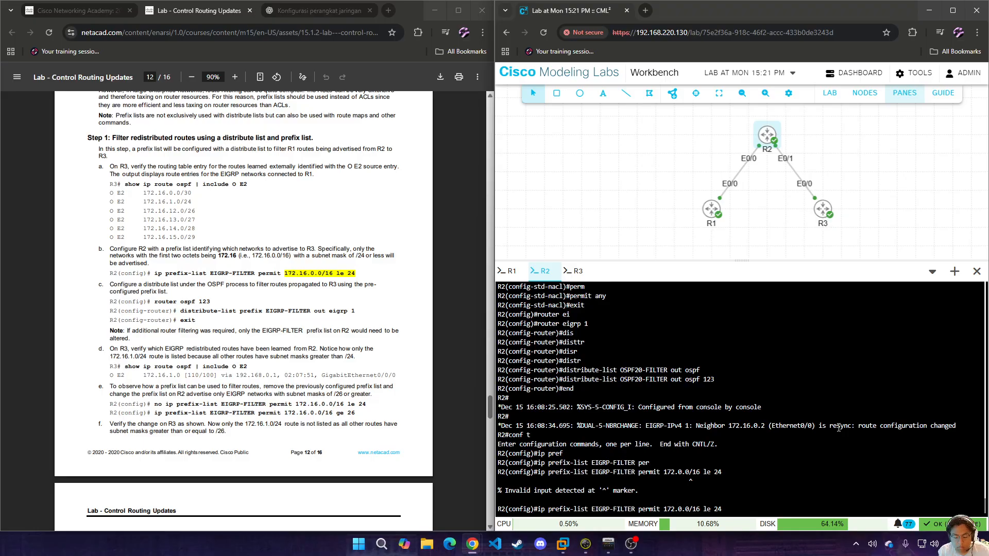
type("16.")
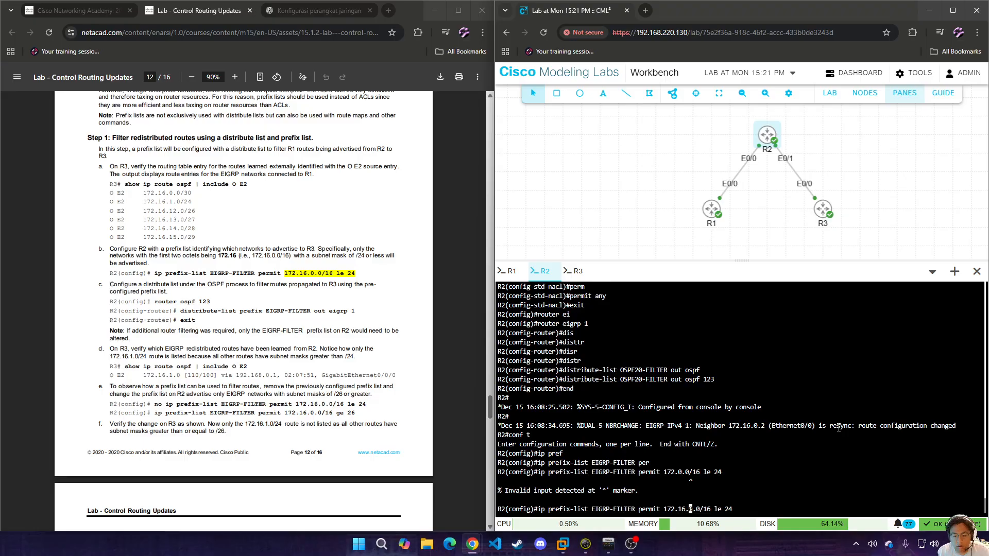
key("Return")
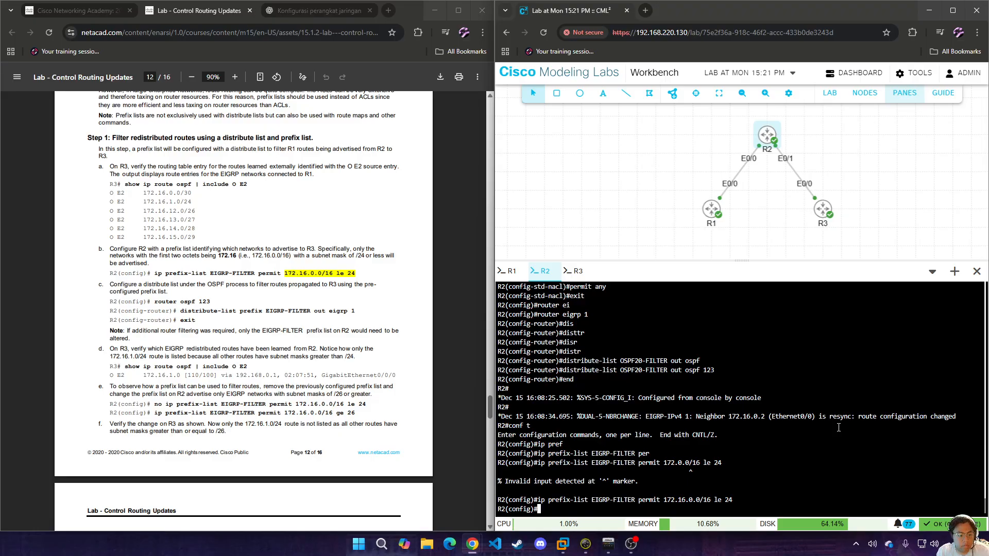
- Try to enter the OSPF routing process on R2 with "router ospf123"
type("route")
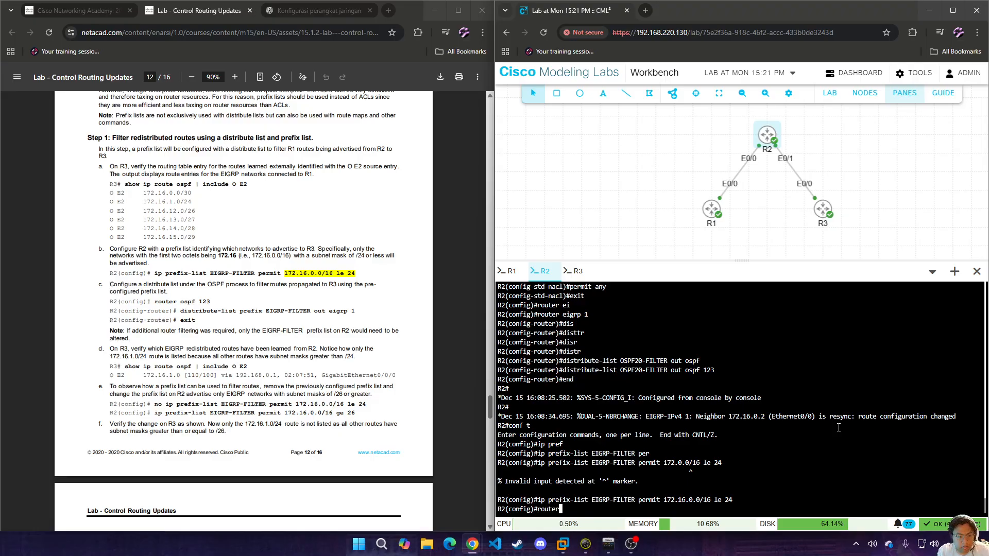
type("r")
key("Tab")
type("os")
key("Tab")
type("pf123")
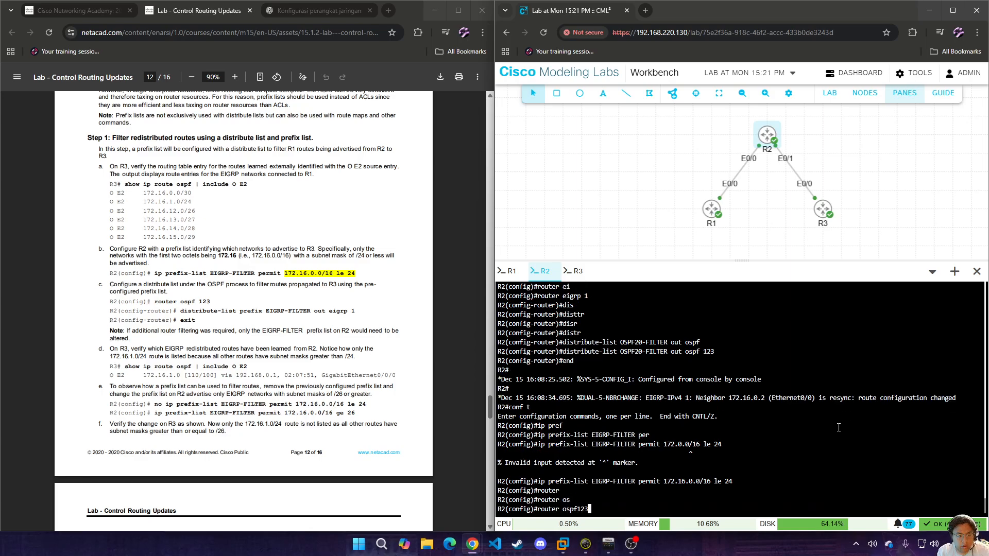
key("Return")
type("dis")
key("Tab")
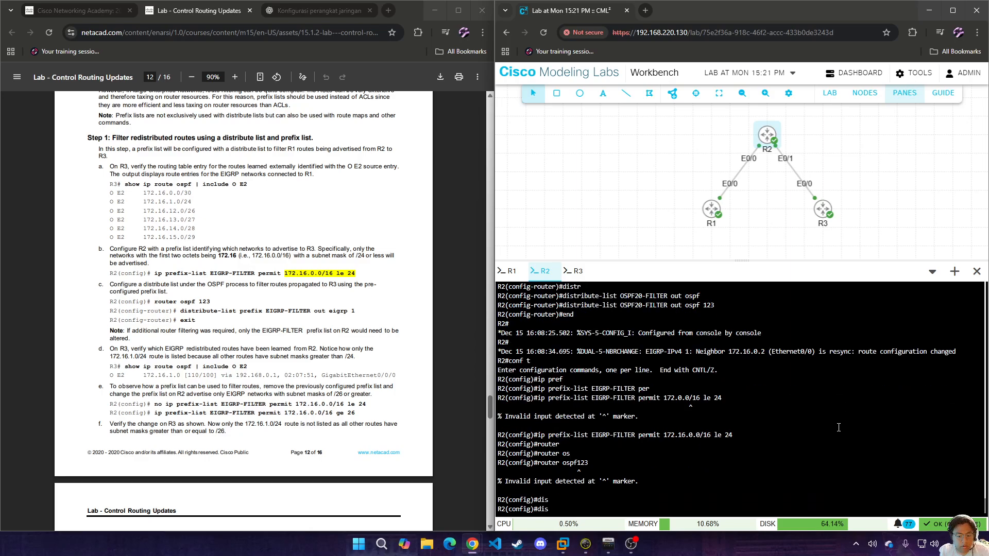
type("tr")
key("Tab")
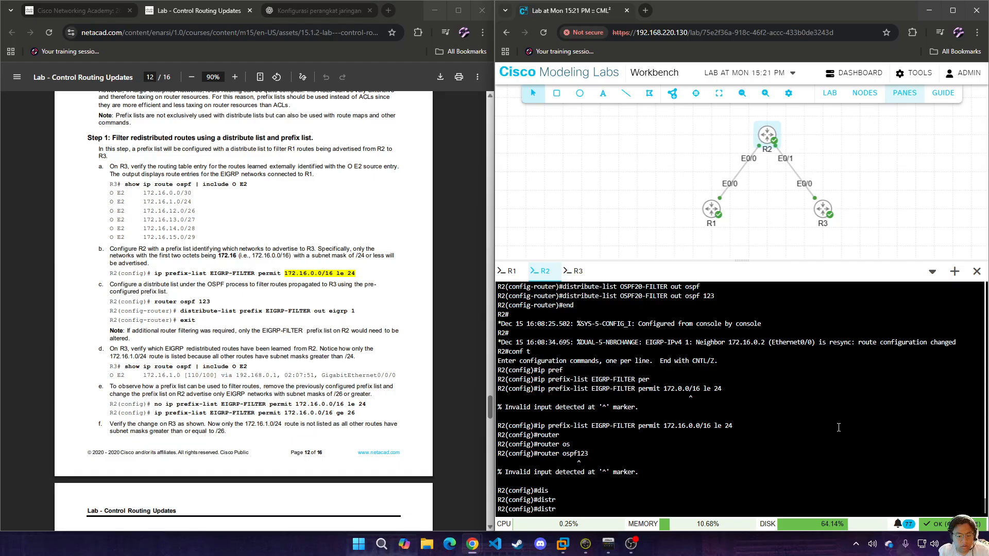
key("BackSpace")
key("BackSpace")
key("BackSpace")
key("BackSpace")
key("BackSpace")
- Recall the router command and correct it to "router ospf 123" to enter OSPF configuration on R2
key("Up")
key("Left")
key("Left")
key("Left")
key("Return")
- Apply "distribute-list prefix EIGRP-FILTER out eigrp 1" under OSPF process 123 and exit router configuration
type("dis")
key("Tab")
type("tr")
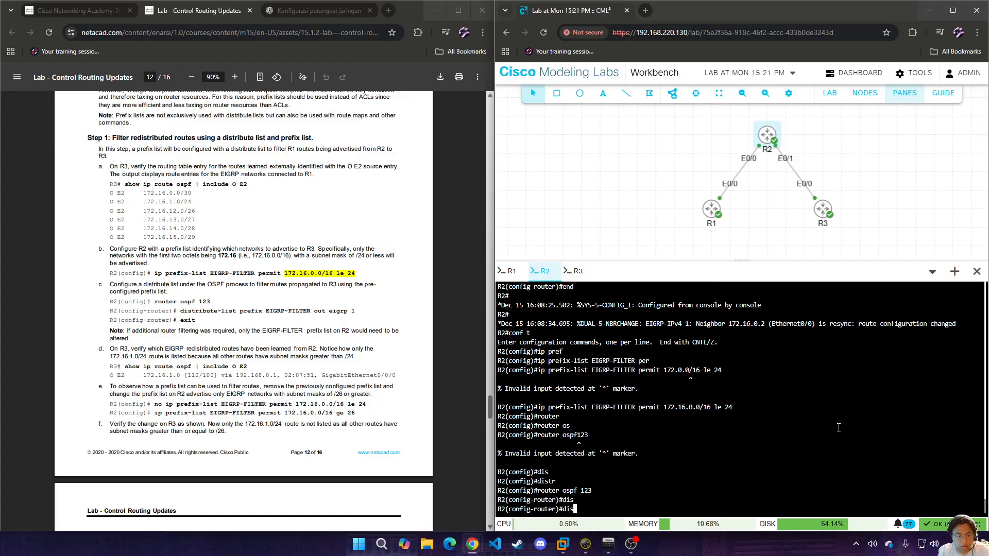
key("Tab")
type("-")
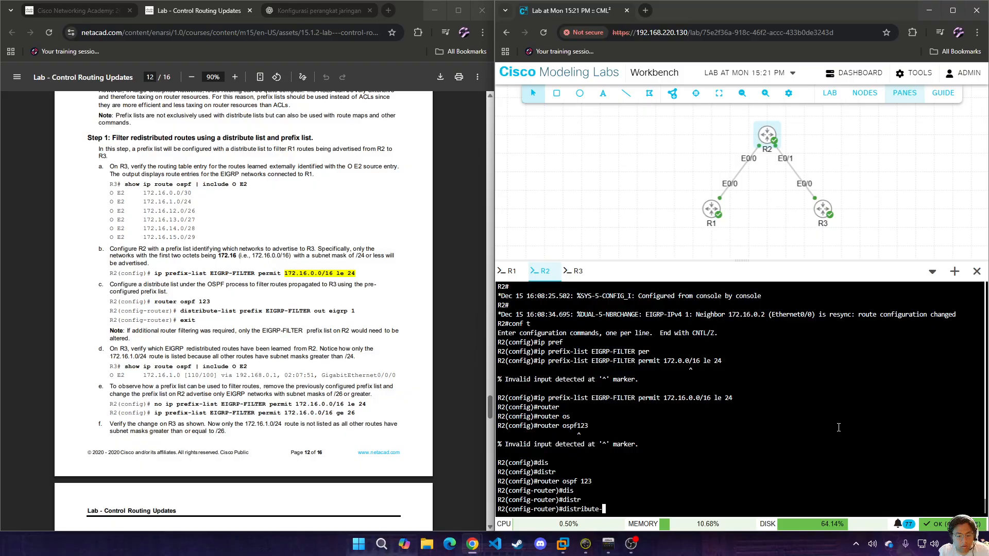
key("Tab")
type("pre")
key("Tab")
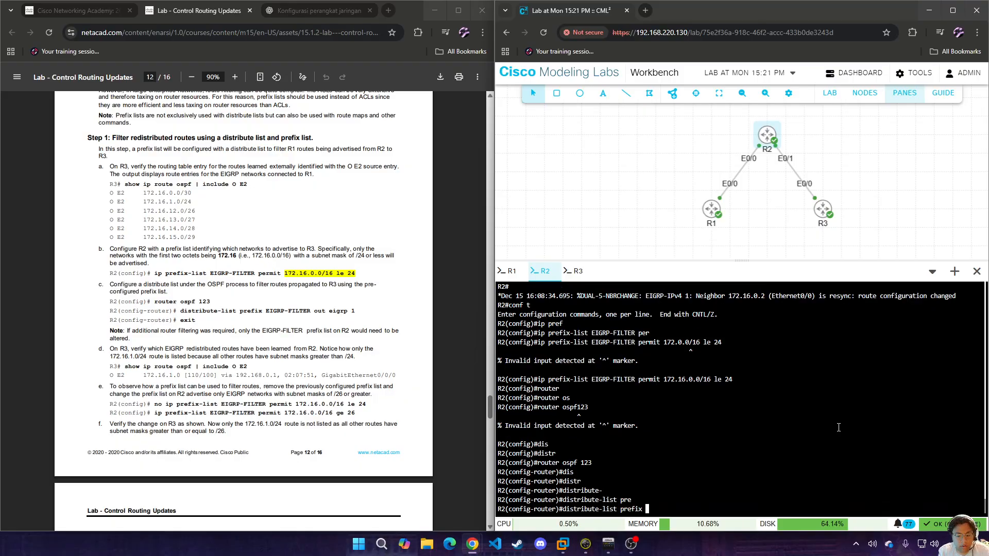
type("EIGRP-FILTER out eig")
key("Tab")
type("1")
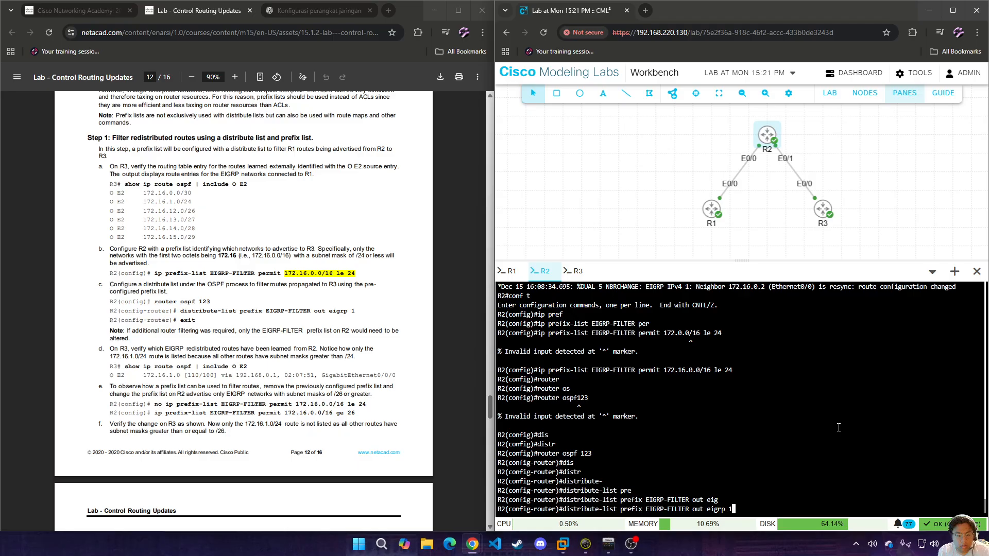
key("Return")
type("exit")
key("Return")
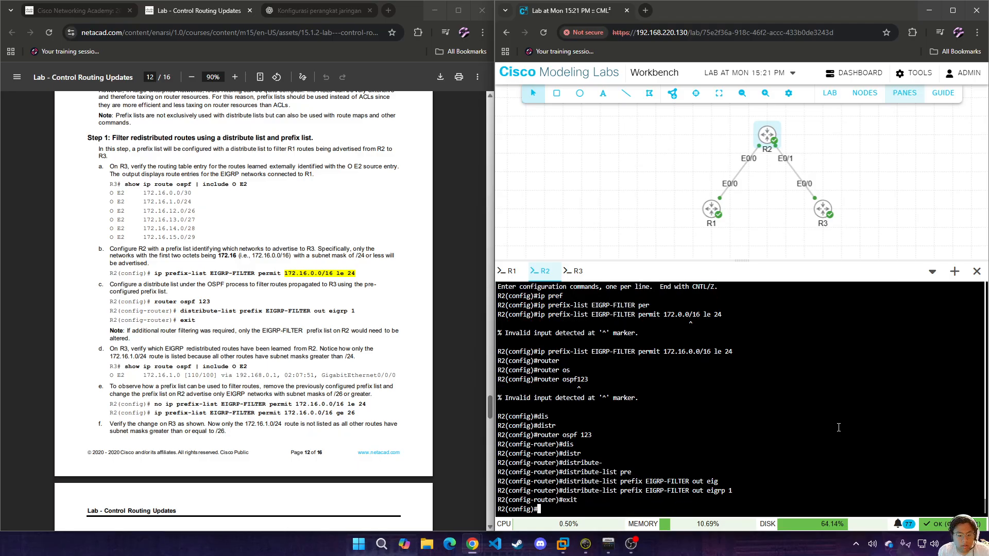
- Return to R3 and recheck the redistributed routes with "show ip route ospf | include O E2"
left_click(574, 272)
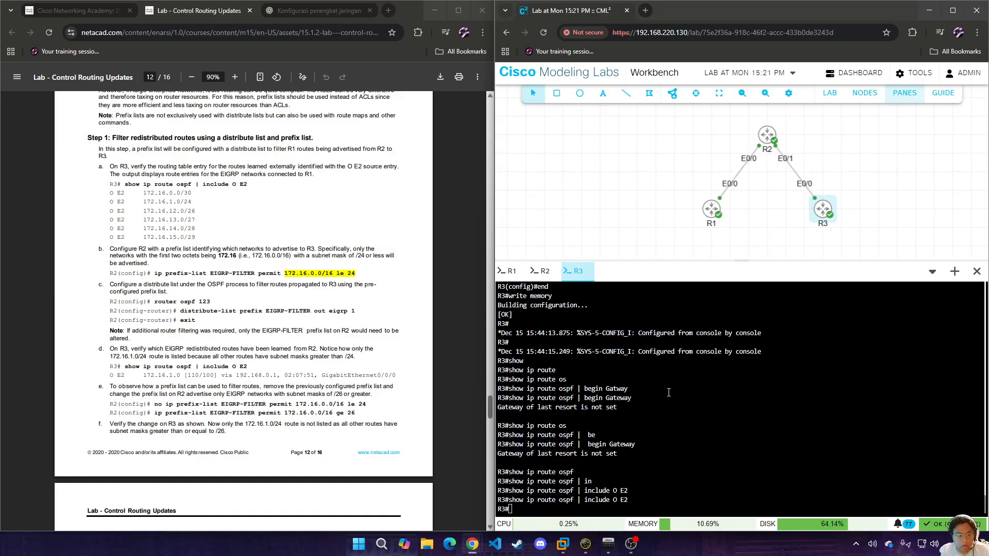
type("show ip route ospf  | inc")
key("Tab")
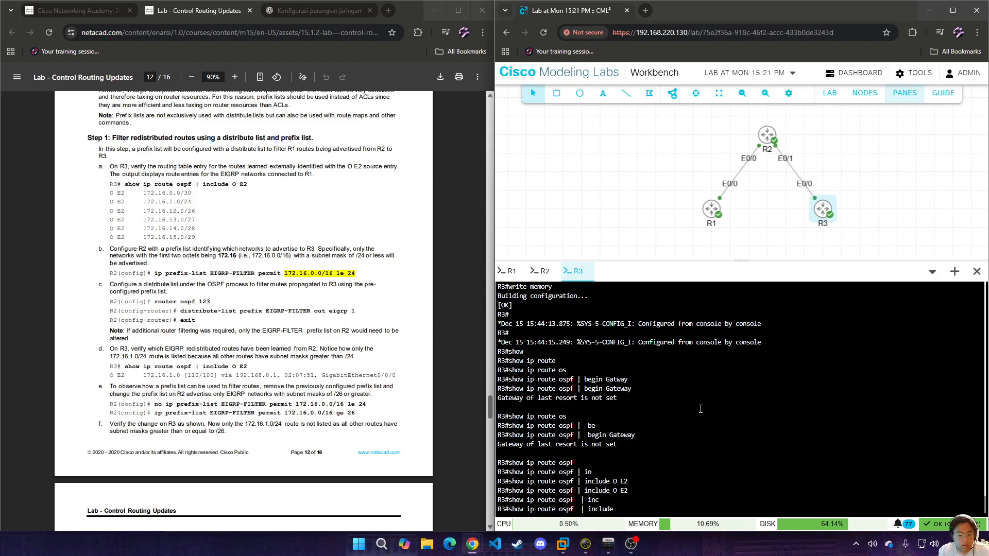
type("O E2")
key("Return")
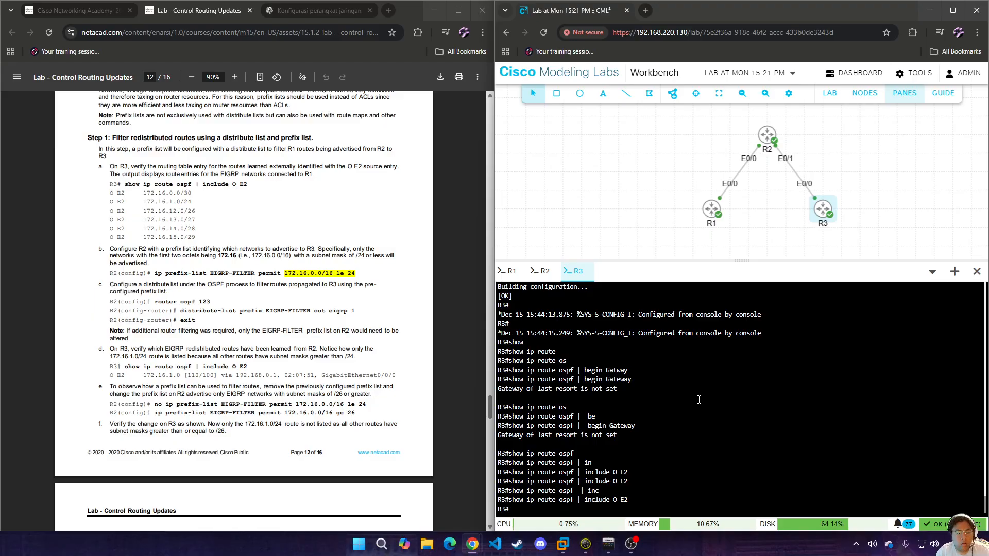
- Review the prefix list instructions in the lab guide, switch to R2's console and add blank prompt lines below its output
left_click(373, 328)
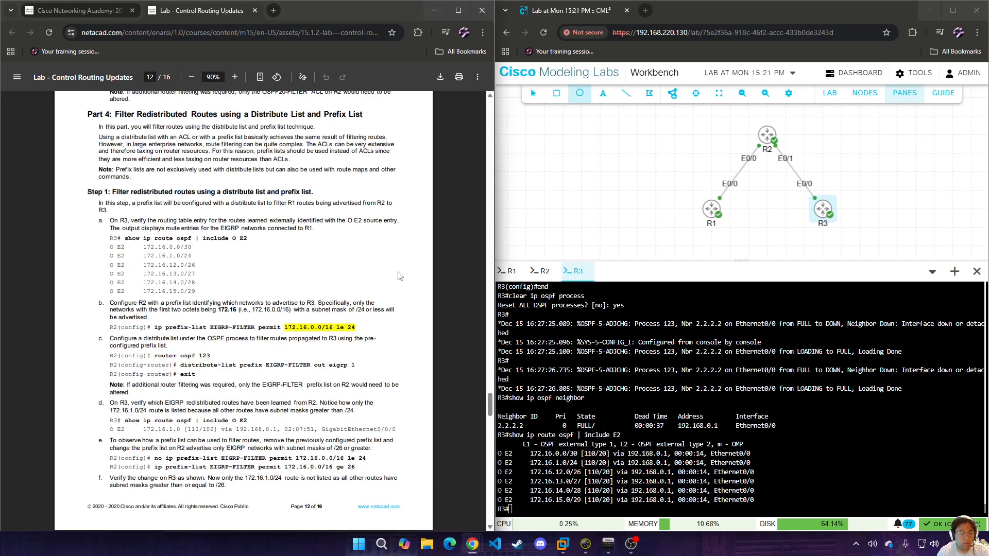
scroll(400, 278, "up", 2)
scroll(400, 277, "down", 3)
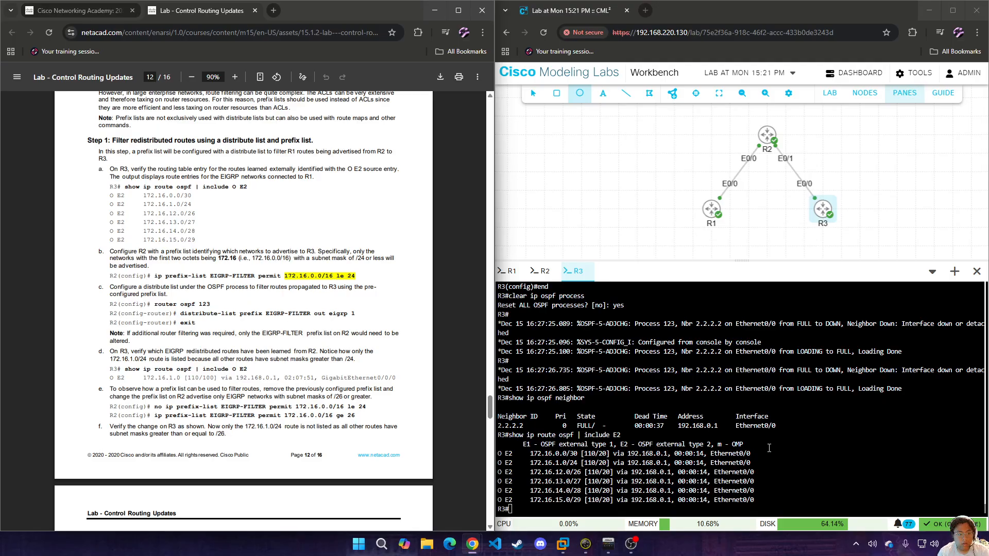
left_click(844, 467)
left_click(543, 271)
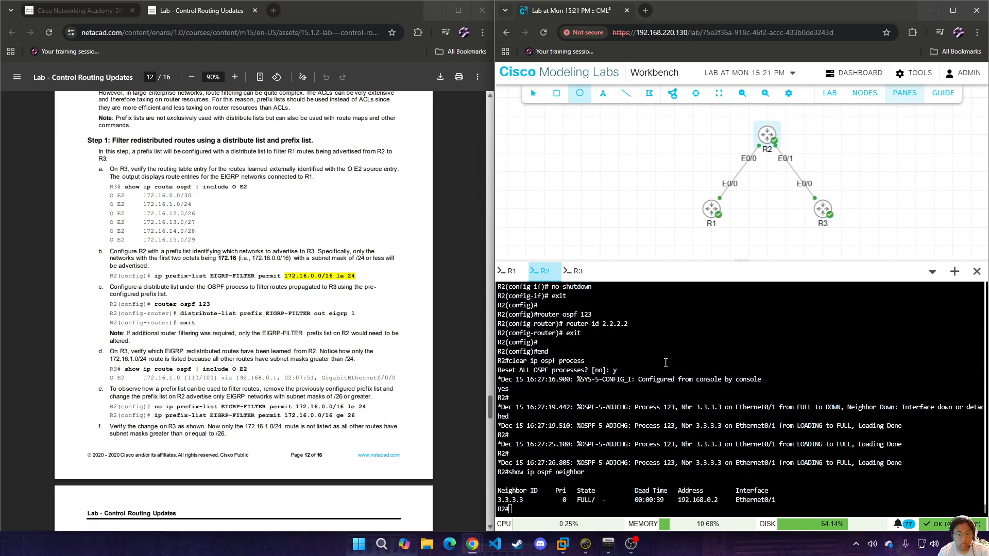
key("Return")
key("Return")
key("Return")
key("Return")
key("Return")
key("Return")
key("Return")
key("Return")
key("Return")
key("Return")
key("Return")
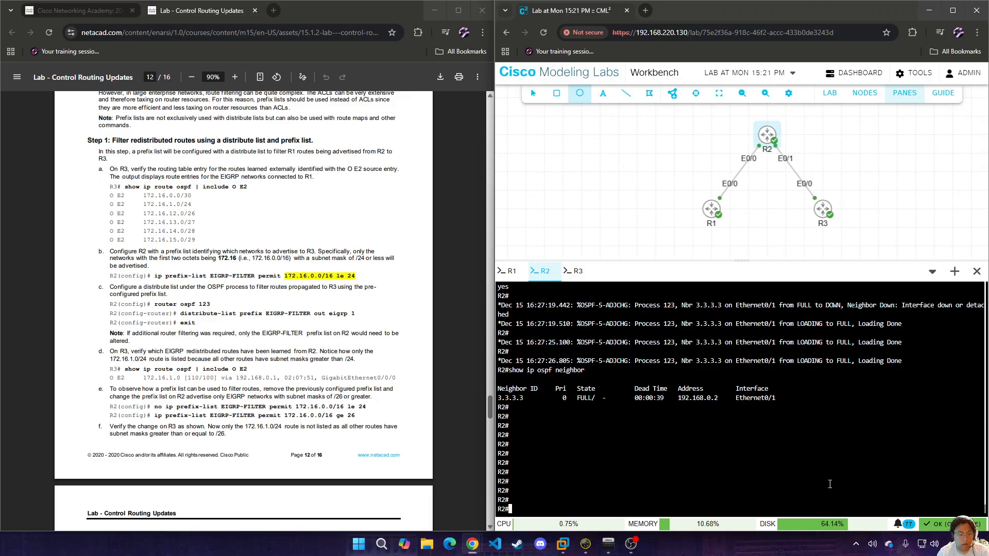
type("ip prefi")
key("Tab")
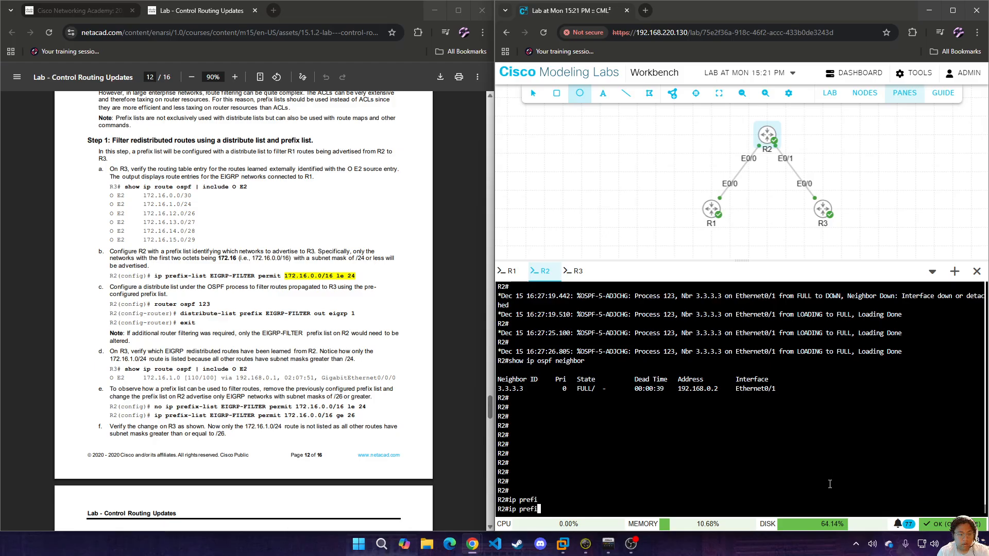
scroll(304, 325, "down", 5)
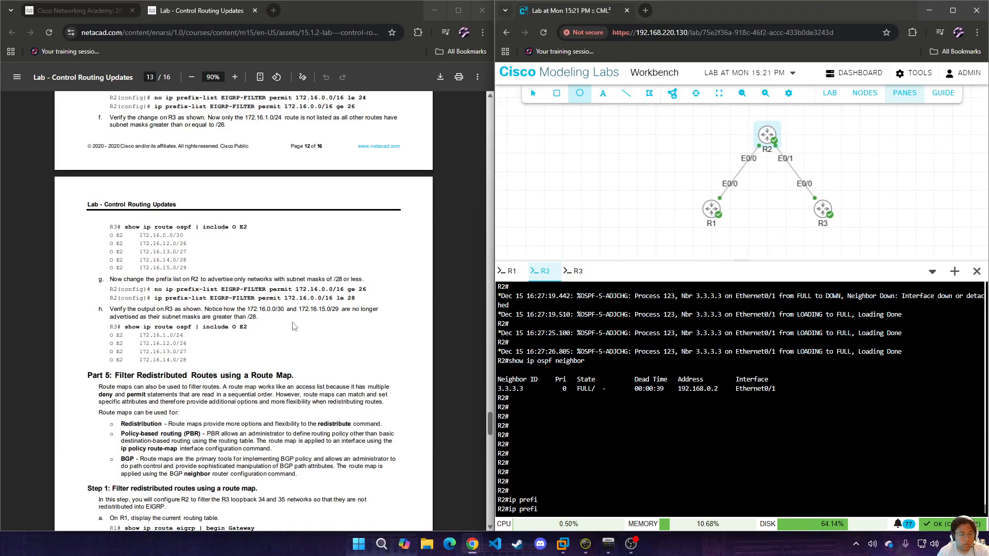
scroll(295, 327, "down", 2)
- Copy "show ip route eigrp | begin Gateway" from the lab guide and run it on R1
scroll(293, 326, "up", 13)
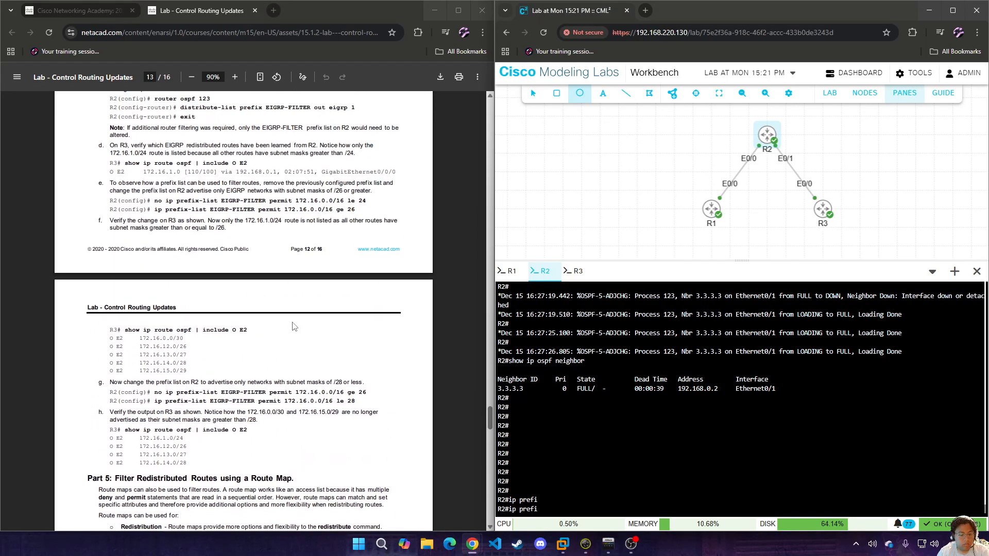
scroll(292, 327, "up", 3)
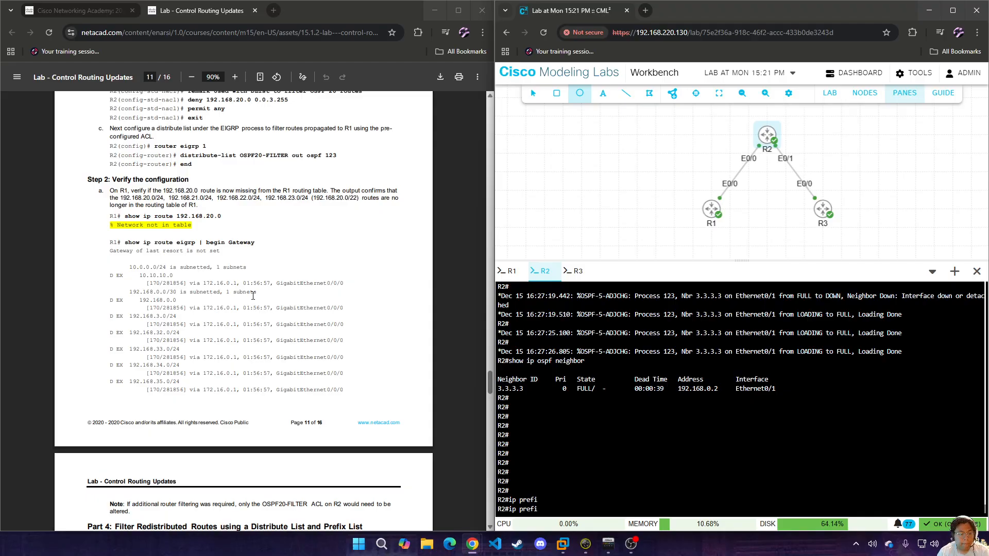
left_click_drag(126, 245, 262, 252)
key("ctrl+c")
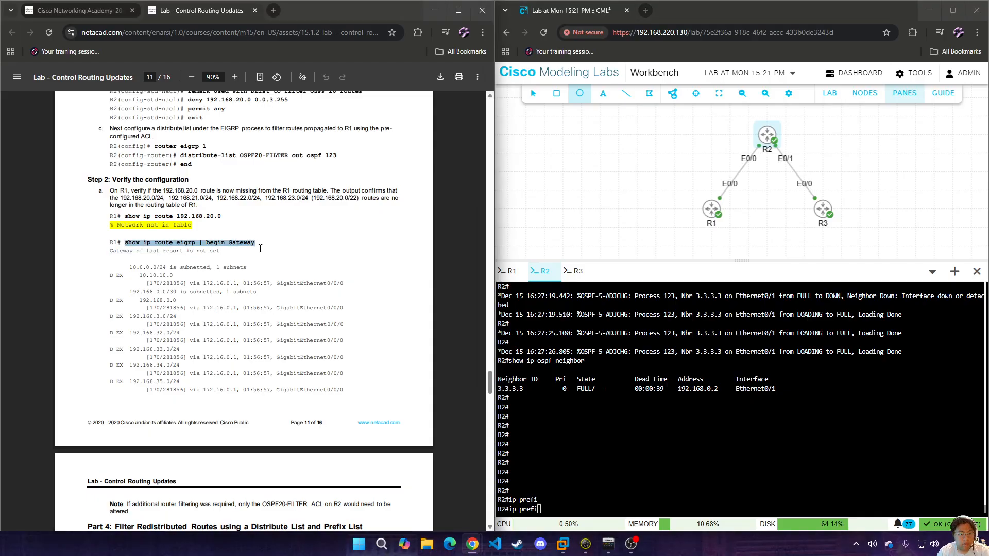
left_click(502, 273)
right_click(781, 431)
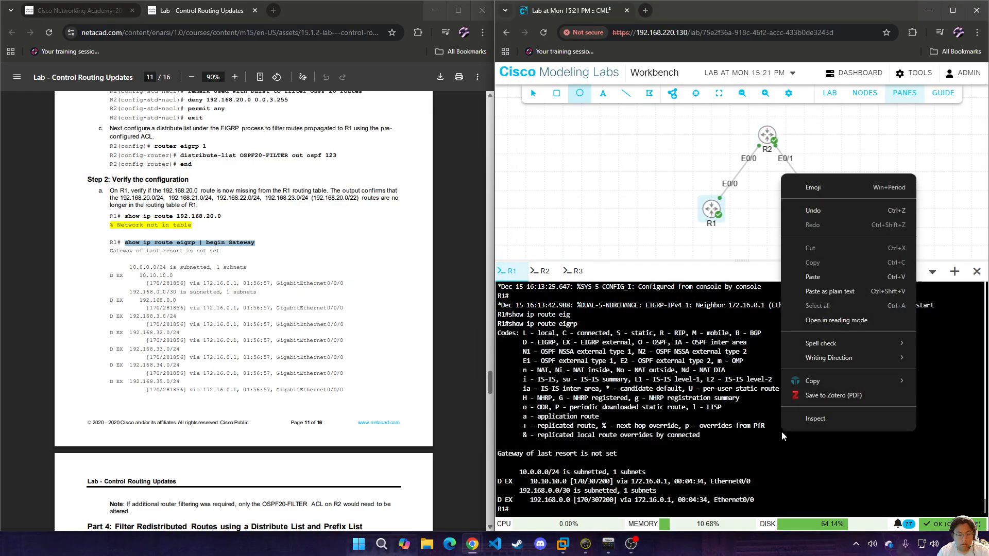
left_click(822, 283)
key("Return")
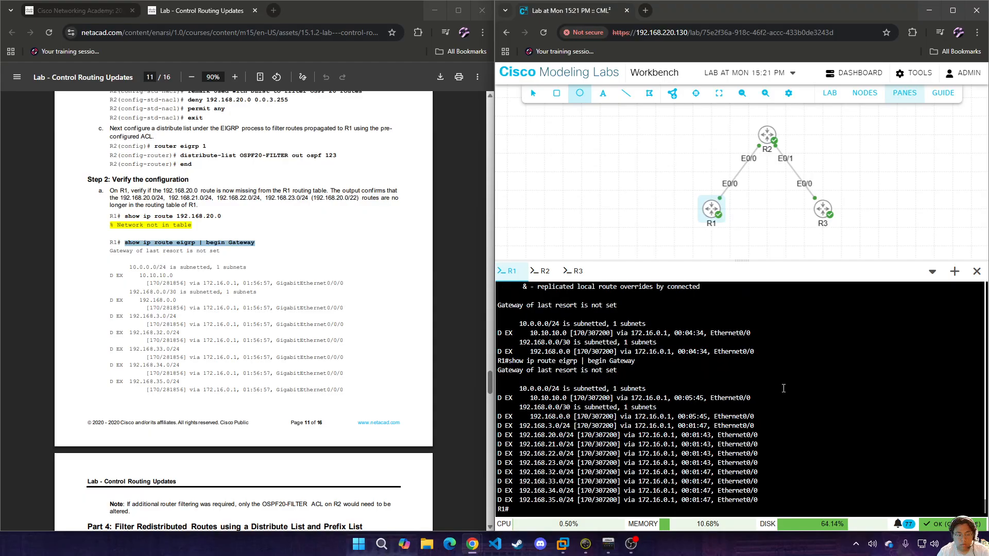
- Copy "show ip route ospf | include O E2" from Part 4 of the lab guide and run it on R3
scroll(339, 314, "down", 7)
left_click(339, 314)
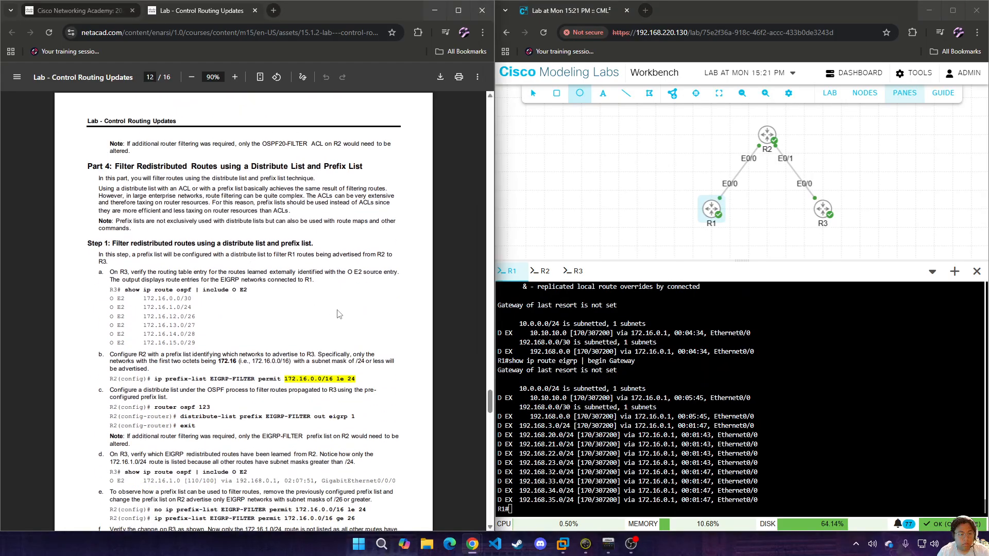
left_click(542, 271)
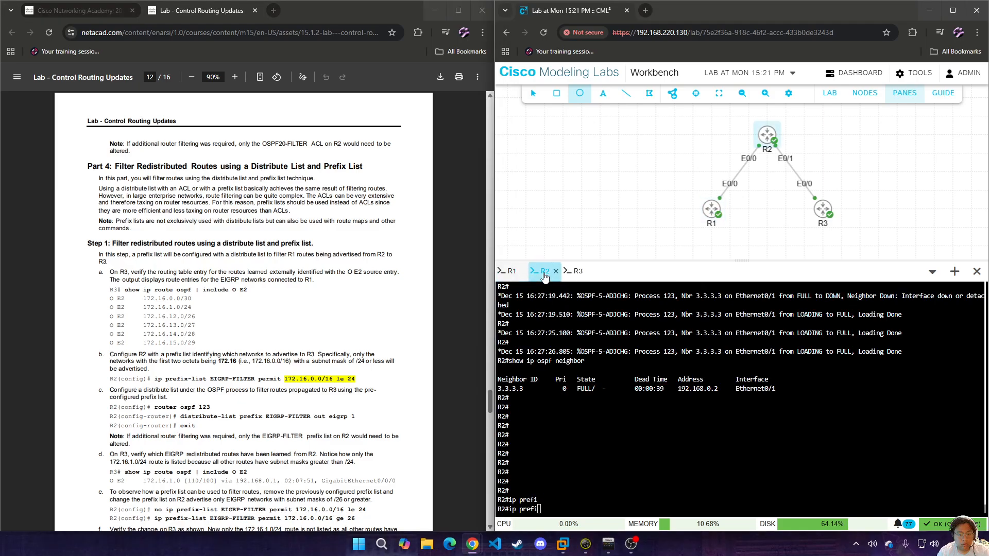
left_click(578, 271)
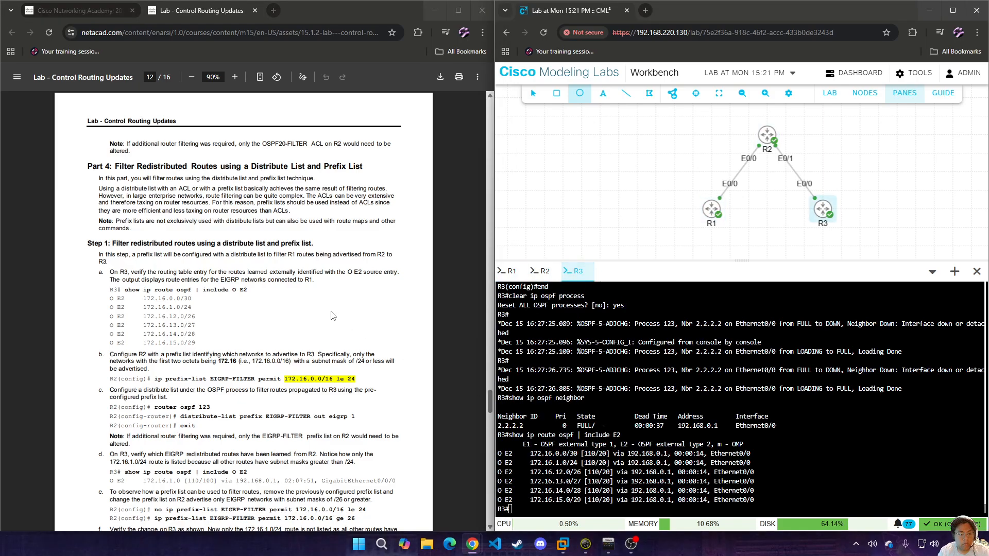
scroll(302, 298, "down", 2)
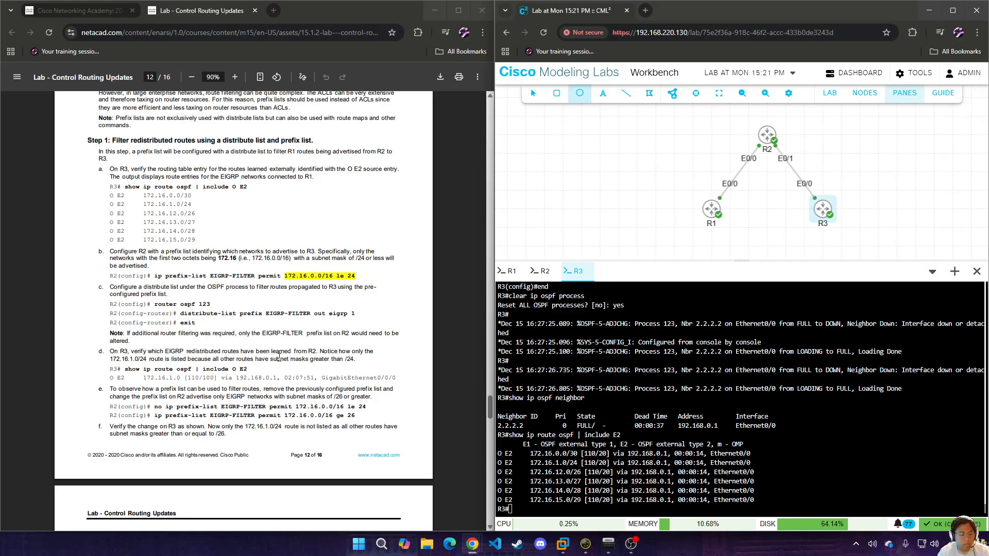
left_click_drag(253, 369, 125, 369)
key("ctrl+c")
left_click(282, 372)
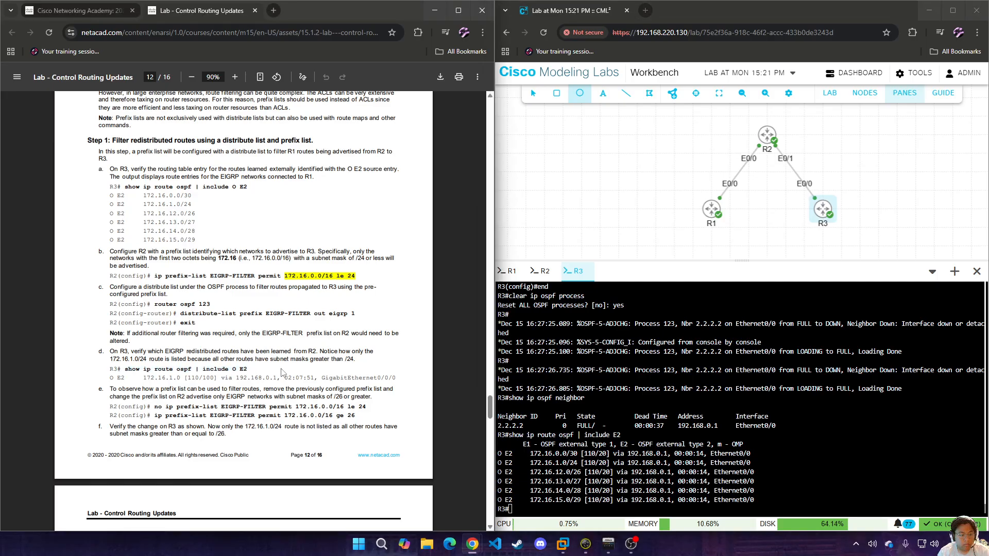
right_click(818, 468)
left_click(849, 317)
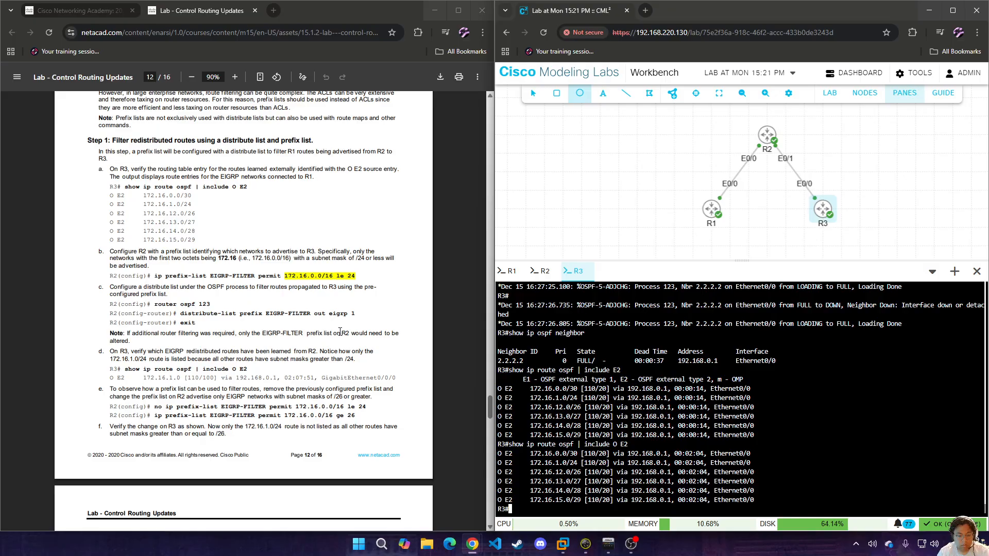
- Review the Part 4 prefix list and distribute list instructions in the lab guide, including the expected R3 routes for each mask filter
scroll(340, 331, "down", 1)
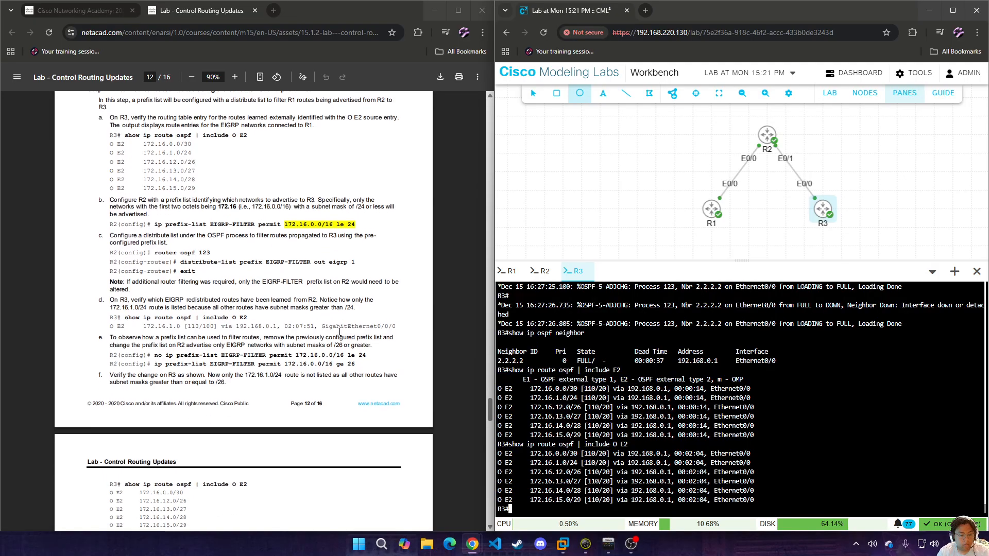
scroll(340, 331, "down", 2)
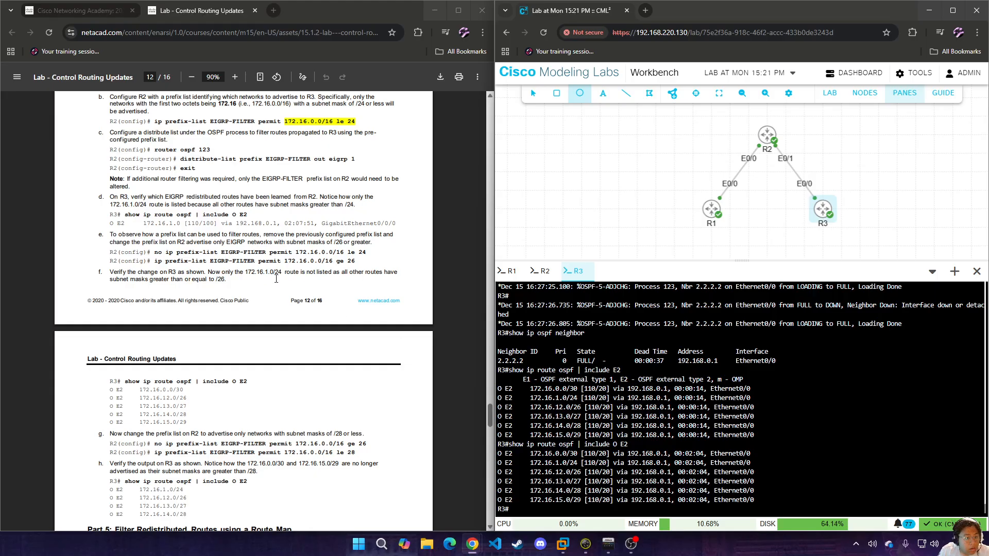
scroll(275, 278, "up", 3)
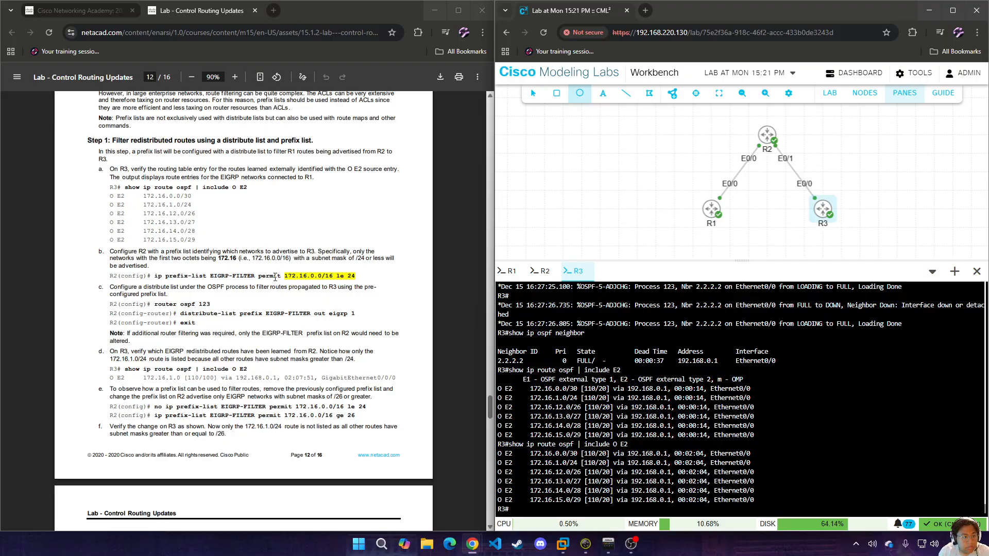
scroll(275, 279, "down", 9)
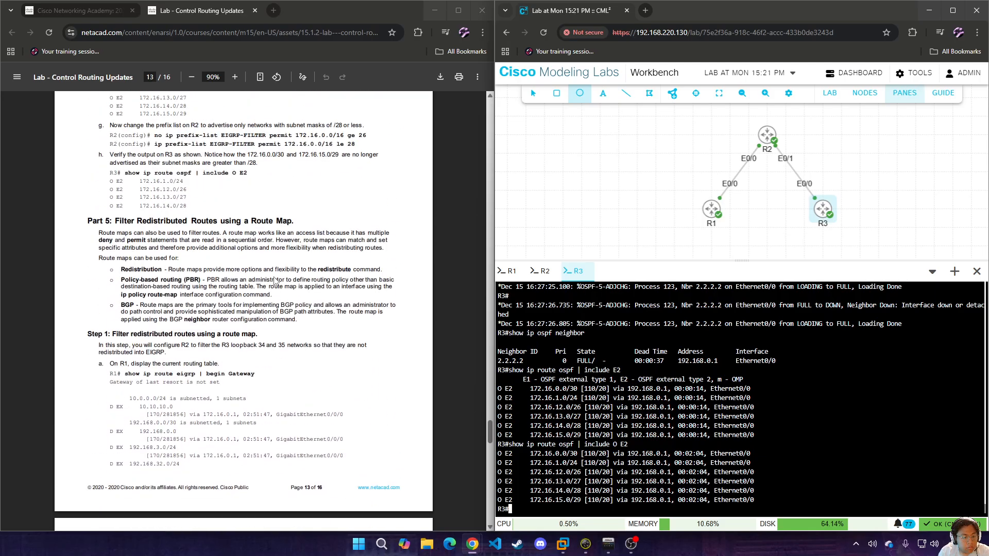
scroll(275, 281, "up", 6)
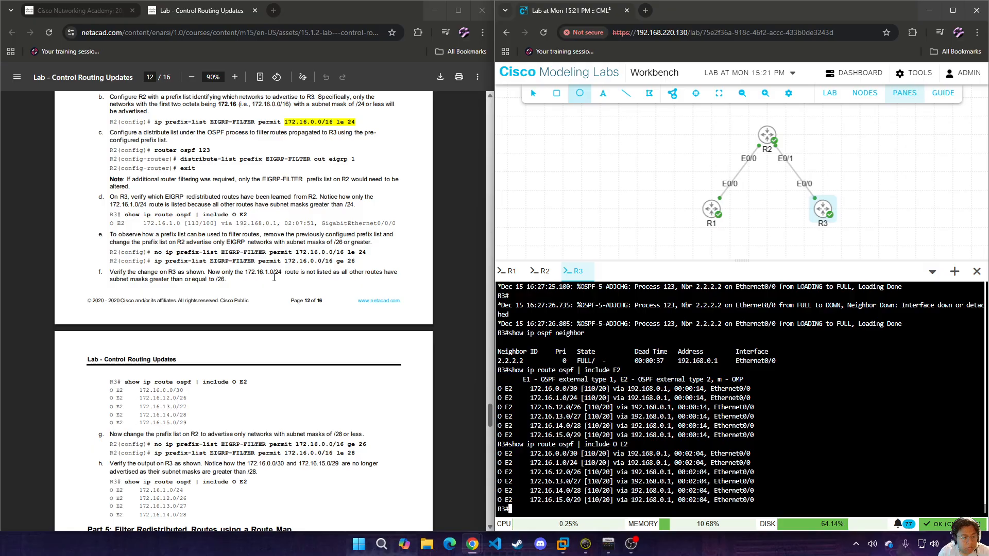
scroll(273, 278, "up", 11)
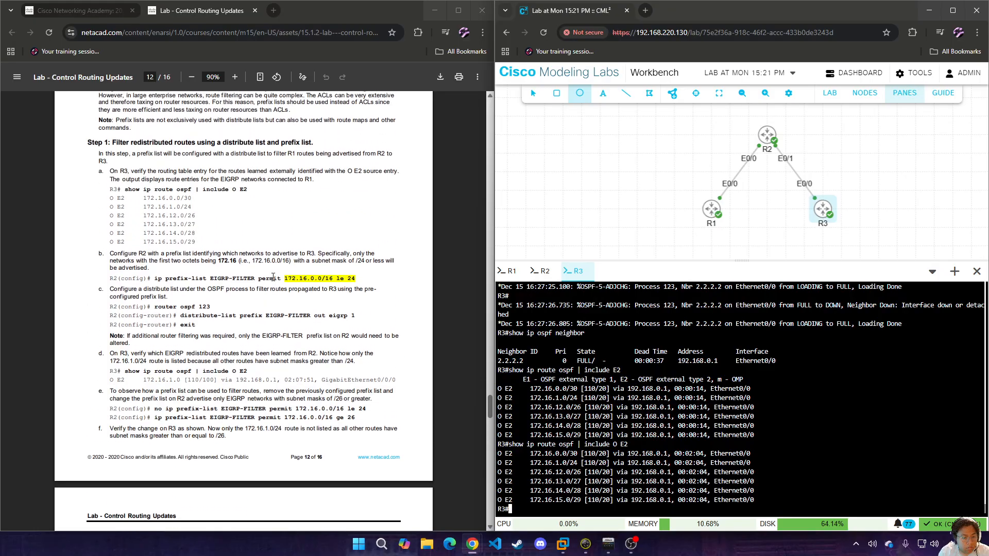
scroll(273, 277, "down", 6)
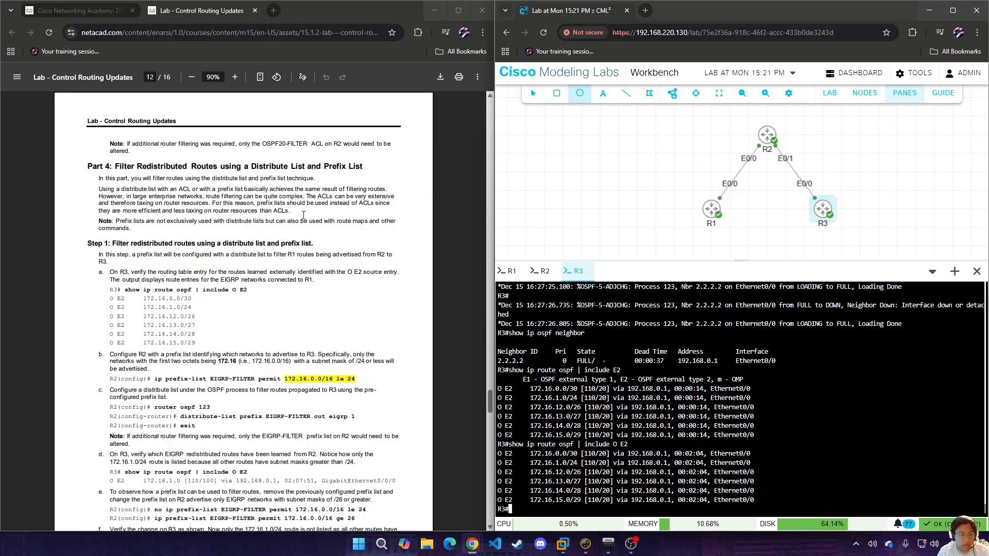
scroll(323, 298, "down", 1)
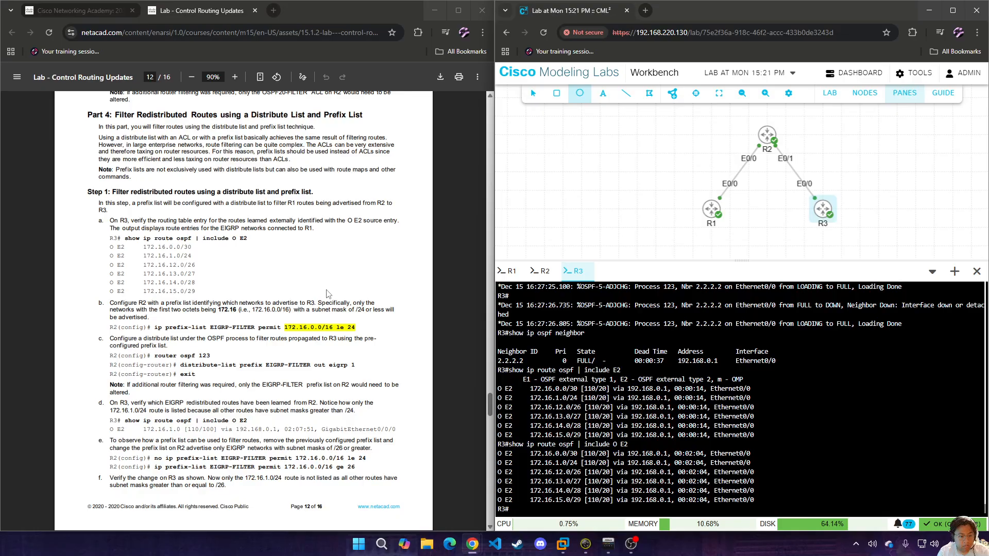
scroll(324, 293, "down", 3)
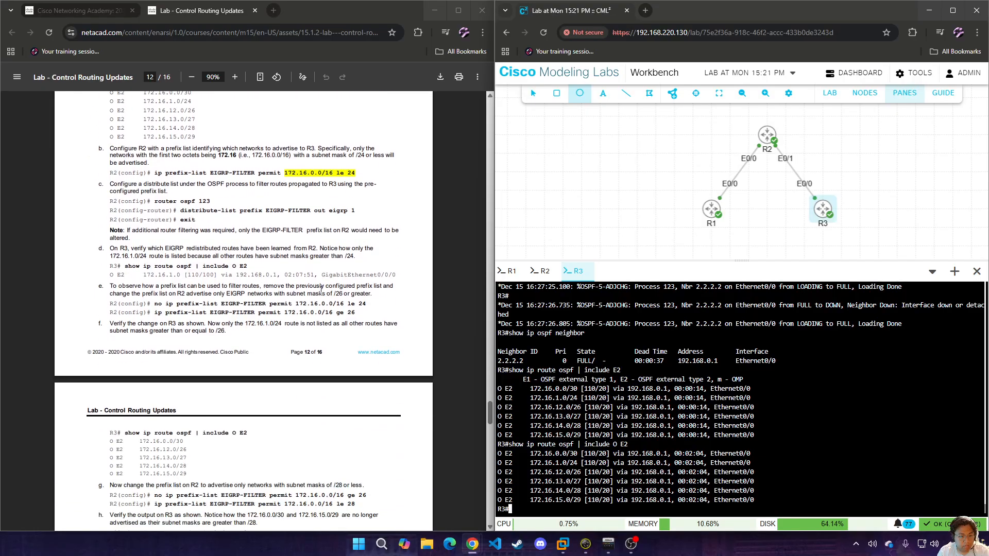
scroll(322, 293, "down", 3)
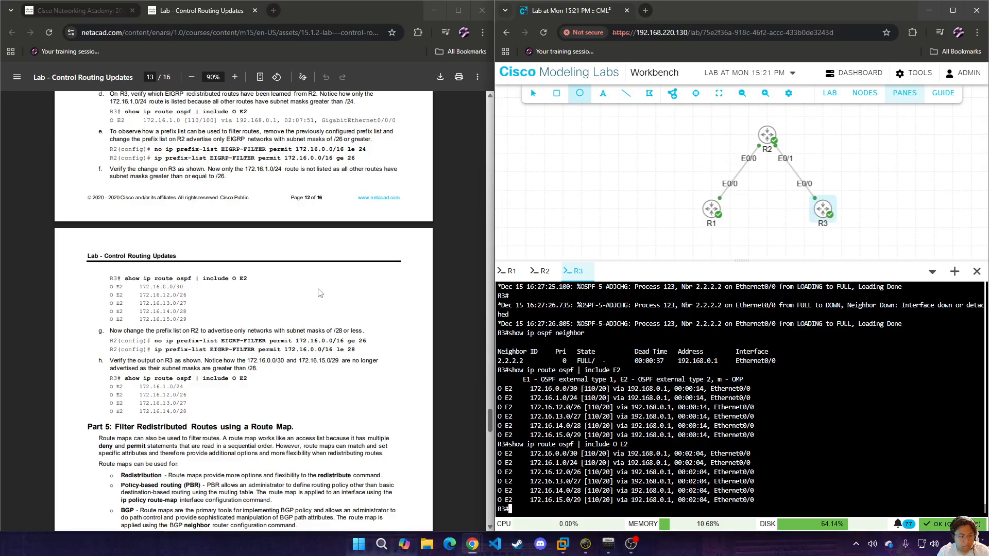
scroll(319, 293, "up", 3)
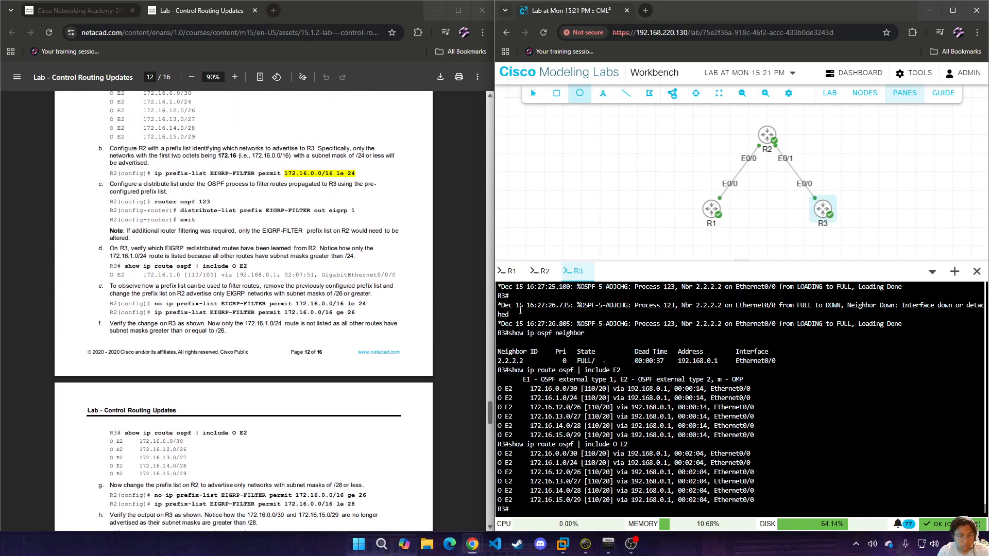
- Return to R2, clear the leftover partial command and enter global configuration mode with "conf t"
left_click(544, 273)
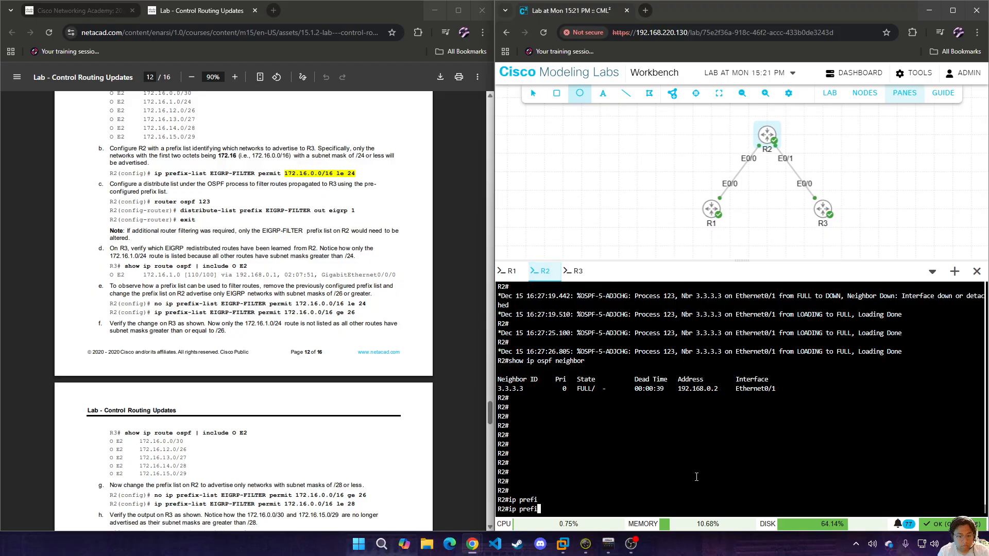
key("BackSpace")
key("BackSpace")
key("BackSpace")
key("BackSpace")
key("BackSpace")
key("BackSpace")
key("BackSpace")
key("BackSpace")
type("conf t")
key("Return")
type("ip prefi")
key("BackSpace")
key("BackSpace")
key("BackSpace")
key("BackSpace")
key("BackSpace")
key("BackSpace")
key("BackSpace")
key("BackSpace")
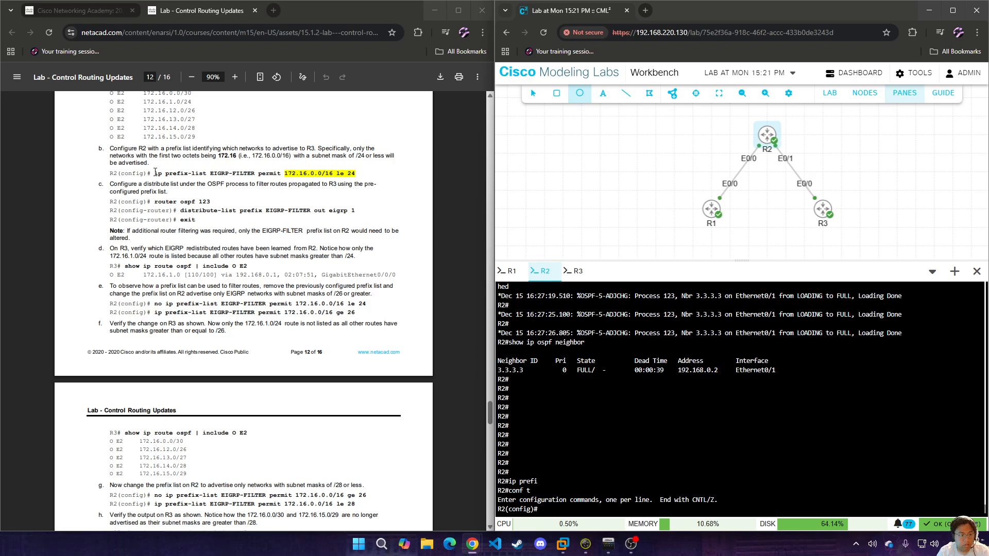
- Try to add "ip prefix-list EIGRP-FILTER permit 172.16.0.0/16 le 24" on R2, using the command from the lab guide
left_click(155, 174)
left_click_drag(154, 174, 375, 175)
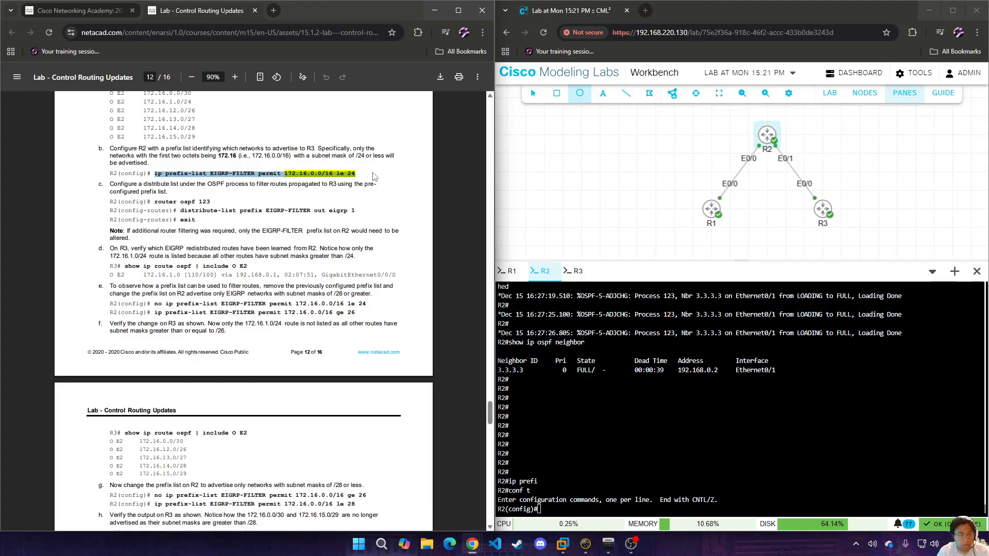
right_click(727, 400)
left_click(776, 245)
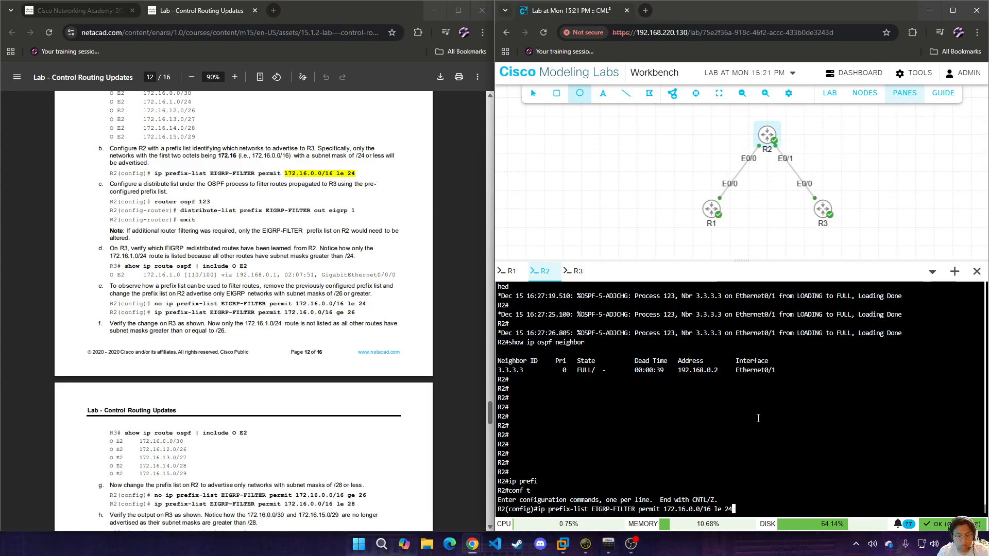
key("Return")
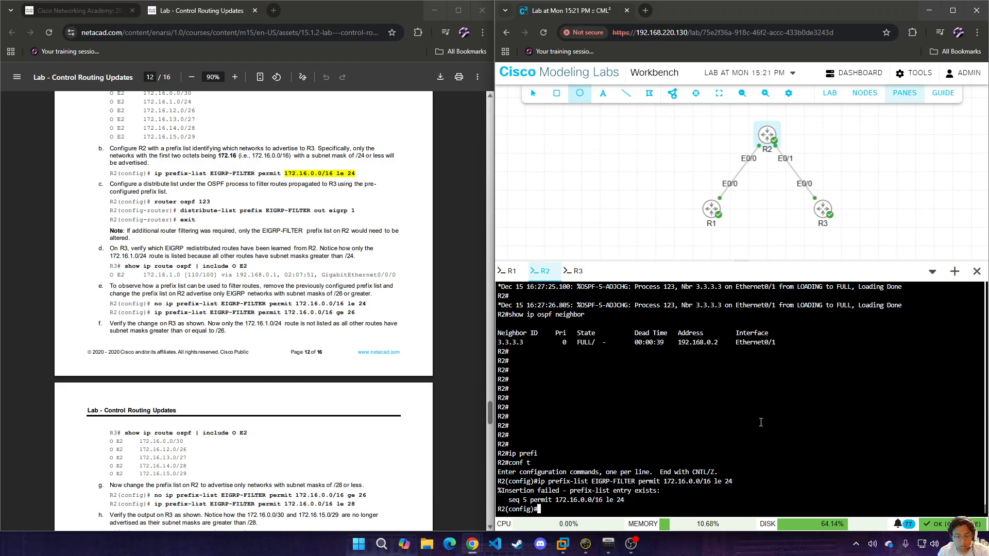
type("router")
key("BackSpace")
key("BackSpace")
key("BackSpace")
key("BackSpace")
key("BackSpace")
key("BackSpace")
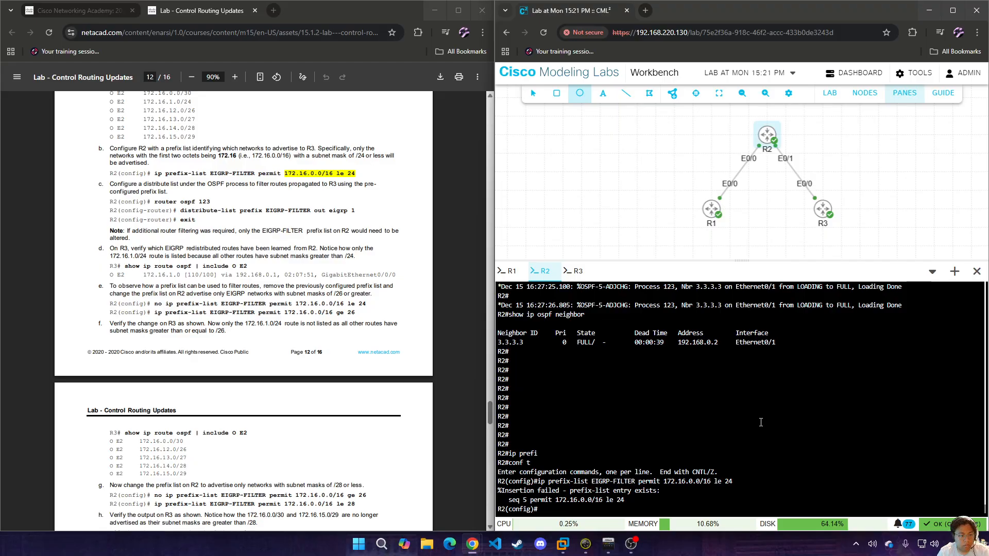
- Return to R3's console and compare its O E2 routes with the expected output in the lab guide
left_click(578, 278)
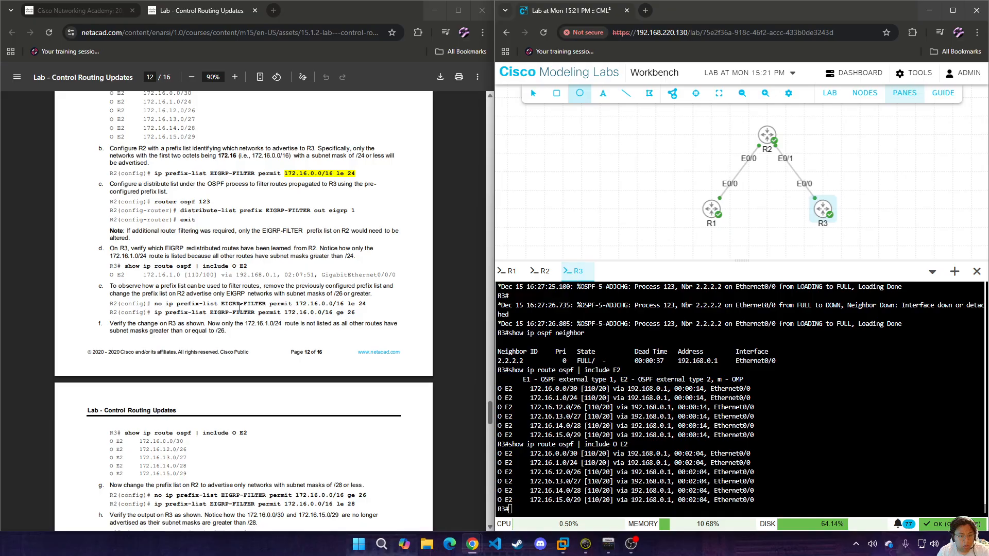
scroll(220, 309, "down", 1)
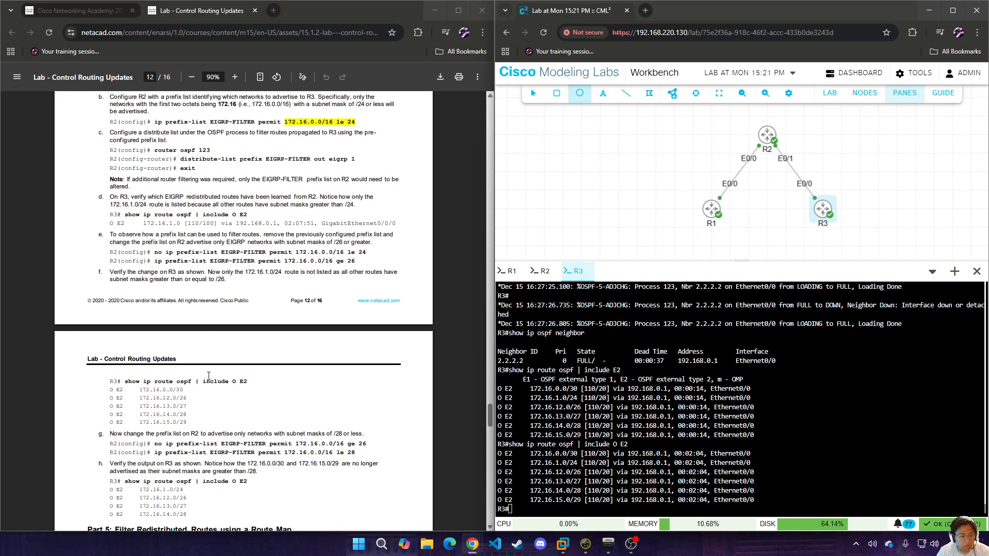
left_click_drag(127, 406, 105, 393)
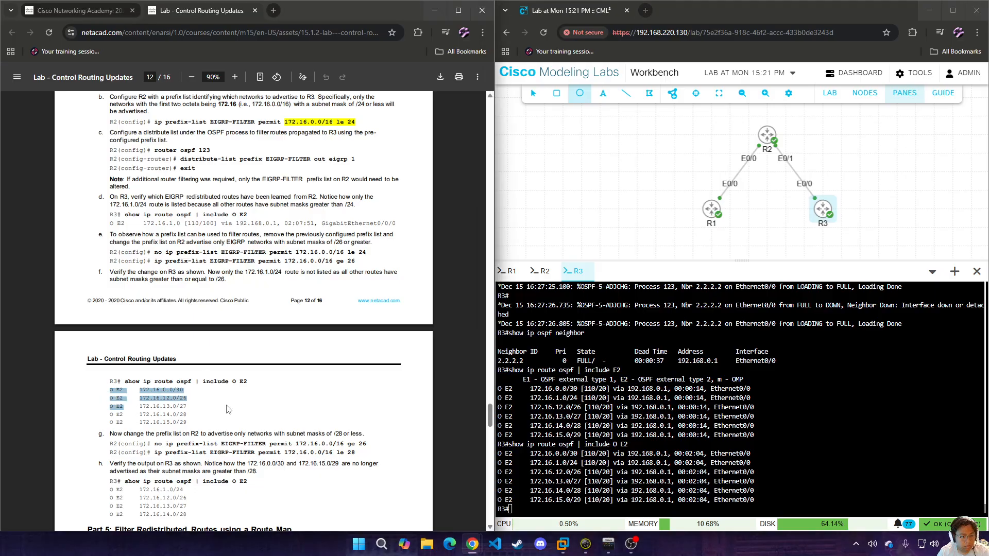
left_click(228, 409)
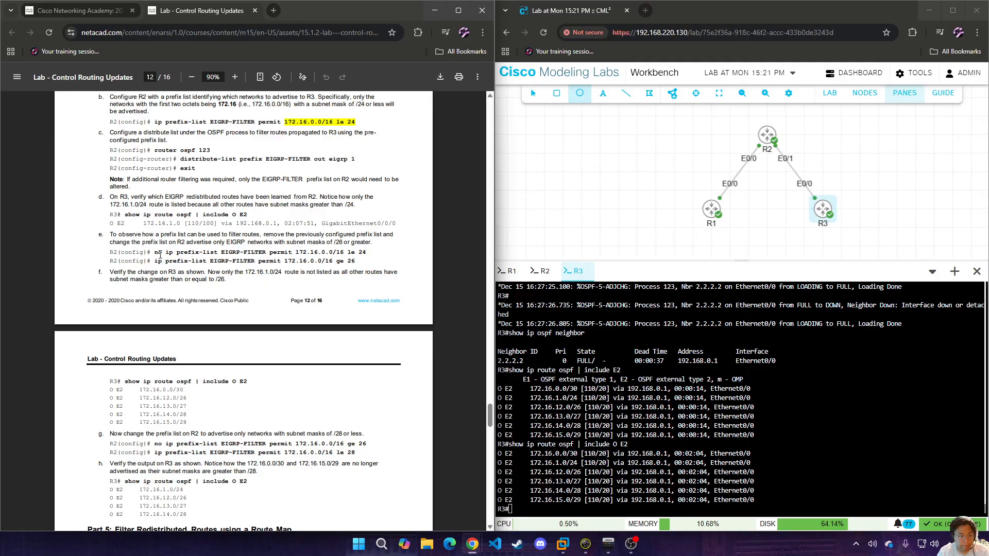
- Remove the old filter entry on R2 with "no ip prefix-list EIGRP-FILTER permit 172.16.0.0/16 le 24", copied from the lab guide
left_click_drag(154, 252, 379, 251)
key("ctrl+c")
left_click(386, 266)
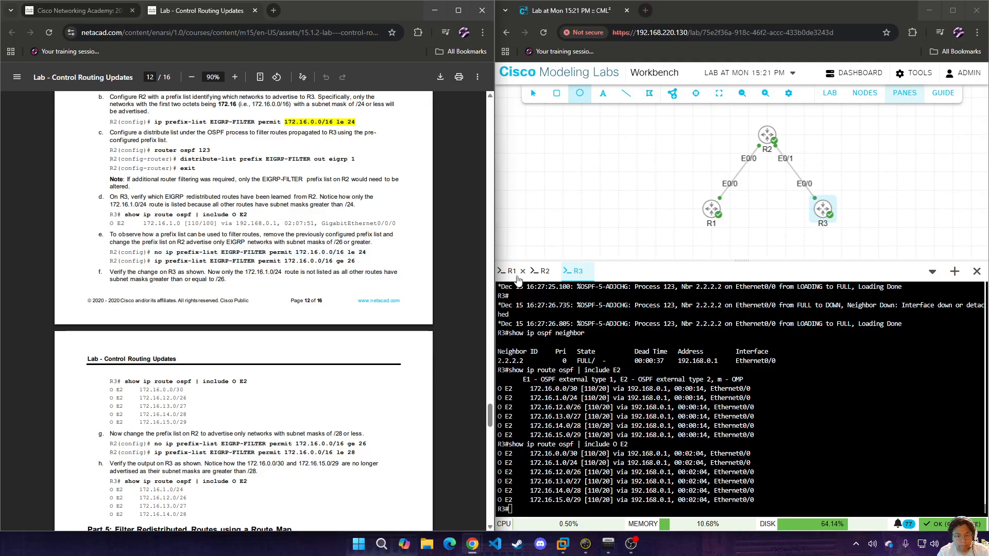
left_click(542, 271)
right_click(755, 398)
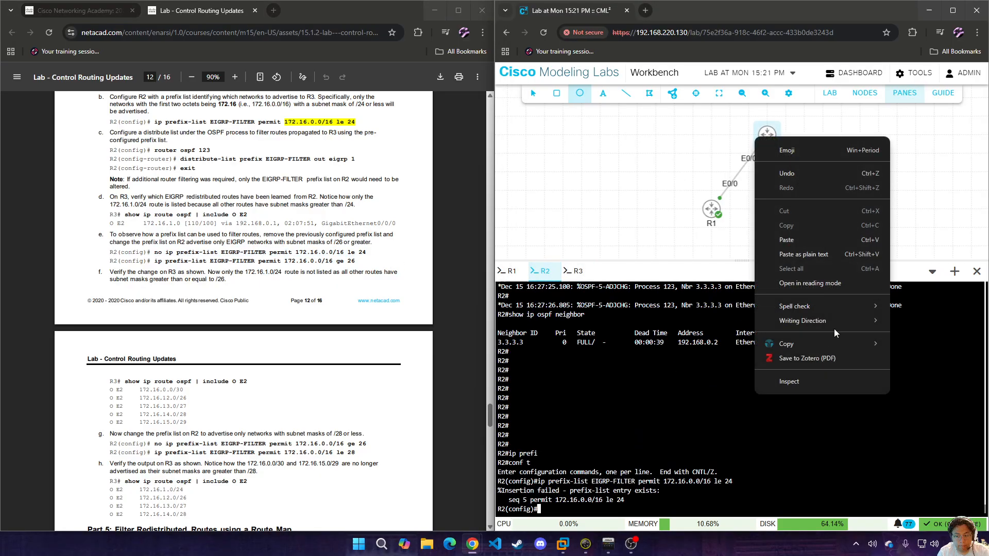
left_click(806, 242)
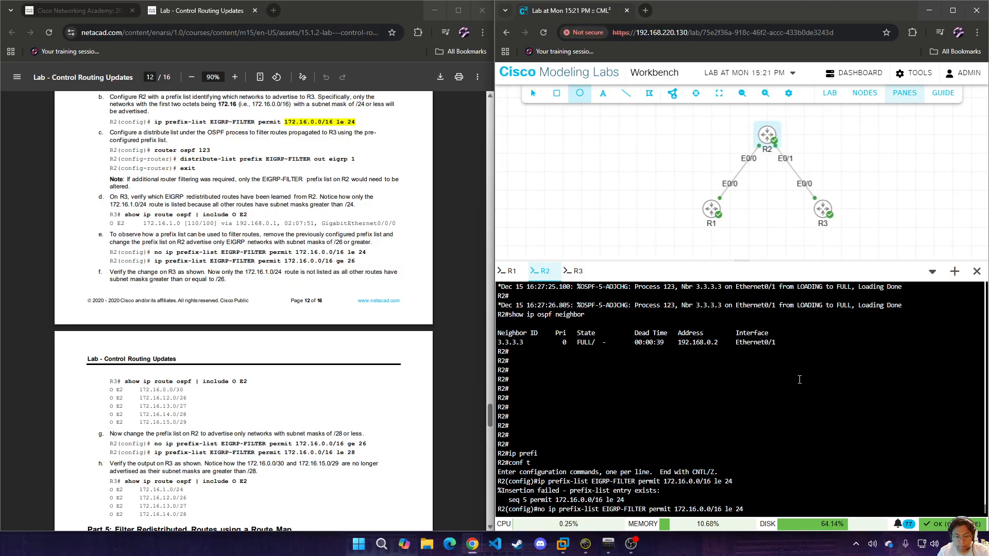
key("Return")
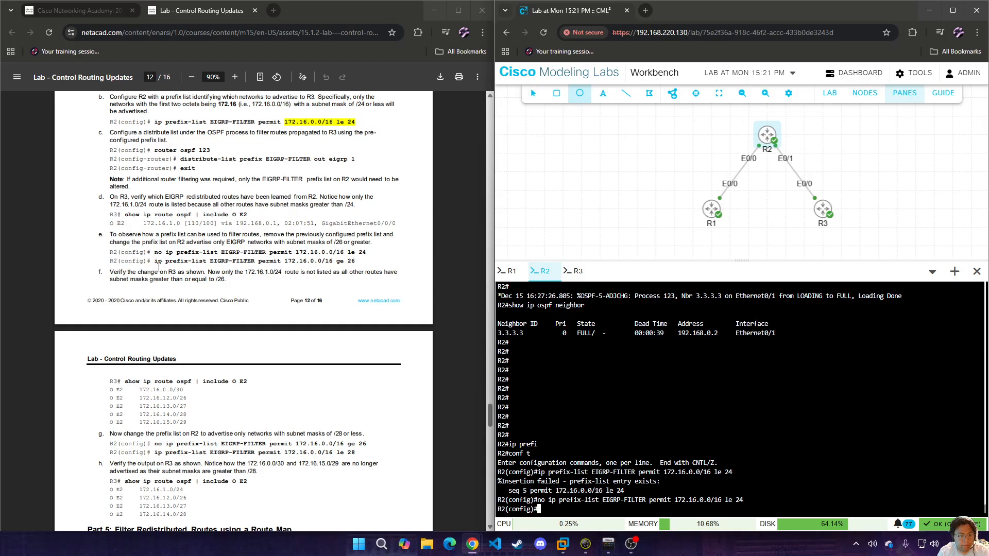
- Add "ip prefix-list EIGRP-FILTER permit 172.16.0.0/16 ge 26" on R2, using the command from the lab guide
left_click(164, 263)
left_click_drag(164, 263, 361, 262)
key("ctrl+c")
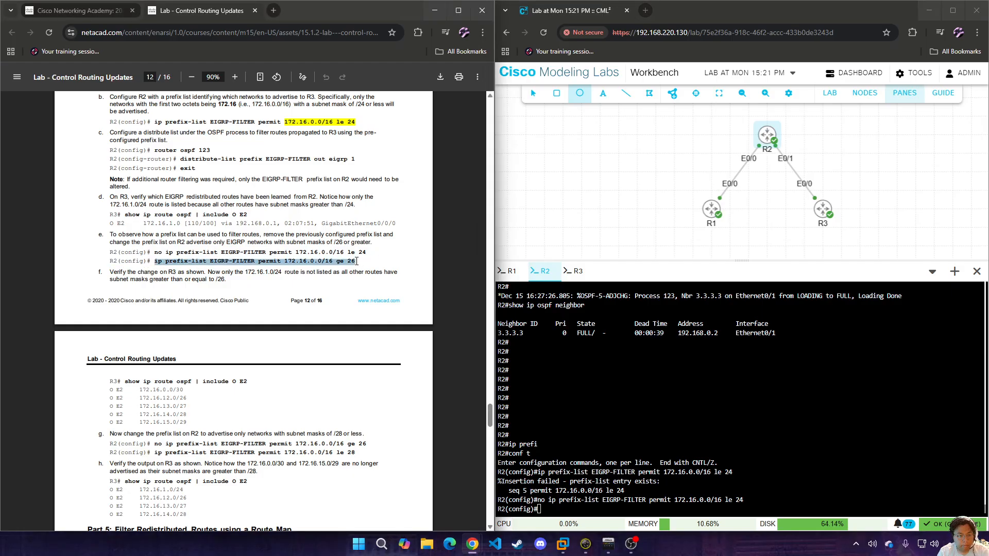
right_click(723, 426)
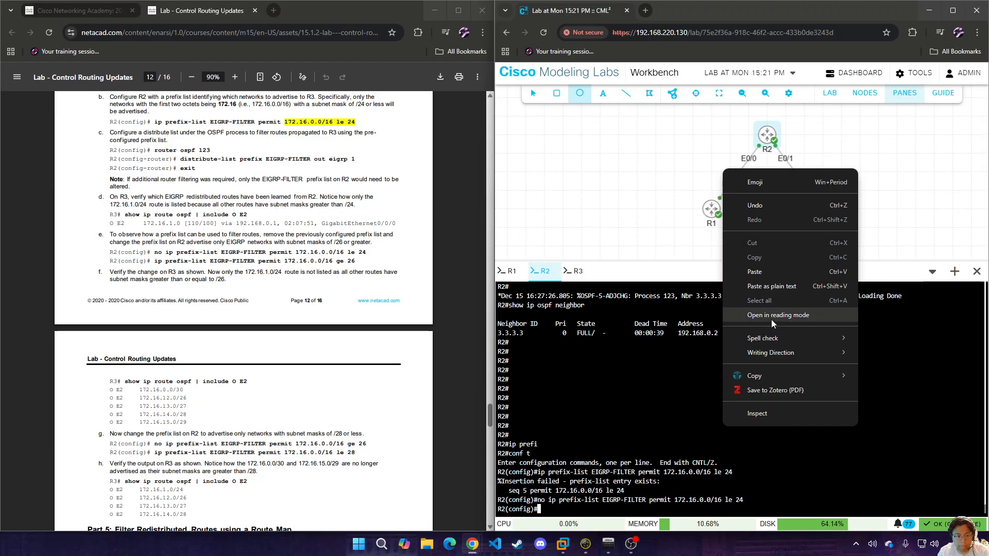
left_click(774, 272)
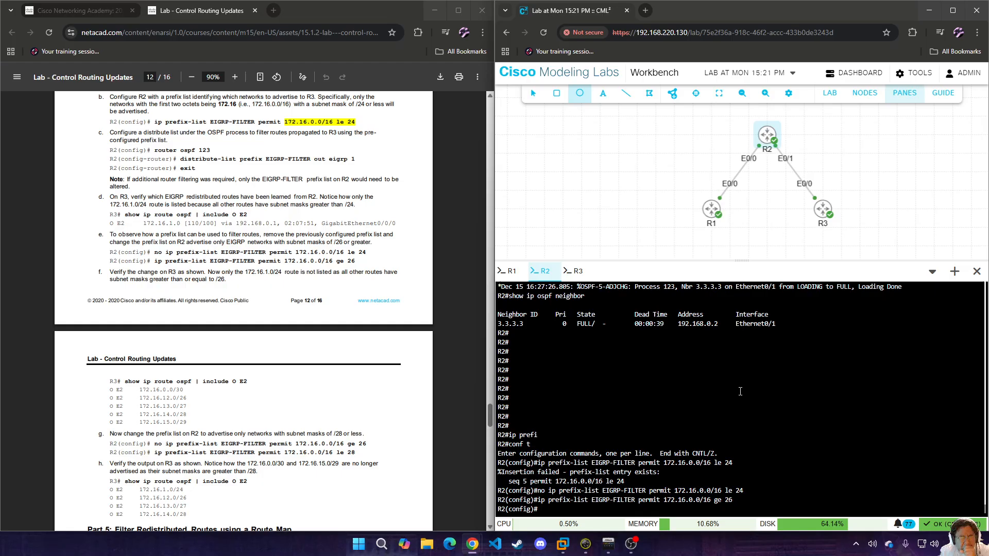
- Check the redistributed routes on R3 with "show ip route ospf | include O E2"
left_click(574, 271)
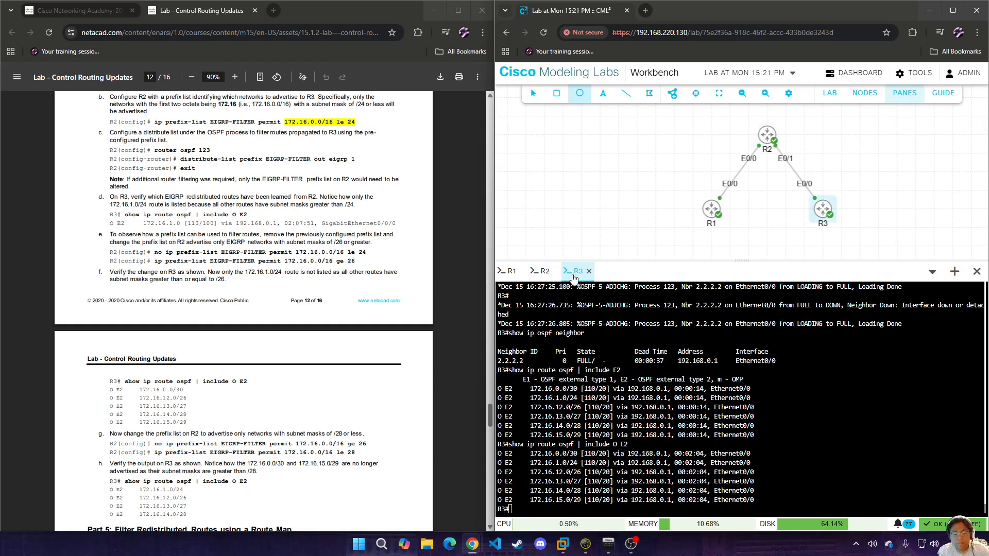
key("Up")
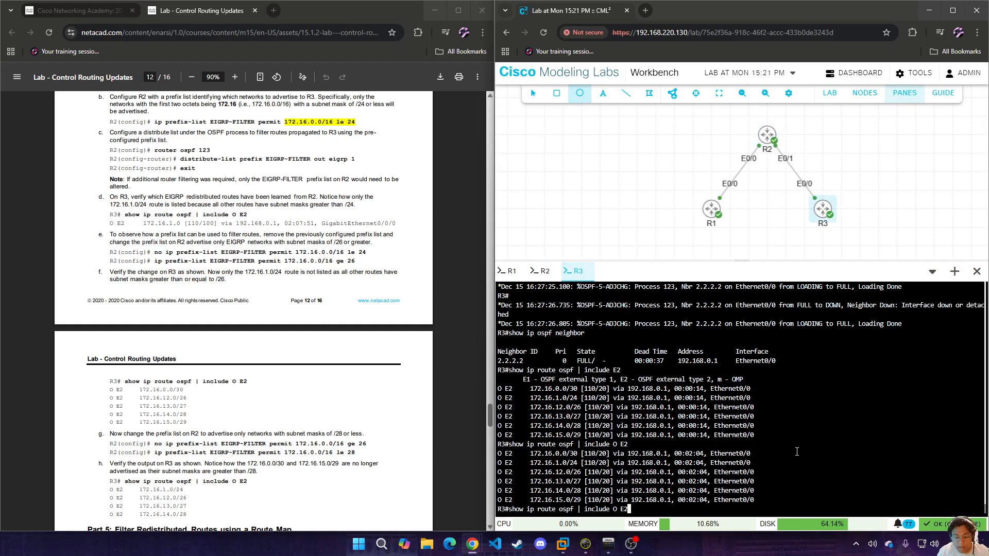
key("Return")
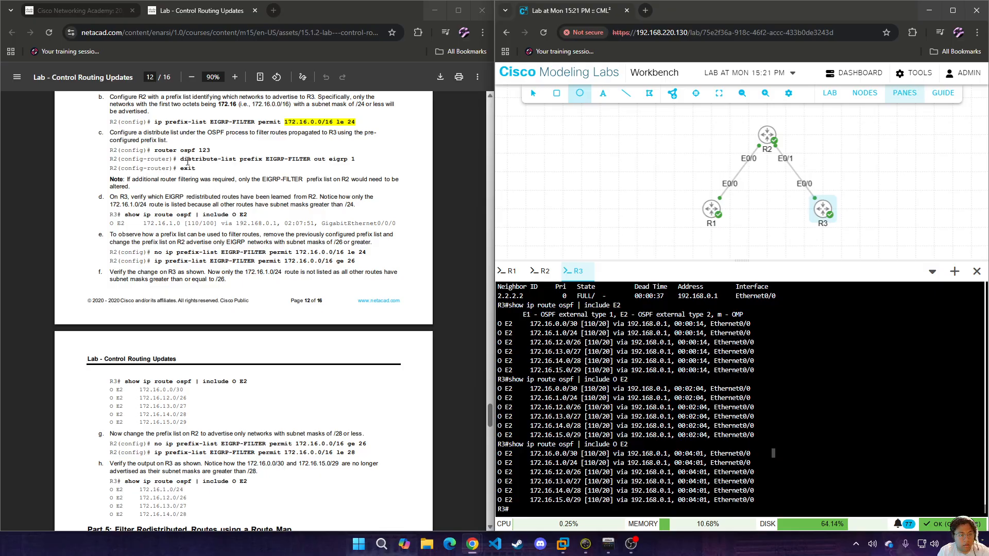
- Copy the distribute-list command from the lab guide and enter OSPF configuration mode on R2 with "router ospf 123"
left_click_drag(180, 159, 366, 163)
key("ctrl+c")
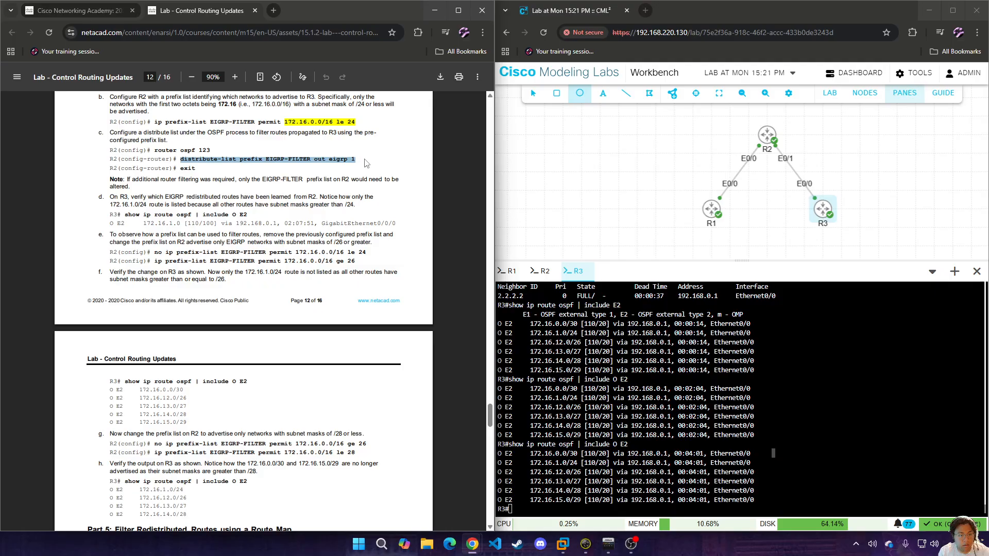
left_click(380, 169)
left_click(864, 414)
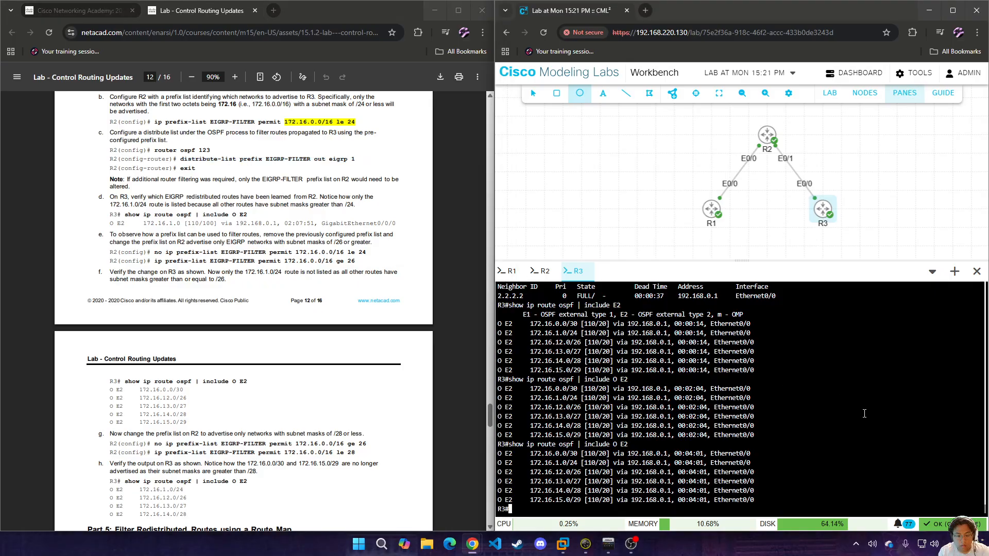
left_click(542, 271)
type("router osp")
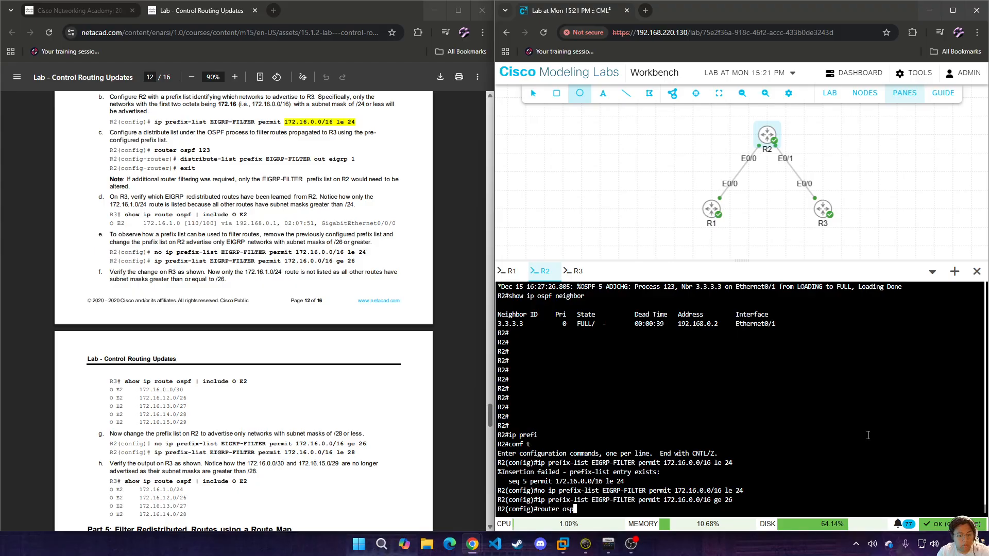
key("Tab")
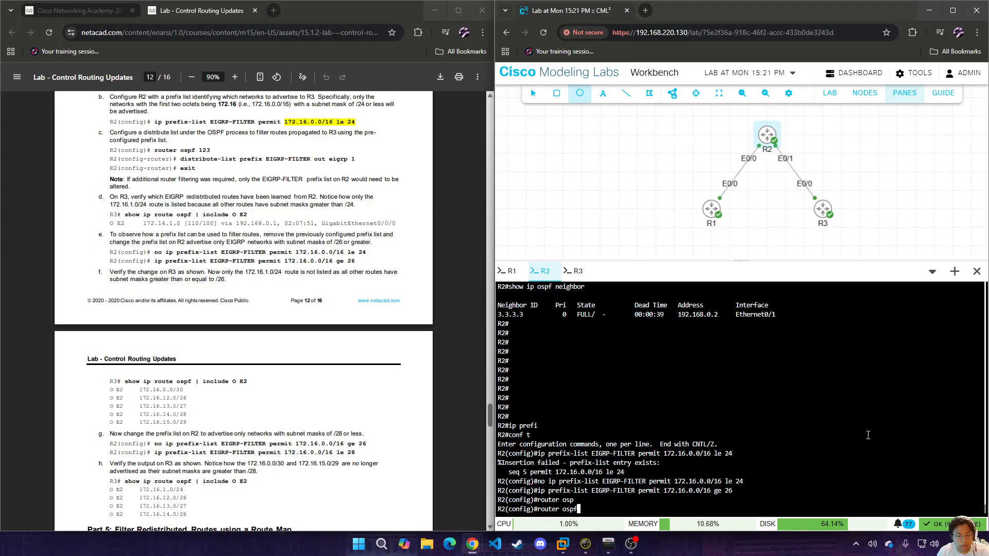
type("123")
key("Return")
- Apply "distribute-list prefix EIGRP-FILTER out eigrp 1" under R2's OSPF process, and exit router configuration mode
right_click(868, 435)
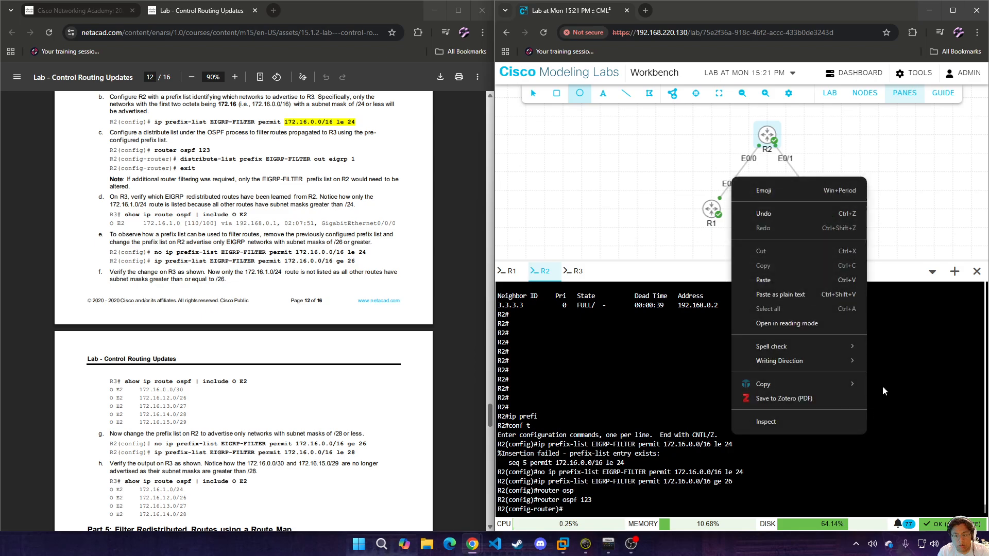
left_click(814, 291)
key("Return")
type("exit")
key("Return")
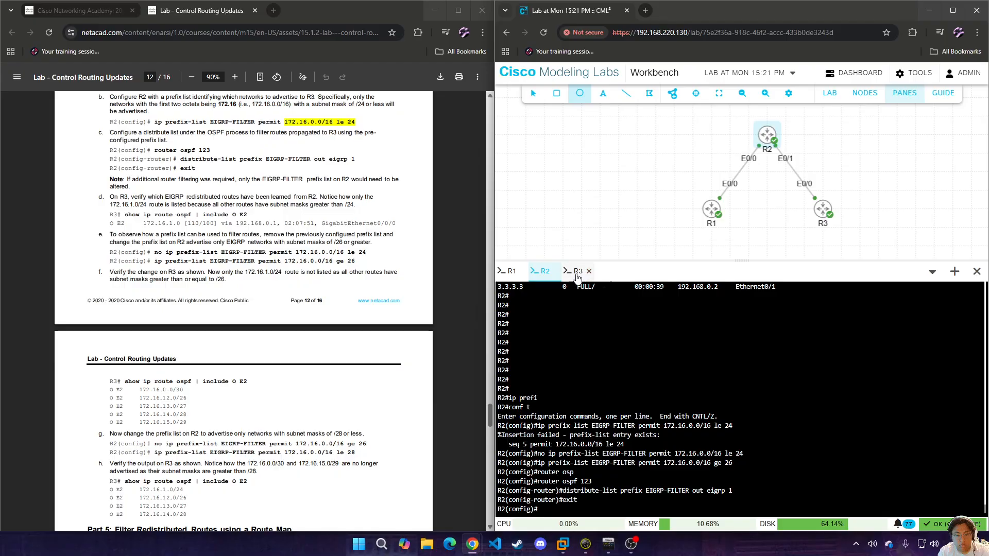
- Rerun "show ip route ospf | include O E2" on R3 and compare the routes with the lab guide's ge 26 output
left_click(576, 271)
key("Up")
key("Return")
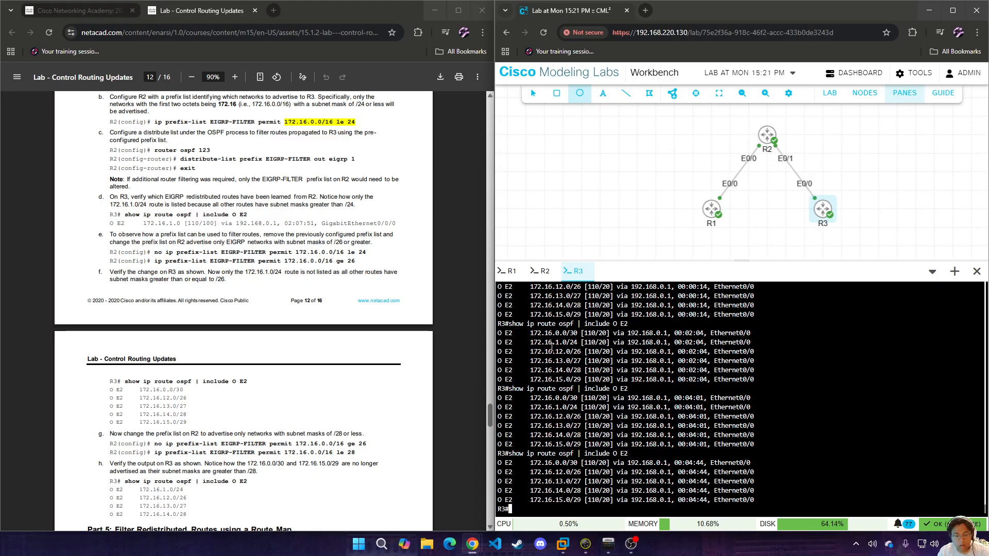
scroll(281, 340, "up", 1)
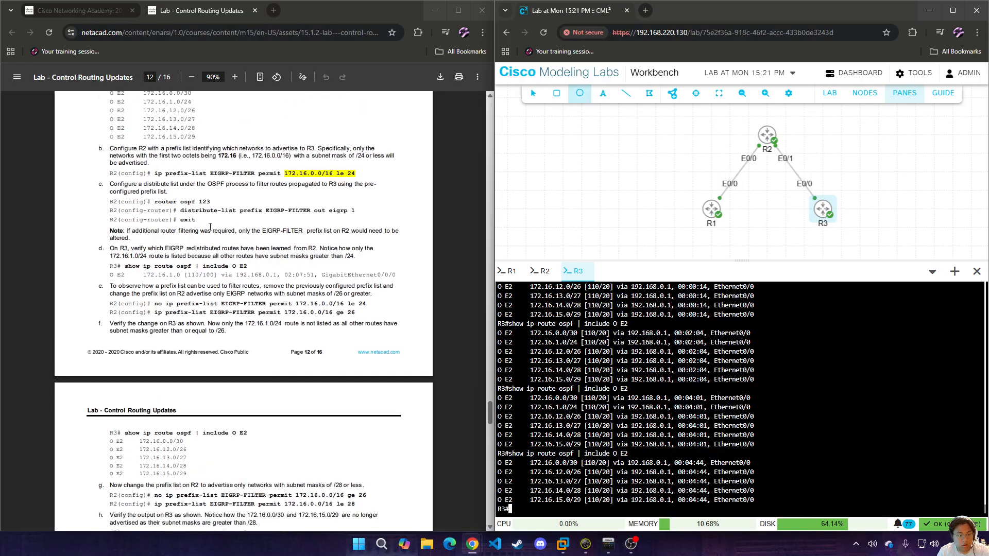
left_click_drag(154, 316, 340, 340)
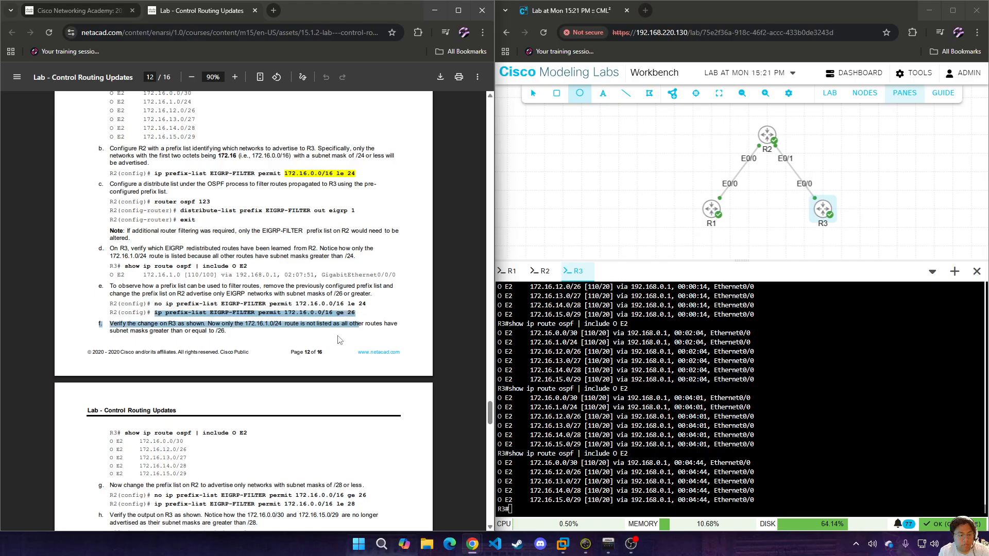
left_click(325, 331)
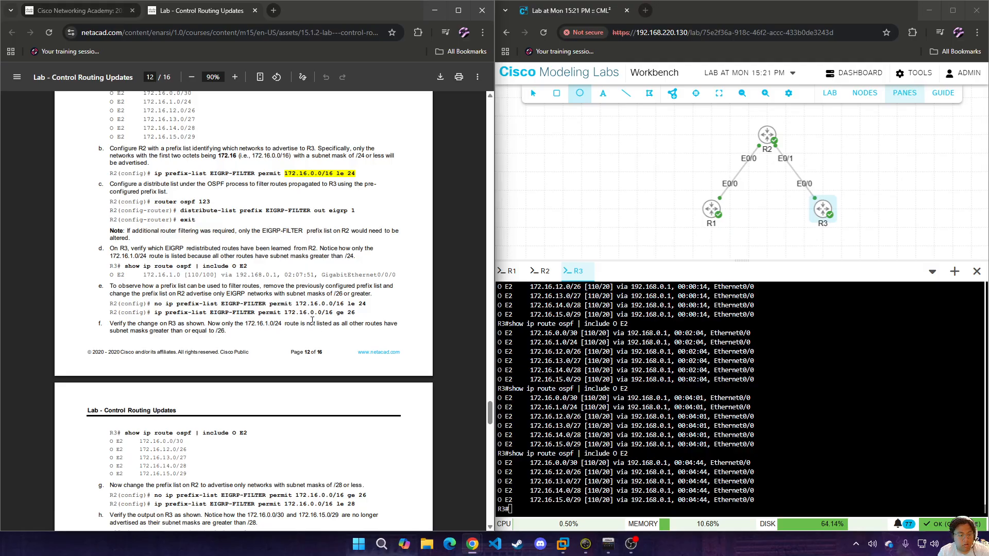
scroll(313, 320, "down", 3)
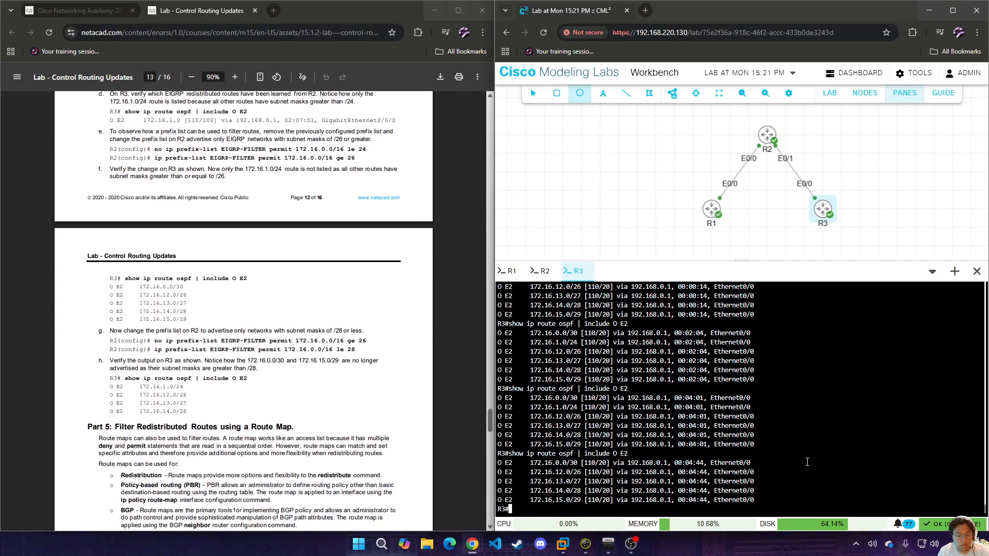
- Remove the ge 26 entry on R2 with "no ip prefix-list EIGRP-FILTER permit 172.16.0.0/16 ge 26", copied from the lab guide
left_click(540, 271)
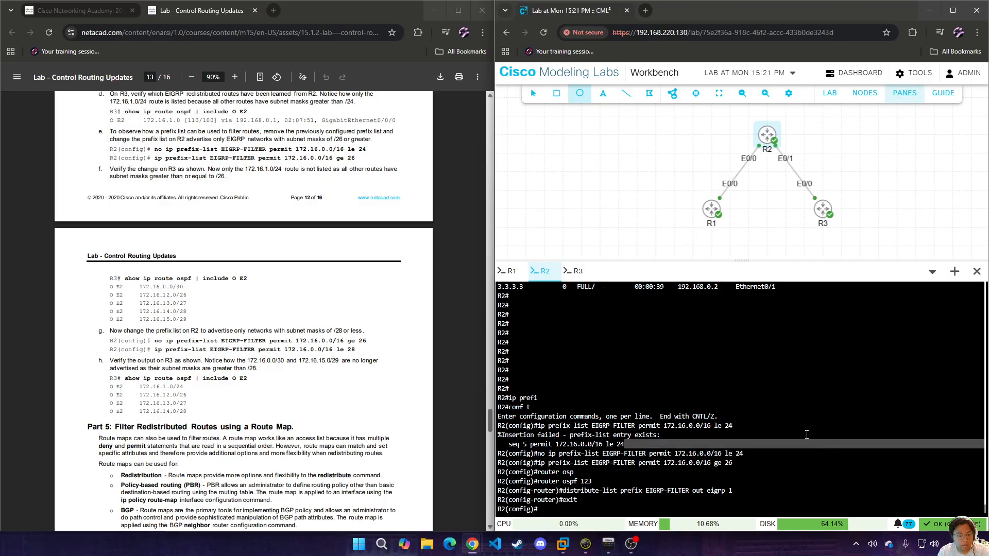
left_click(809, 438)
left_click_drag(155, 341, 386, 342)
left_click(388, 346)
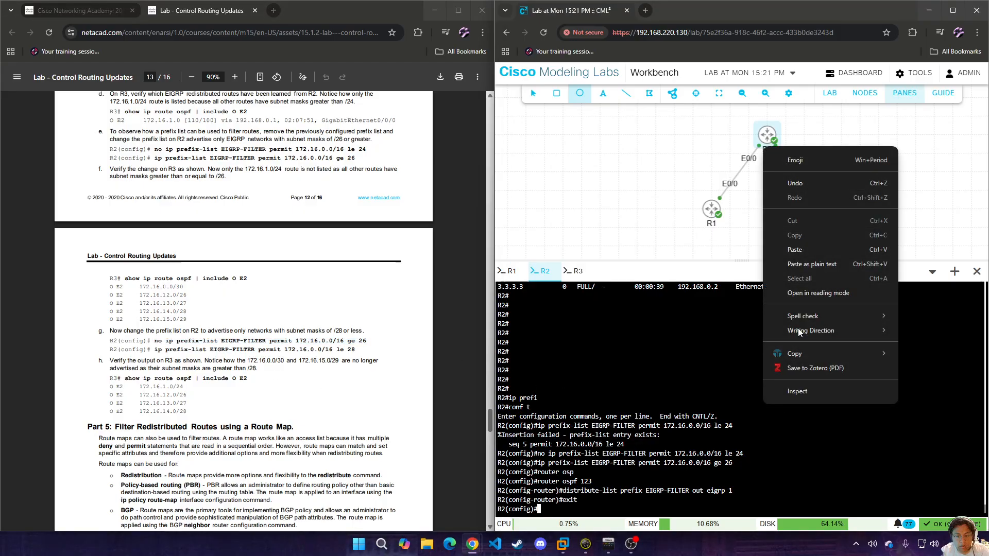
left_click(804, 250)
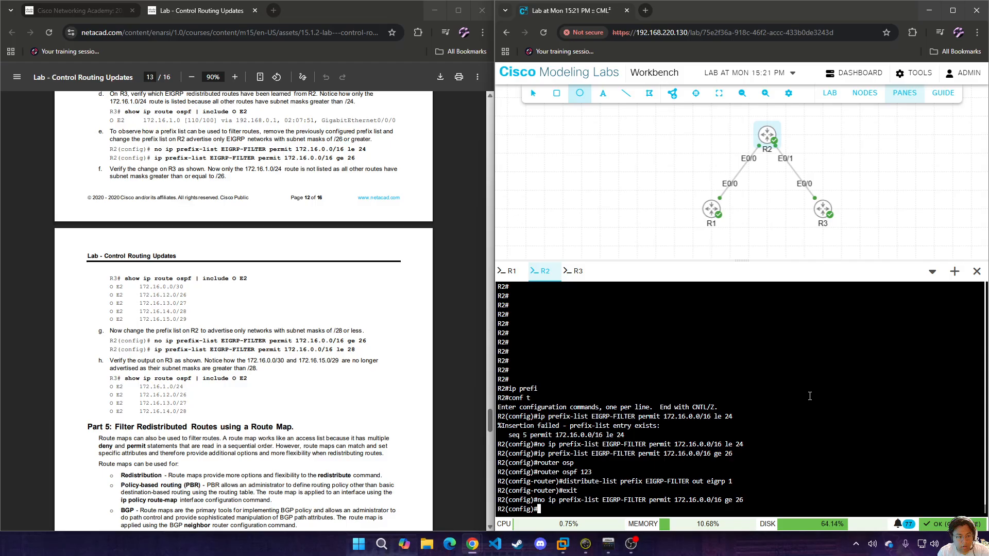
key("Up")
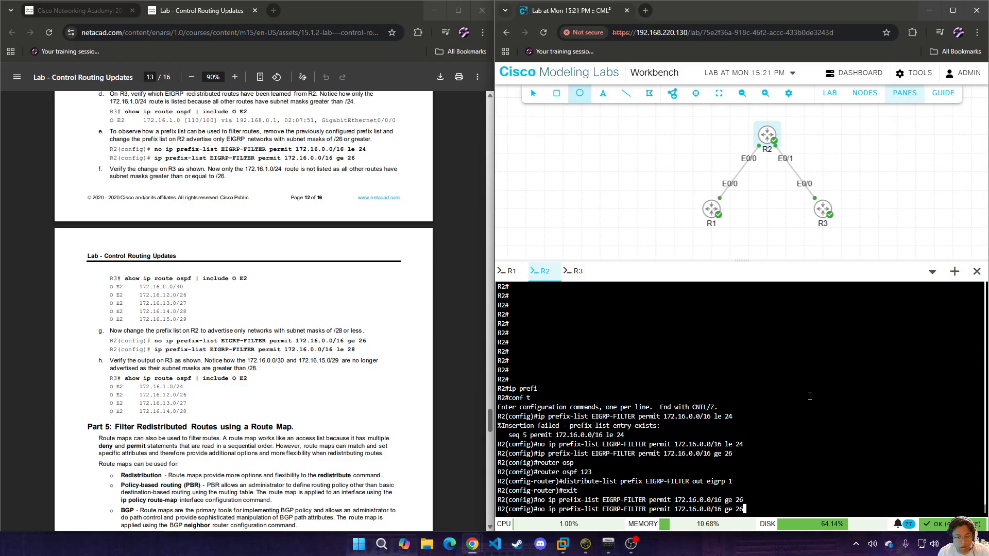
key("Left")
key("Left")
key("Left")
key("Left")
key("Left")
key("Left")
key("Left")
key("Left")
key("Left")
key("Left")
key("Left")
key("Left")
key("Left")
key("Left")
key("Left")
key("Left")
key("Left")
key("Left")
key("Left")
key("Left")
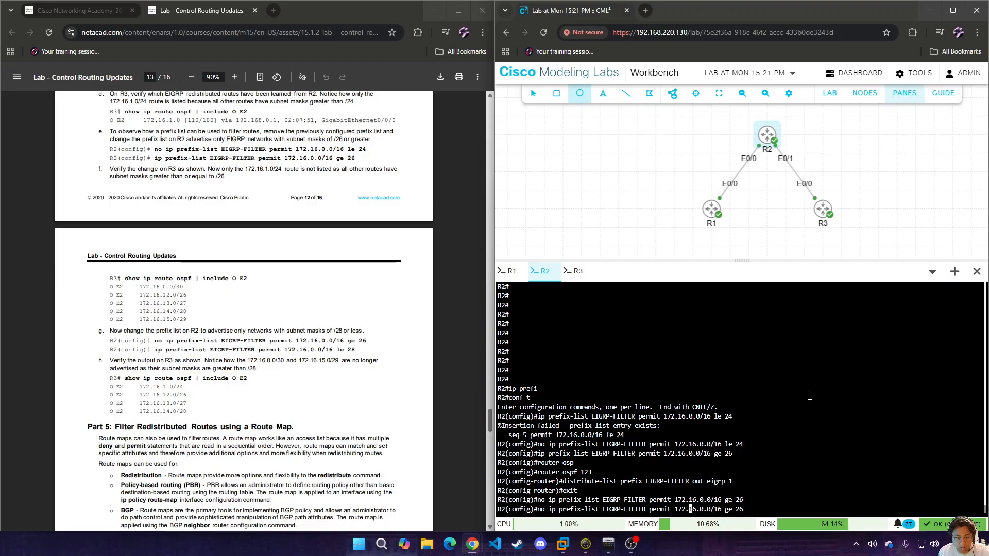
key("Left")
key("BackSpace")
key("BackSpace")
key("BackSpace")
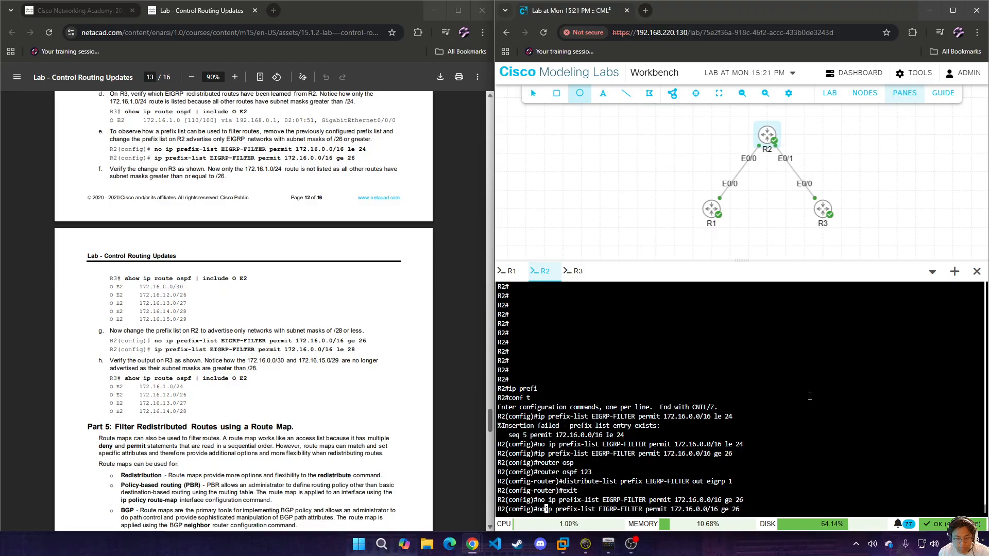
key("Right")
key("Right")
key("Right")
key("Right")
key("Right")
key("Right")
key("Right")
key("Right")
key("Right")
key("Right")
key("Right")
key("Right")
key("Right")
key("Right")
key("Right")
key("Right")
key("Right")
key("Right")
key("Right")
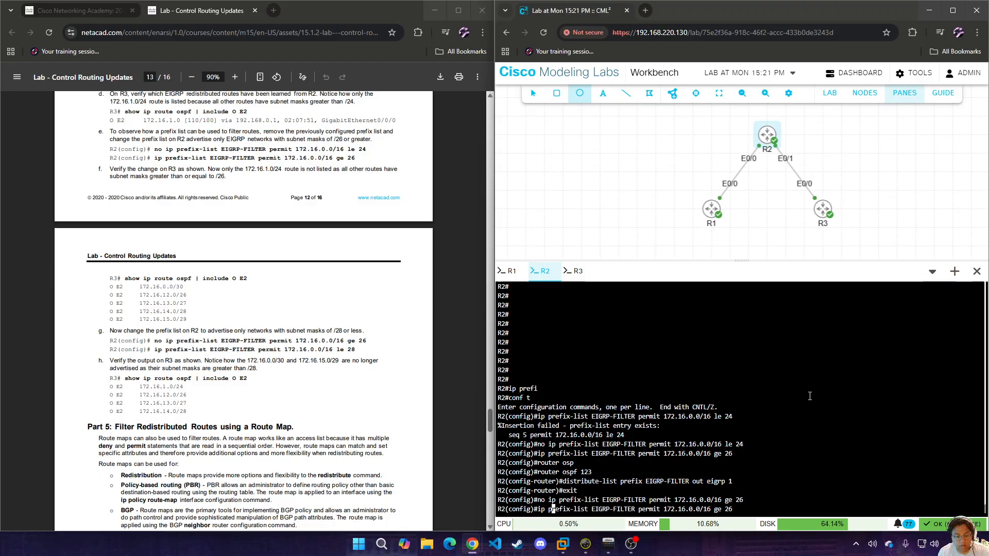
key("Right")
key("Right")
key("Right")
key("Right")
key("Right")
key("Right")
key("Right")
key("Right")
key("Right")
key("Right")
key("Right")
key("Right")
key("Right")
key("Right")
key("Right")
key("Right")
key("Right")
key("Right")
key("Right")
key("Right")
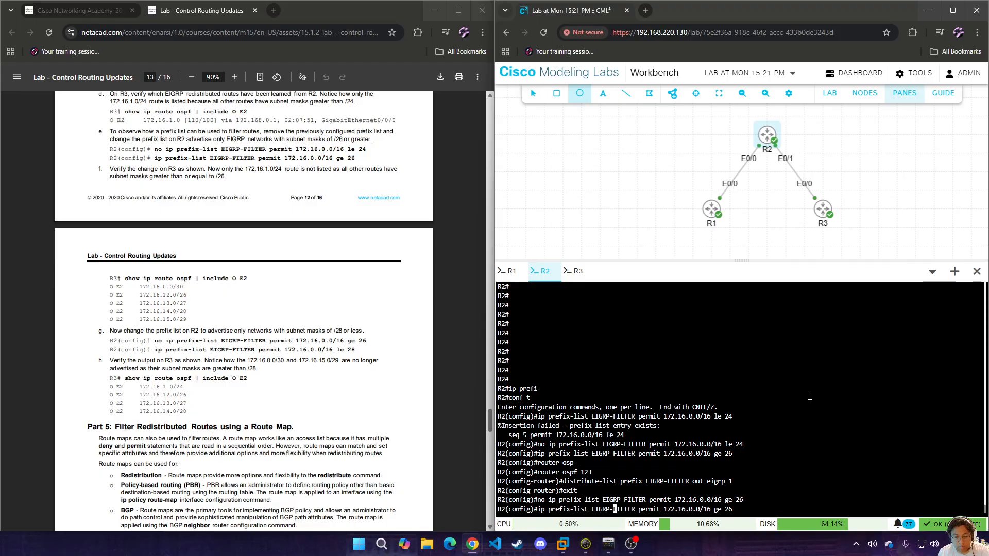
key("BackSpace")
key("ctrl+u")
key("Up")
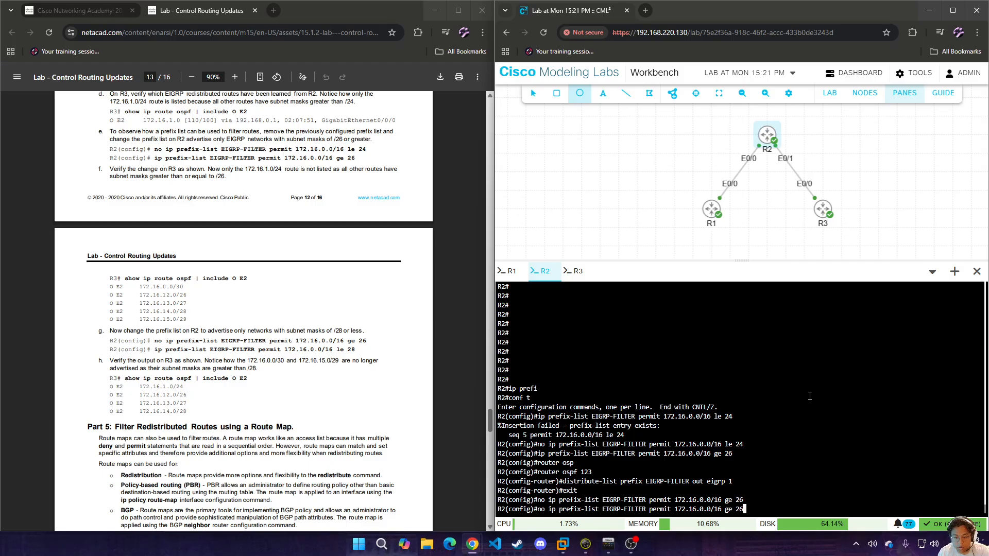
key("ctrl+u")
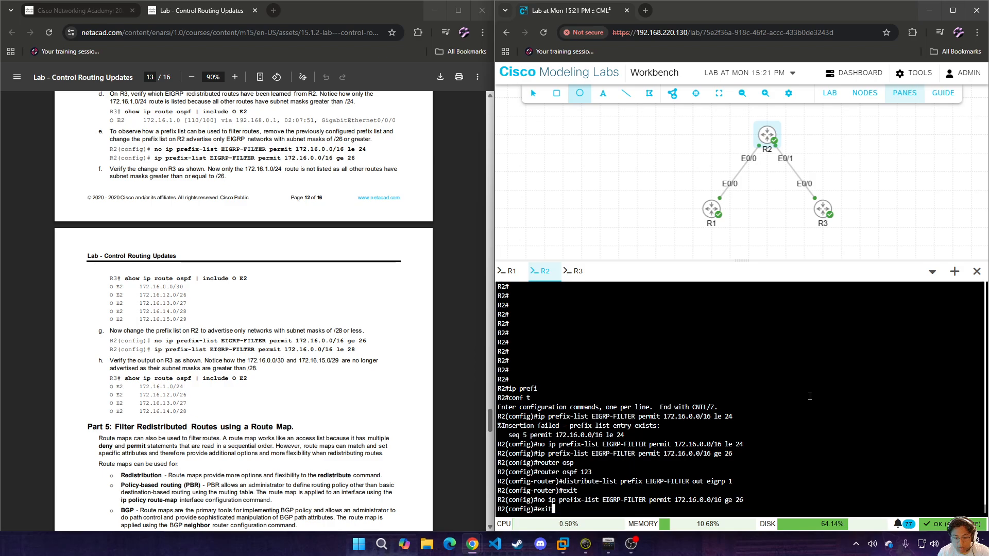
- Add "ip prefix-list EIGRP-FILTER permit 172.16.0.0/16 le 28" on R2 by editing the previously entered removal command
key("Up")
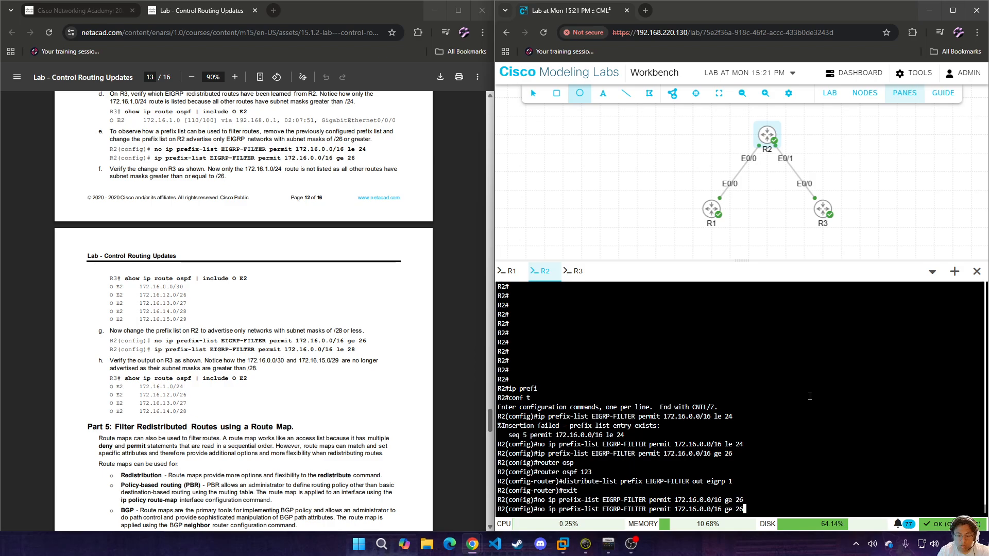
key("Left")
key("Left")
key("Left")
key("Left")
key("Left")
key("BackSpace")
type("l")
key("Right")
key("Right")
key("Right")
key("Right")
key("Left")
key("Left")
key("Left")
key("Left")
key("Left")
key("Left")
key("Left")
key("Left")
key("Left")
key("Left")
key("Left")
key("Left")
key("Left")
key("Left")
key("Left")
key("Left")
key("Left")
key("Left")
key("Left")
key("Left")
key("Left")
key("Left")
key("Left")
key("Left")
key("Left")
key("Left")
key("Left")
key("Left")
key("Left")
key("Left")
key("Left")
key("Left")
key("Left")
key("BackSpace")
key("BackSpace")
key("BackSpace")
key("Return")
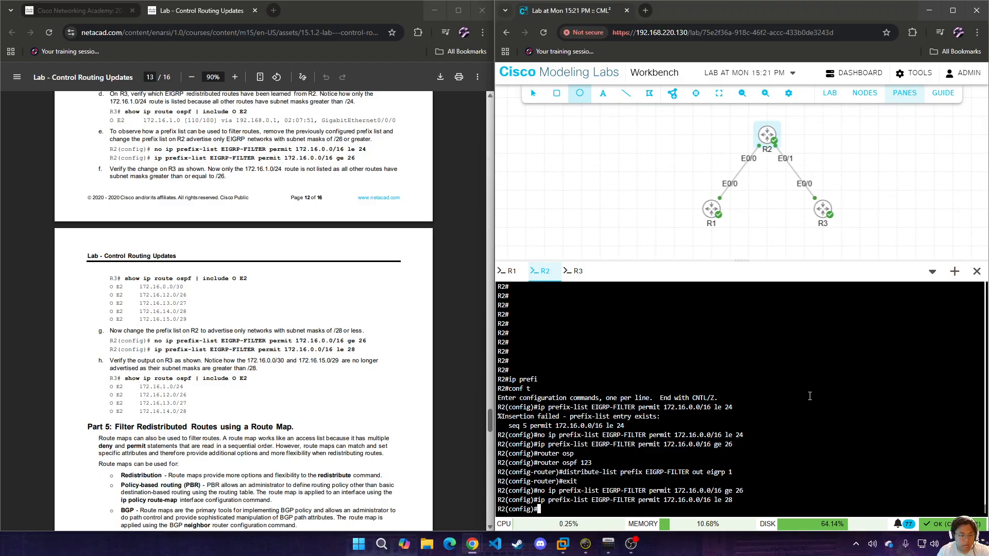
- Run "show ip route ospf | include E2" on R3 by editing the previously entered command
left_click(576, 271)
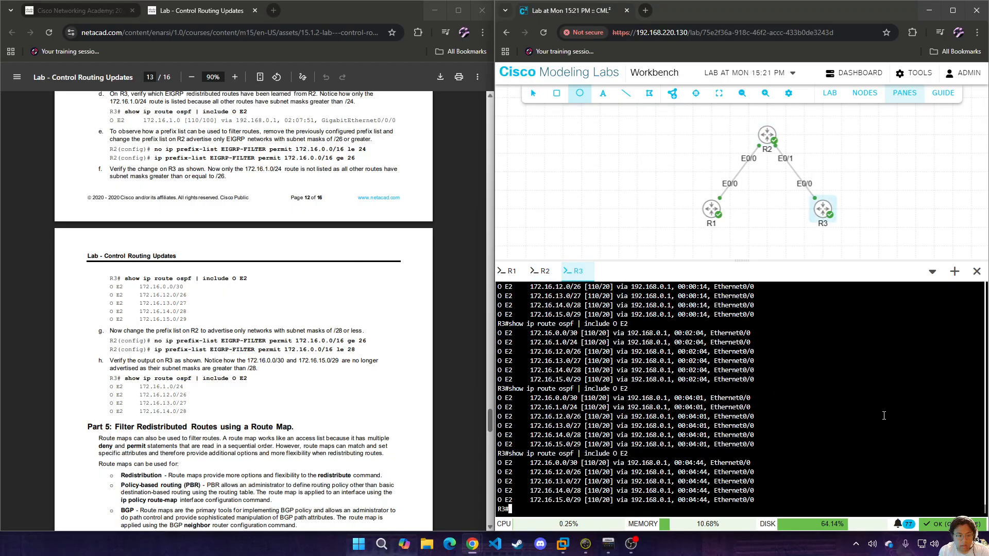
key("Up")
key("Left")
key("Left")
key("Left")
key("BackSpace")
key("BackSpace")
key("Return")
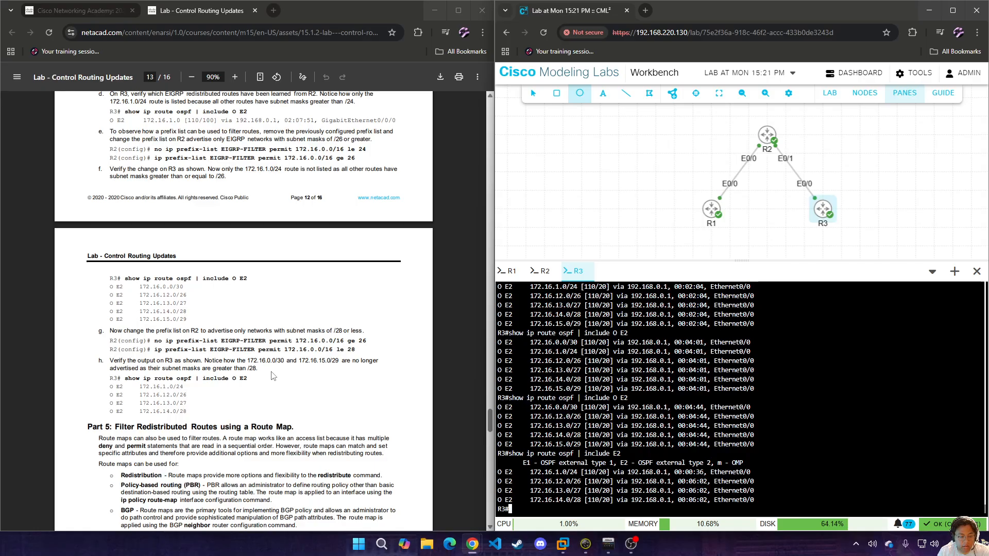
- Compare R3's routes before and after the le 28 change, checking them against the lab guide's prefix-list commands
left_click_drag(547, 407, 578, 408)
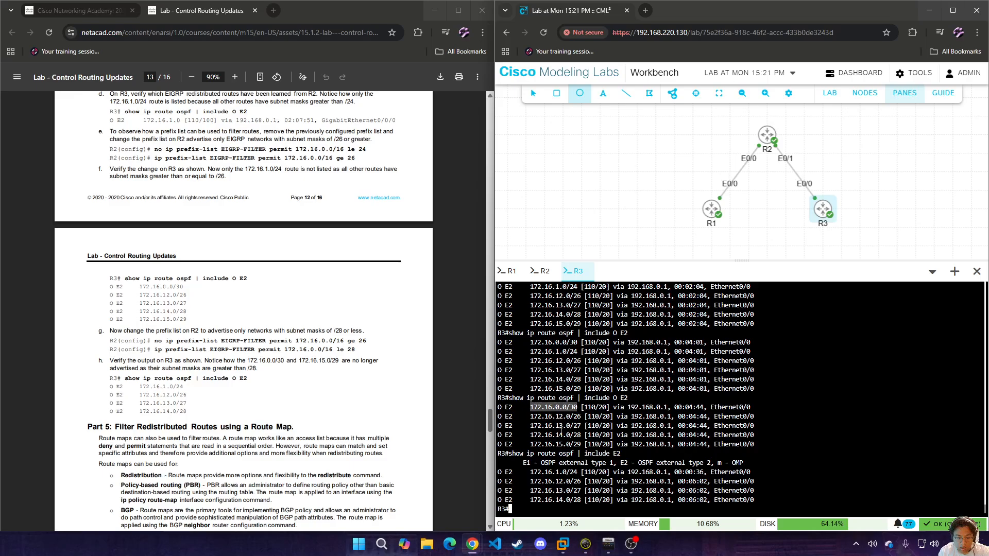
left_click_drag(530, 444, 582, 444)
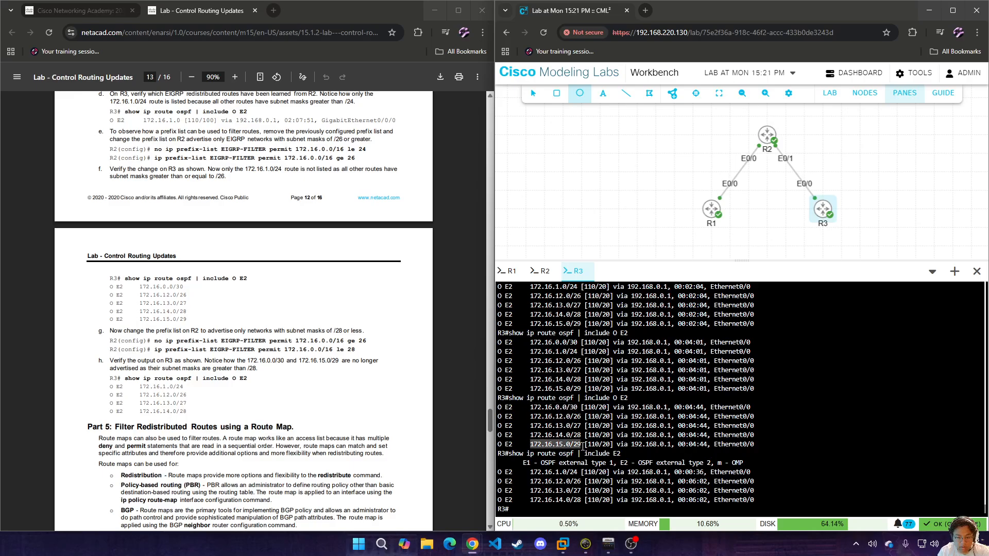
left_click(787, 478)
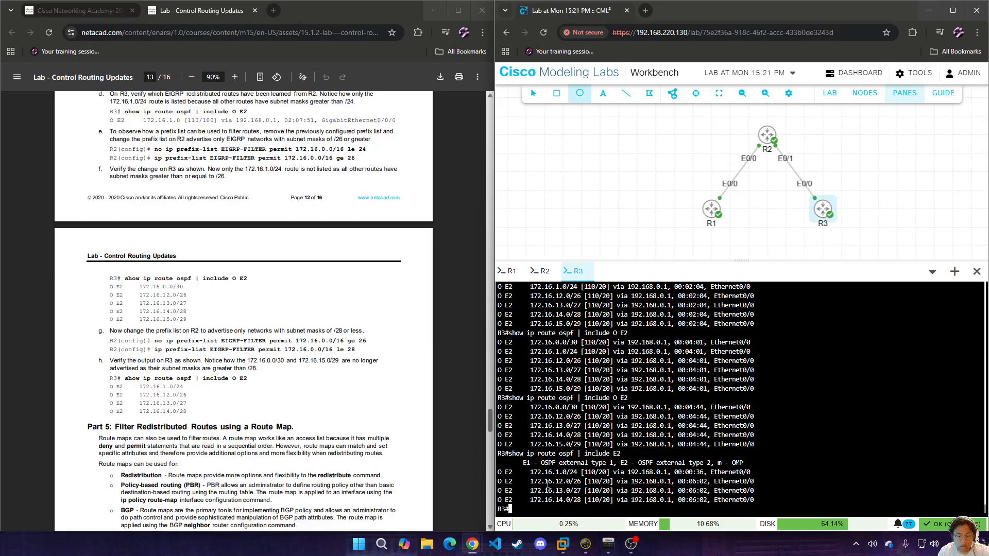
left_click_drag(533, 474, 577, 473)
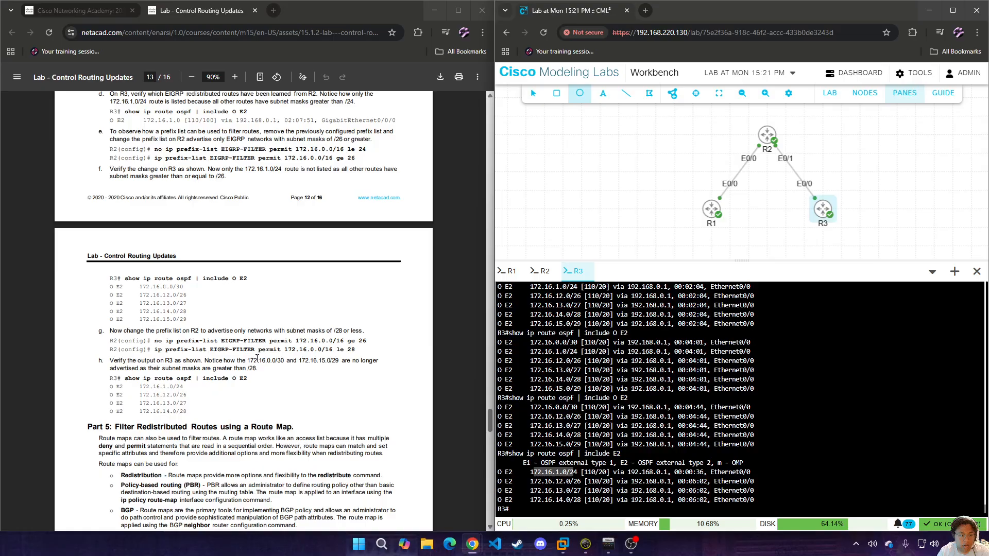
left_click_drag(155, 340, 370, 341)
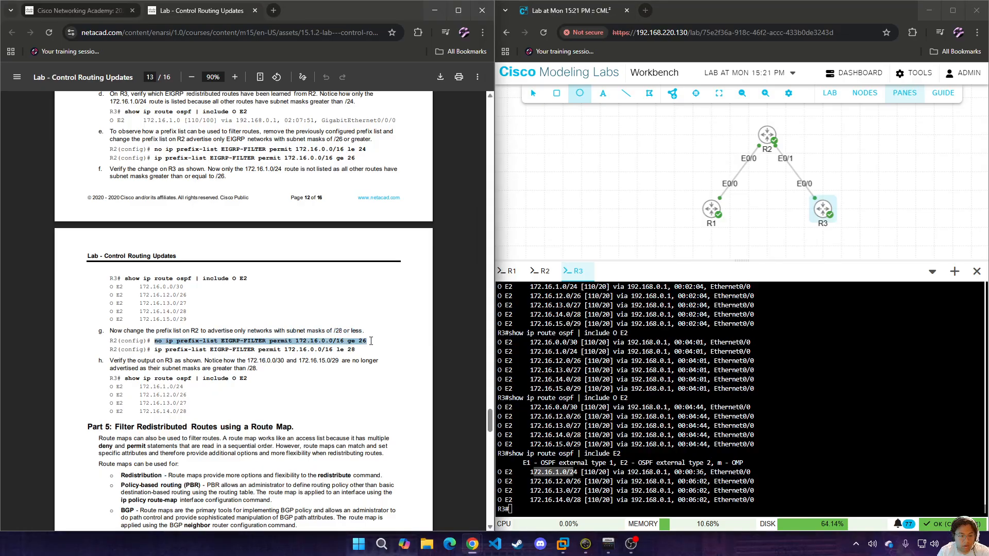
left_click(379, 346)
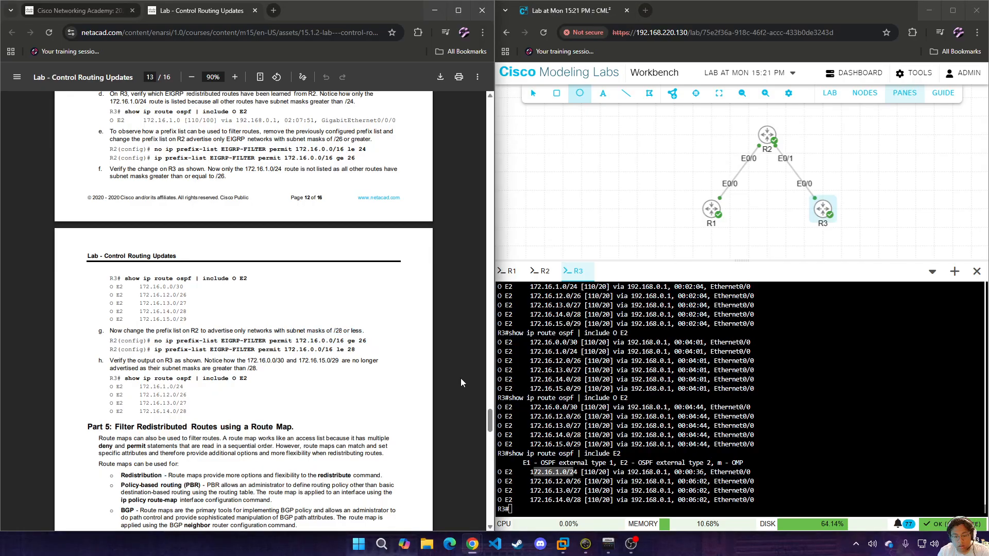
- Rerun "show ip route eigrp | begin Gateway" on R1 and compare the routes with the lab guide's Part 5 output
scroll(247, 332, "down", 5)
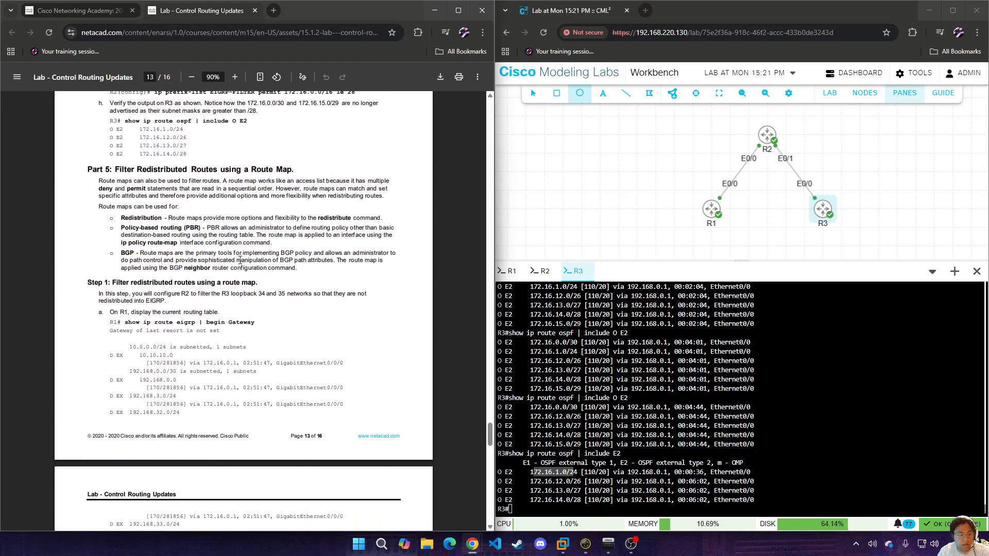
left_click(828, 405)
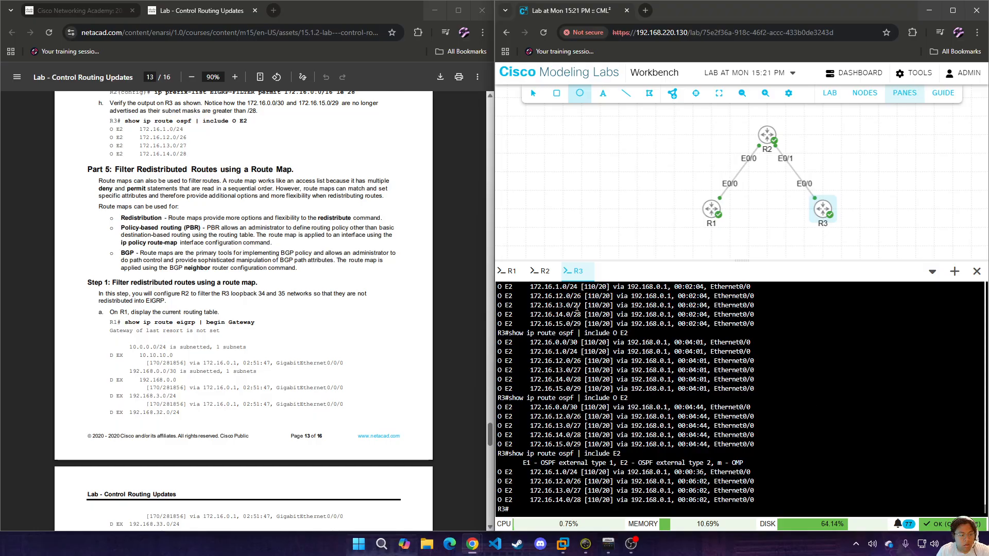
left_click(509, 271)
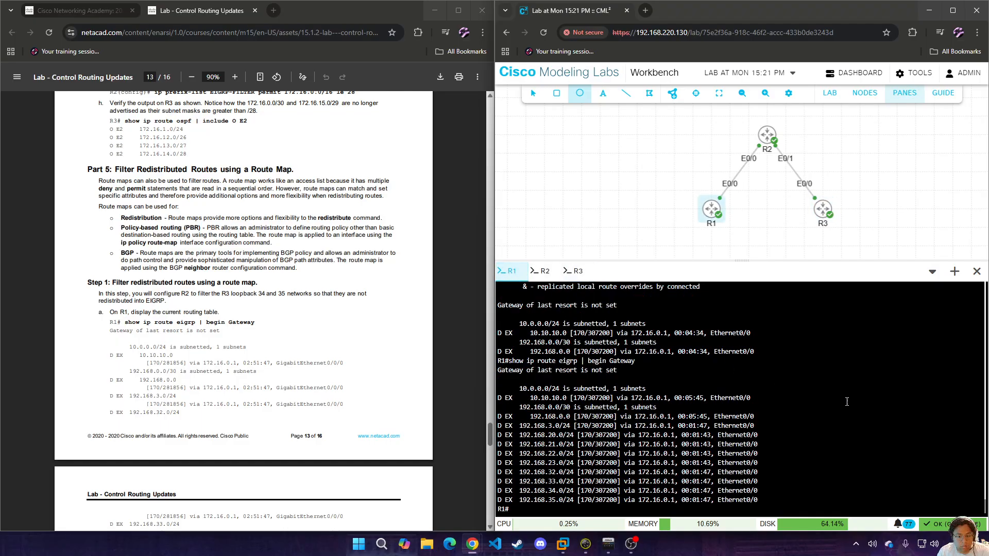
key("Return")
key("Up")
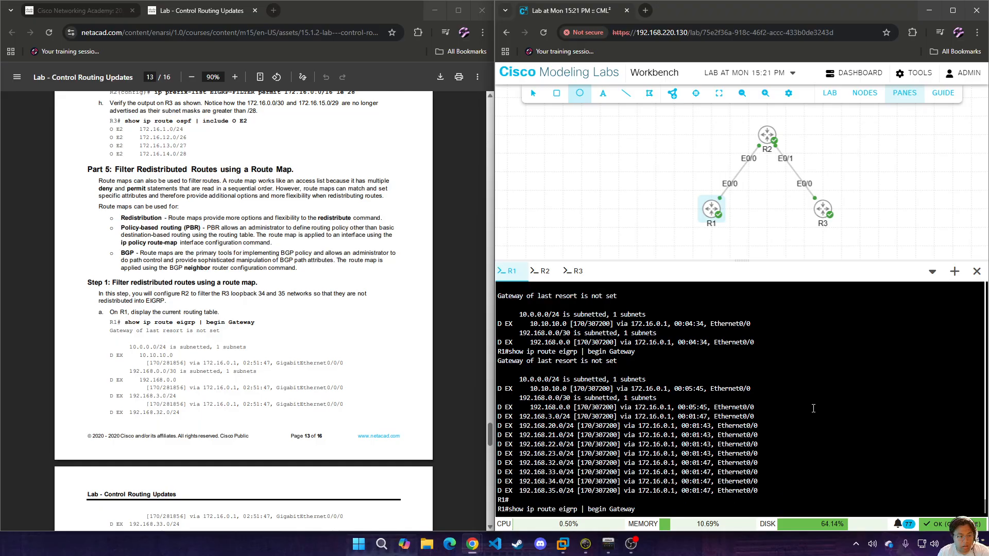
key("Return")
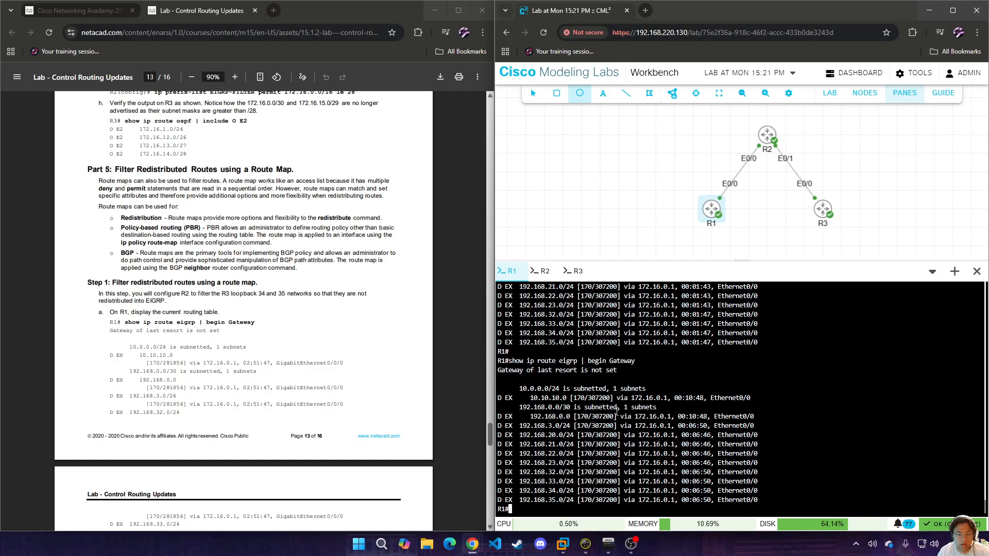
scroll(218, 244, "down", 3)
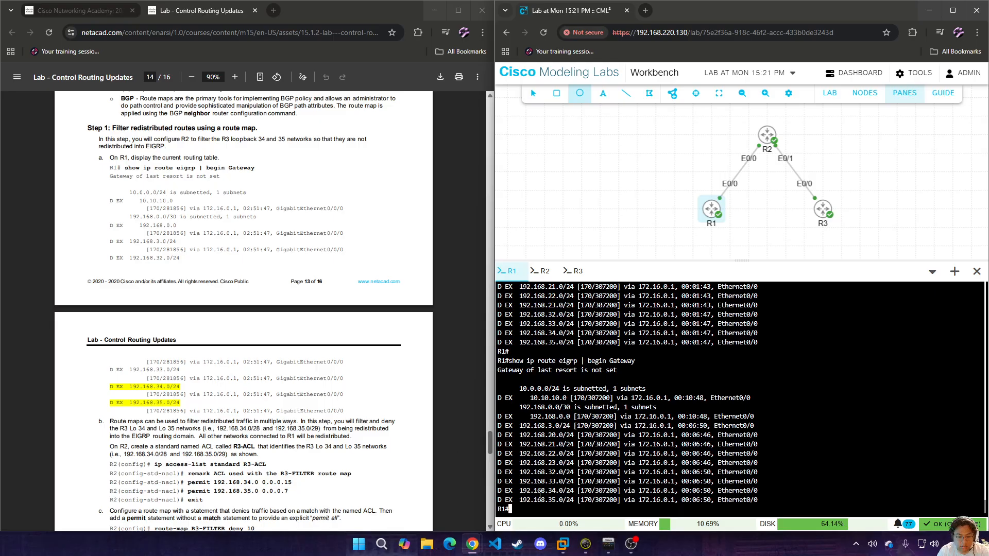
- Create the standard named access list R3-ACL on R2 with "ip access-list standard R3-ACL"
scroll(277, 432, "down", 2)
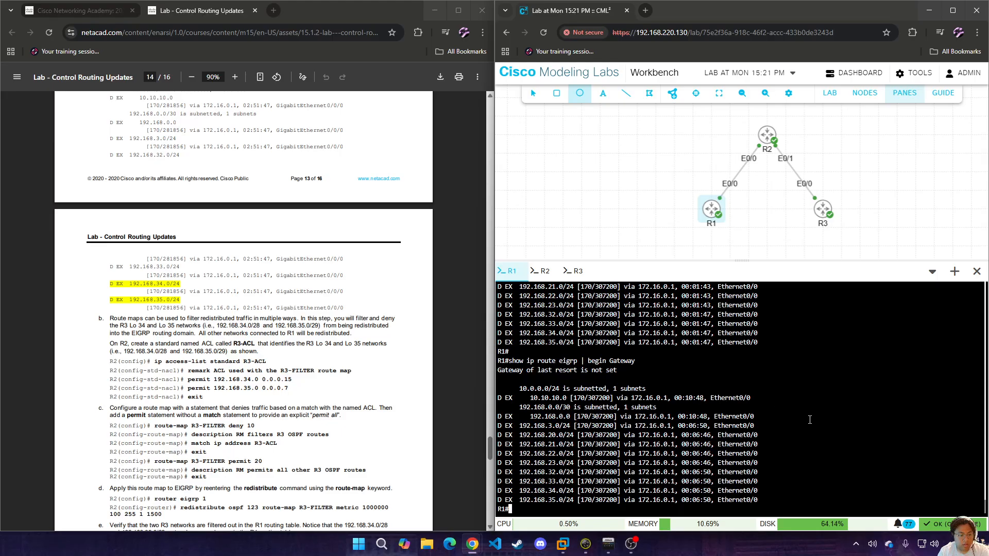
left_click(540, 272)
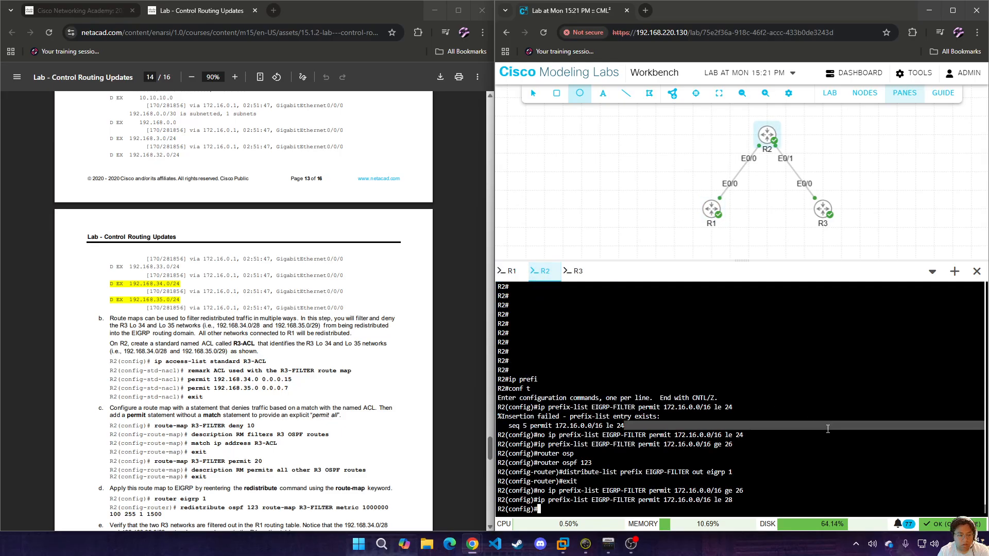
type("ip acce")
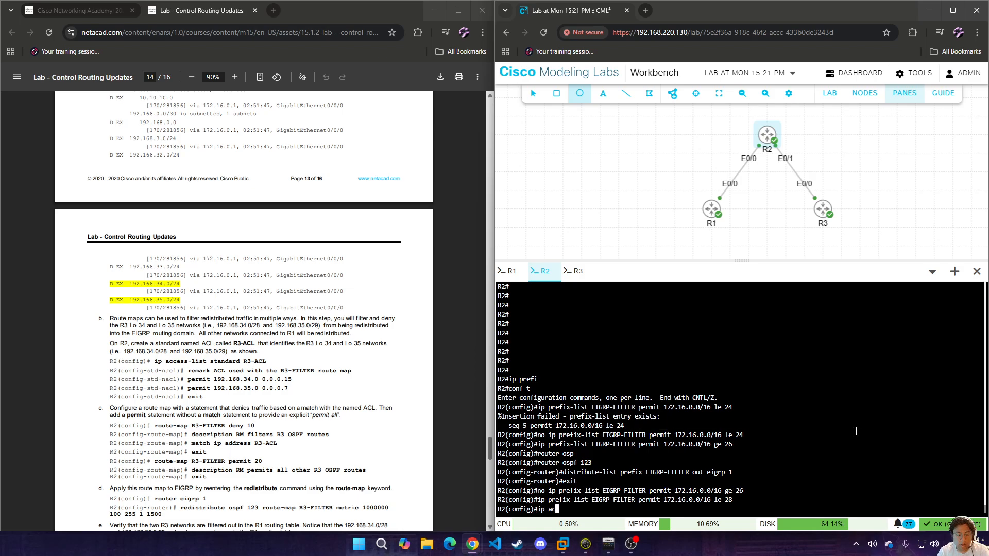
key("Tab")
type("e")
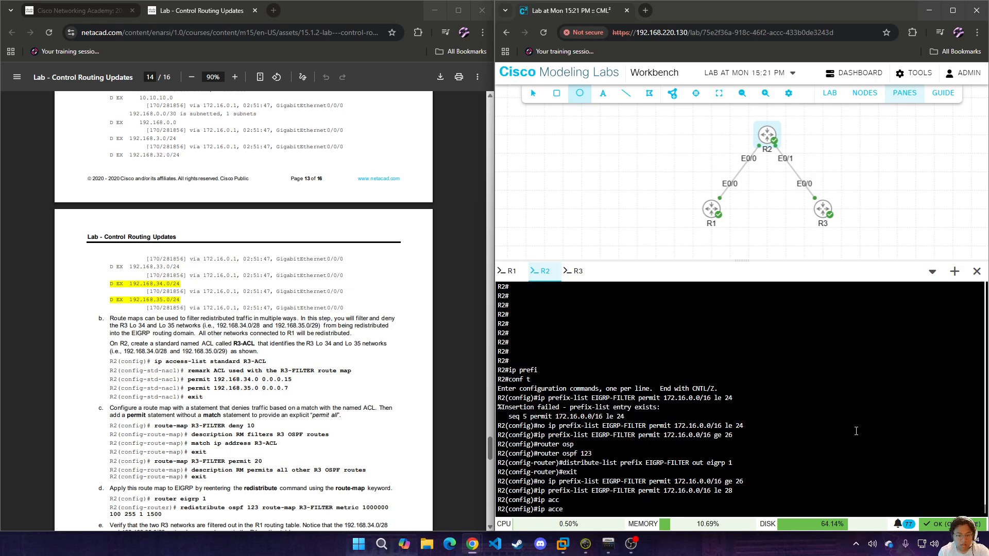
type("ss")
key("Tab")
type("a")
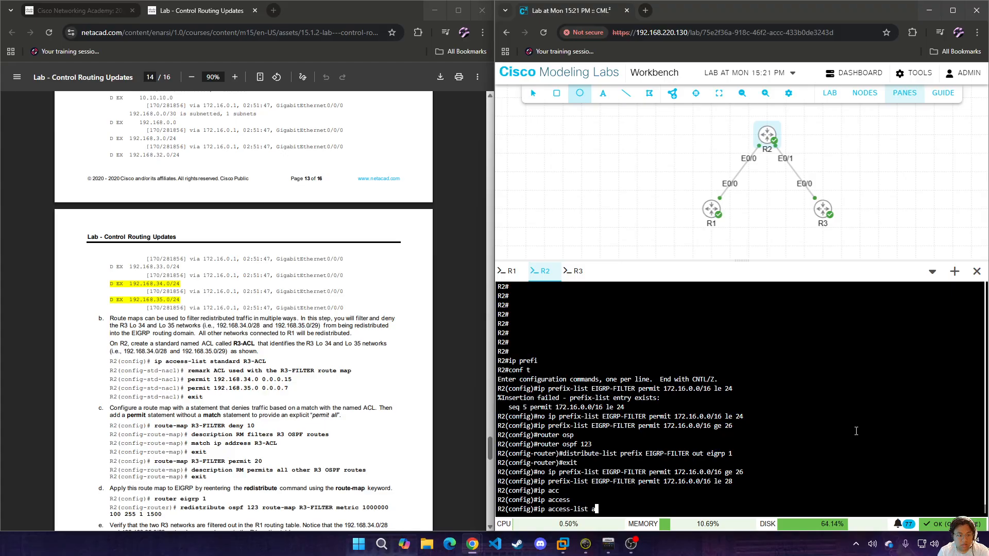
key("BackSpace")
type("stand")
key("Tab")
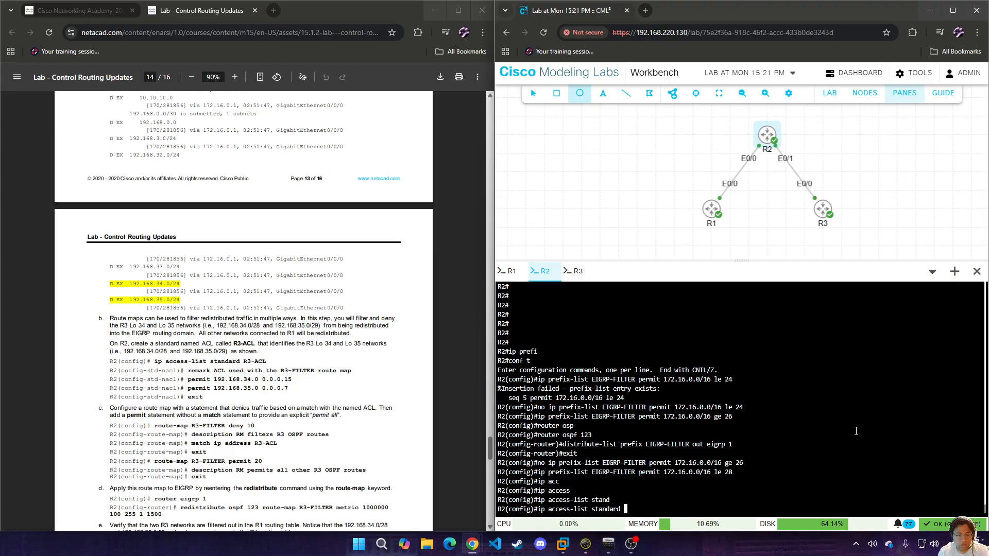
type("R3-ACL")
key("Return")
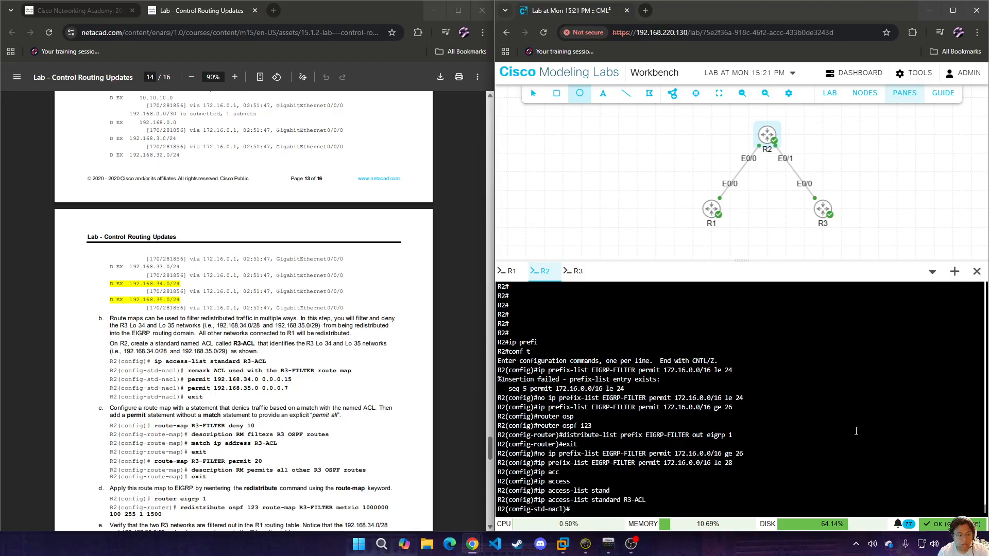
- Add the remark "ACL used with the R3_FILTER route map" to R3-ACL on R2
type("rema")
key("Tab")
type("AC")
key("Tab")
type("L used with the R3_FILTER route")
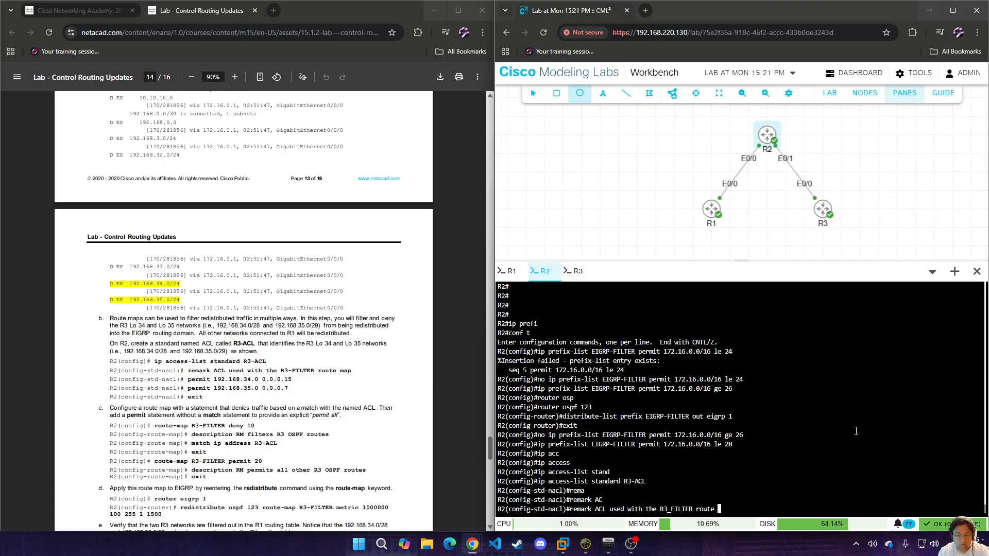
key("Tab")
type("ma")
key("Tab")
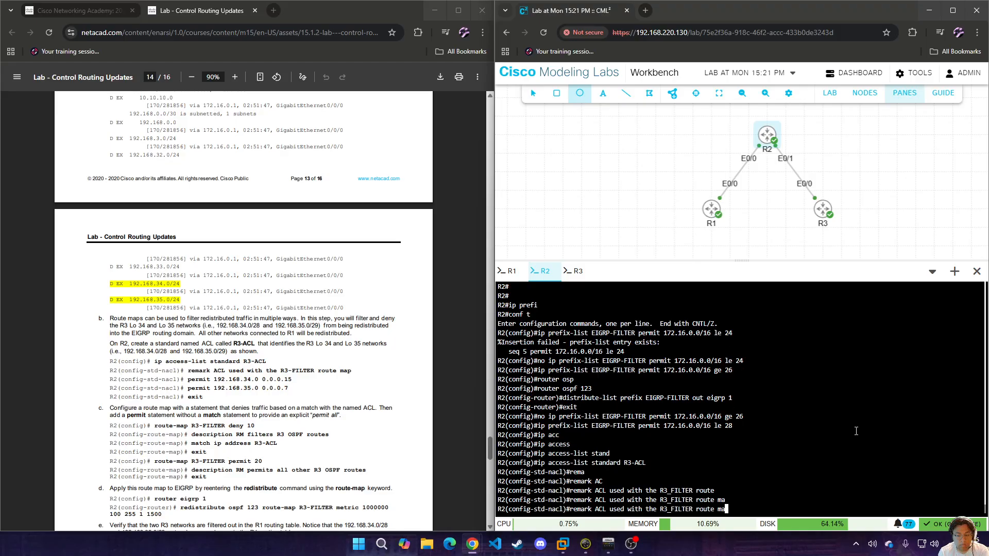
type("p")
key("Tab")
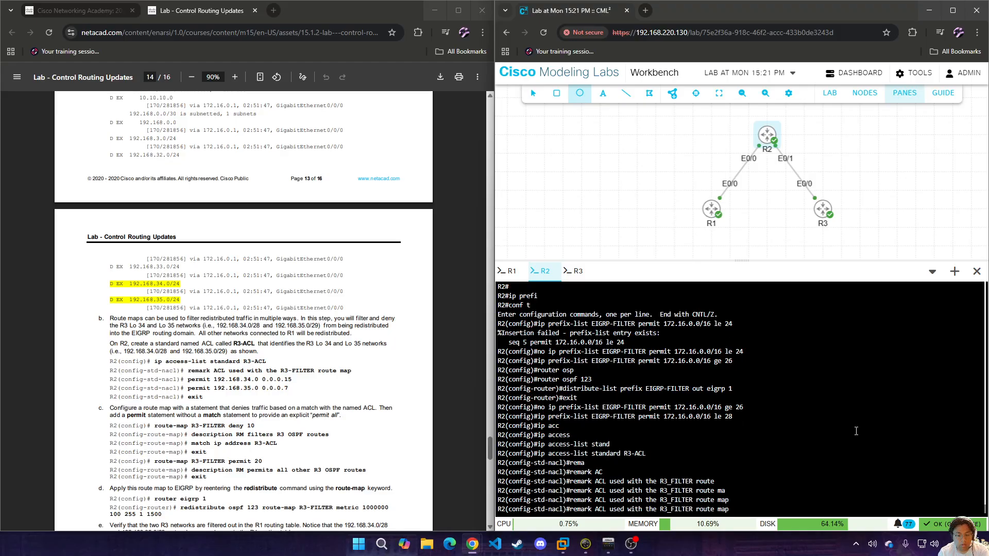
key("Return")
- Try to add "permit 192.168.16.34.0 0.0.0.15" to R3-ACL on R2
type("pe")
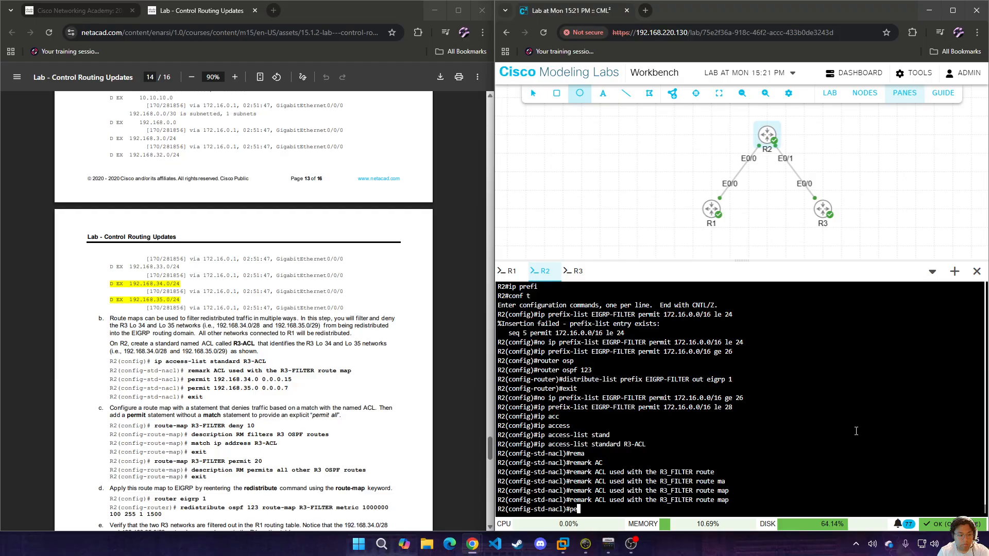
type("rmit 192.168.16.34.0 0.0.0.15")
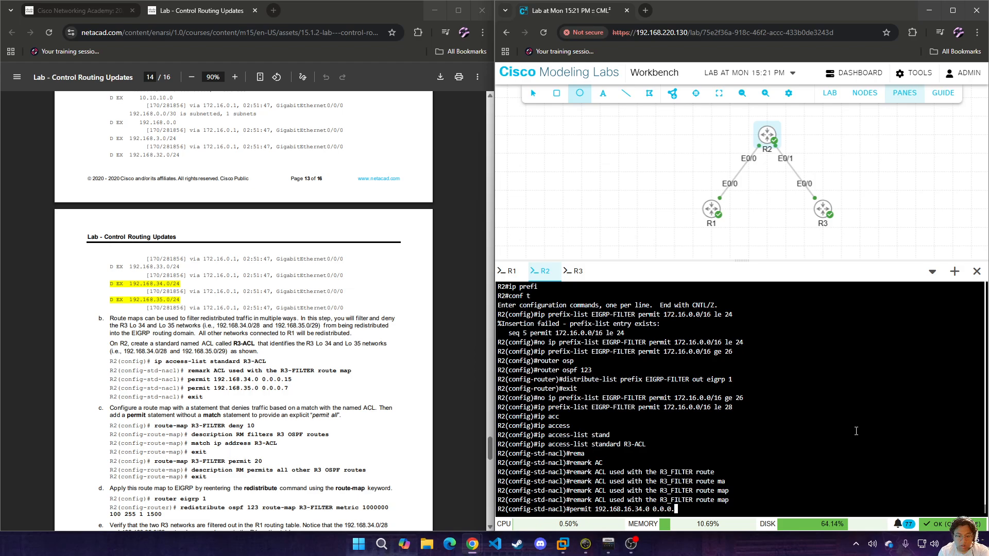
key("Return")
- Add "permit 192.168.34.0 0.0.0.15" to R3-ACL on R2 by correcting the address in the previously entered permit command
type("permi")
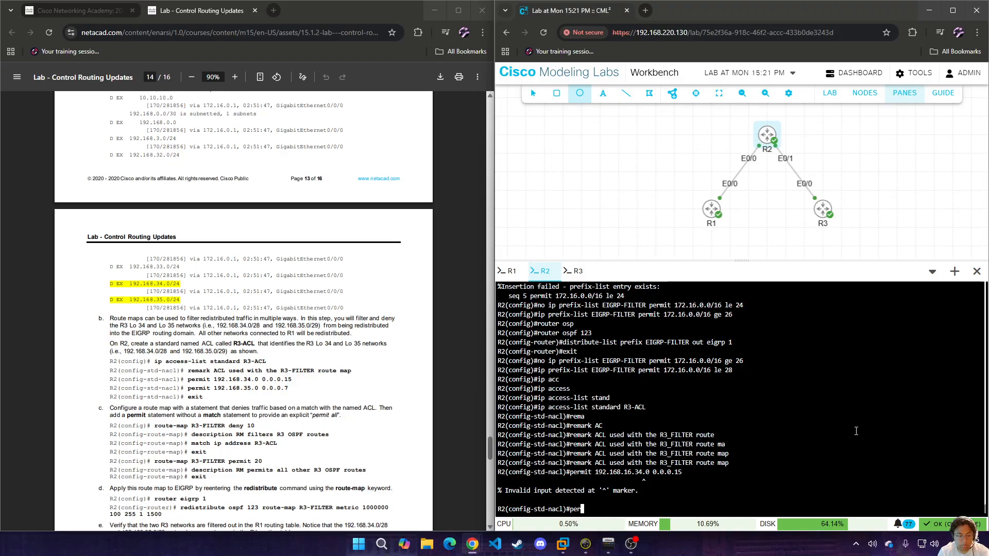
key("Tab")
type("192.168.35")
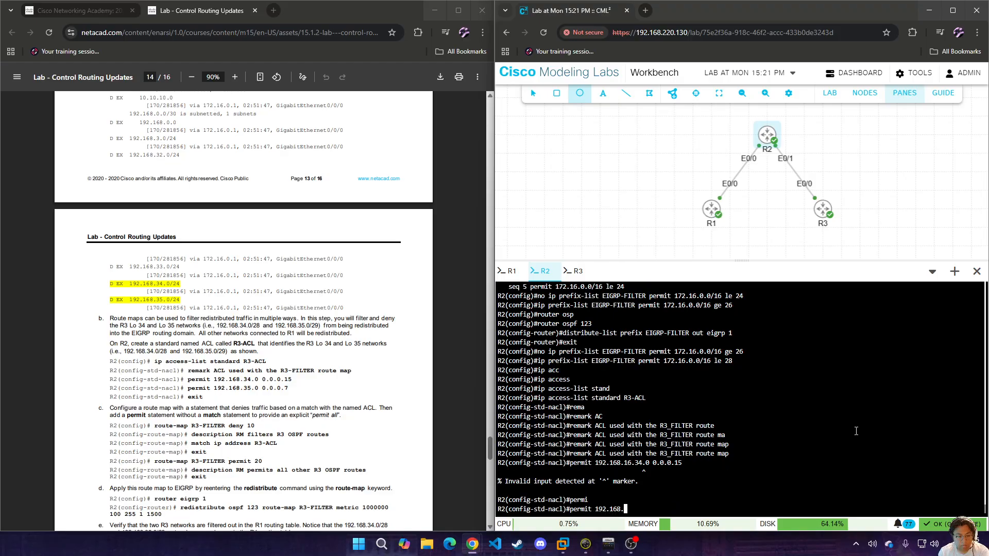
key("Up")
key("Left")
key("Left")
key("Left")
key("Left")
key("Left")
key("Left")
key("Left")
key("BackSpace")
key("BackSpace")
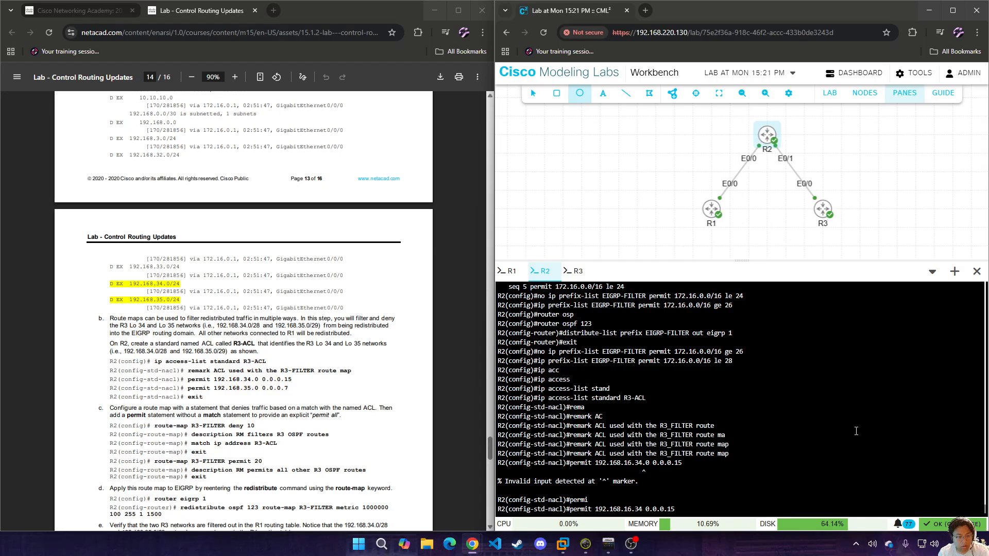
key("Left")
key("Left")
key("Left")
key("BackSpace")
key("BackSpace")
key("BackSpace")
key("Right")
key("Right")
key("Right")
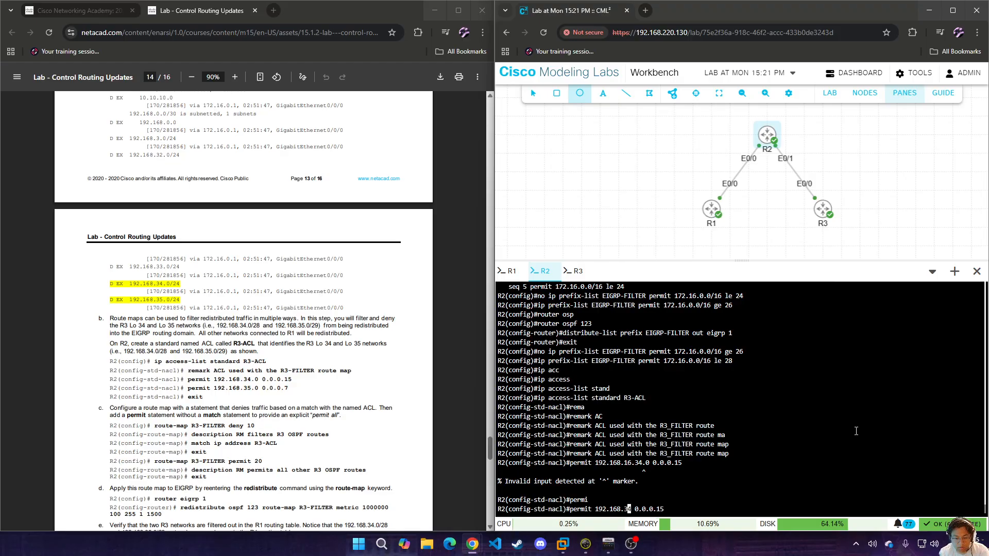
type(".0")
key("Return")
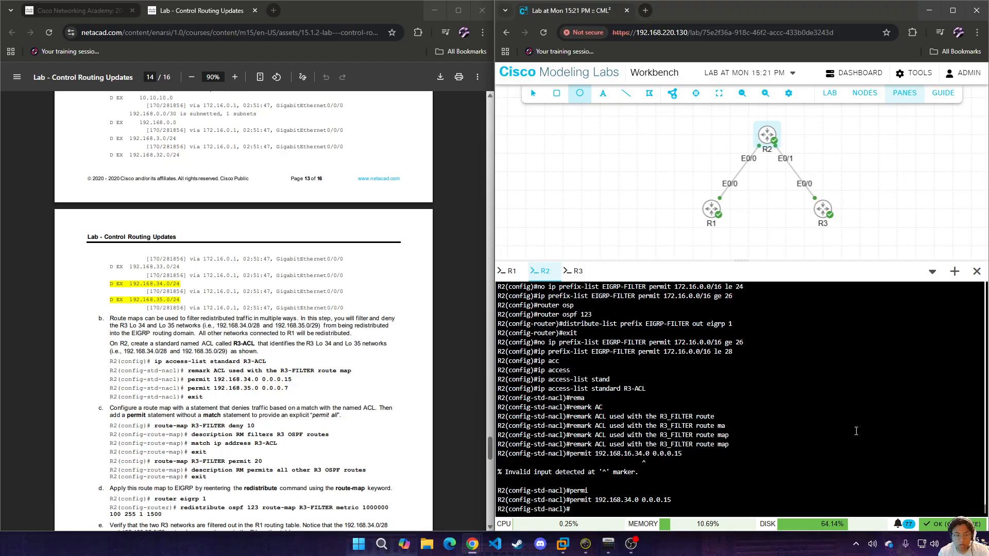
- Add "permit 192.168.35.0 0.0.0.7" to R3-ACL on R2 and exit the access-list configuration
type("petmit")
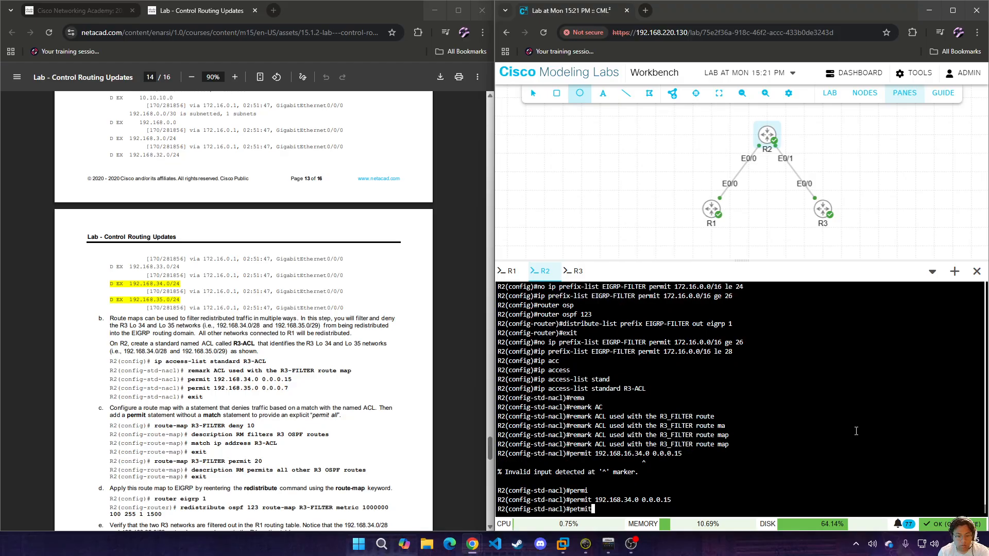
key("BackSpace")
key("BackSpace")
key("BackSpace")
type("r")
key("Tab")
key("BackSpace")
type("er")
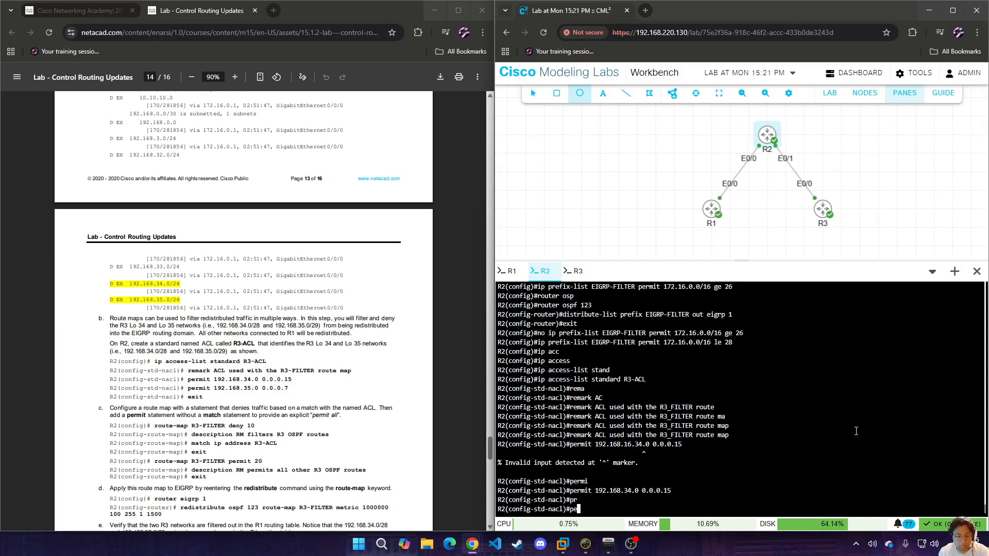
key("Tab")
type("192.168")
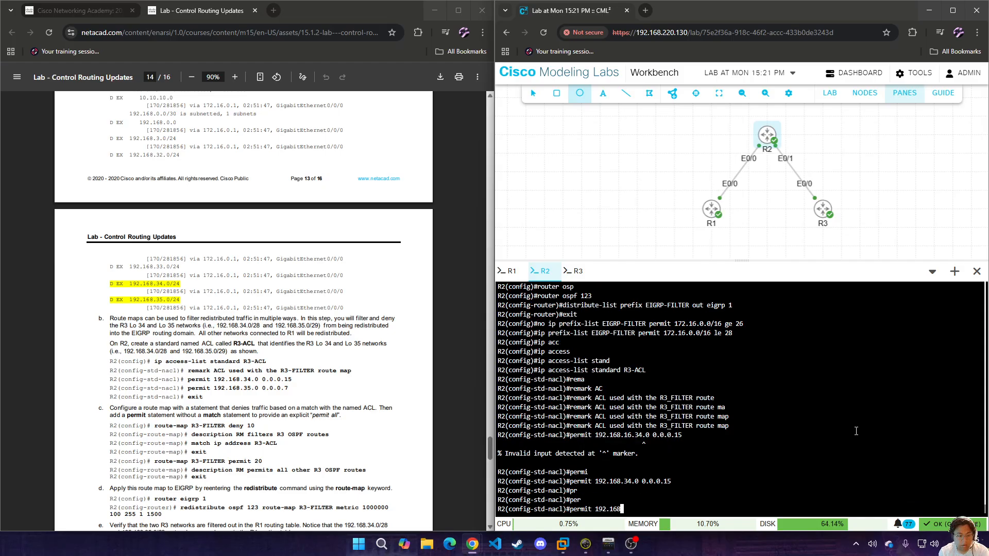
type(".35.0 0.0.0")
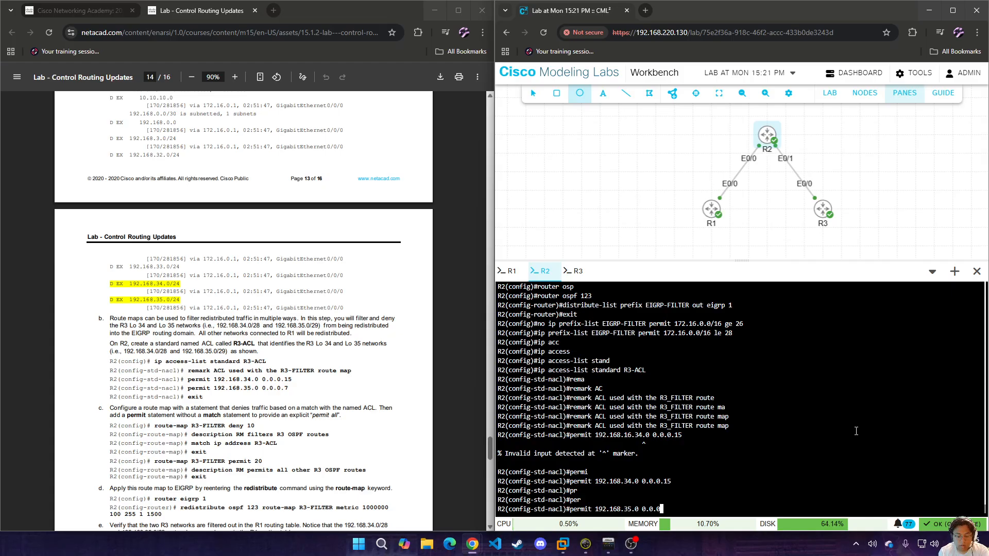
type(".7")
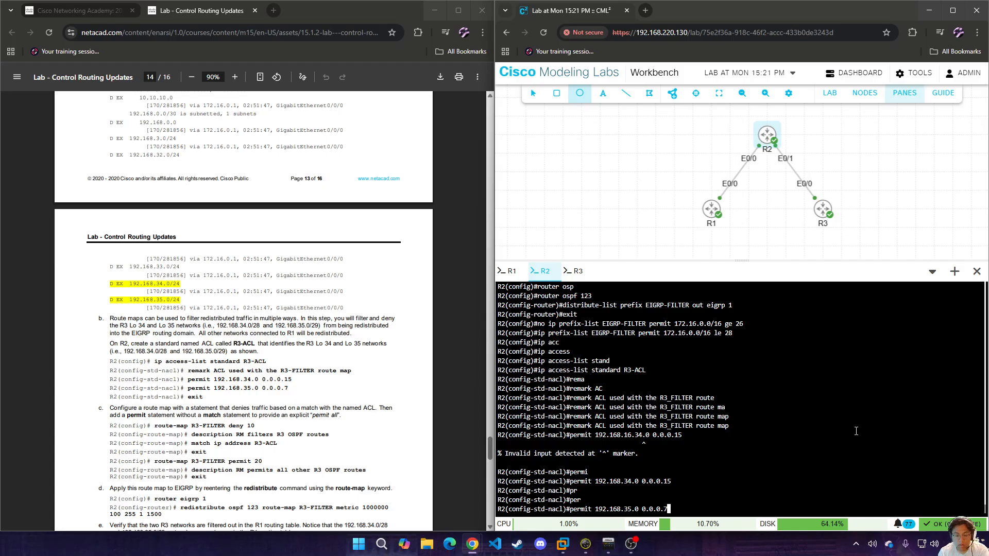
key("Return")
type("exit")
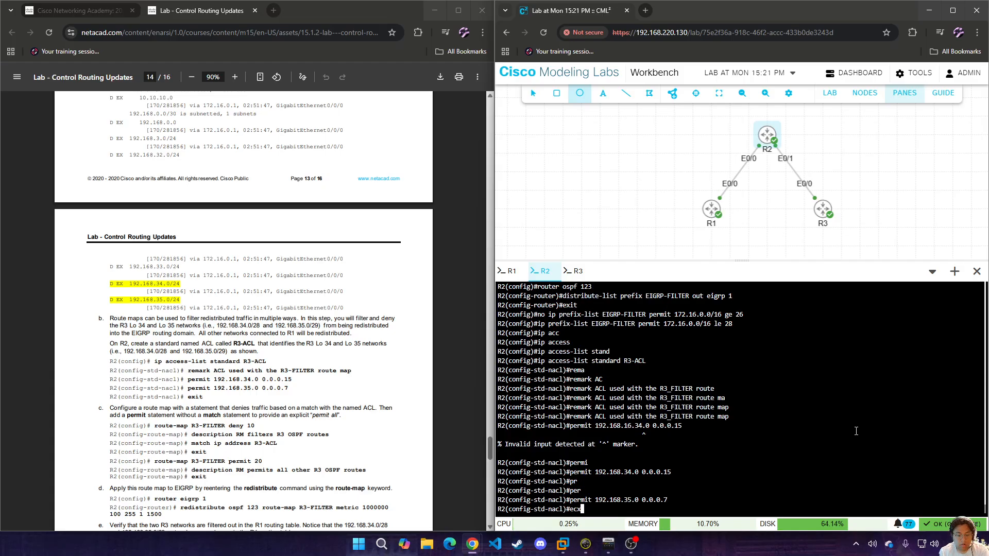
key("Return")
- Create the deny statement of the route map on R2 with "route-map R3-FILTER deny 10"
type("rout")
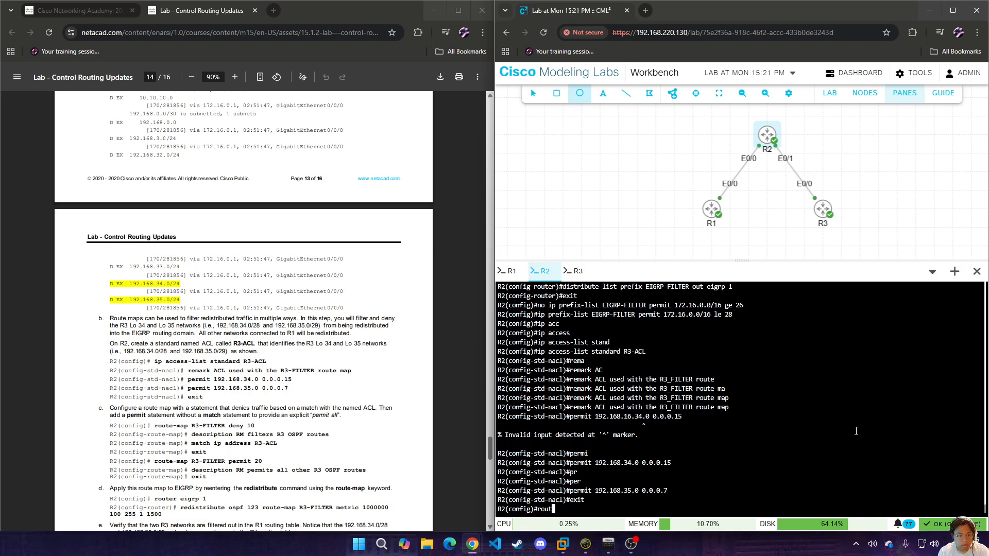
type("e-map")
key("Tab")
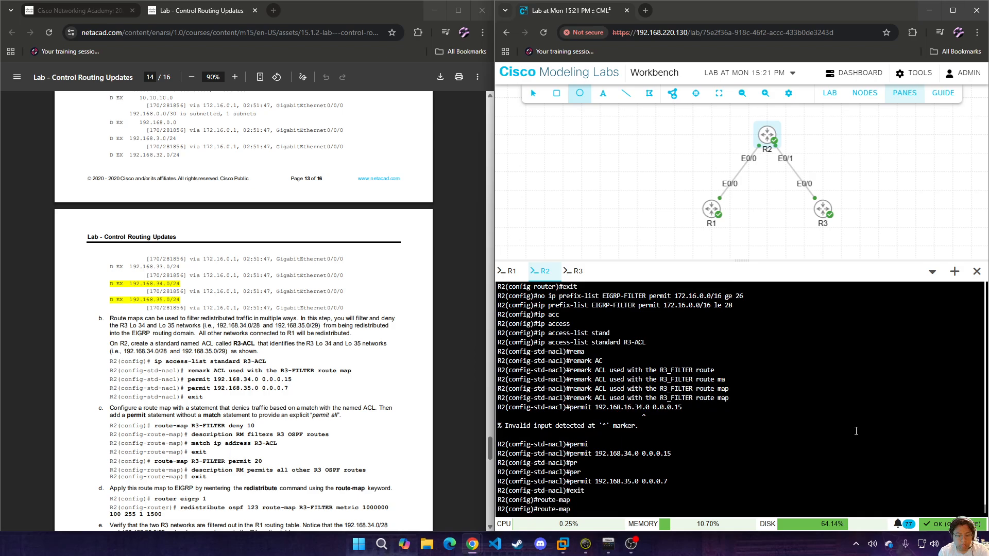
type("R3-FILTER deny 10")
key("Return")
- Give the R3-FILTER deny 10 statement the description "RM filters R3 OSPF routes"
type("des")
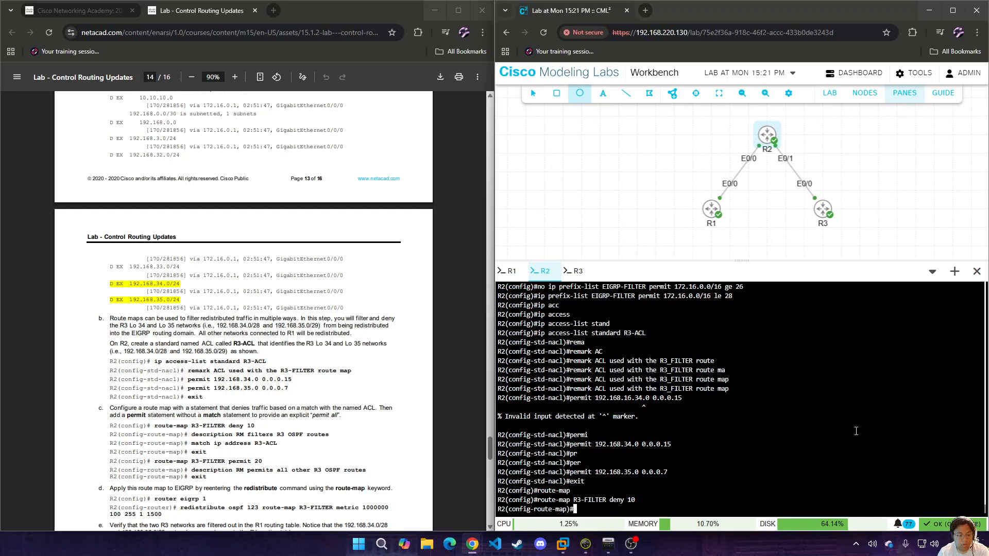
key("Tab")
type("RM filt")
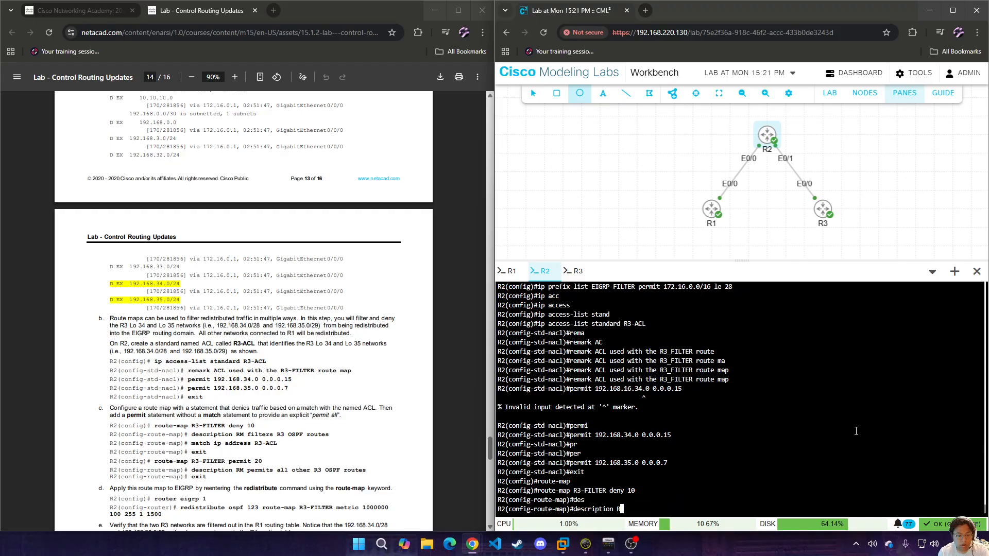
type("s R3 OSPF routes")
key("Return")
- Make R3-FILTER deny 10 match the named ACL with "match ip address R3-ACL" and exit the route-map configuration
type("mat")
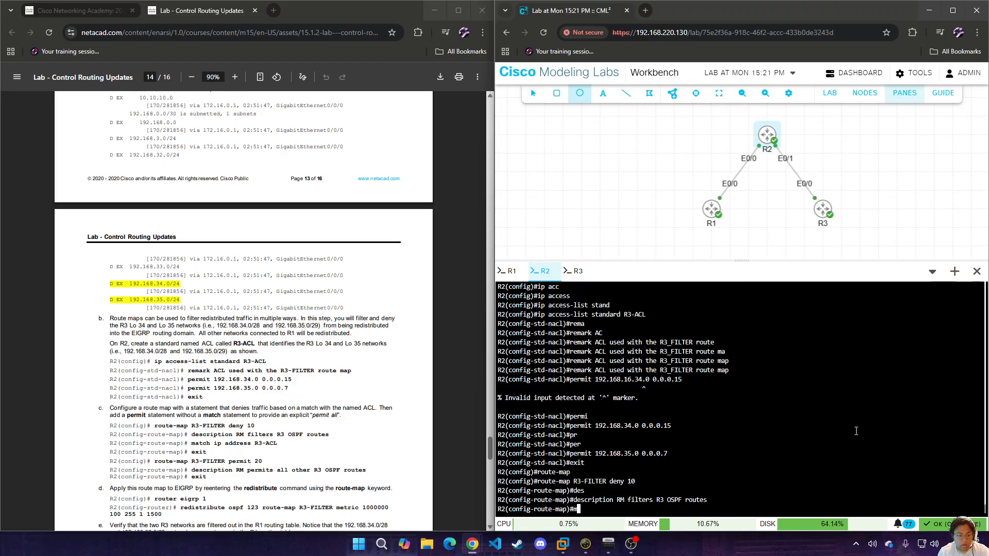
key("Tab")
type("ip add")
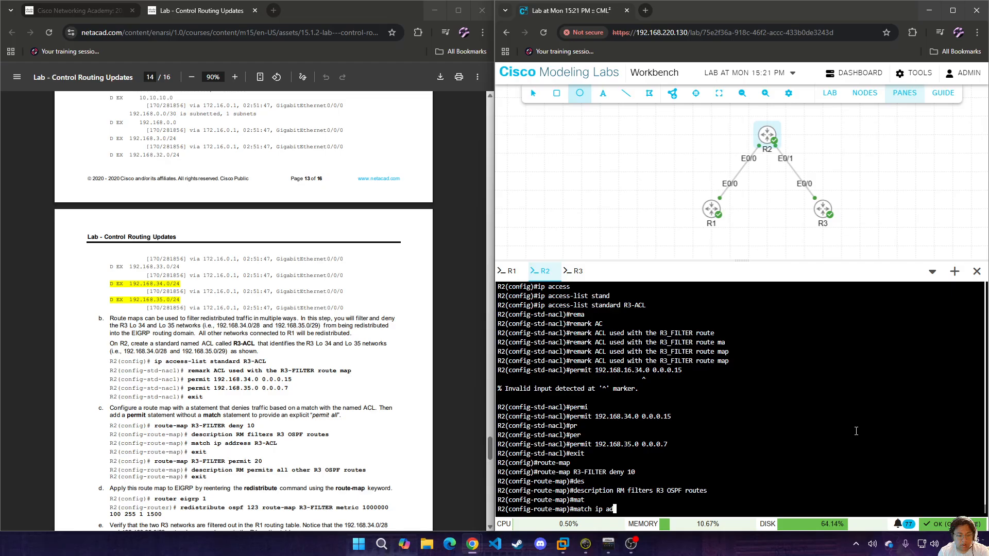
key("Tab")
type("R3-ACL")
key("Return")
type("exit")
key("Return")
- Create the permit statement of the route map on R2 with "route-map R3-FILTER permit 20"
type("router-")
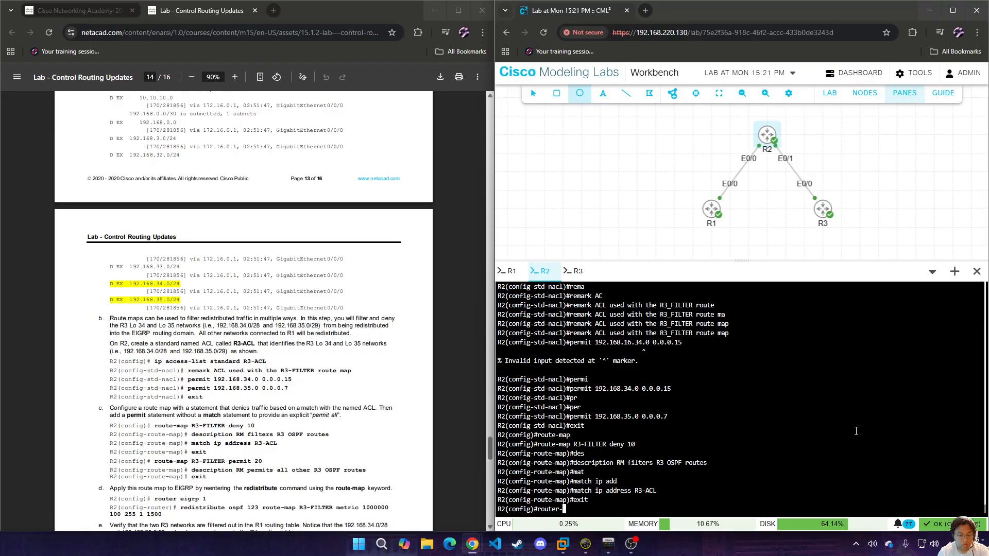
key("BackSpace")
key("BackSpace")
type("-m")
key("Tab")
type("R3-FILT")
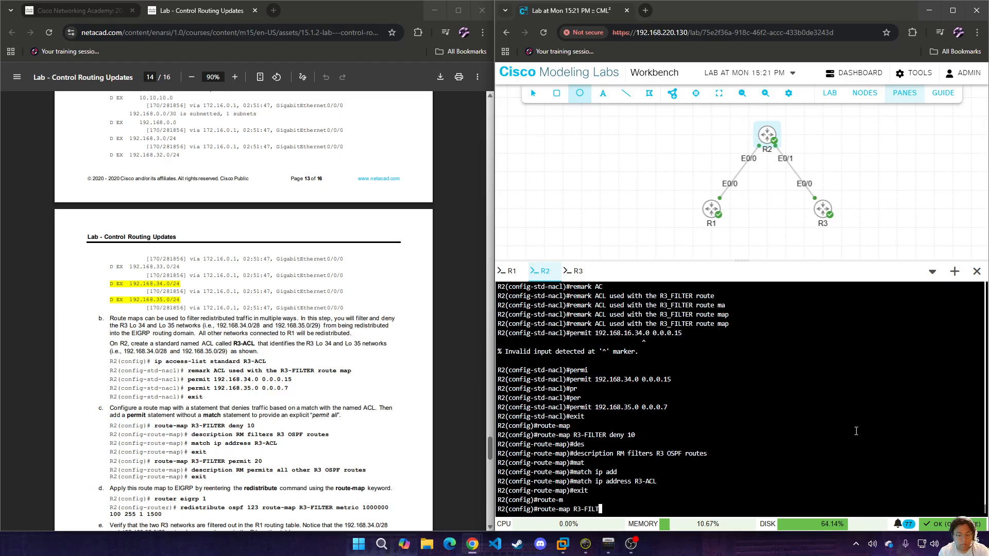
type("ER permit 20")
key("Return")
- Describe the R3-FILTER permit 20 statement as "RM permits all other R3 OSPF routes" and exit the route-map configuration
type("description RM per")
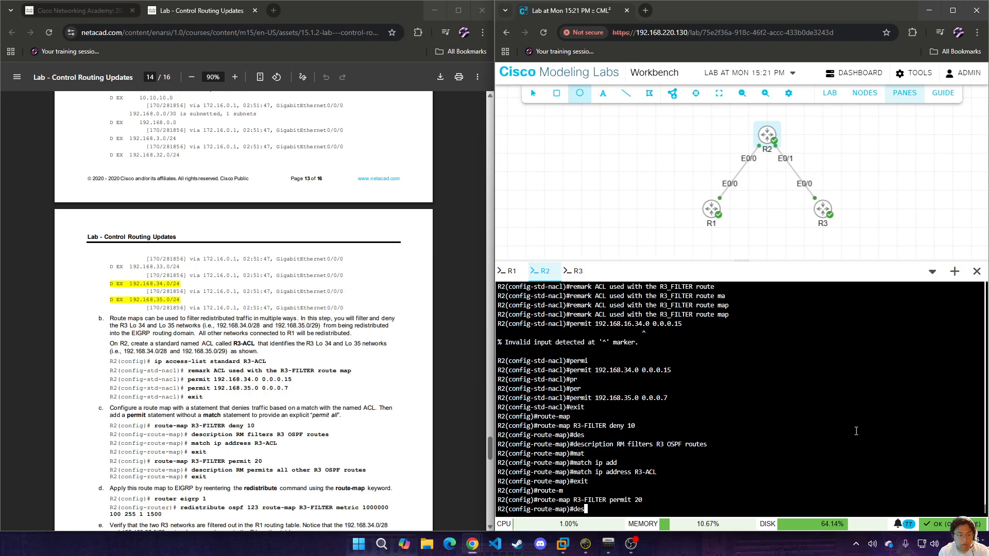
key("Tab")
type("RM permi")
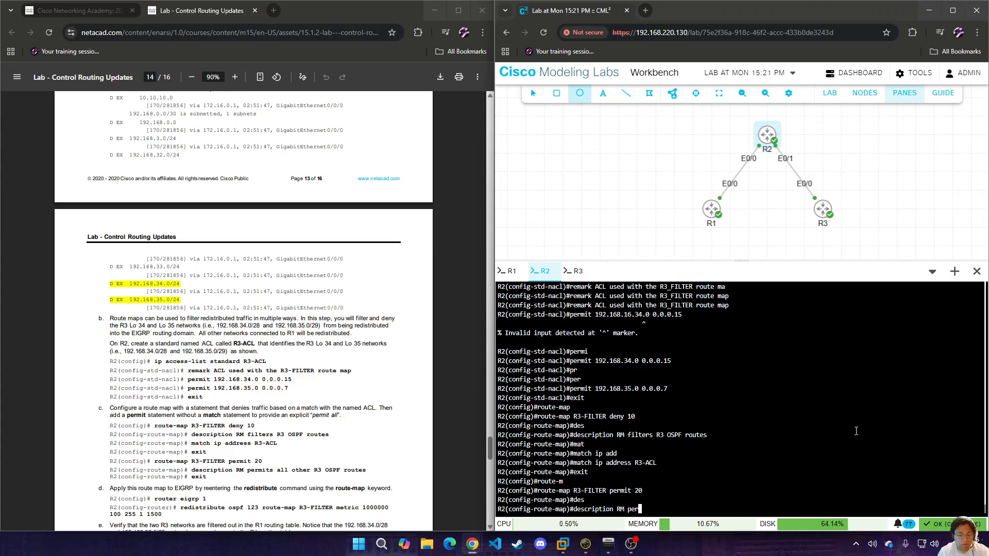
key("Tab")
type("t")
key("Tab")
type("s")
key("Tab")
type("all other")
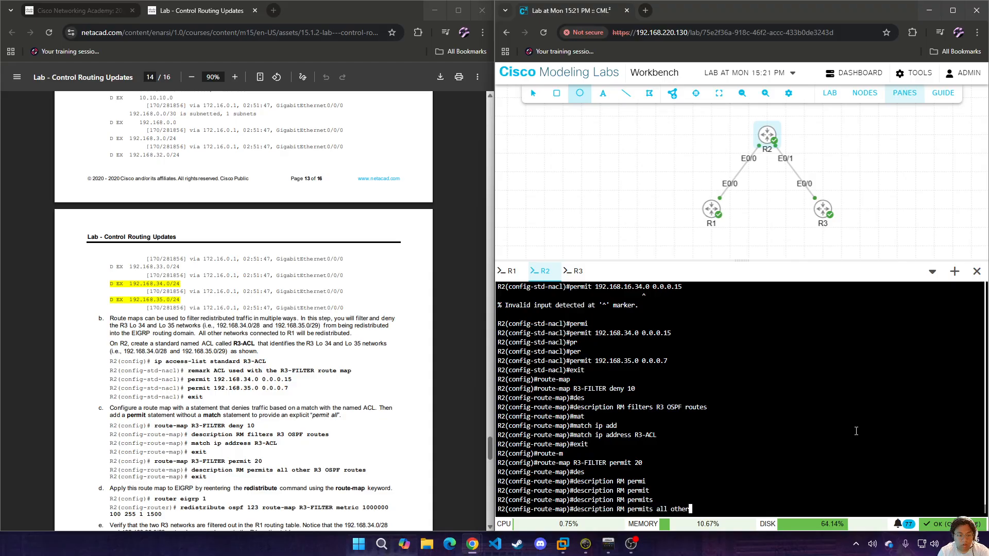
type(" R3 OSPF routes")
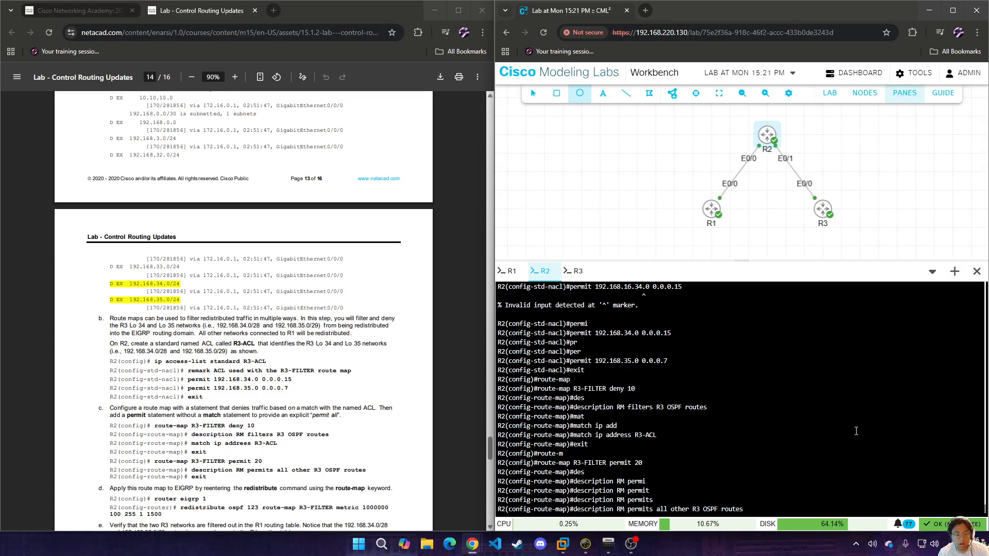
key("Return")
type("exit")
key("Return")
- Enter the EIGRP routing process configuration on R2 with "router eigrp 1"
type("route")
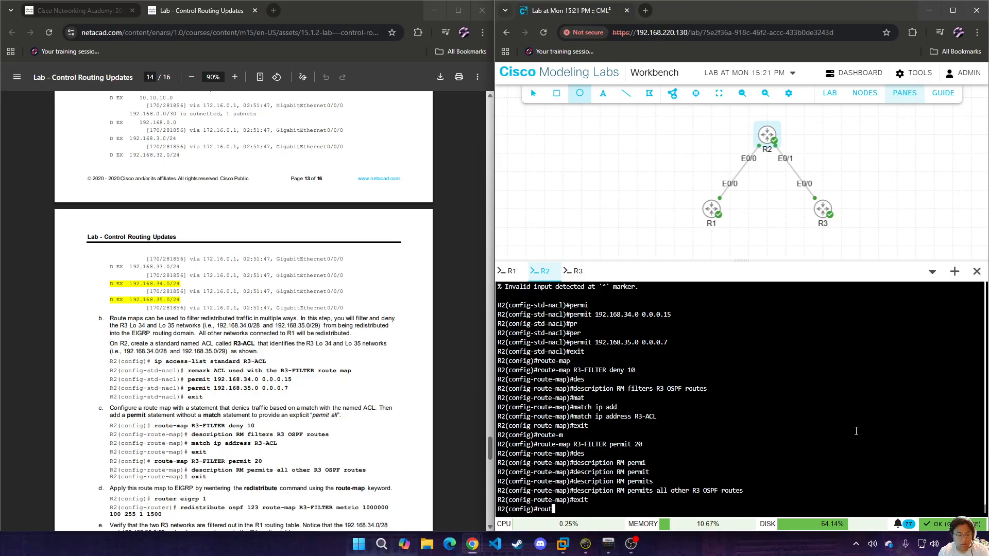
key("Tab")
type("r ei")
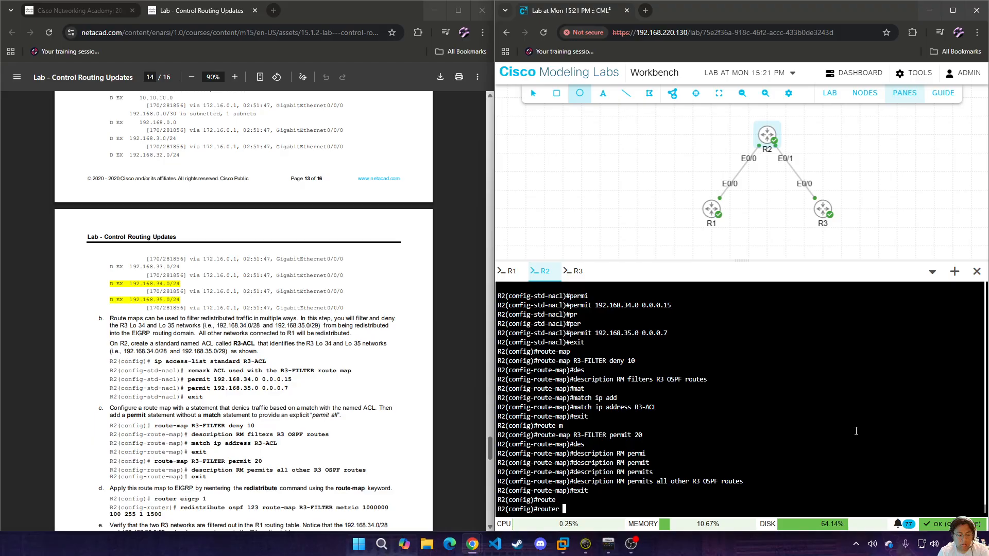
key("Tab")
type("1")
key("Return")
type("resi")
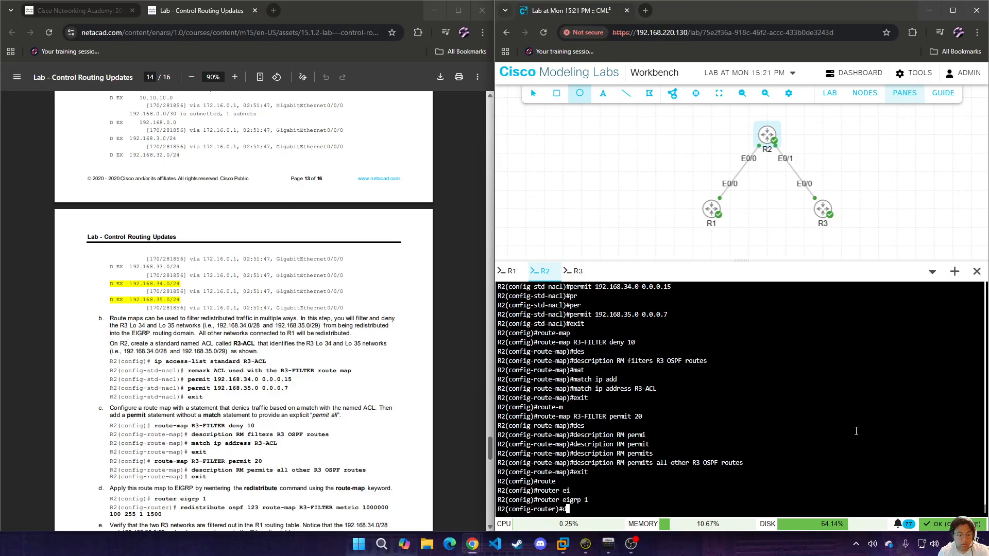
key("Tab")
key("BackSpace")
key("BackSpace")
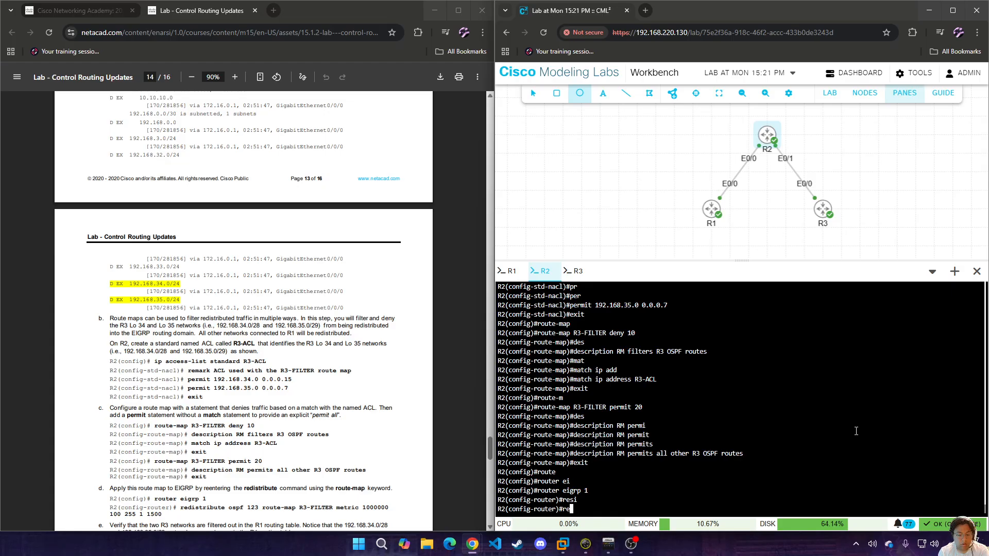
type("dis")
key("Tab")
type("os")
key("Tab")
type("123 route-")
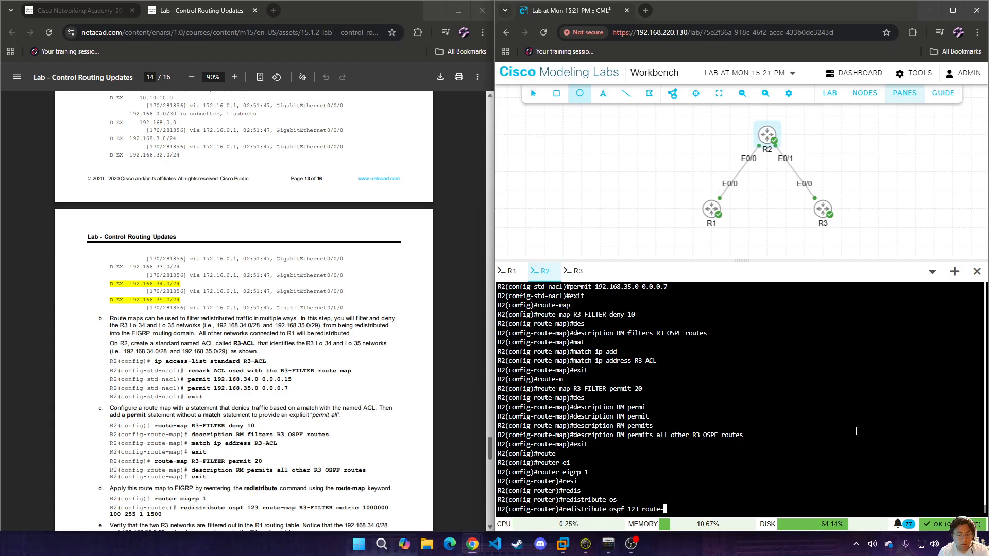
key("Tab")
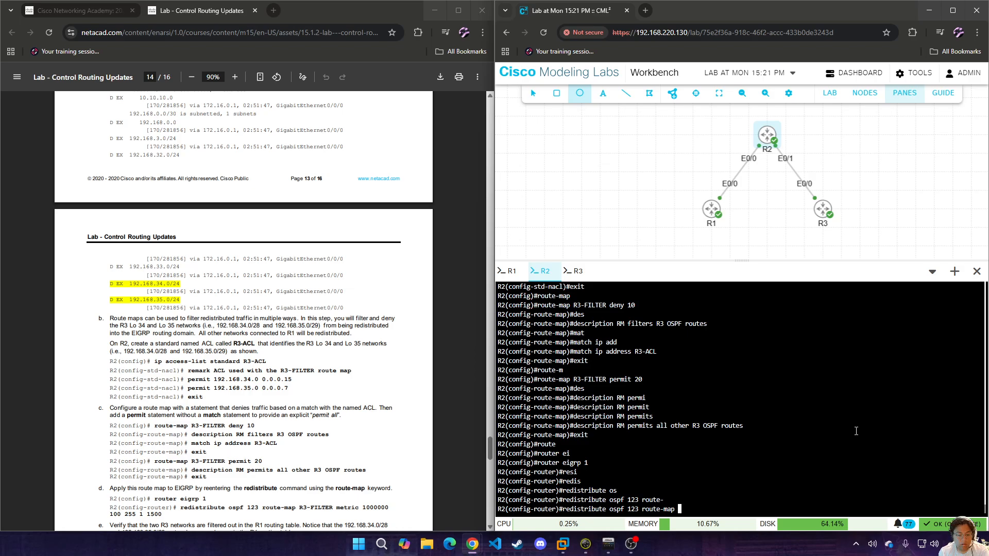
type("R3 FI")
key("BackSpace")
key("BackSpace")
key("BackSpace")
type("-FI")
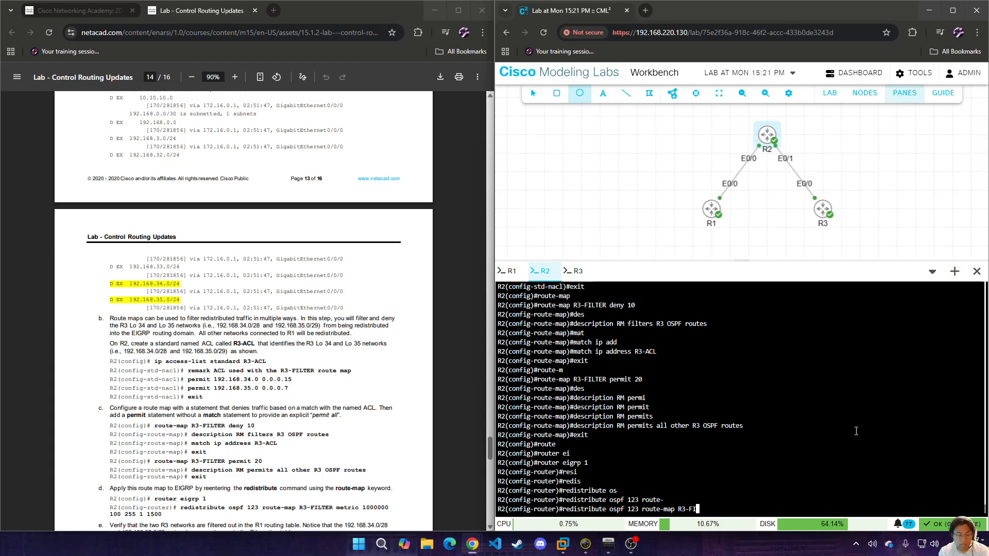
type("LTER metr")
key("Tab")
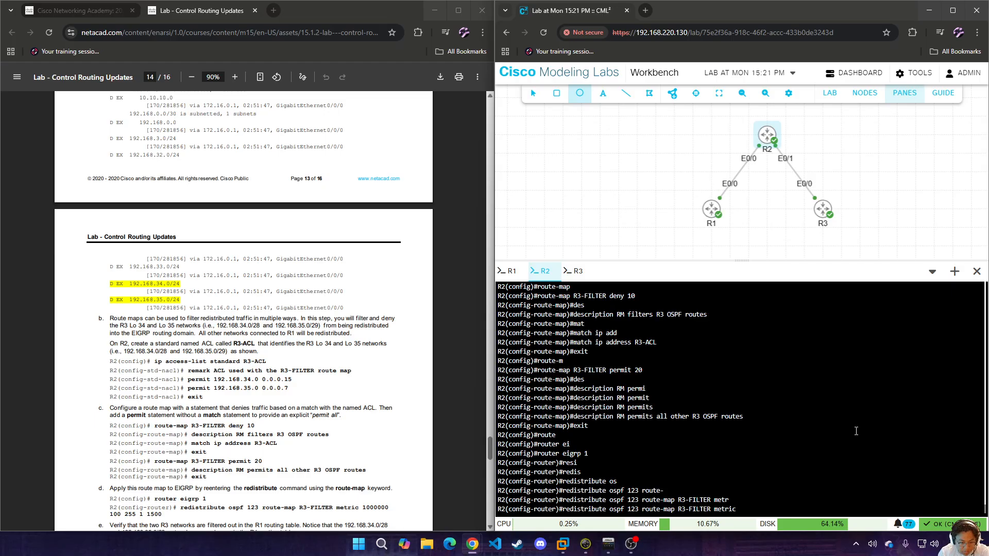
type("1")
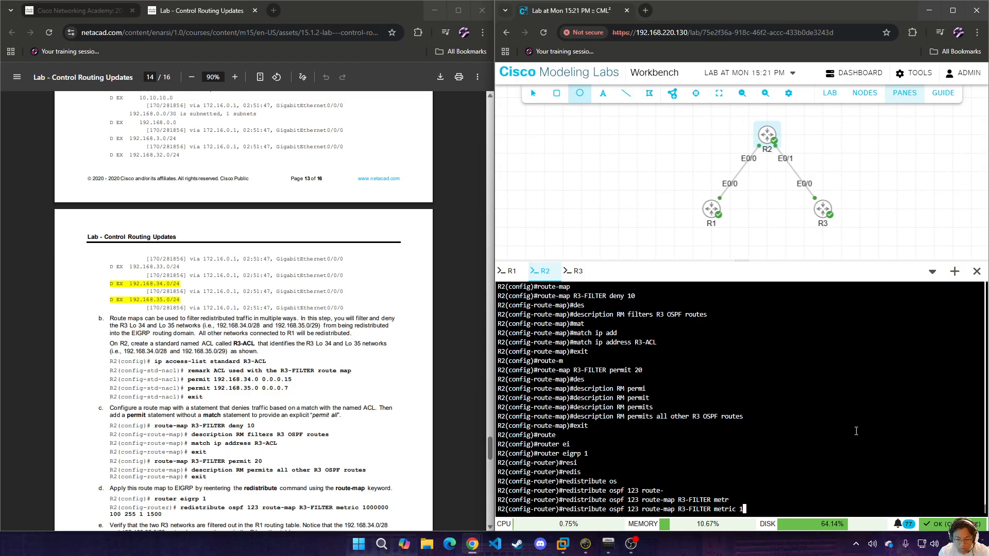
type("000000 ")
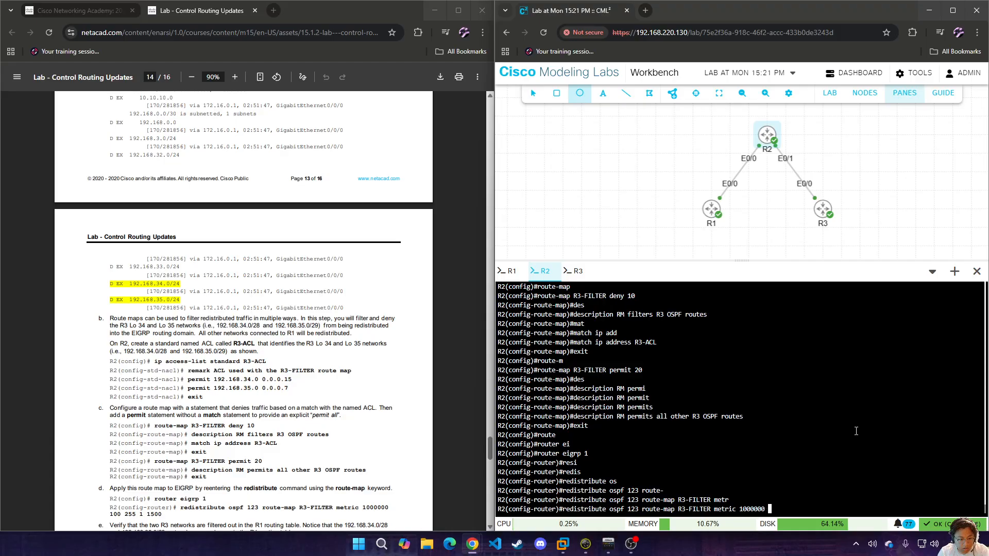
type("100 255 1 1500")
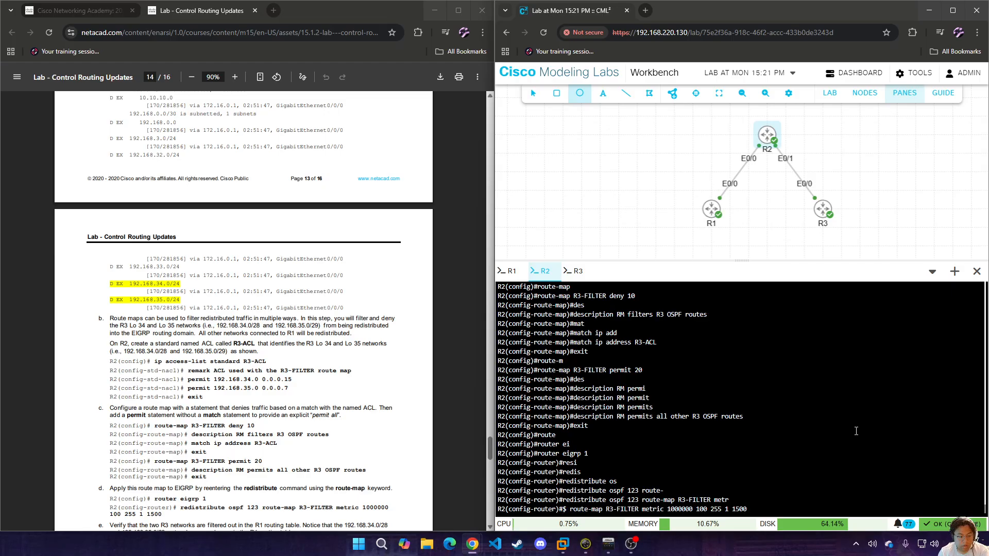
key("Return")
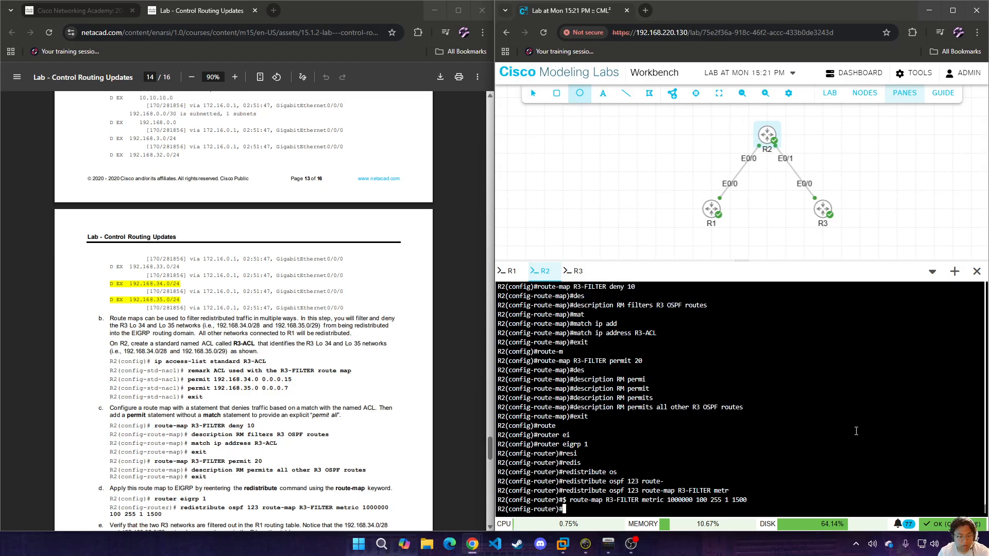
- Switch to the R1 console and examine the 192.168.34.0/24 and 192.168.35.0/24 entries in the previously displayed EIGRP routes
scroll(256, 299, "down", 3)
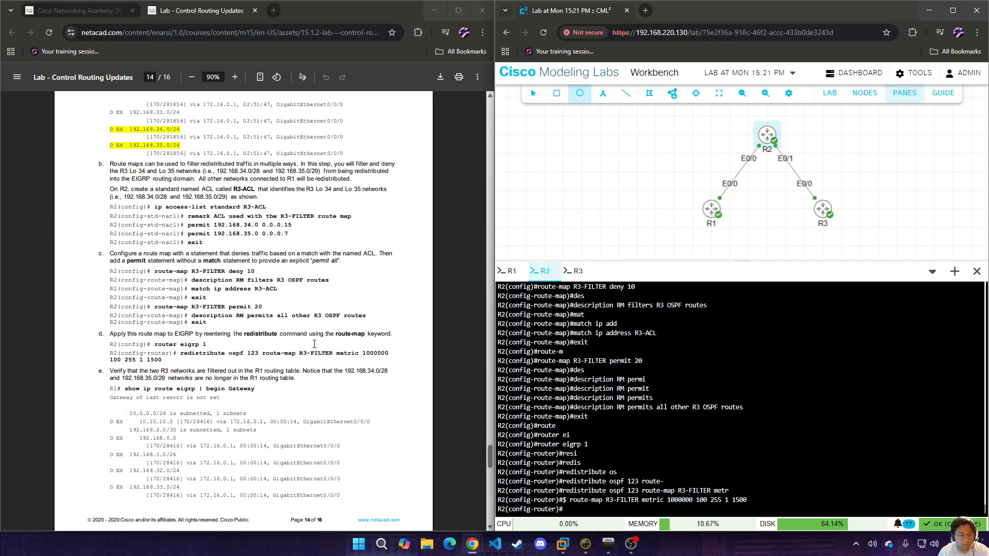
left_click(509, 271)
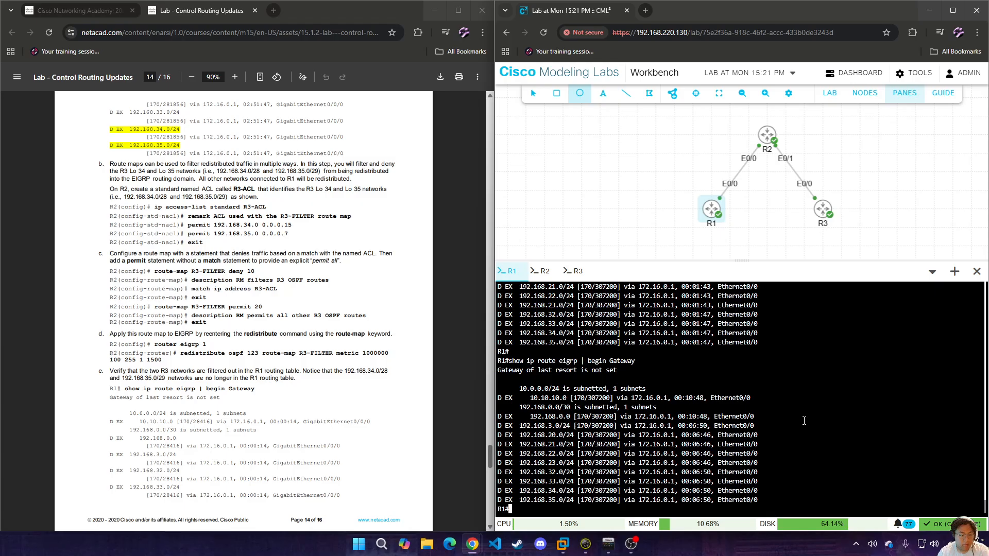
scroll(259, 367, "down", 2)
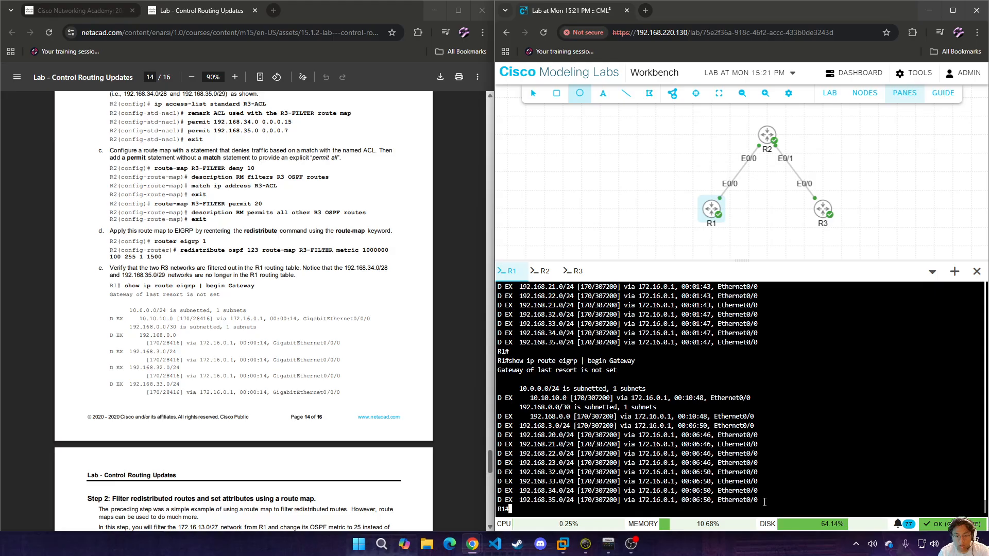
left_click_drag(767, 497, 499, 495)
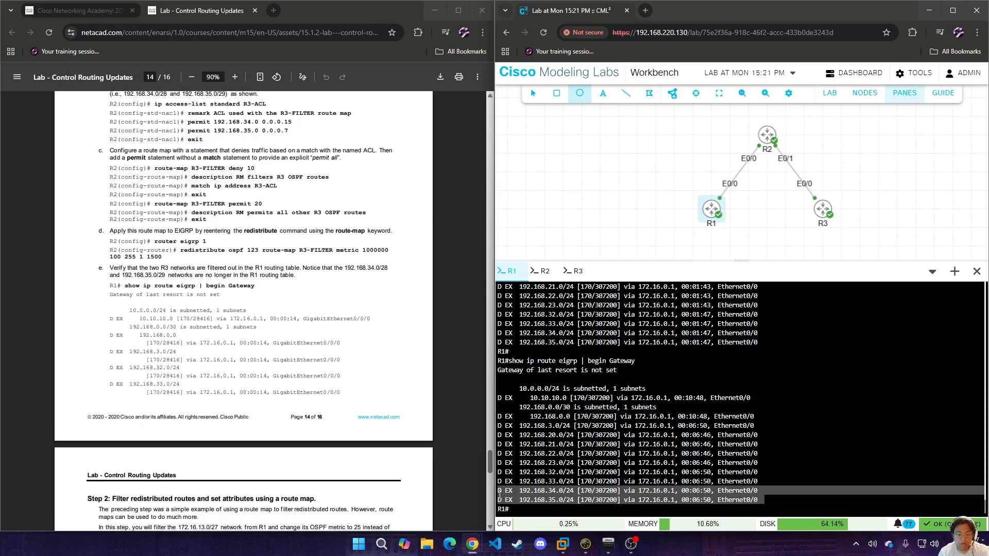
left_click(819, 477)
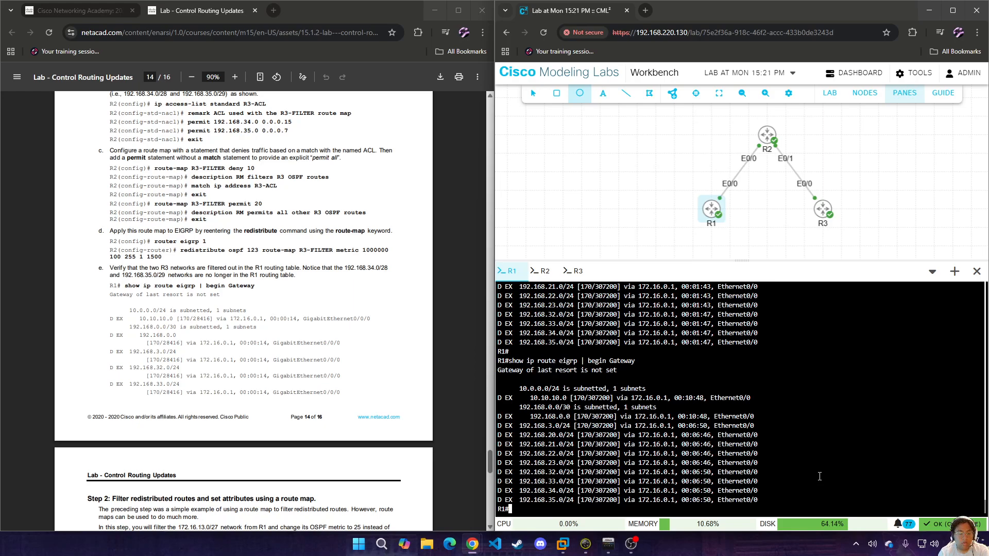
- Rerun "show ip route eigrp | begin Gateway" on R1, and bring Step 2 of the lab instructions into view
key("Up")
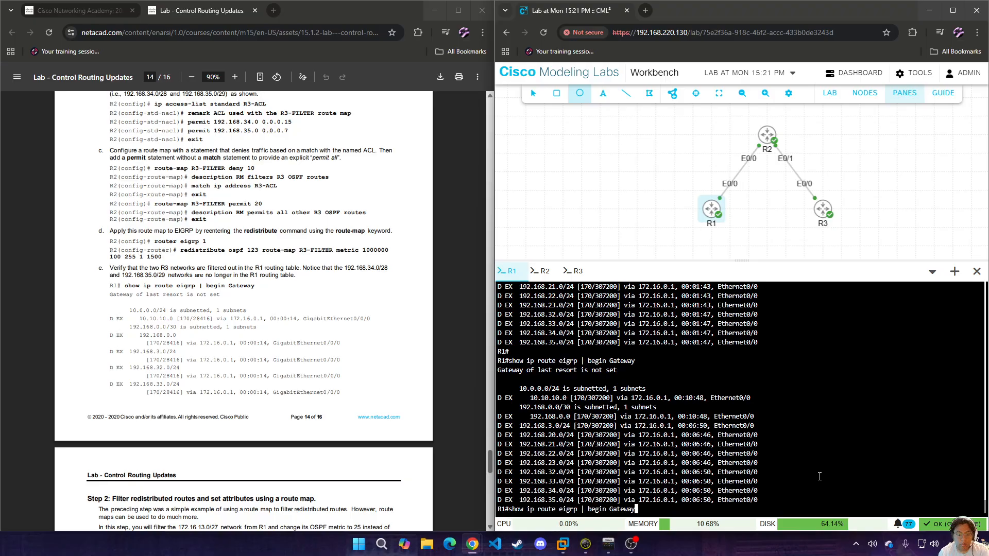
key("Return")
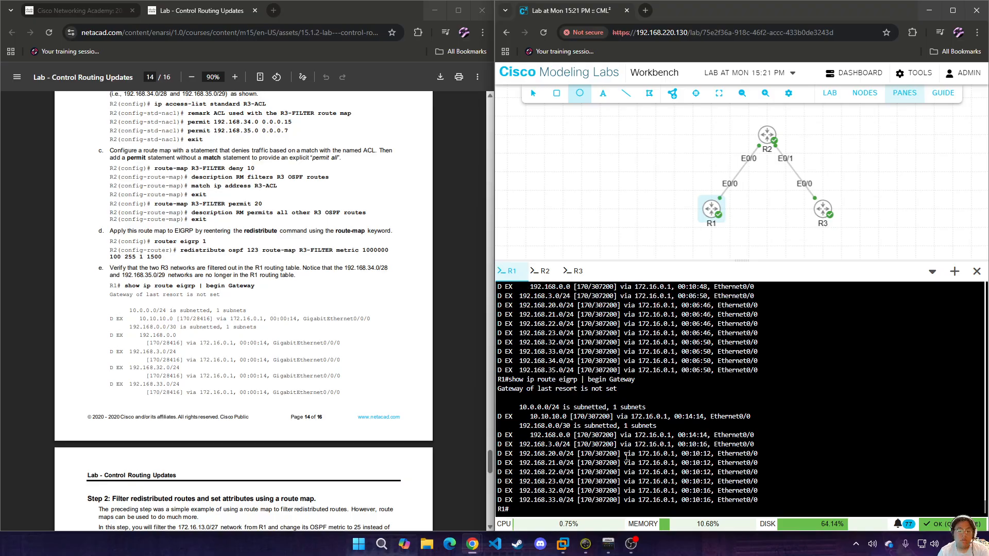
scroll(327, 410, "down", 1)
scroll(320, 404, "down", 3)
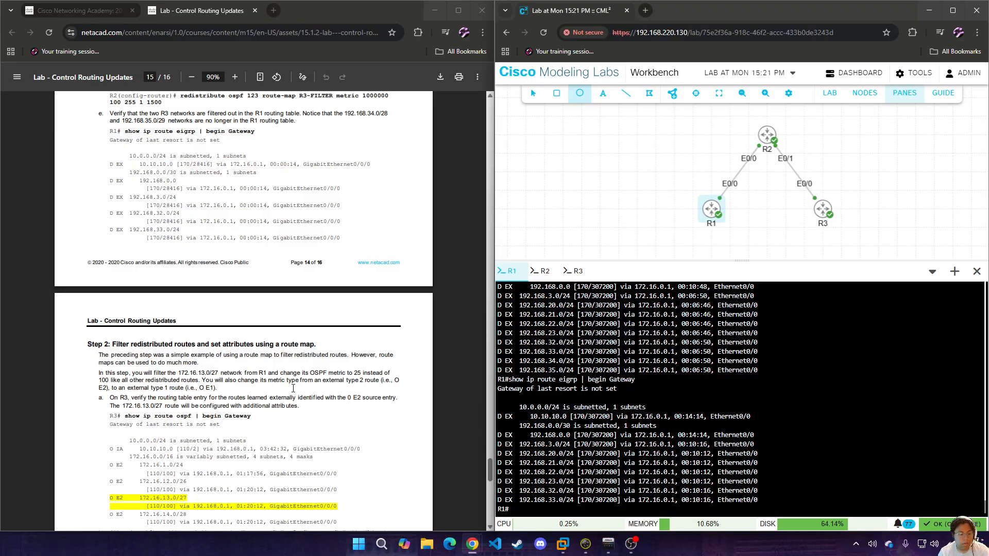
scroll(293, 388, "down", 2)
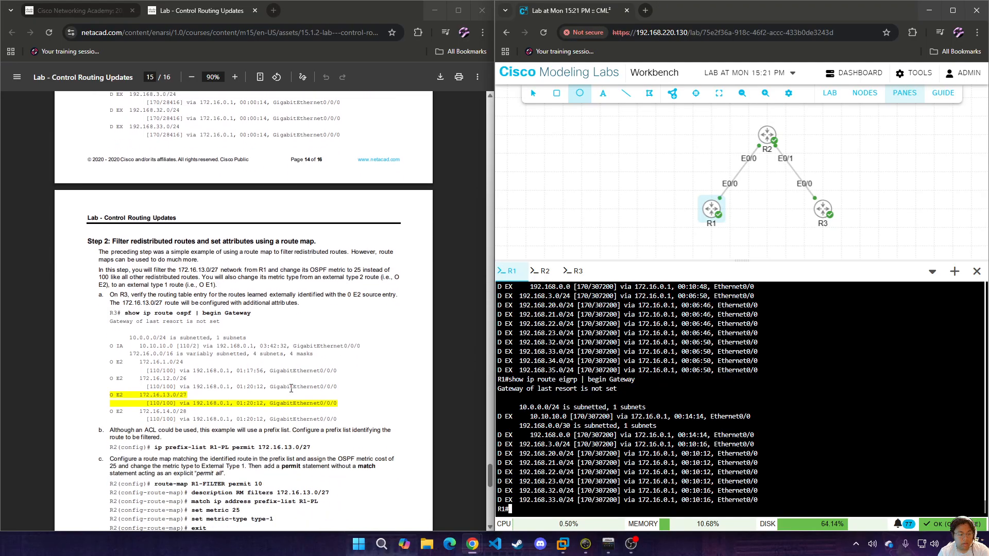
- Switch to the R3 console and list its OSPF routes with "show ip route ospf | begin Gate"
left_click(576, 272)
left_click(325, 391)
left_click(891, 426)
key("Up")
key("BackSpace")
key("BackSpace")
key("BackSpace")
key("BackSpace")
key("BackSpace")
key("BackSpace")
key("BackSpace")
key("BackSpace")
key("BackSpace")
key("BackSpace")
type("eb")
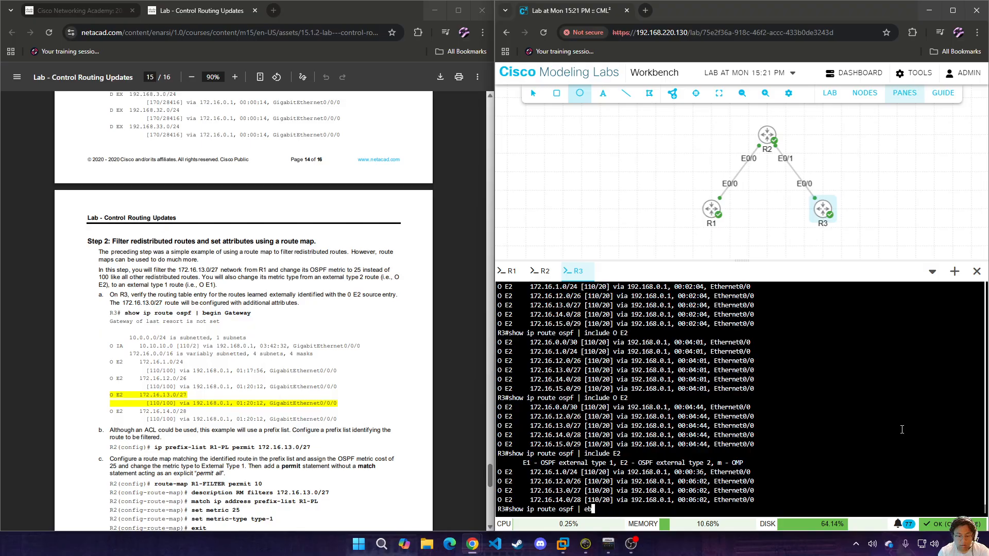
key("BackSpace")
key("BackSpace")
type("be")
key("Tab")
type("Gate")
key("Return")
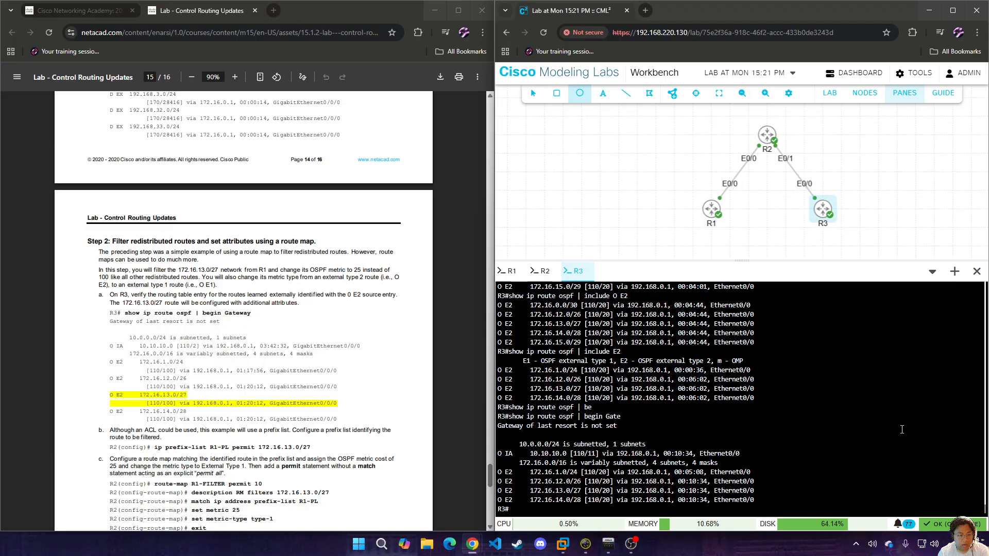
- Rerun the R3 route listing with the complete filter word as "show ip route ospf | begin Gateway"
key("Up")
type("way")
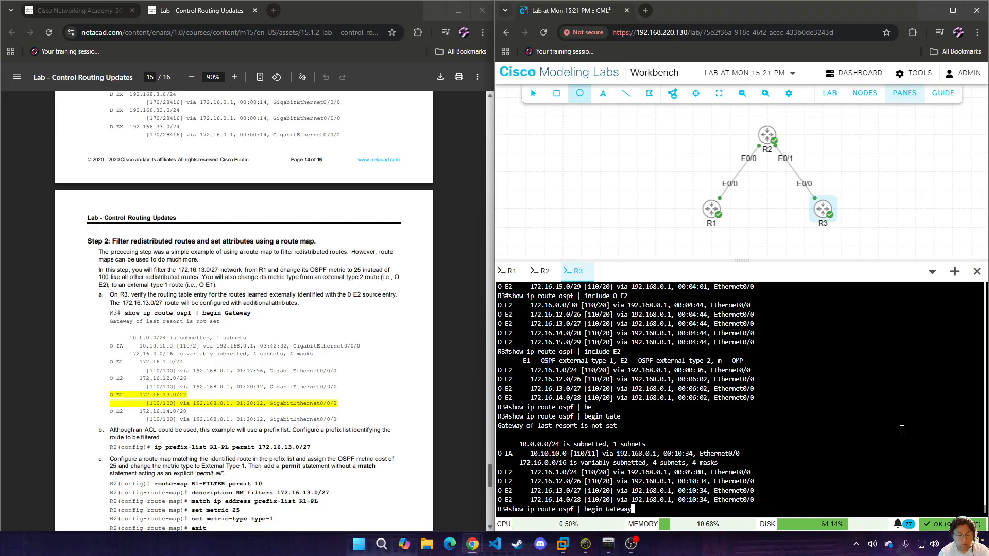
key("Return")
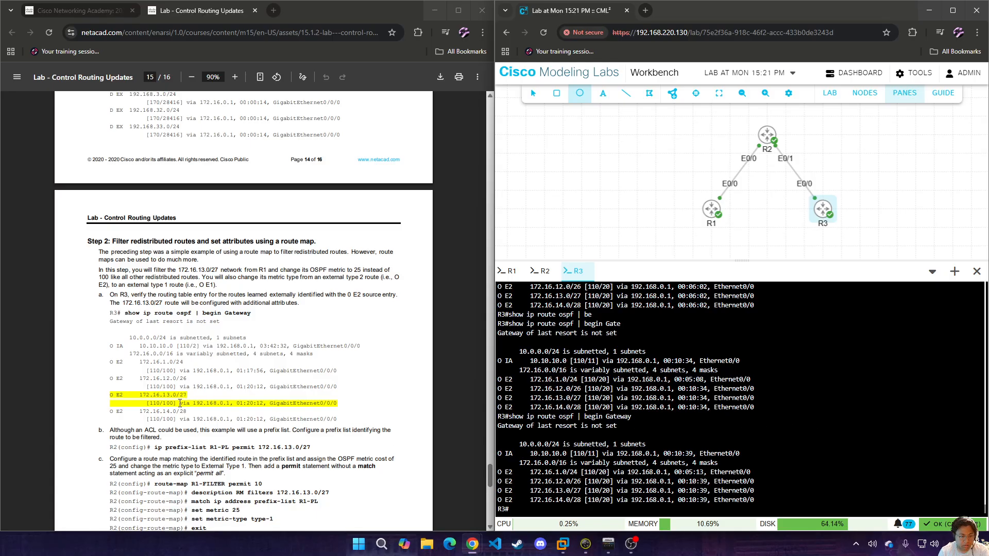
- Return to the R2 console and exit the EIGRP router configuration
scroll(289, 381, "down", 2)
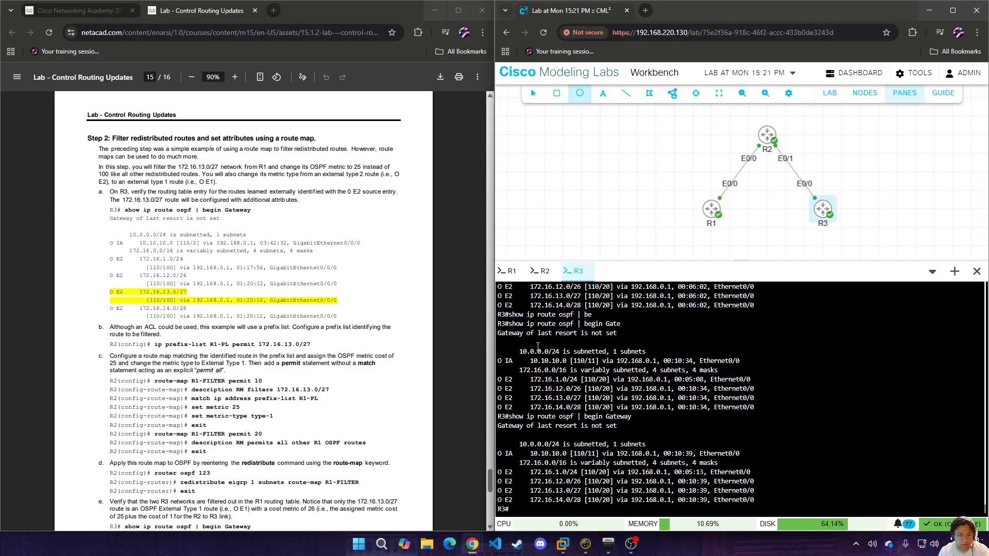
left_click(541, 271)
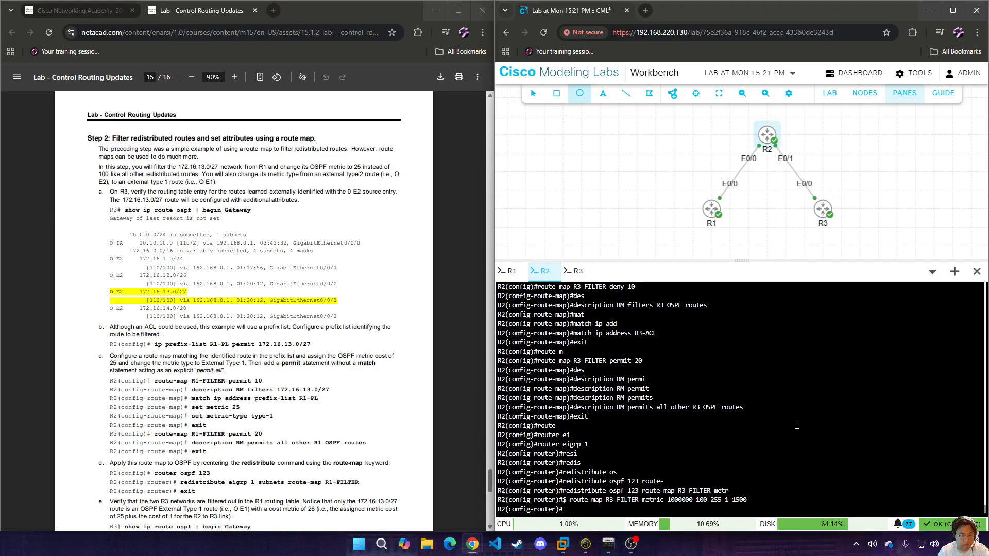
type("exit")
key("Return")
- Create a prefix list on R2 with "ip prefix-list R1-PL permit 172.16.13.0/27"
type("ip pre")
type("fi")
key("Tab")
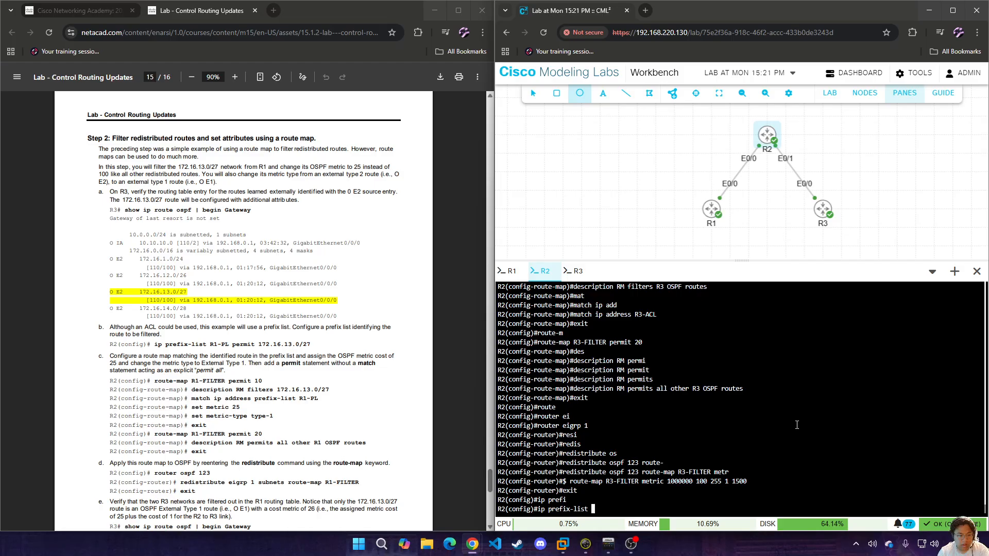
type("R1-PL per")
key("Tab")
type("1")
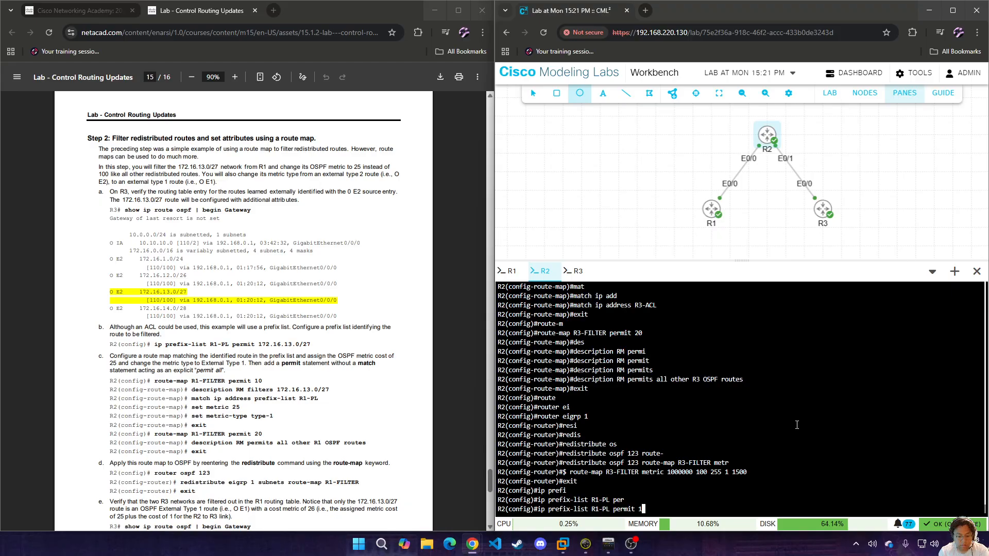
type("72.16.13.")
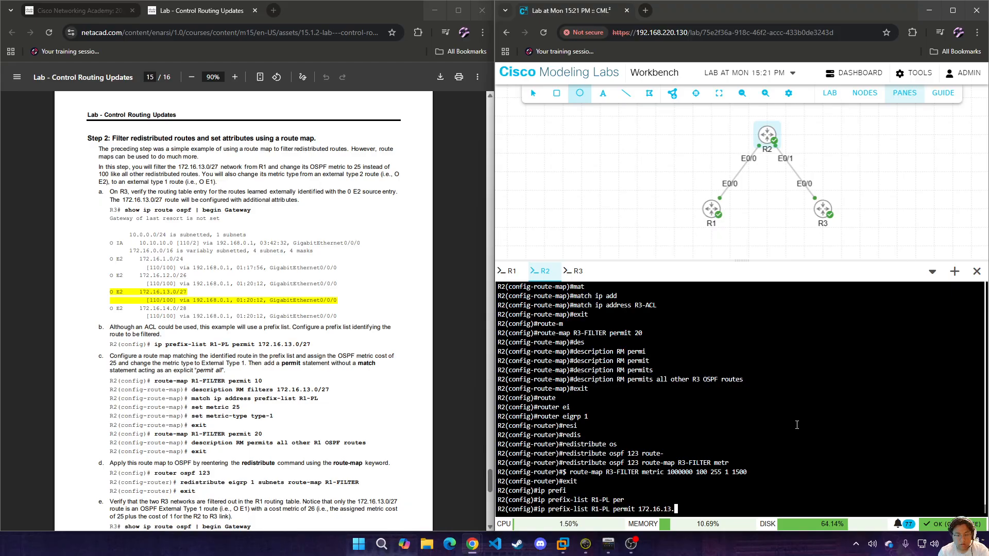
type("0/27")
key("Return")
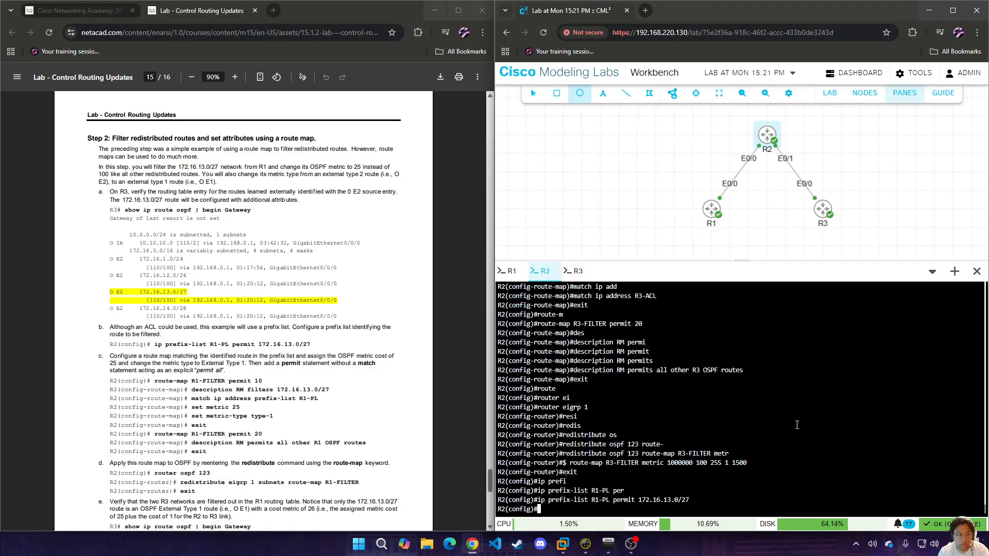
- Create the first statement of a new route map on R2 with "route-map R1-FILTER permit 10"
type("router-m")
key("Tab")
type("R1-FILT")
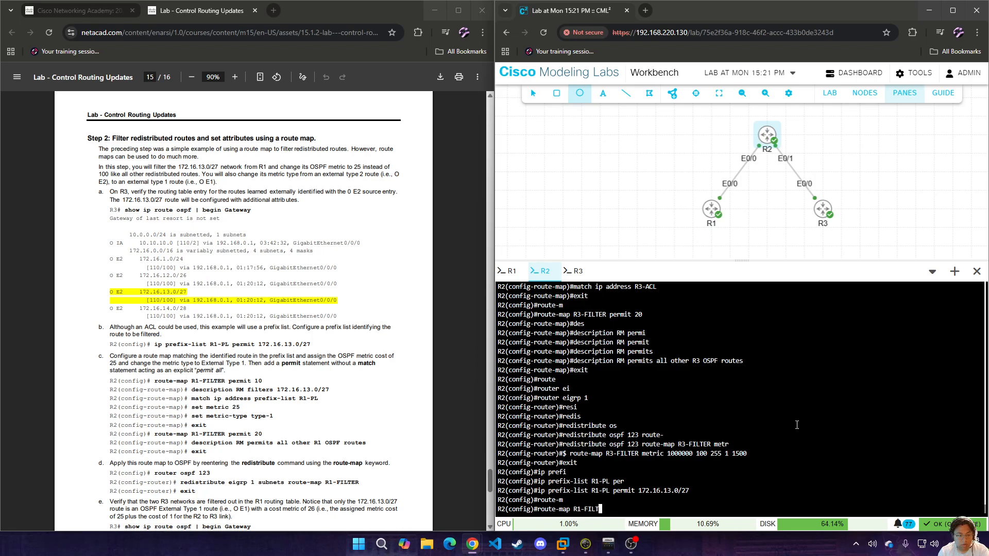
type("ER per")
key("Tab")
type("10")
key("Return")
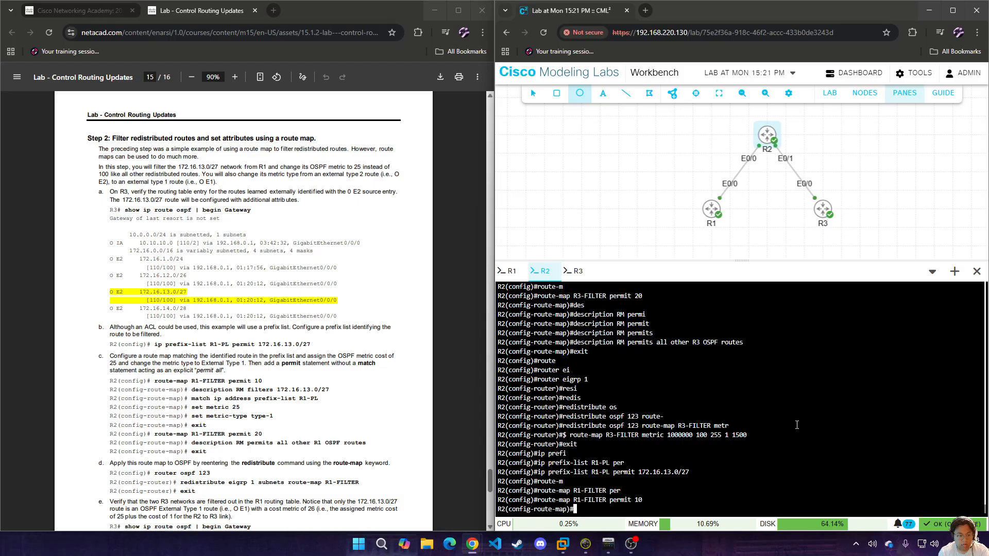
- Describe the R1-FILTER permit 10 statement as "RM filters 172.16.13.0/27"
type("des")
key("Tab")
type("RM")
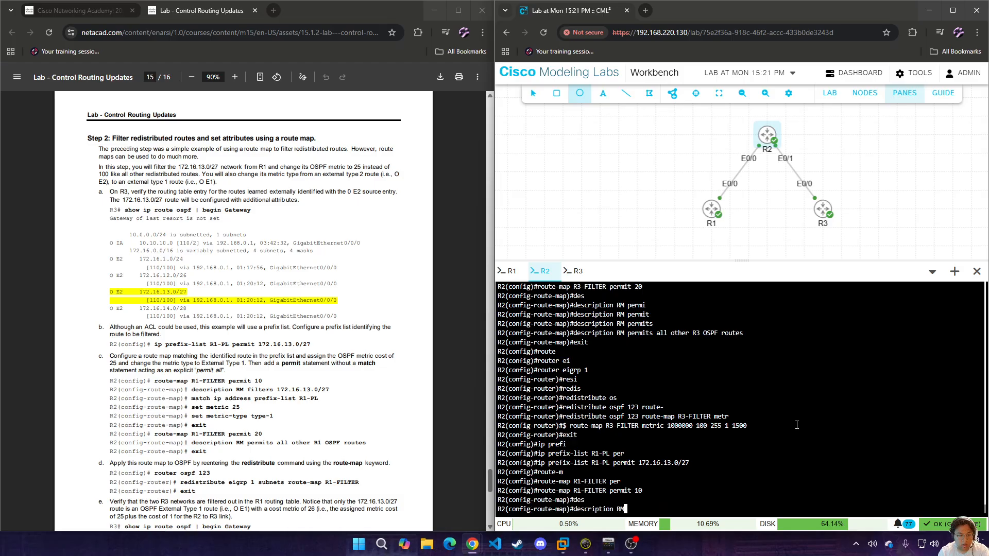
type(" filters 172.16.13.")
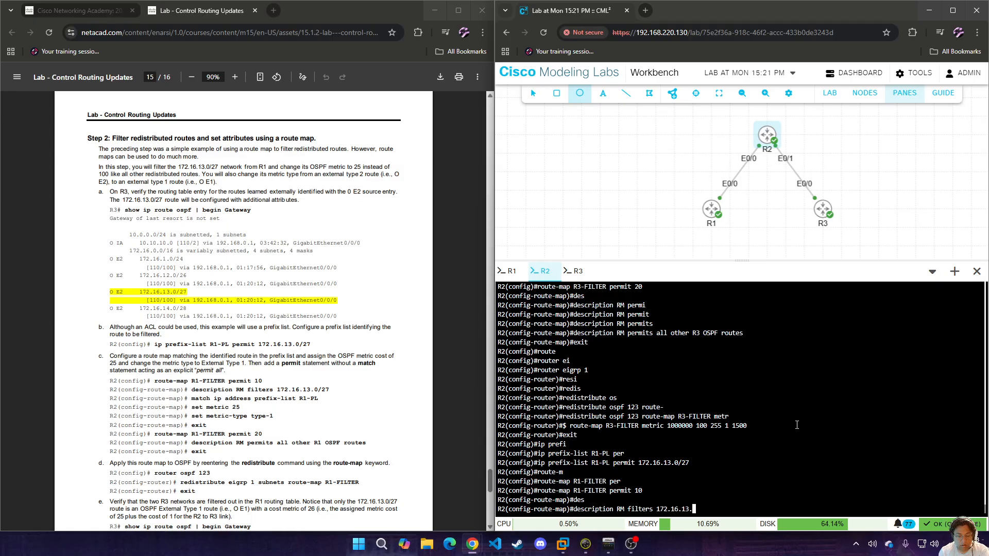
type("0/27")
key("Return")
- Match the prefix list in the permit 10 statement with "match ip address prefix-list R1-PL"
type("mat")
key("Tab")
type("ip")
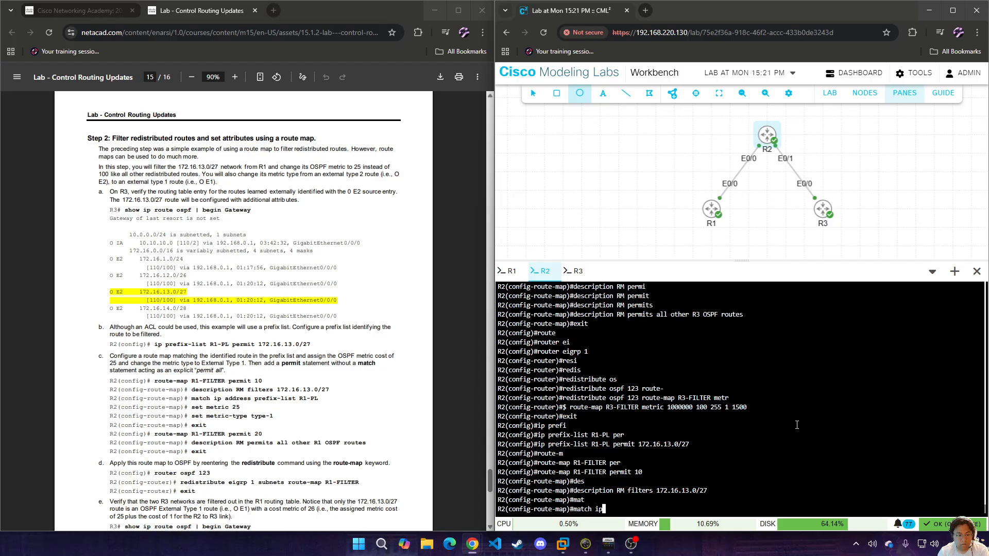
type(" add")
key("Tab")
type("pre")
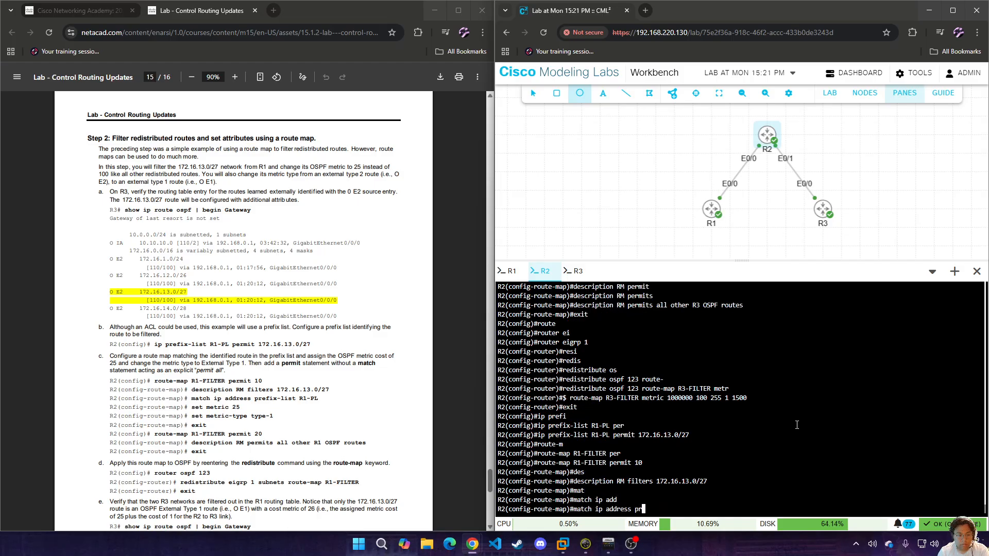
key("Tab")
type("R1-PL")
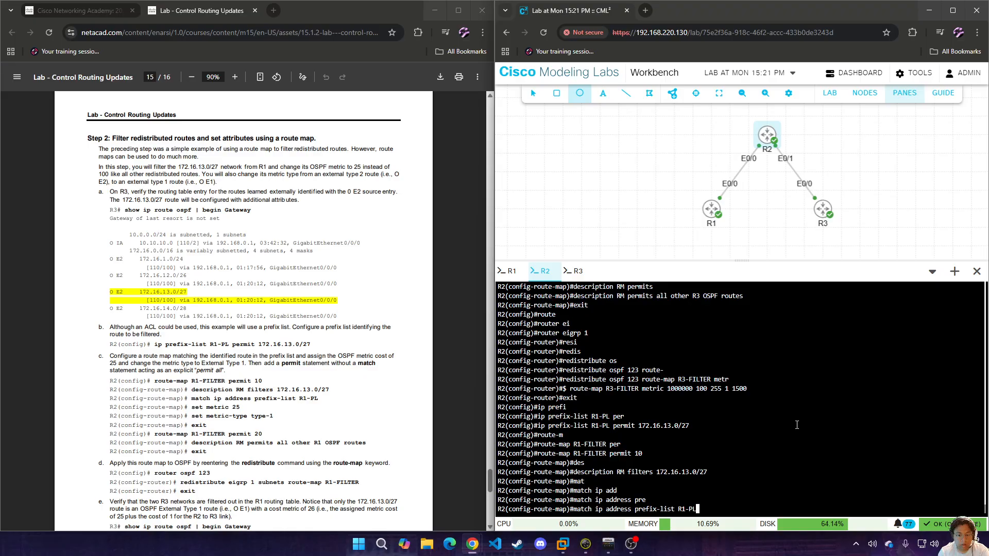
key("Return")
- Assign the OSPF metric for matched routes in R1-FILTER with "set metric 25"
type("set metr")
key("Tab")
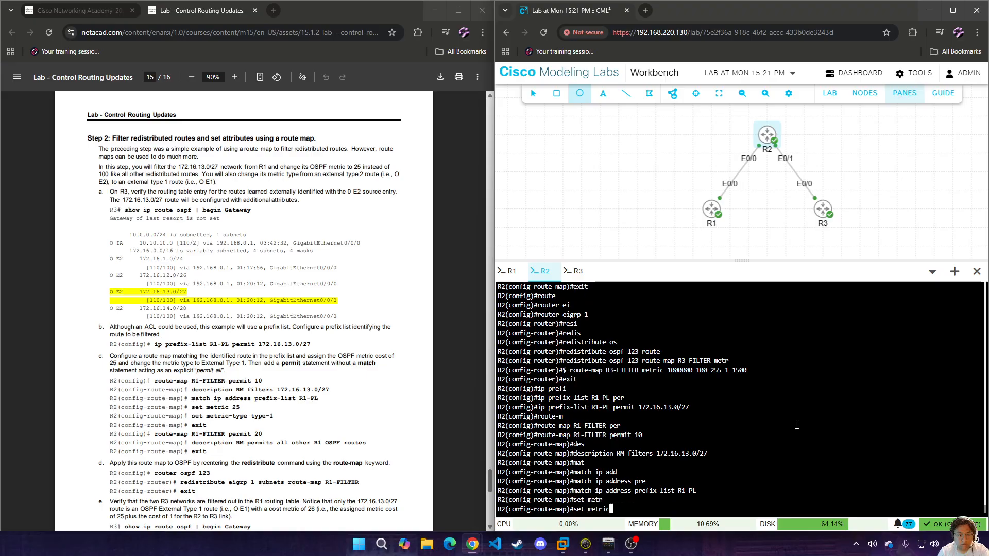
type("25")
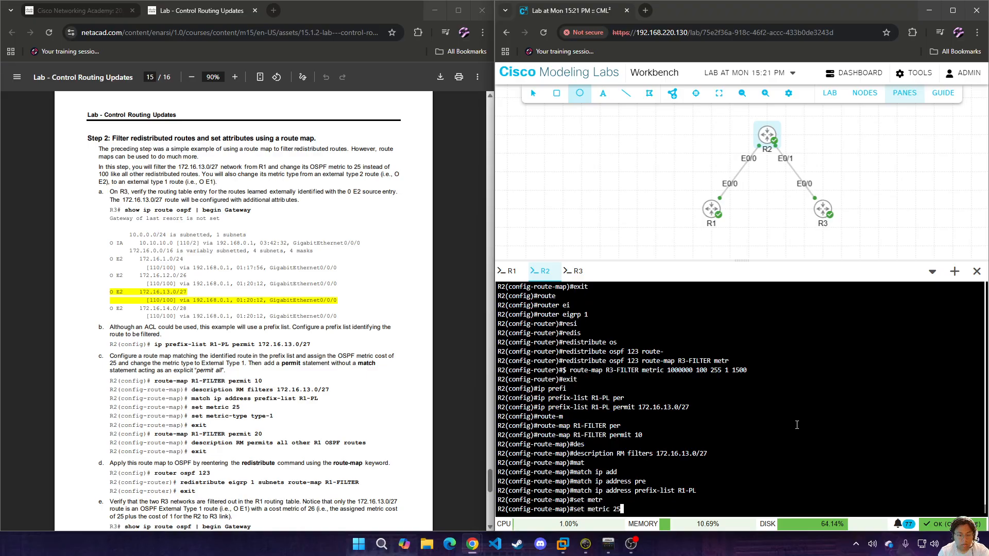
key("Return")
- Make matched routes external type 1 with "set metric-type type-1" and exit the route-map configuration
type("set metr")
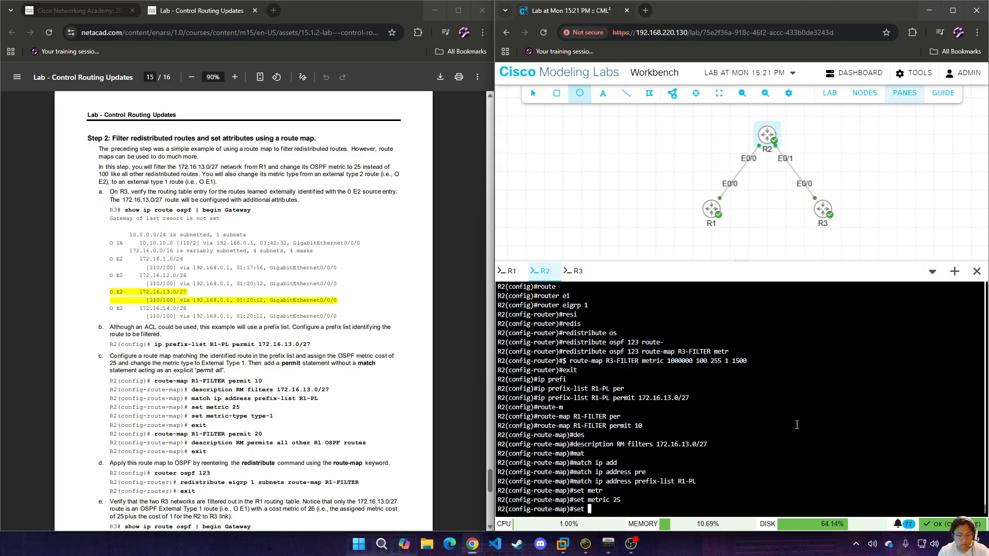
key("Tab")
type("-")
key("Tab")
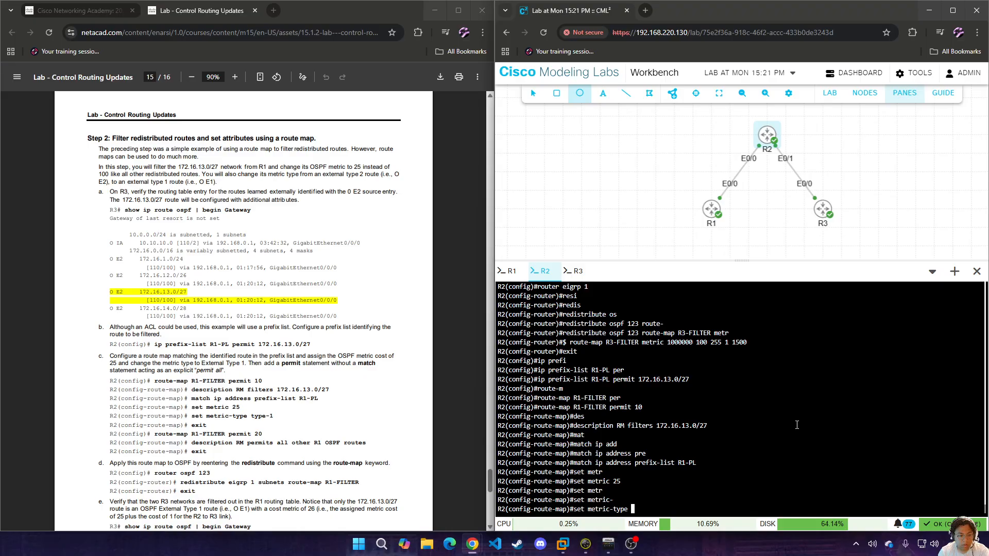
type("t")
key("Tab")
type("1")
key("Tab")
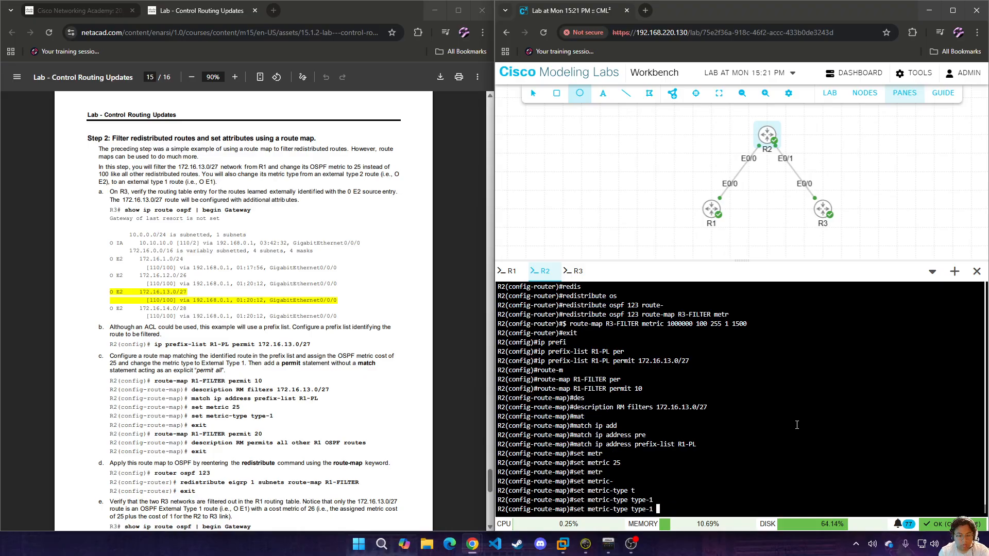
key("Return")
type("exxi")
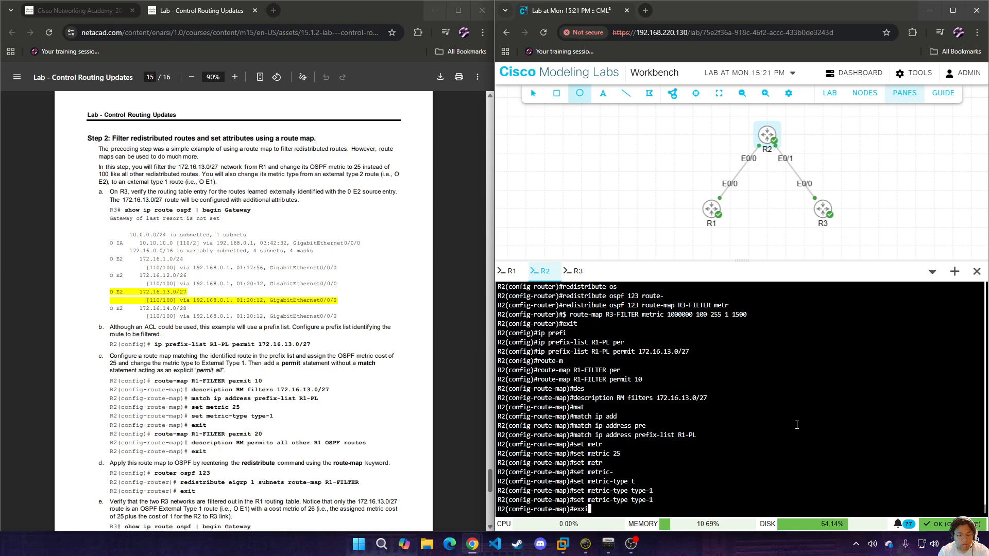
key("BackSpace")
key("BackSpace")
type("it")
key("Return")
- Add a second statement to the route map with "route-map R1-FILTER permit 20"
type("r")
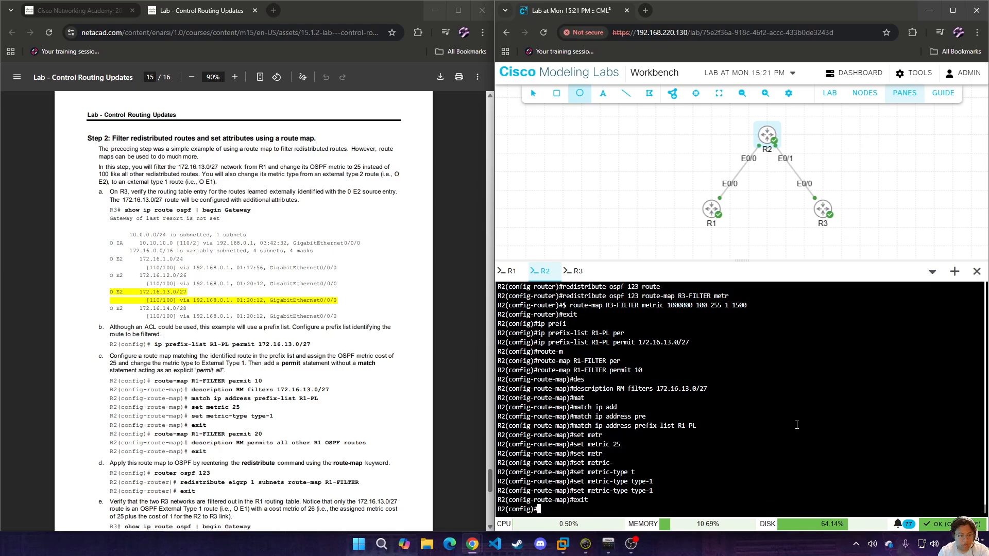
type("oute-")
key("Tab")
type("ma")
key("Tab")
type("R1")
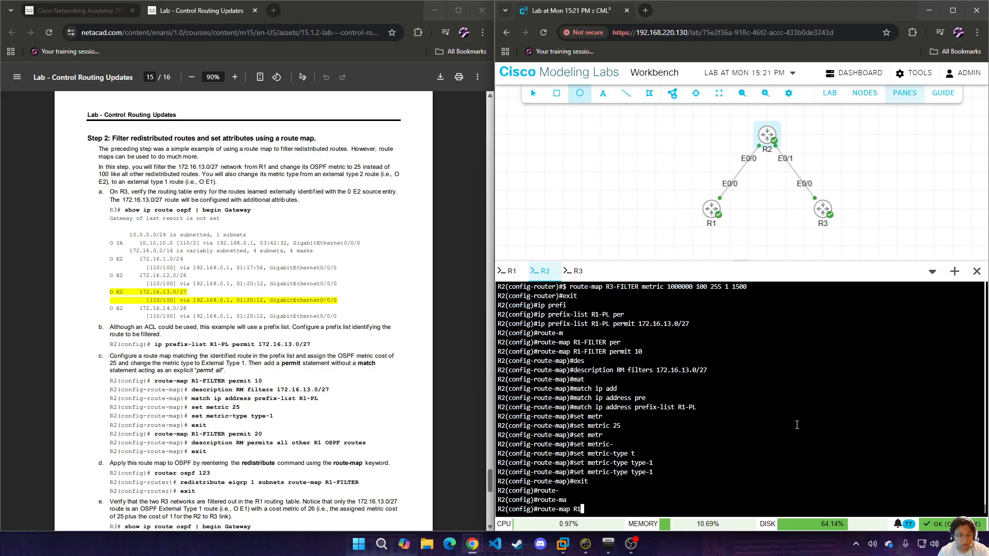
type("-FILTER permit 20")
key("Return")
- Describe the R1-FILTER permit 20 statement as "RM permits all other R1 OSPF routes" and exit the route-map configuration
type("description")
type("R")
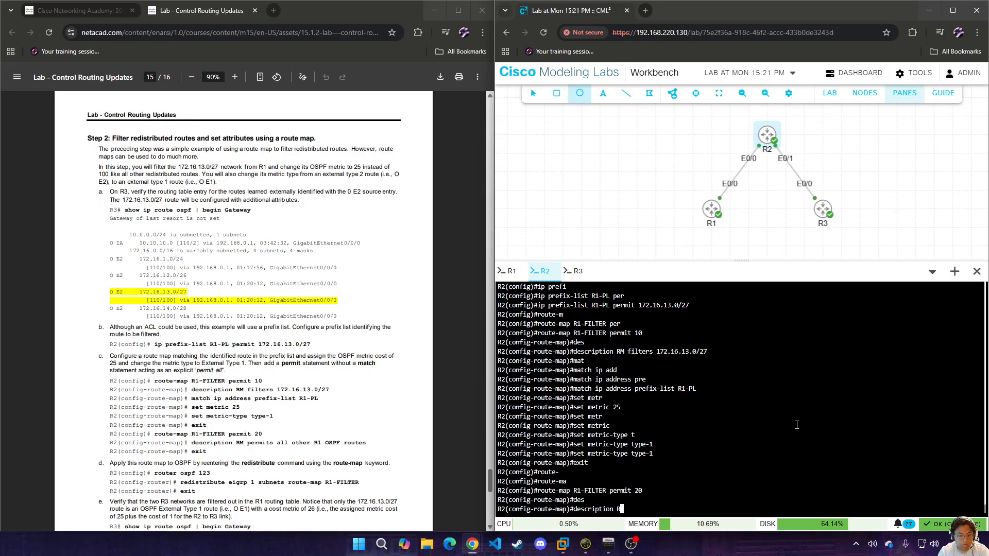
type("M permi")
key("Tab")
type("ts all ot")
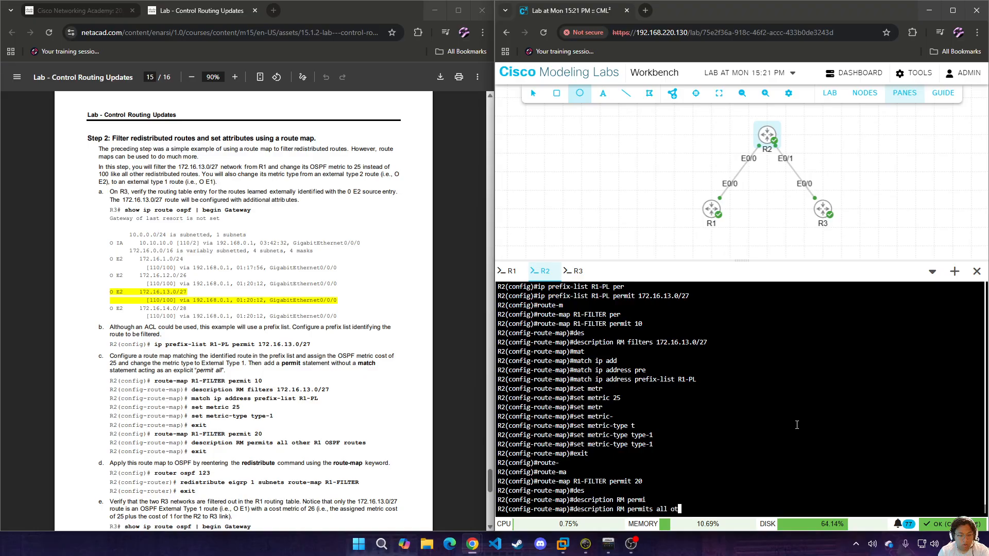
type("her R1 OSPF routes")
key("Return")
type("exit")
key("Return")
- Enter the OSPF routing process configuration on R2 with "router ospf 123"
type("router os")
key("Tab")
type("12")
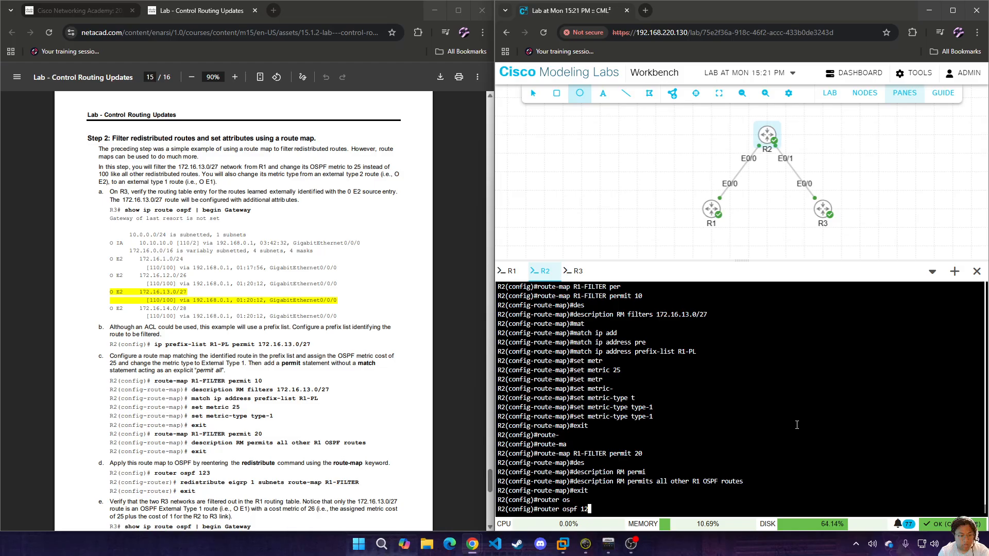
type("3")
key("Return")
- Redistribute EIGRP into OSPF with "redistribute eigrp 1 subnets"
type("redistribute e")
key("Tab")
type("ei")
key("Tab")
type("1 sub")
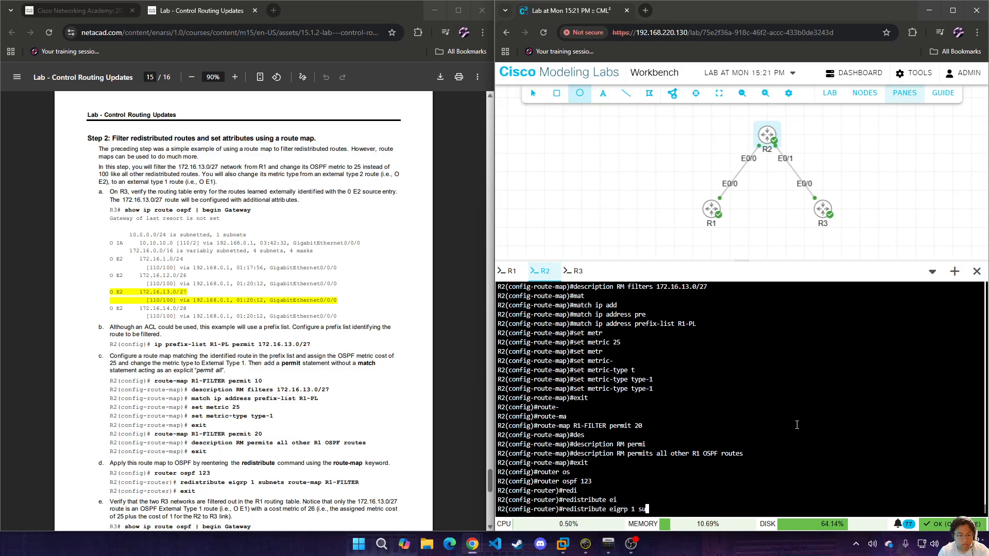
key("Tab")
key("Return")
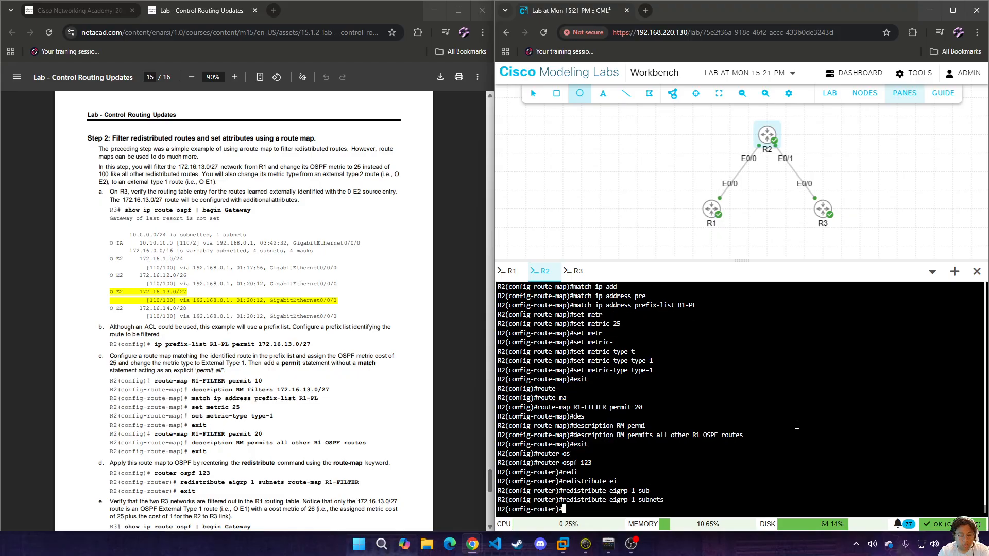
type("route-ma")
key("Tab")
key("BackSpace")
key("BackSpace")
key("BackSpace")
key("BackSpace")
key("BackSpace")
key("BackSpace")
key("BackSpace")
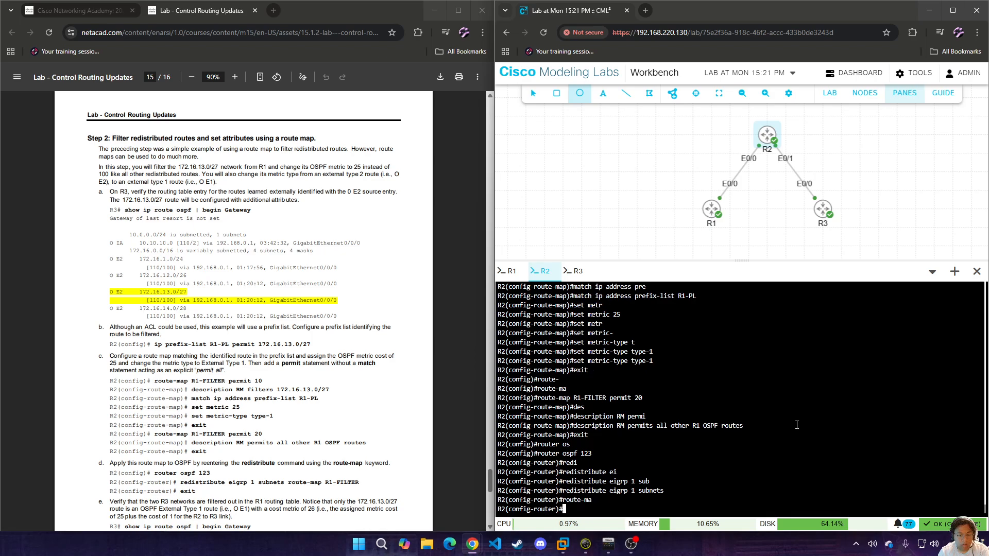
- Remove the existing EIGRP redistribution from OSPF 123 on R2 with "no redistribute eigrp 1 subnets"
key("Up")
key("Left")
key("Left")
key("Left")
key("Left")
key("Left")
key("Left")
key("Left")
key("Left")
key("Left")
key("Left")
key("Left")
key("Left")
key("Left")
key("Left")
key("Left")
key("Left")
key("Left")
key("Left")
key("Left")
key("Left")
type("no")
key("Return")
- Apply the route map to OSPF on R2 with "redistribute eigrp 1 subnets route-map R1-FILTER" and exit the router configuration
key("Up")
key("Up")
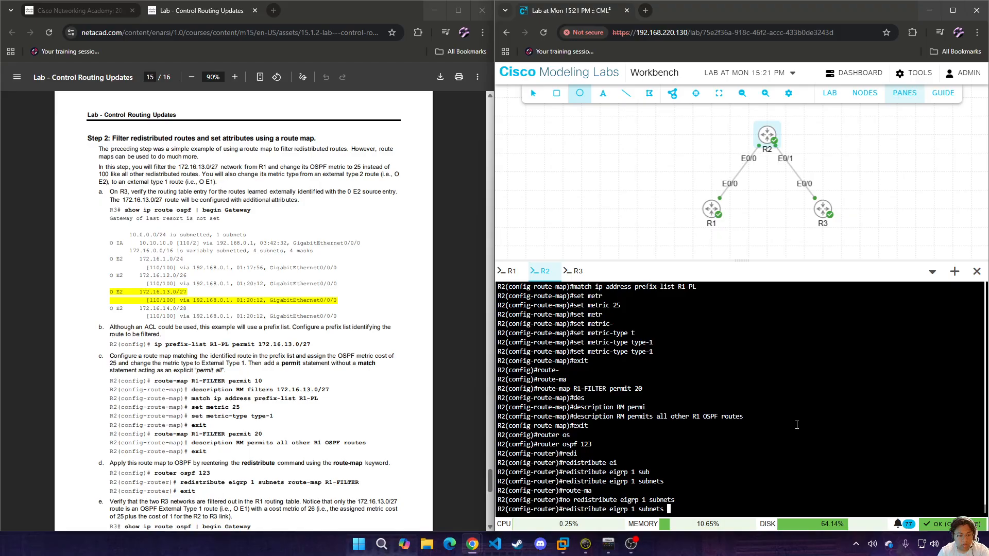
type("route-m")
key("Tab")
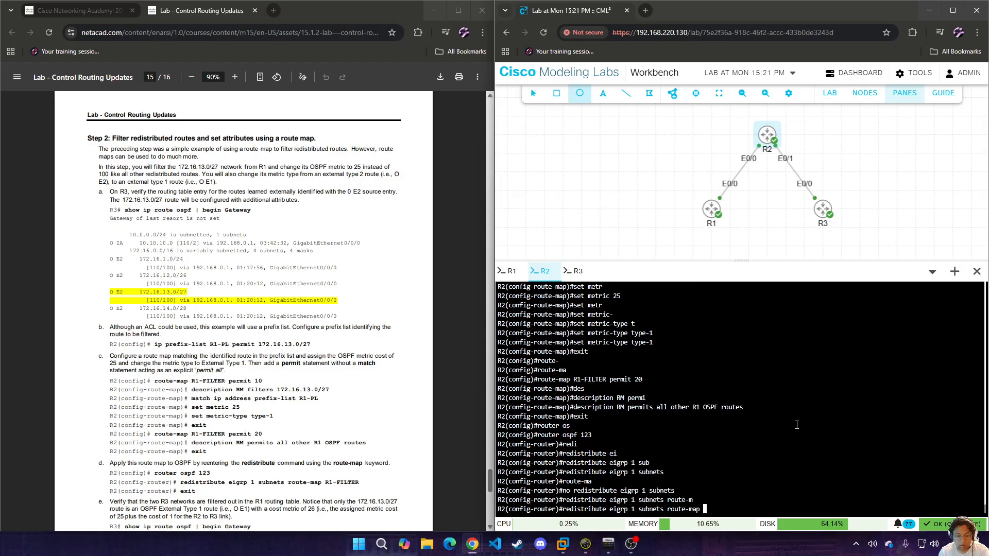
type("R1-FILTER")
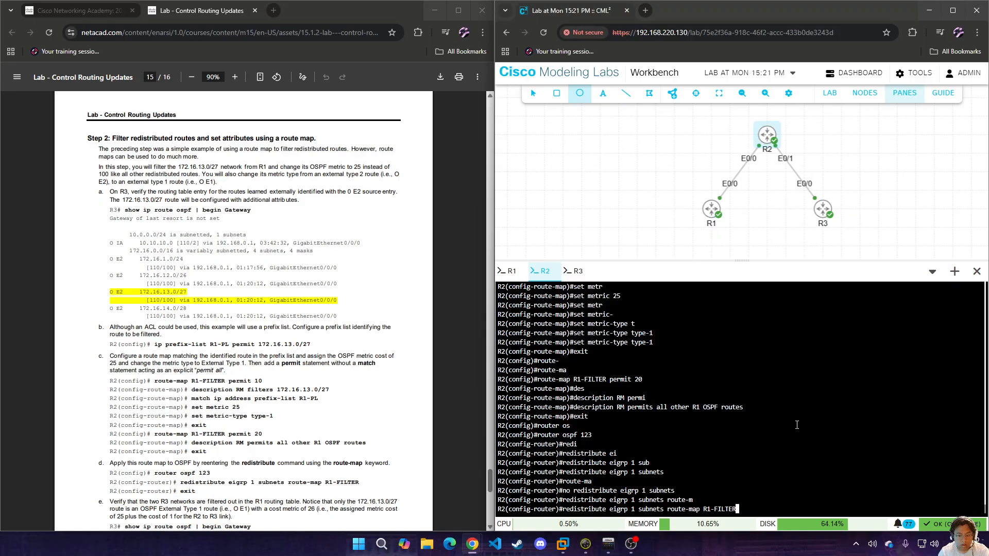
key("Return")
type("exit")
key("Return")
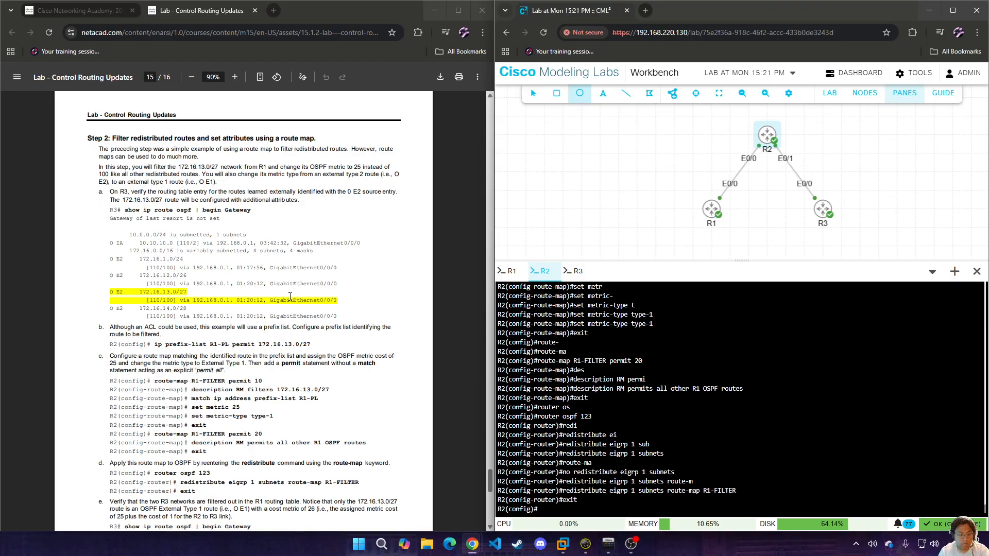
- On R3, run "show ip route ospf | begin Gateway" to check the 172.16.13.0/27 route against the lab's expected output
scroll(278, 295, "down", 3)
scroll(278, 295, "down", 2)
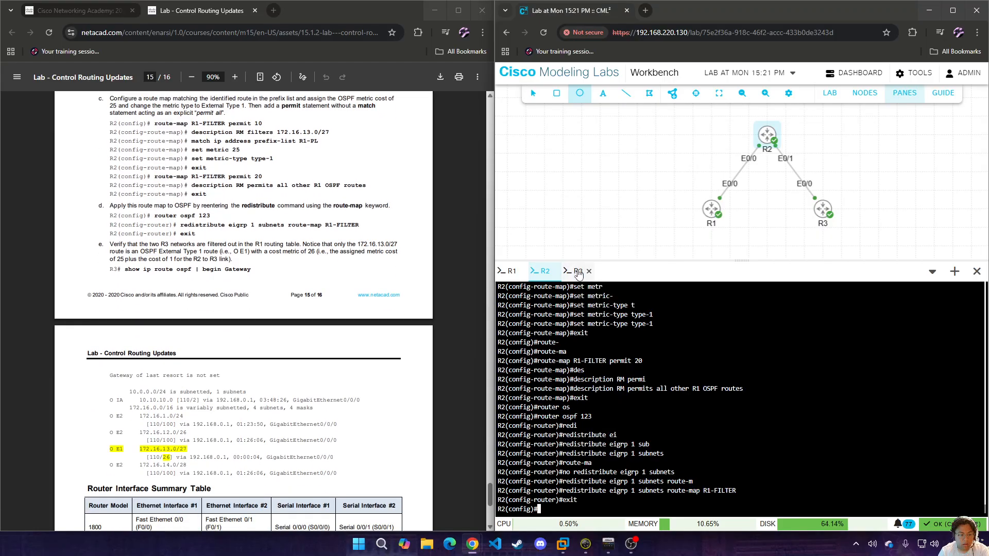
left_click(577, 272)
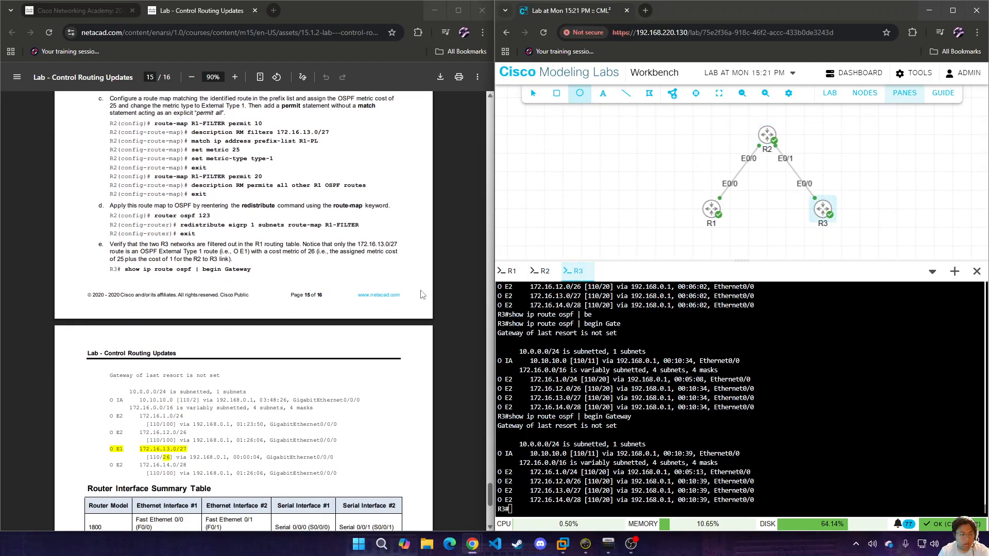
scroll(411, 293, "up", 3)
scroll(411, 293, "up", 2)
scroll(411, 294, "down", 6)
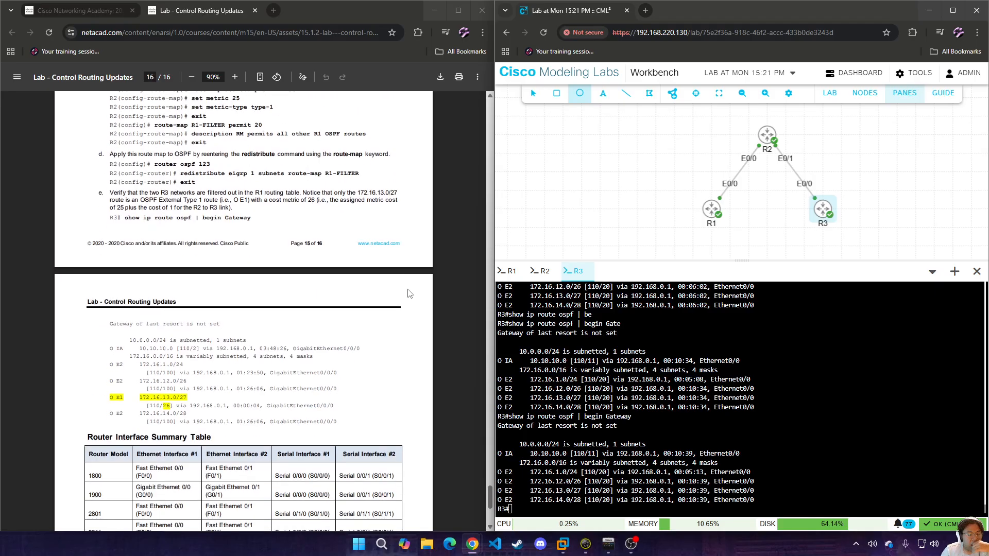
scroll(410, 294, "up", 6)
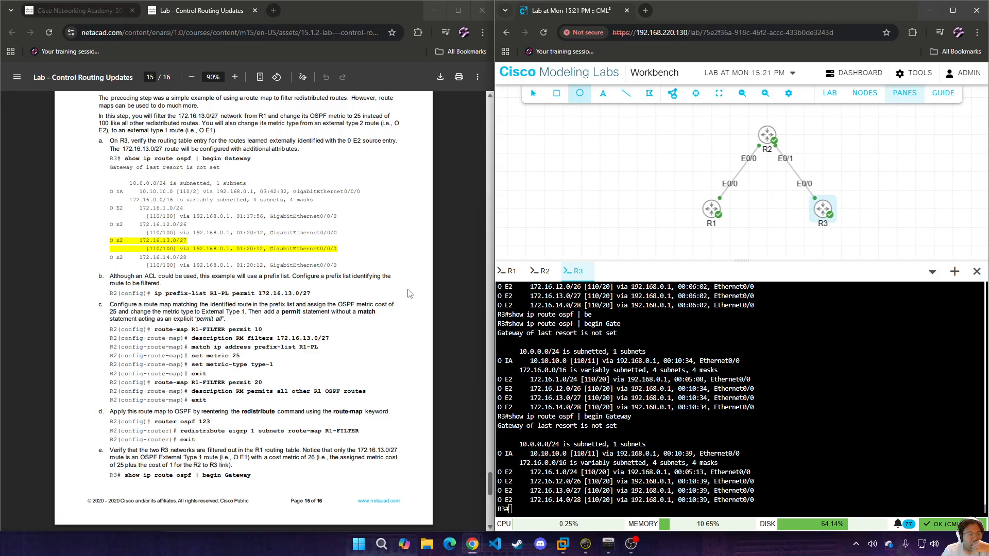
scroll(369, 321, "down", 6)
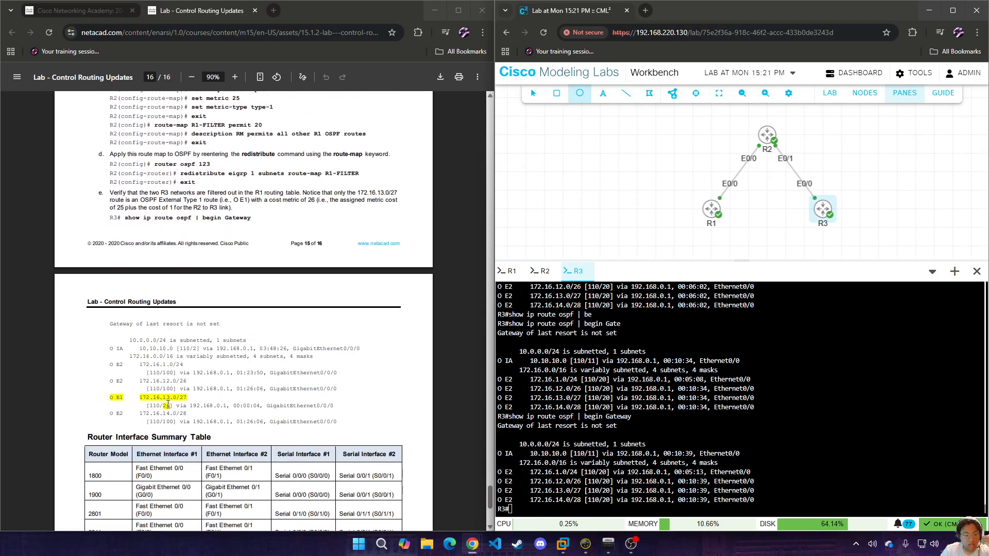
key("Up")
key("Return")
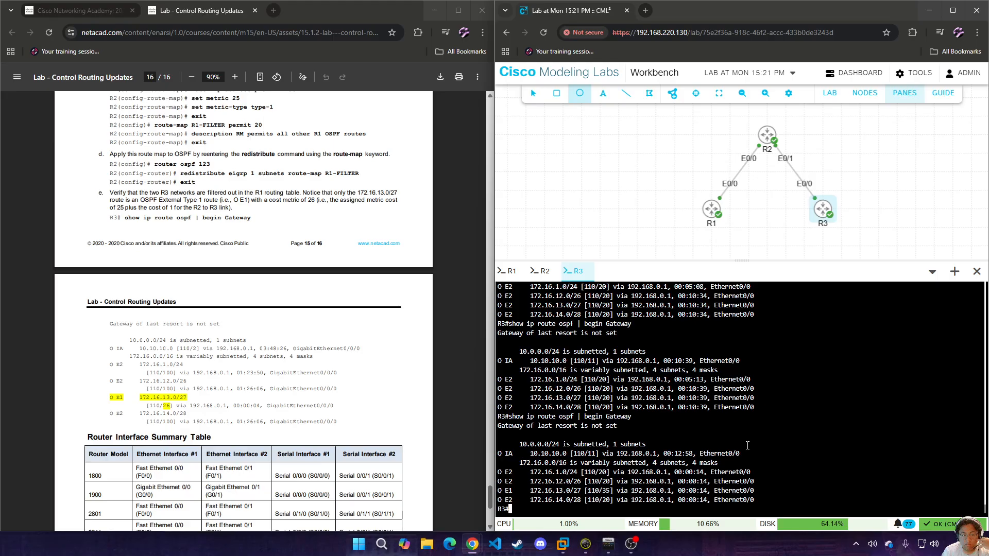
- Review the lab document's route-map instructions and its remaining pages through the end, and check the lab's objectives on the course page
scroll(256, 263, "up", 2)
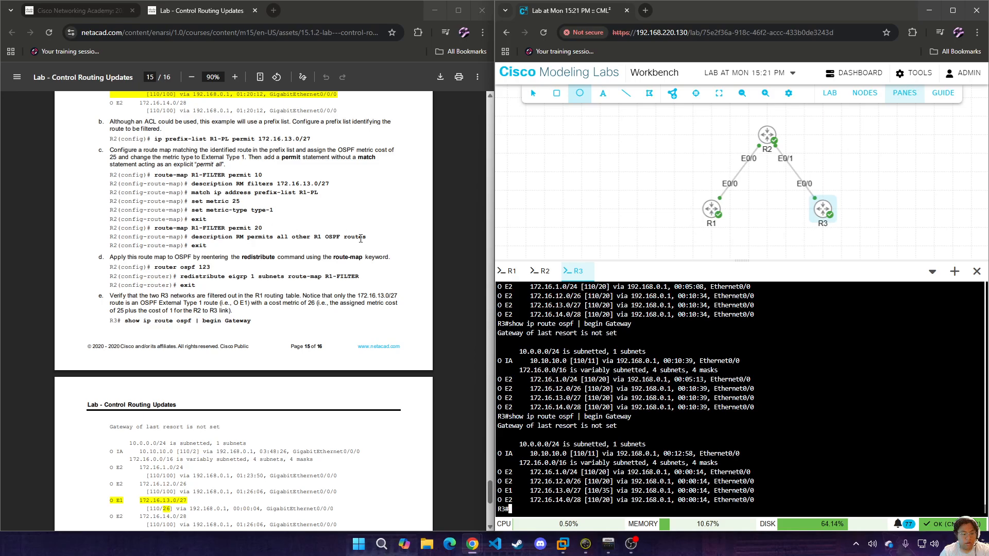
scroll(360, 241, "up", 1)
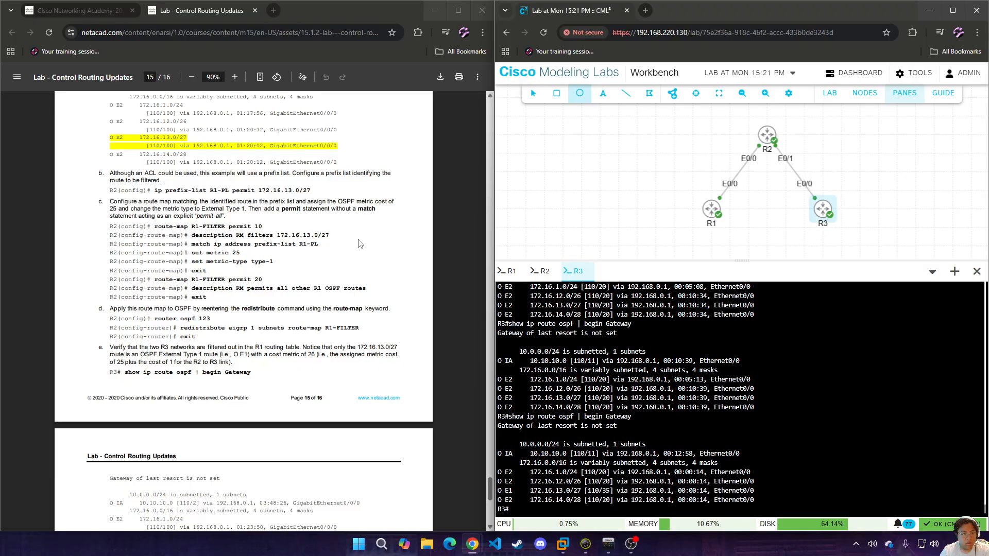
scroll(360, 243, "down", 1)
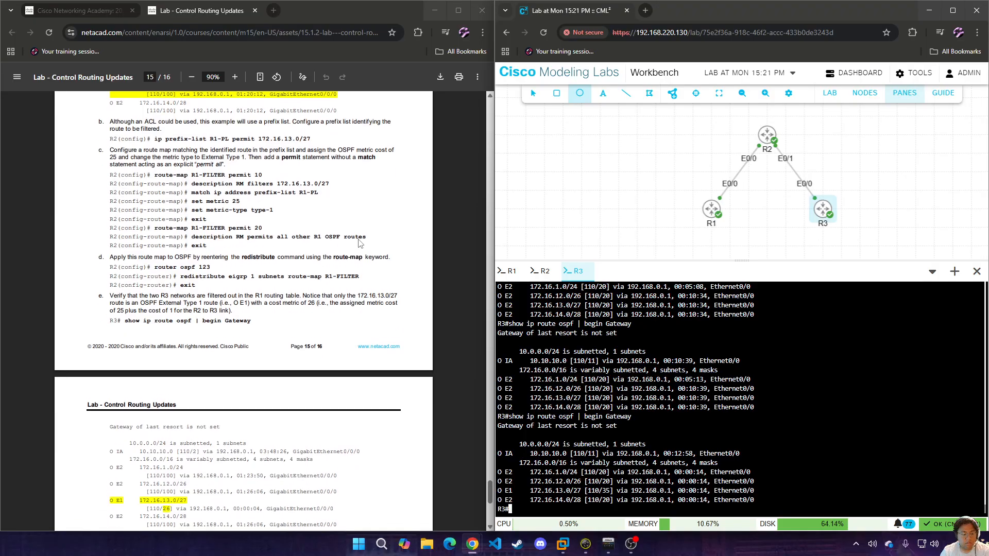
scroll(360, 244, "down", 2)
scroll(360, 243, "down", 5)
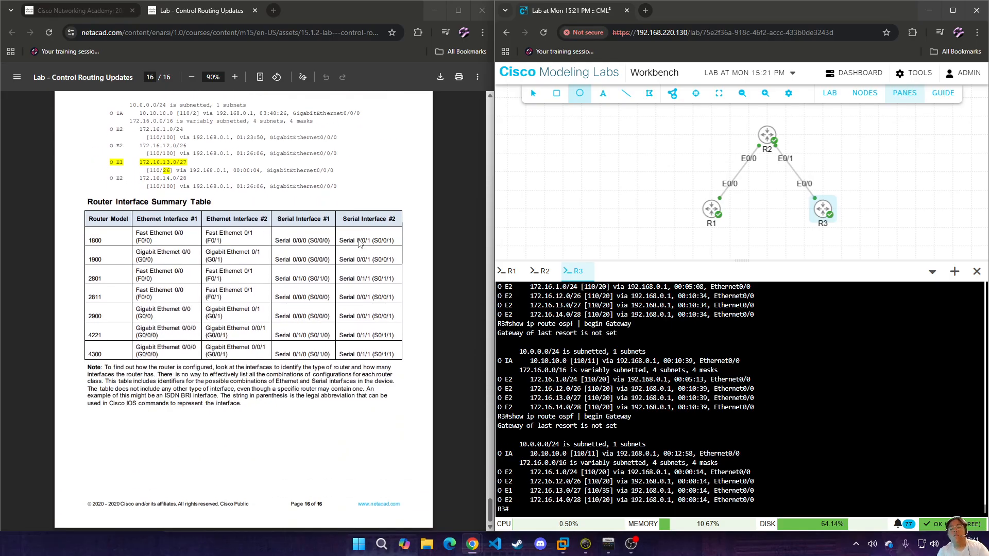
scroll(352, 215, "up", 6)
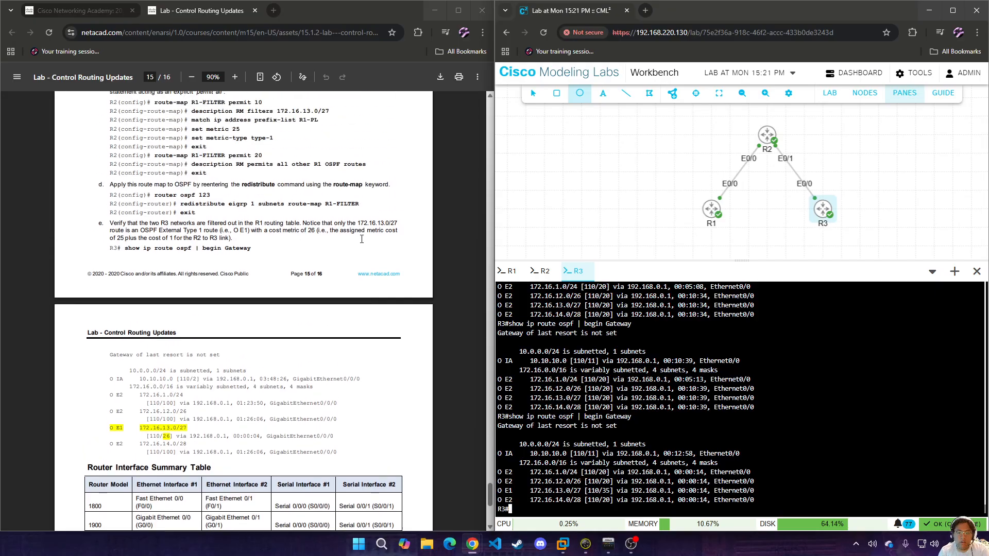
key("ctrl+shift+Tab")
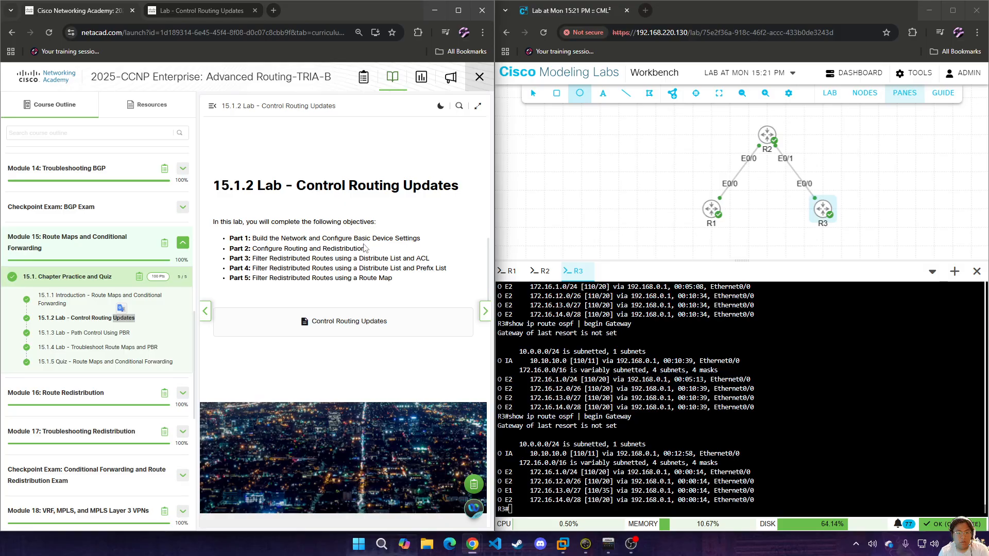
key("ctrl+Tab")
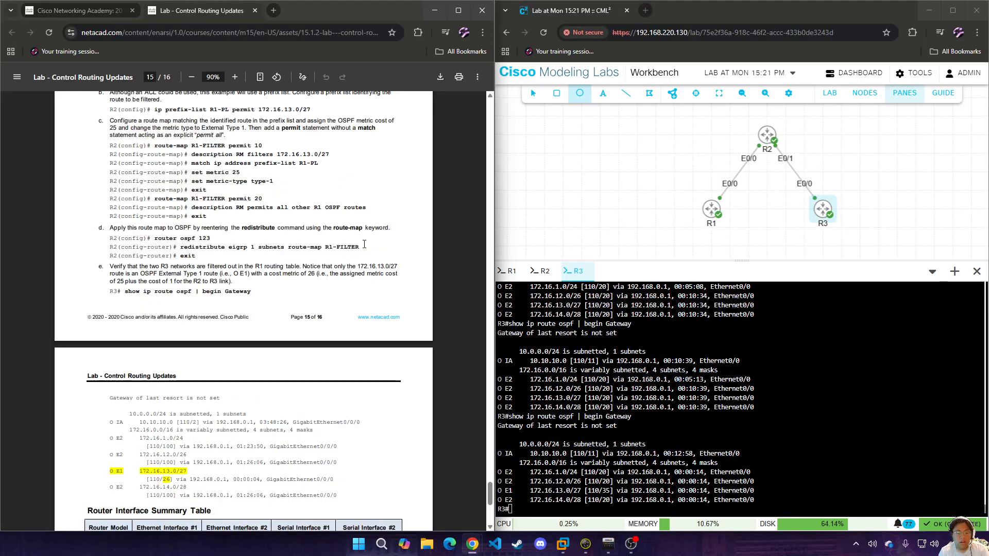